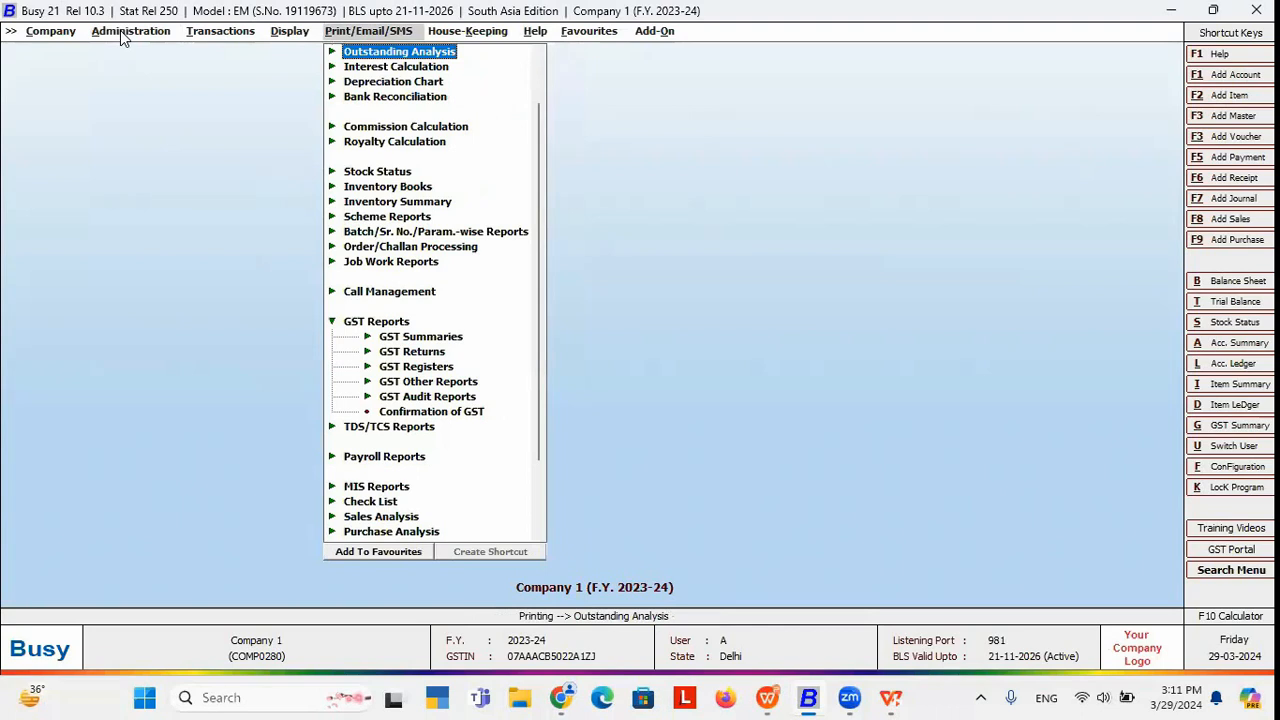
Close the Print/Email/SMS reports list to return to the Company 1 main screen.
{"action": "key", "text": "Escape"}
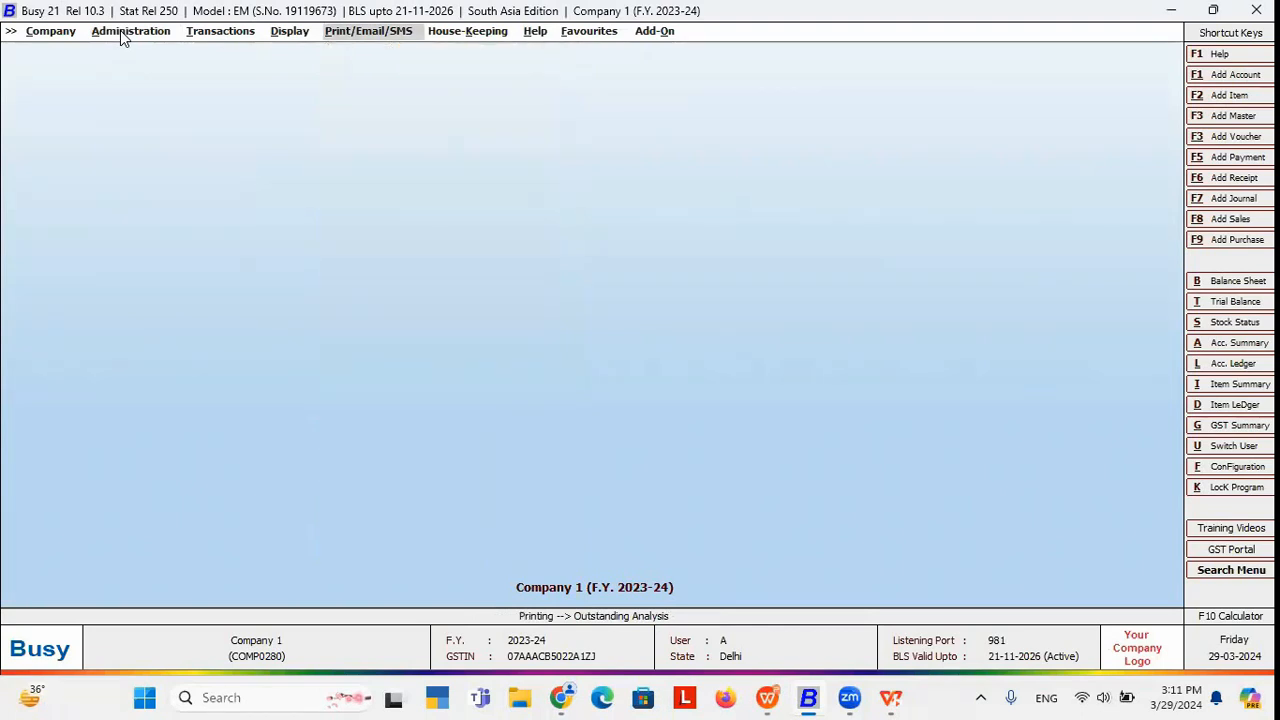
Open Outstanding Analysis > Statement of A/c in Standard format for one account with a covering letter.
{"action": "key", "text": "Return"}
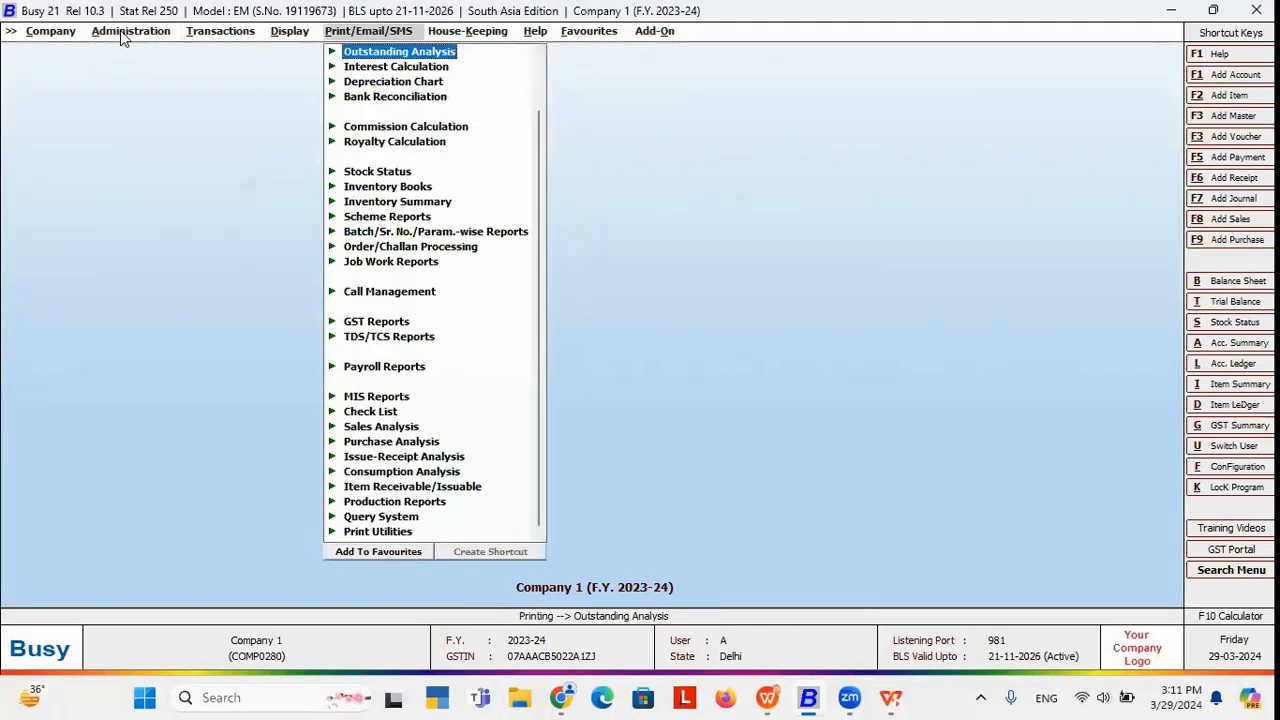
{"action": "key", "text": "Right"}
{"action": "key", "text": "Down"}
{"action": "key", "text": "Down"}
{"action": "key", "text": "Down"}
{"action": "key", "text": "Down"}
{"action": "key", "text": "Down"}
{"action": "key", "text": "Down"}
{"action": "key", "text": "Down"}
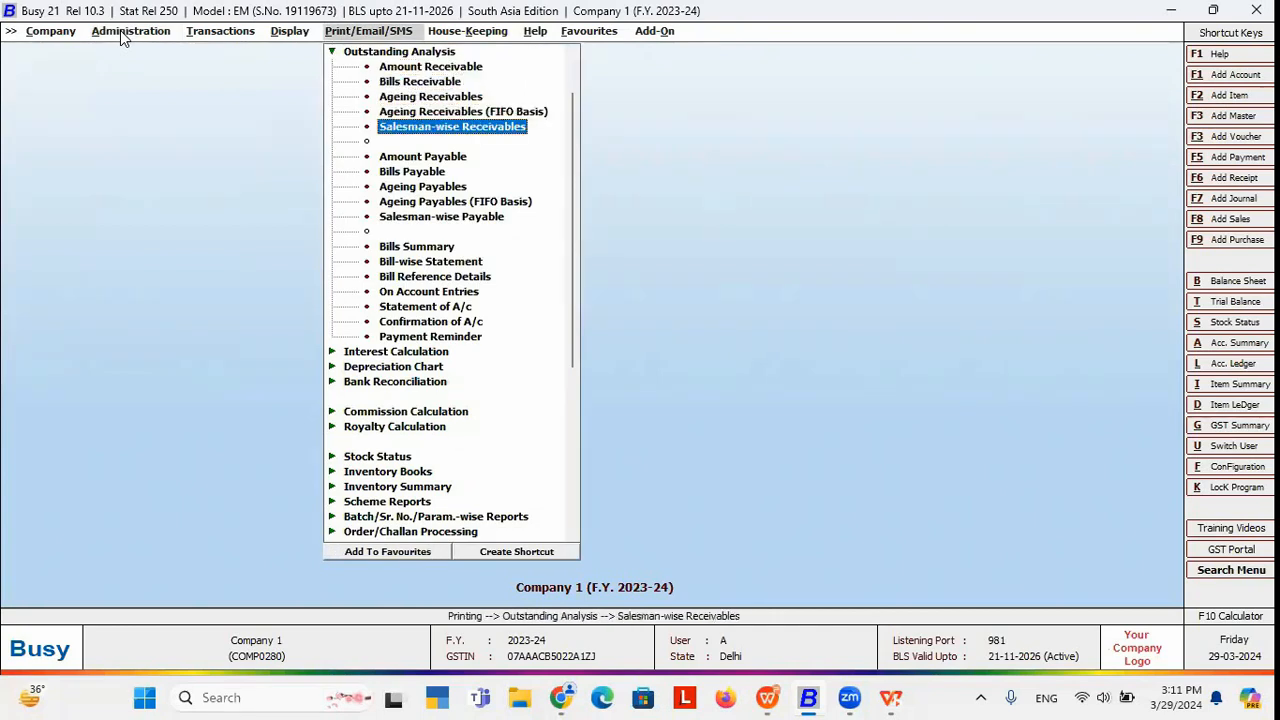
{"action": "key", "text": "Down"}
{"action": "key", "text": "Down"}
{"action": "key", "text": "Down"}
{"action": "key", "text": "Down"}
{"action": "key", "text": "Down"}
{"action": "key", "text": "Down"}
{"action": "key", "text": "Down"}
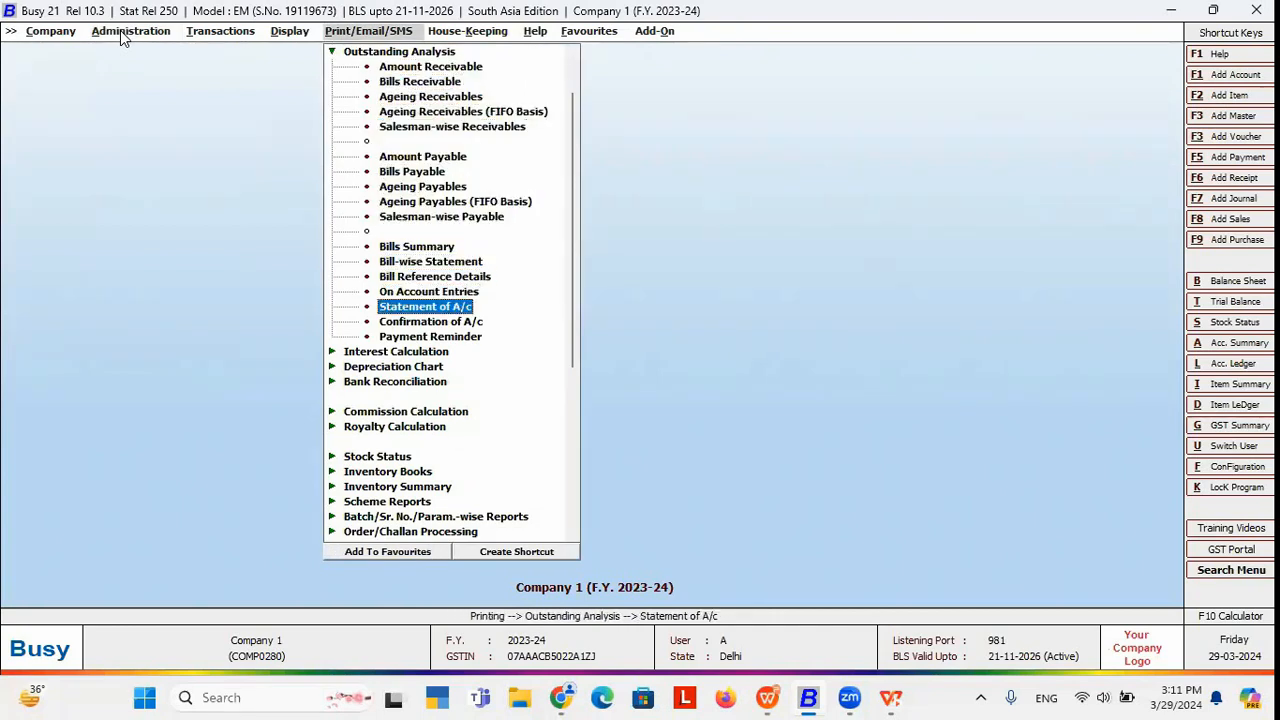
{"action": "key", "text": "Return"}
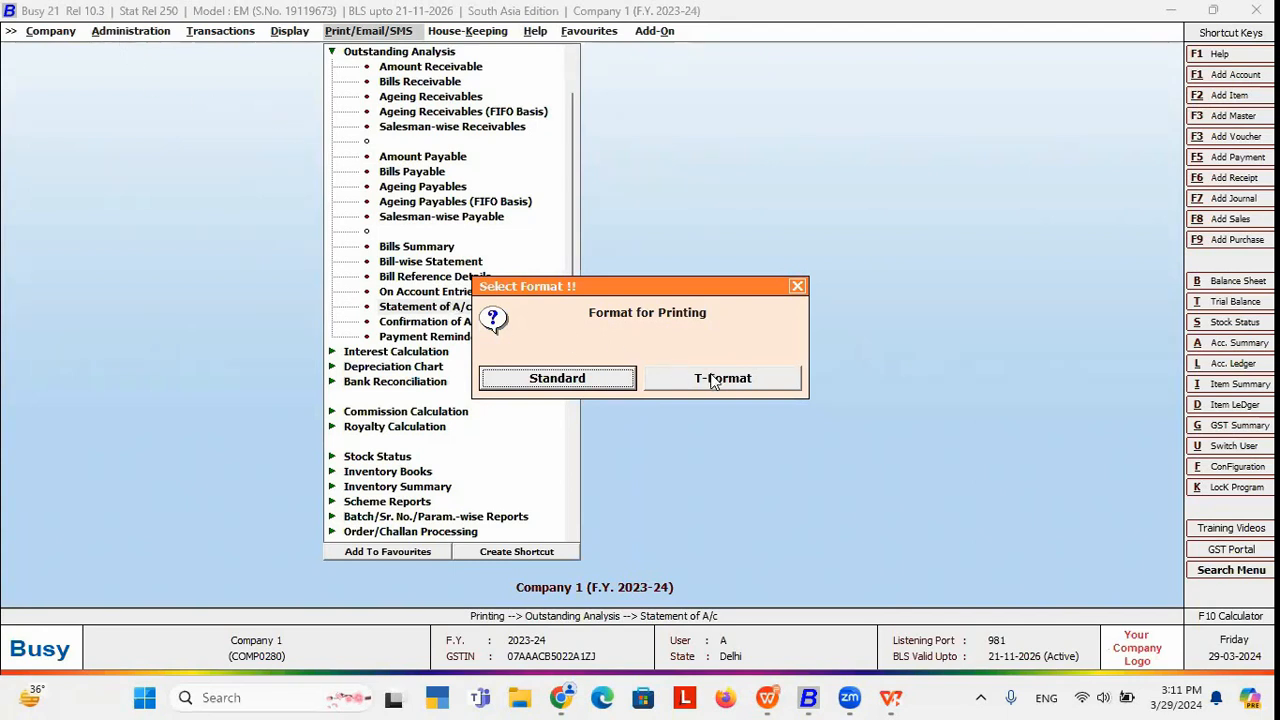
{"action": "left_click", "coordinate": [586, 380]}
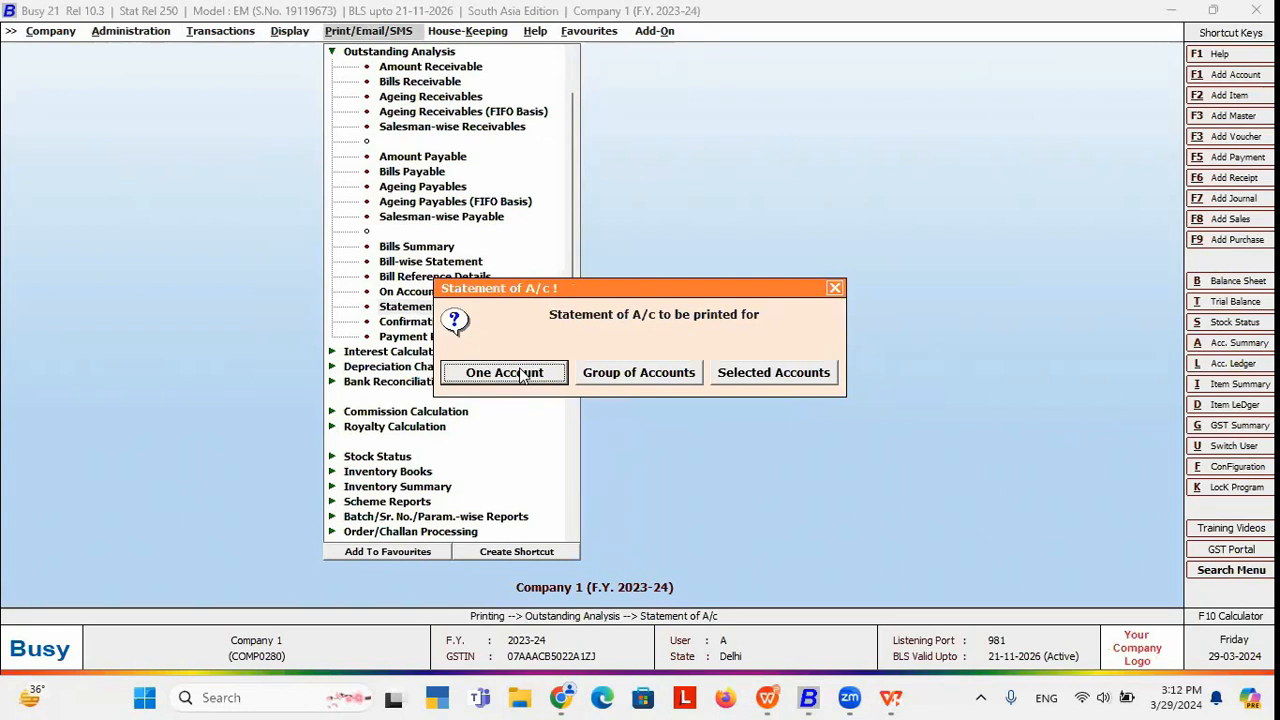
{"action": "left_click", "coordinate": [519, 374]}
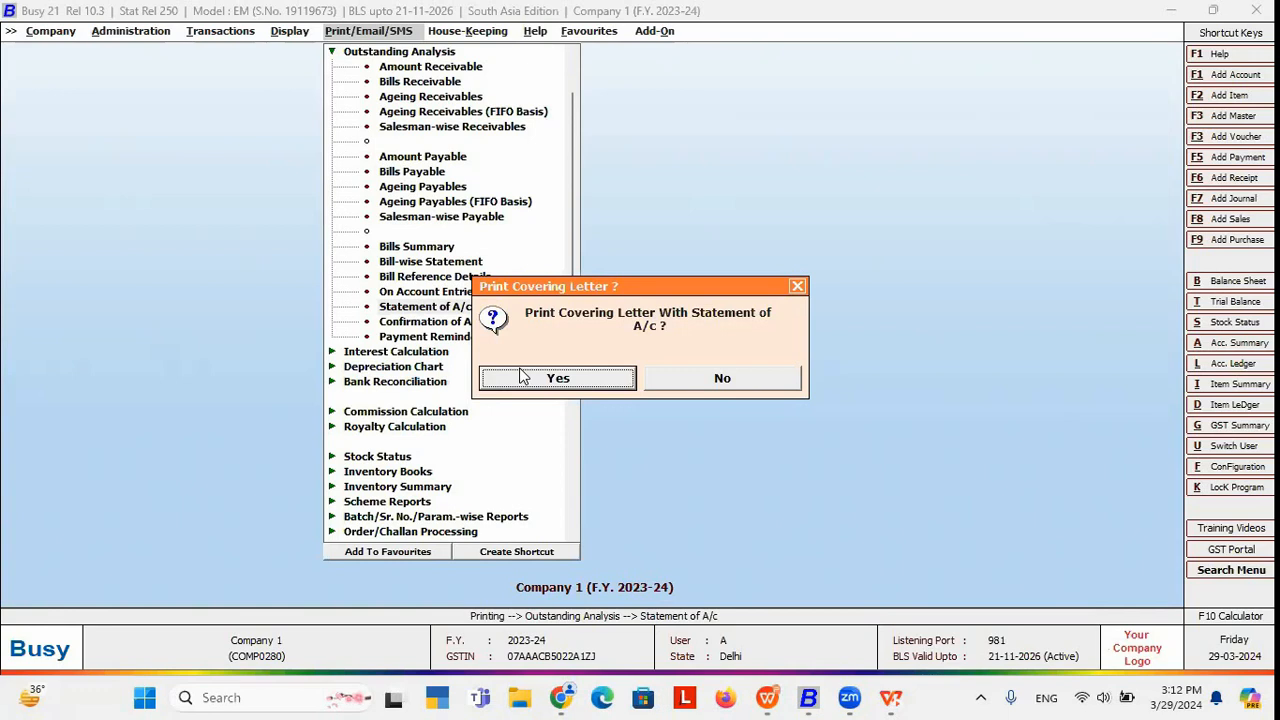
{"action": "left_click", "coordinate": [560, 380]}
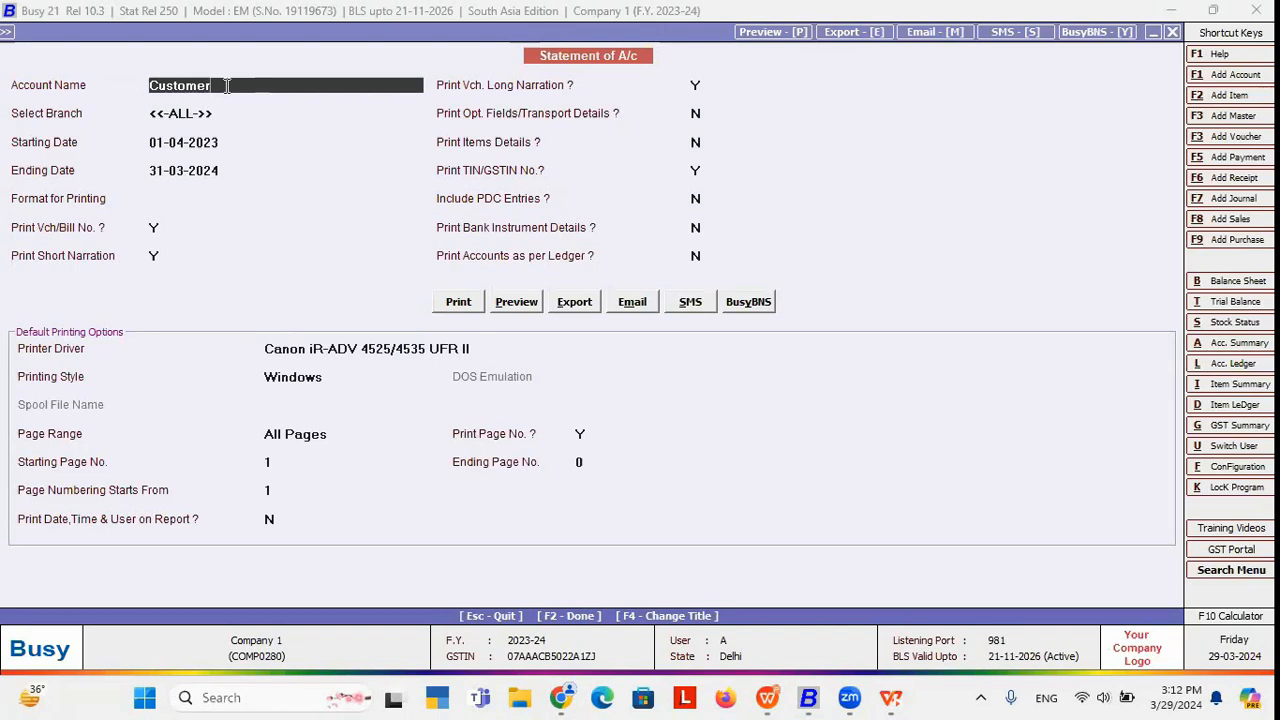
Select Customer as the account, with all branches and dates 01-04-2023 to 31-03-2024.
{"action": "key", "text": "BackSpace"}
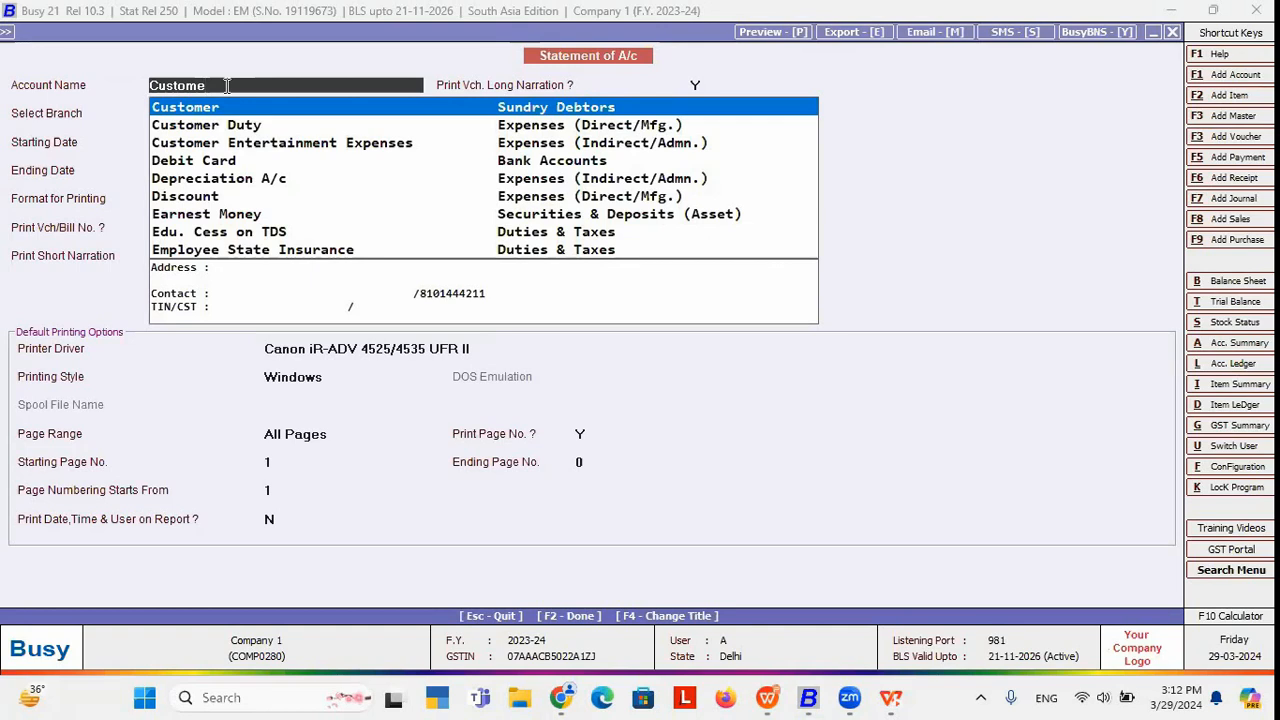
{"action": "key", "text": "Return"}
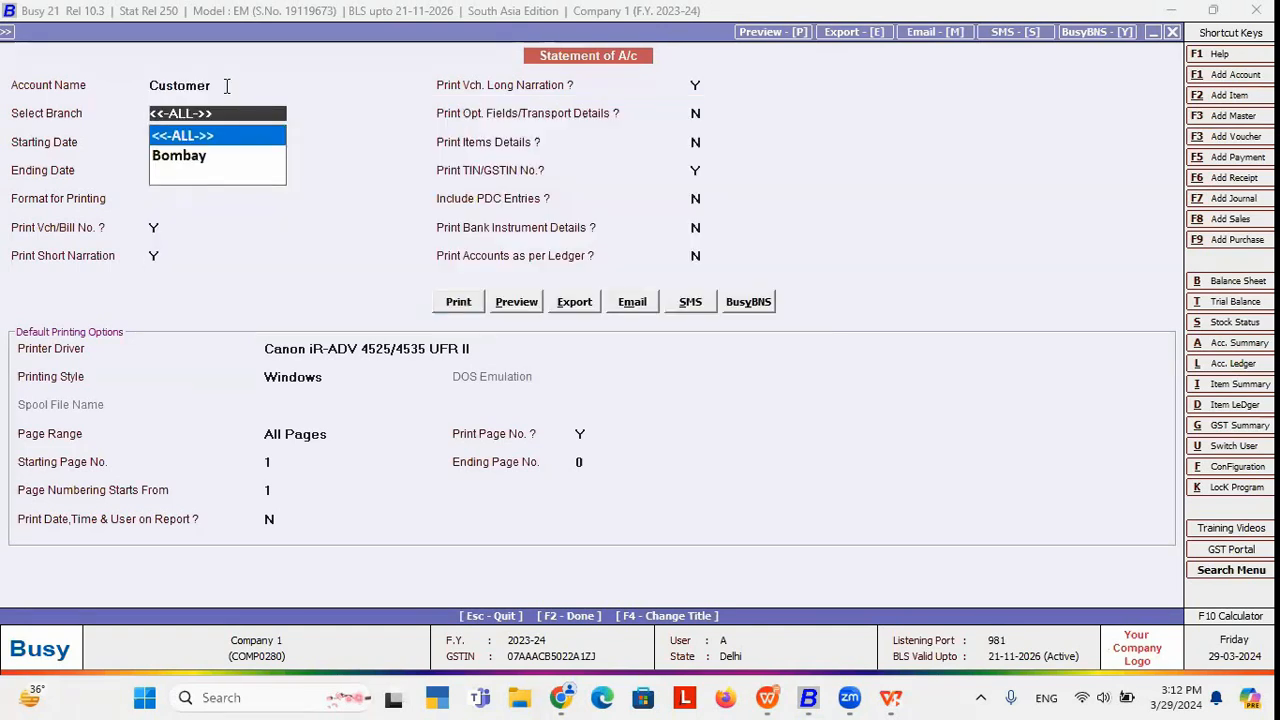
{"action": "key", "text": "Return"}
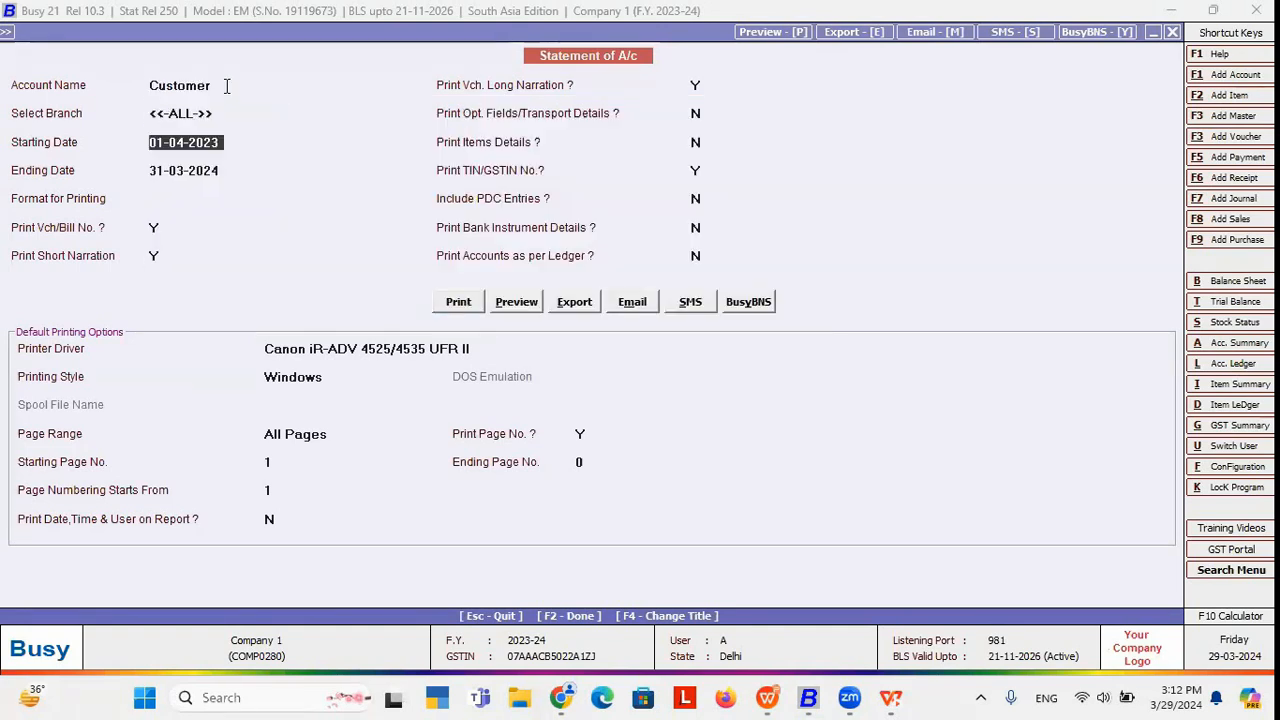
{"action": "key", "text": "Return"}
{"action": "key", "text": "Return"}
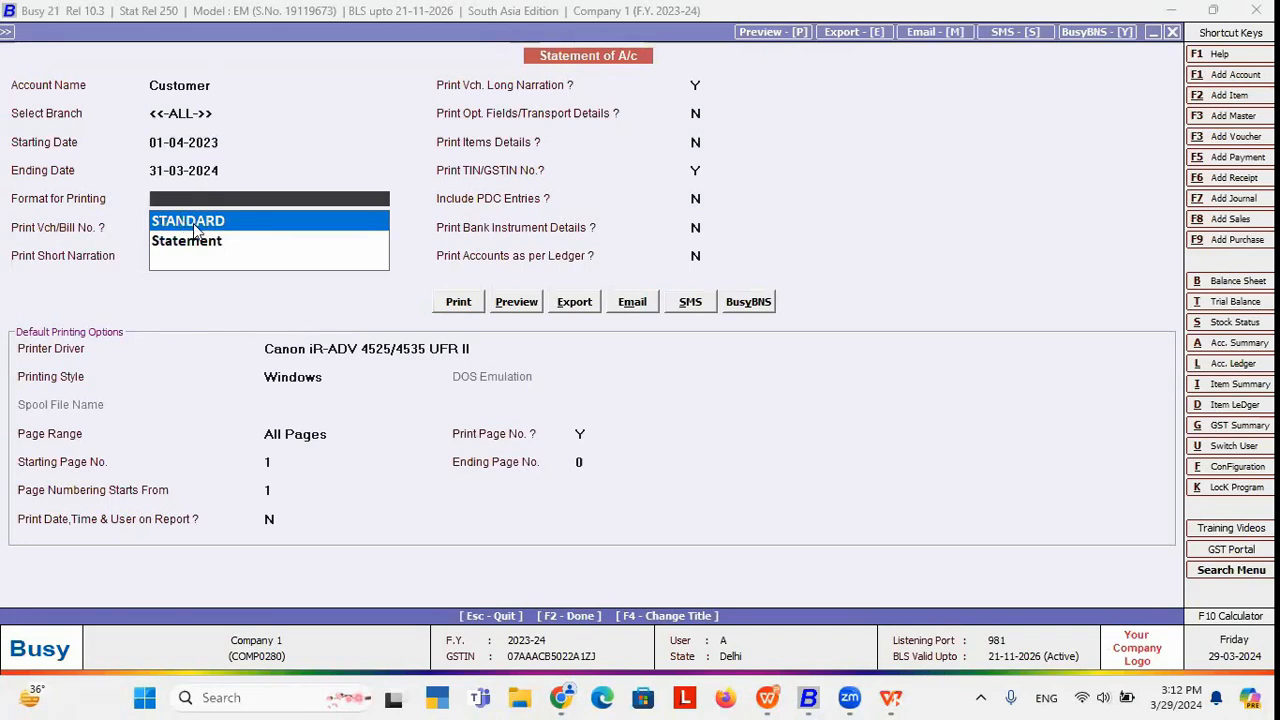
Choose STANDARD format, keep voucher numbers, leave optional fields and item details off, then preview.
{"action": "left_click", "coordinate": [194, 227]}
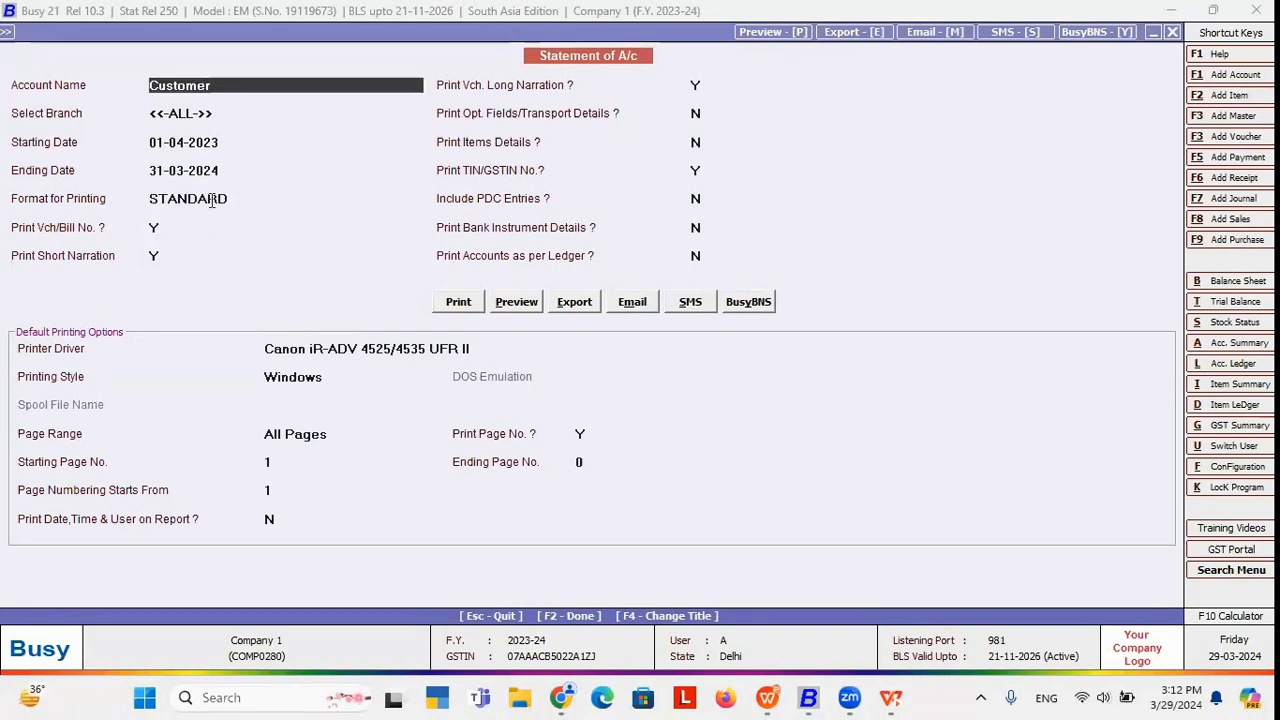
{"action": "left_click", "coordinate": [243, 199]}
{"action": "key", "text": "Return"}
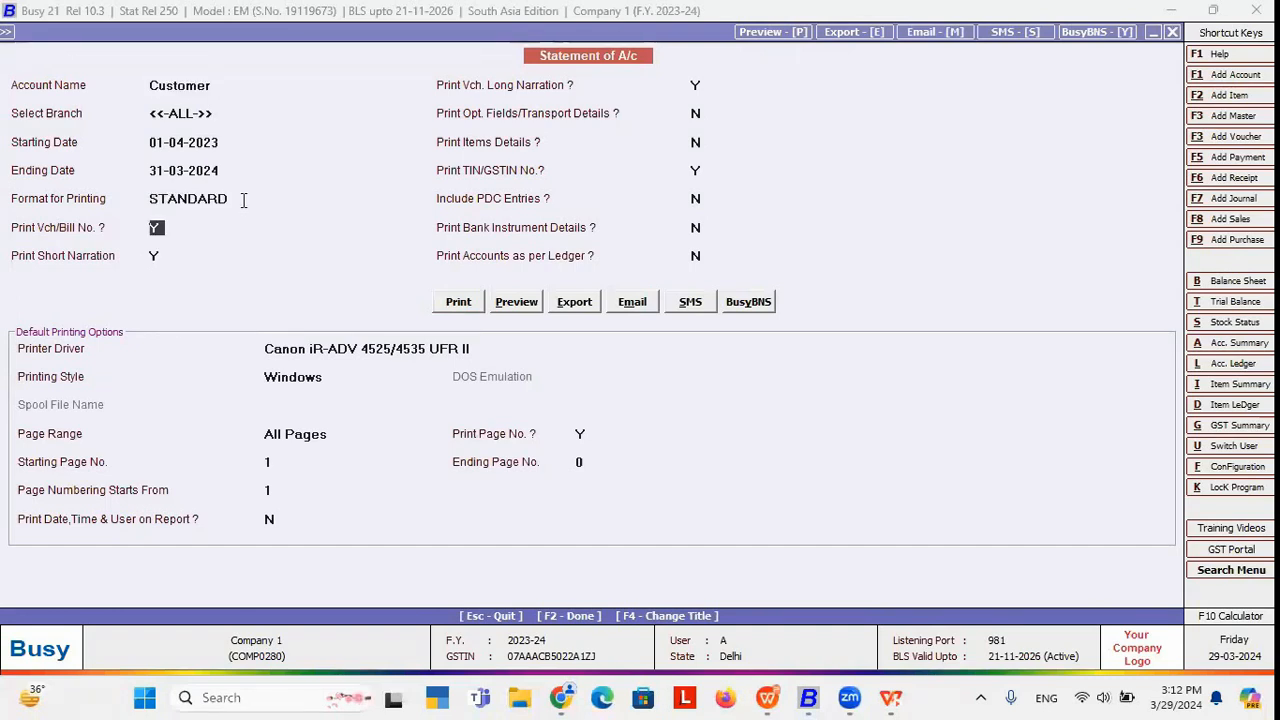
{"action": "key", "text": "Return"}
{"action": "key", "text": "Return"}
{"action": "key", "text": "Return"}
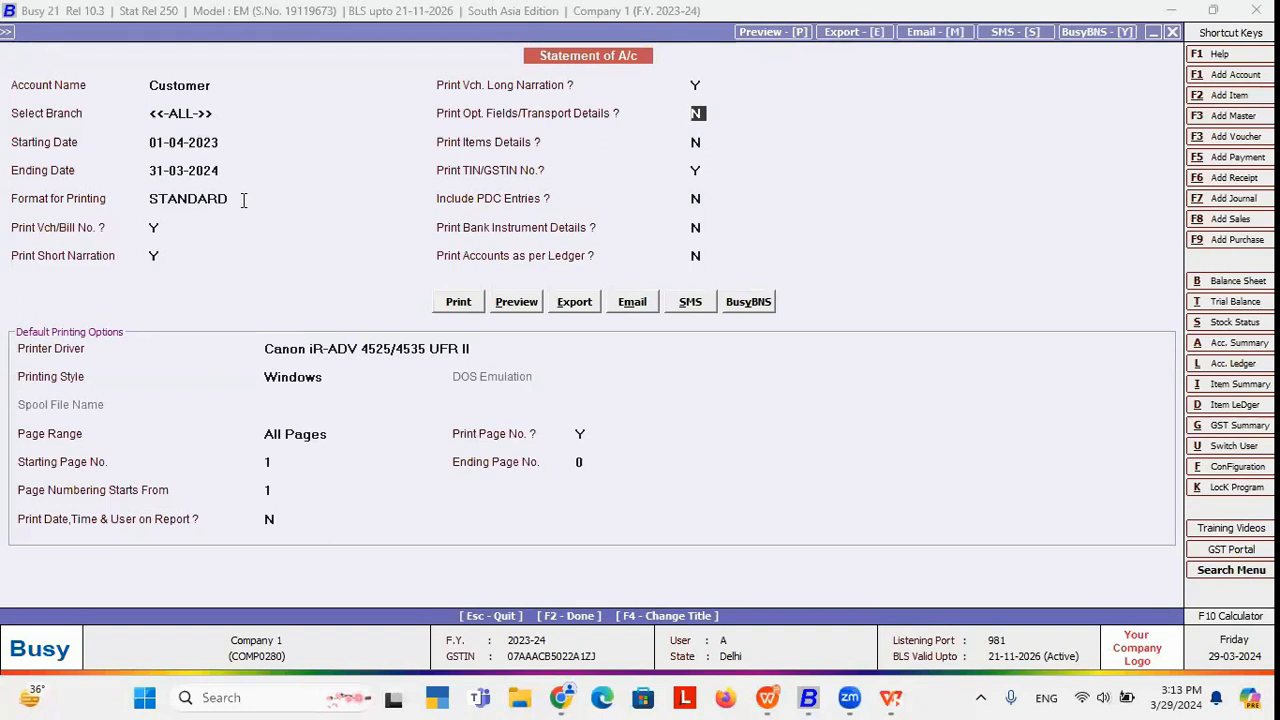
{"action": "key", "text": "Return"}
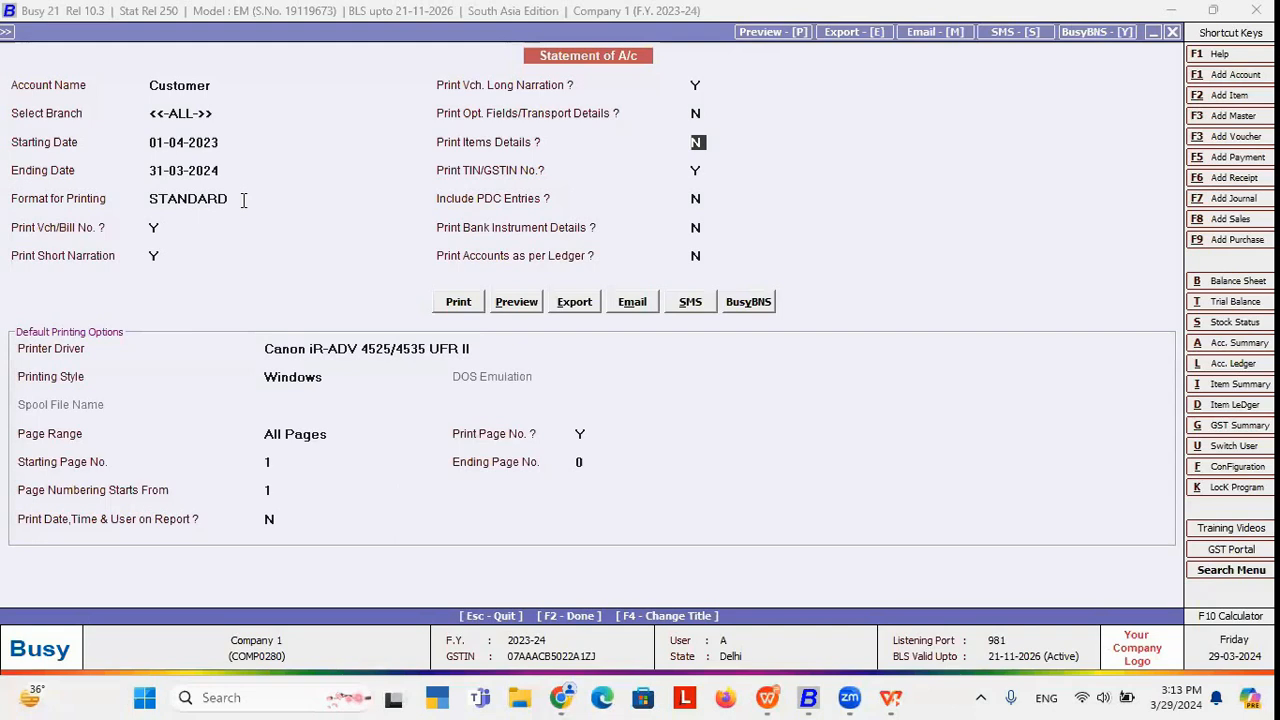
{"action": "key", "text": "Return"}
{"action": "key", "text": "Return"}
{"action": "key", "text": "Return"}
{"action": "key", "text": "Return"}
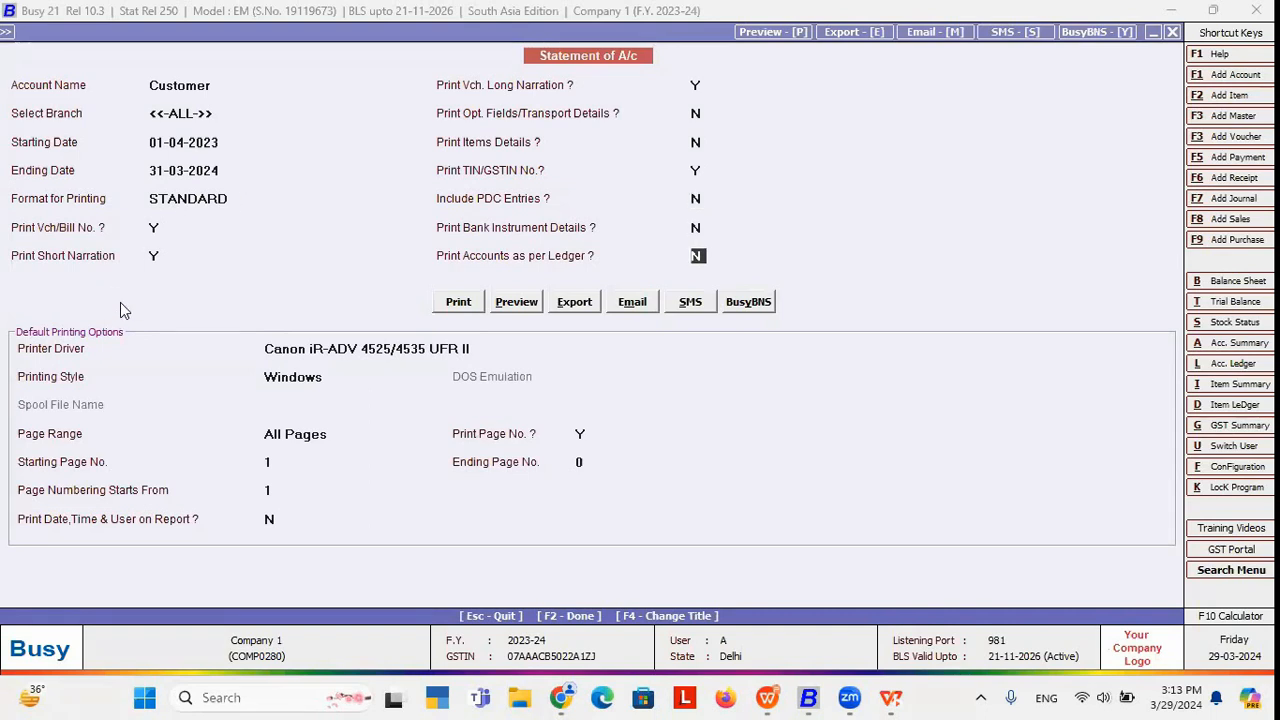
{"action": "left_click", "coordinate": [502, 306]}
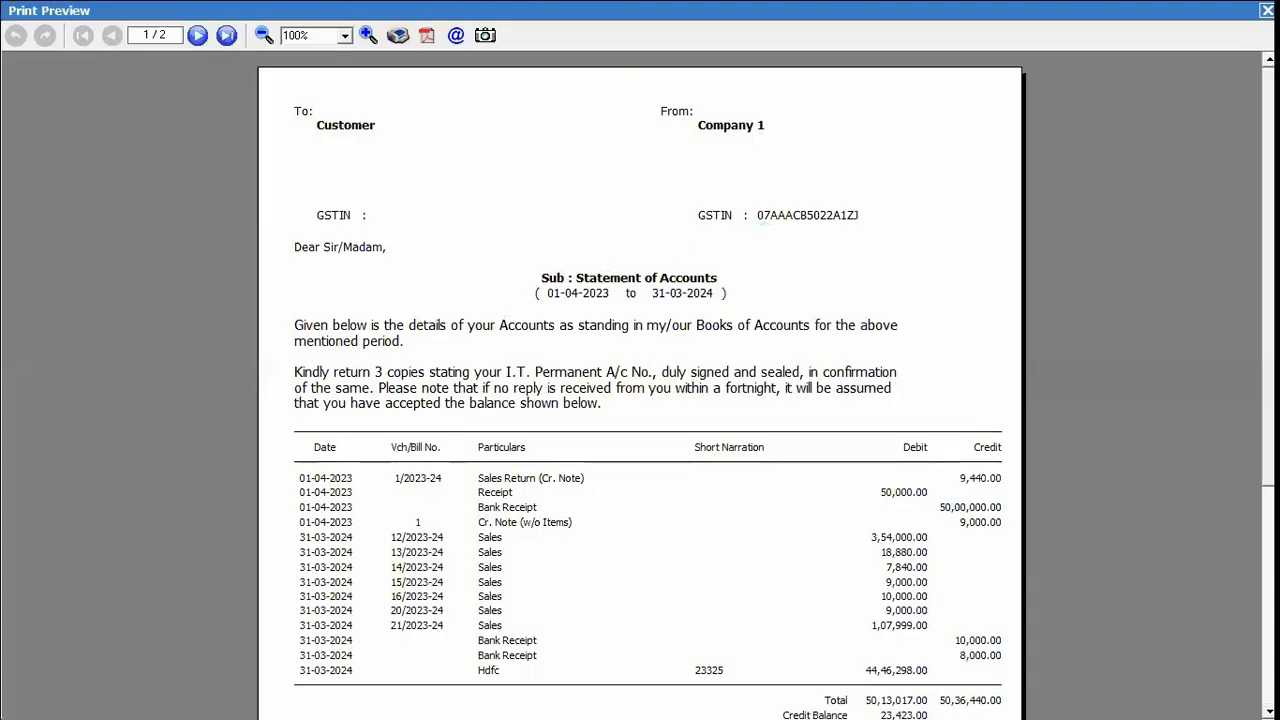
Scroll through page 1 of the Customer statement preview, view page 2, then close it.
{"action": "scroll", "coordinate": [640, 384], "scroll_direction": "down", "scroll_amount": 2}
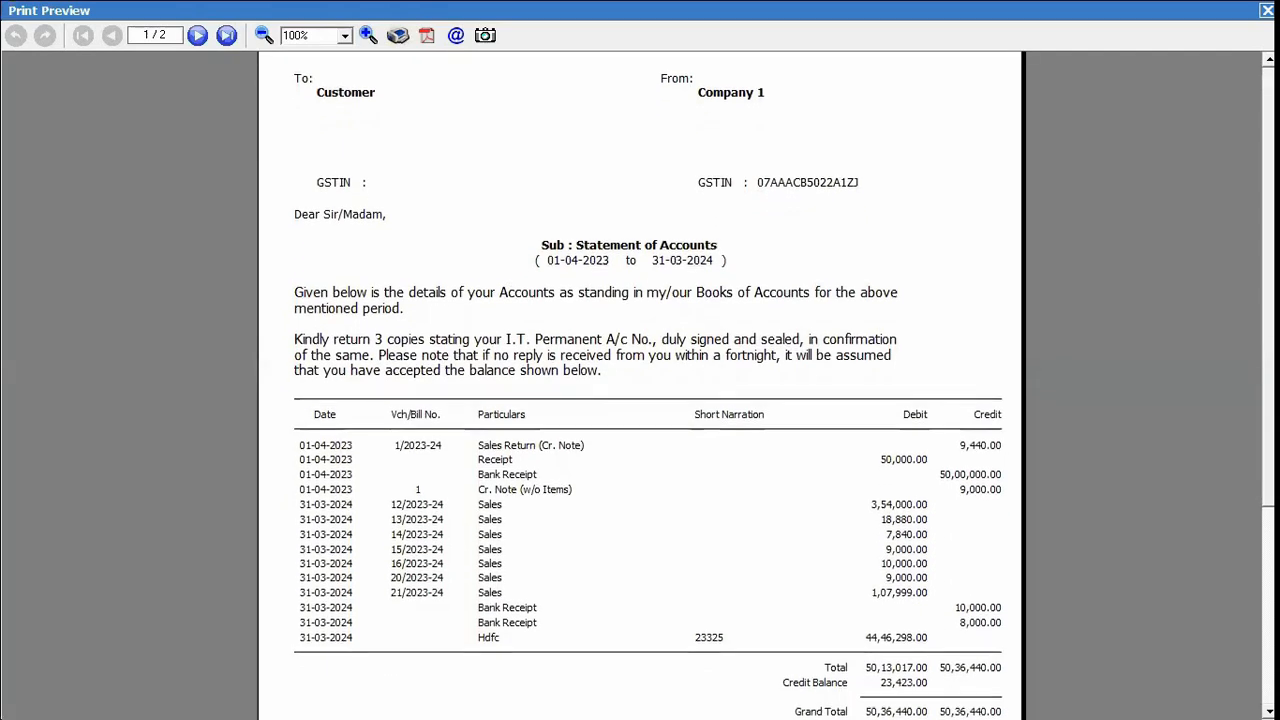
{"action": "scroll", "coordinate": [814, 125], "scroll_direction": "up", "scroll_amount": 2}
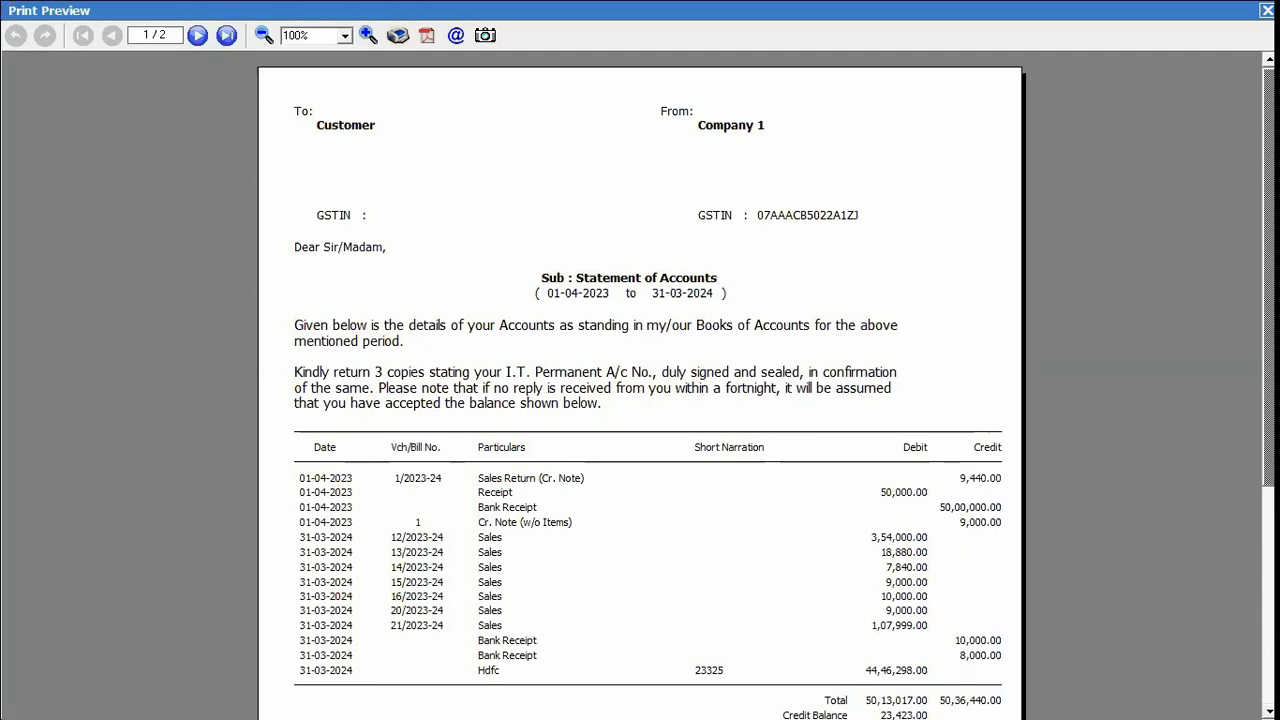
{"action": "scroll", "coordinate": [640, 385], "scroll_direction": "down", "scroll_amount": 2}
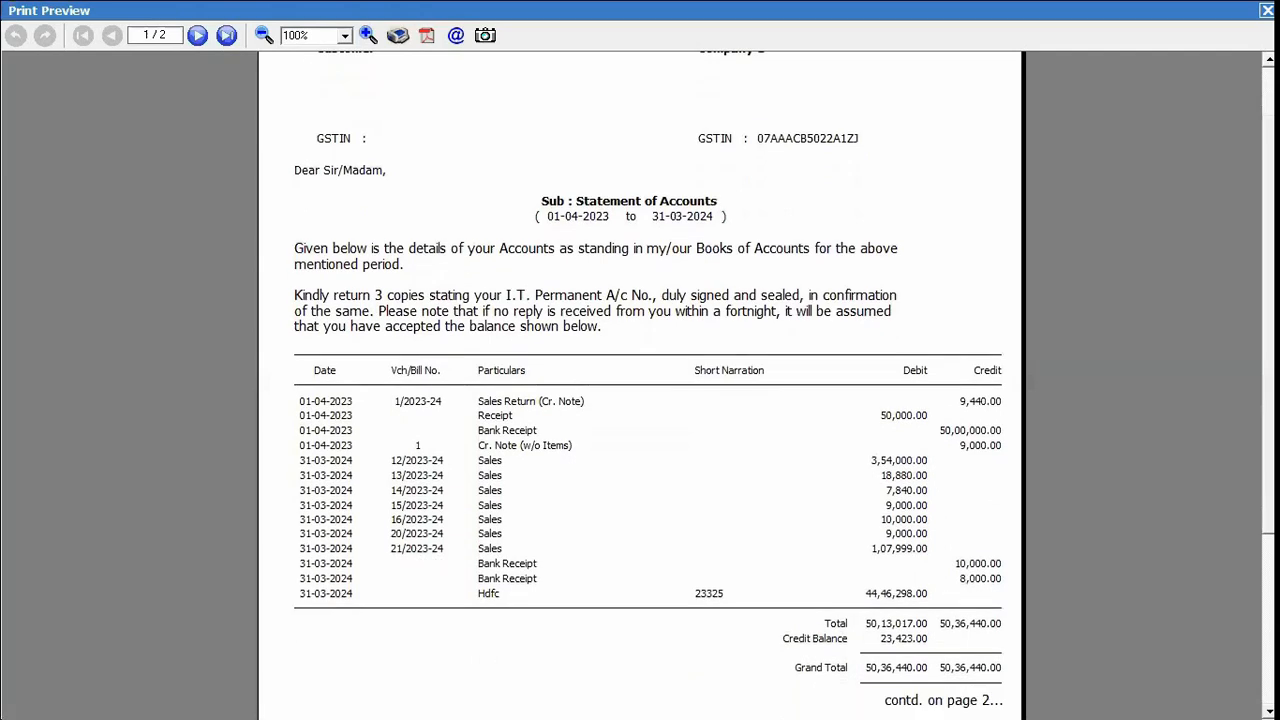
{"action": "scroll", "coordinate": [640, 385], "scroll_direction": "down", "scroll_amount": 2}
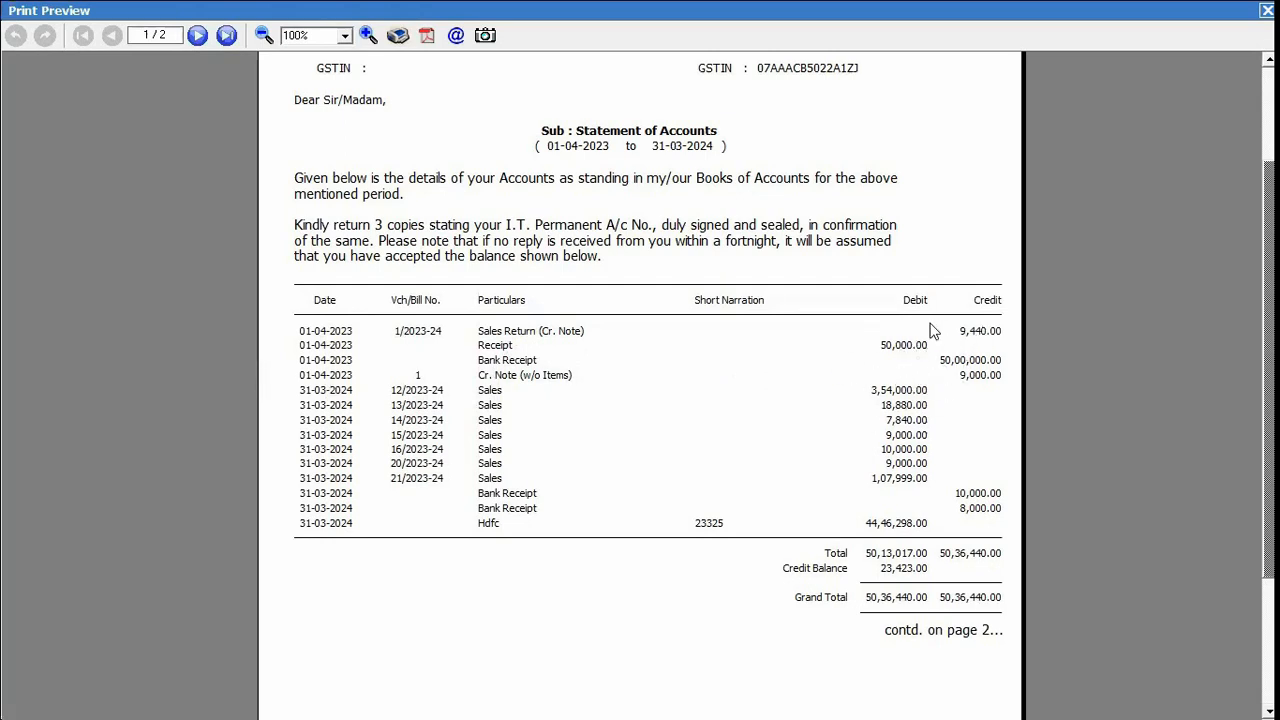
{"action": "scroll", "coordinate": [880, 394], "scroll_direction": "down", "scroll_amount": 2}
{"action": "left_click_drag", "start_coordinate": [1268, 396], "coordinate": [1268, 466]}
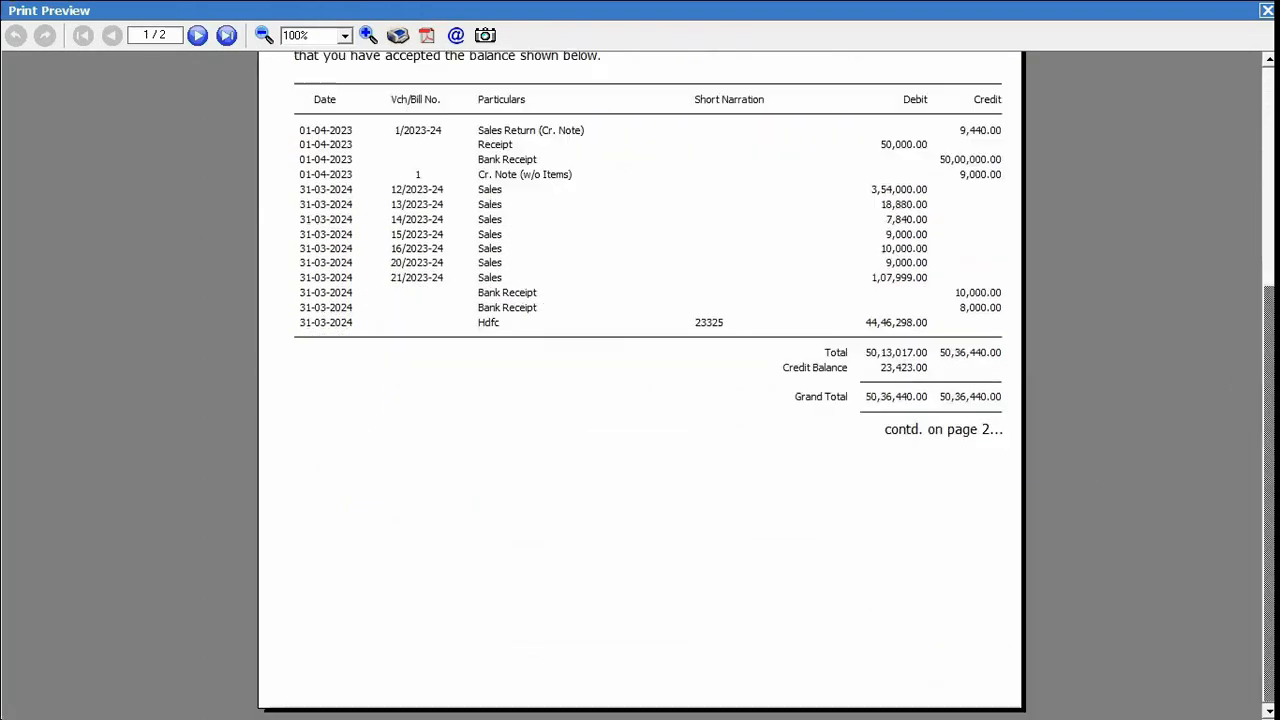
{"action": "left_click", "coordinate": [198, 36]}
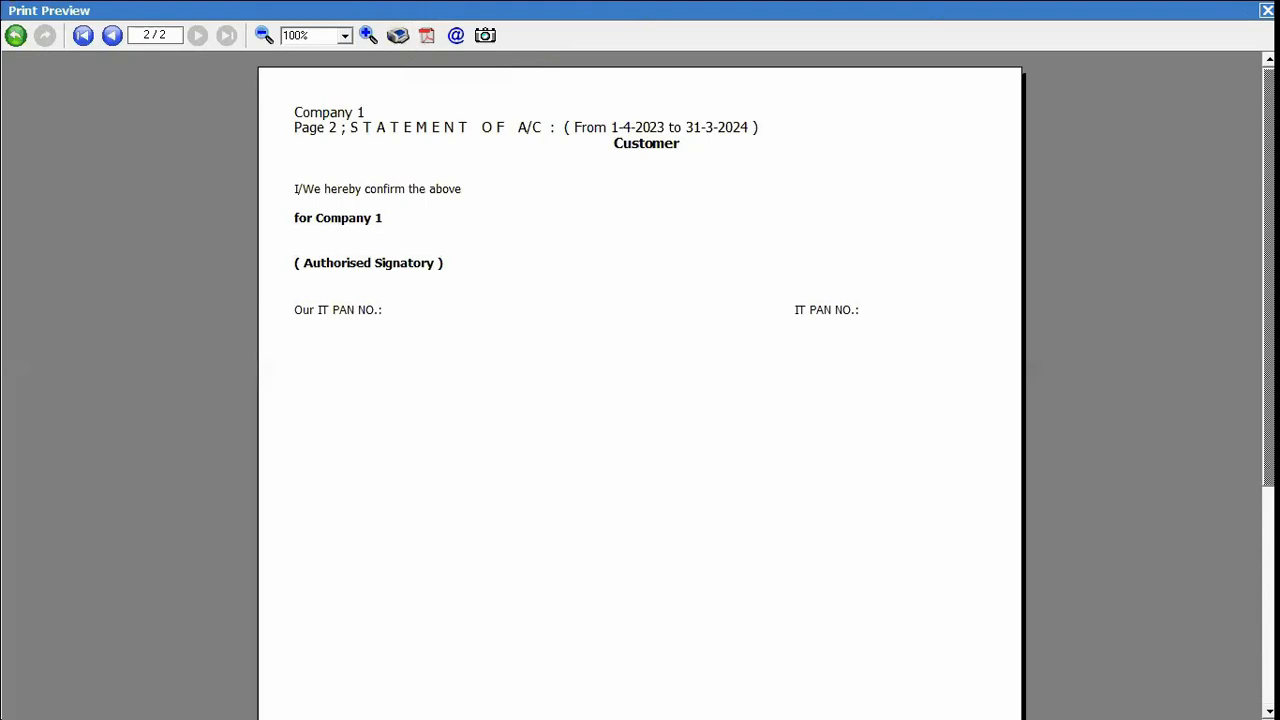
{"action": "left_click", "coordinate": [1266, 10]}
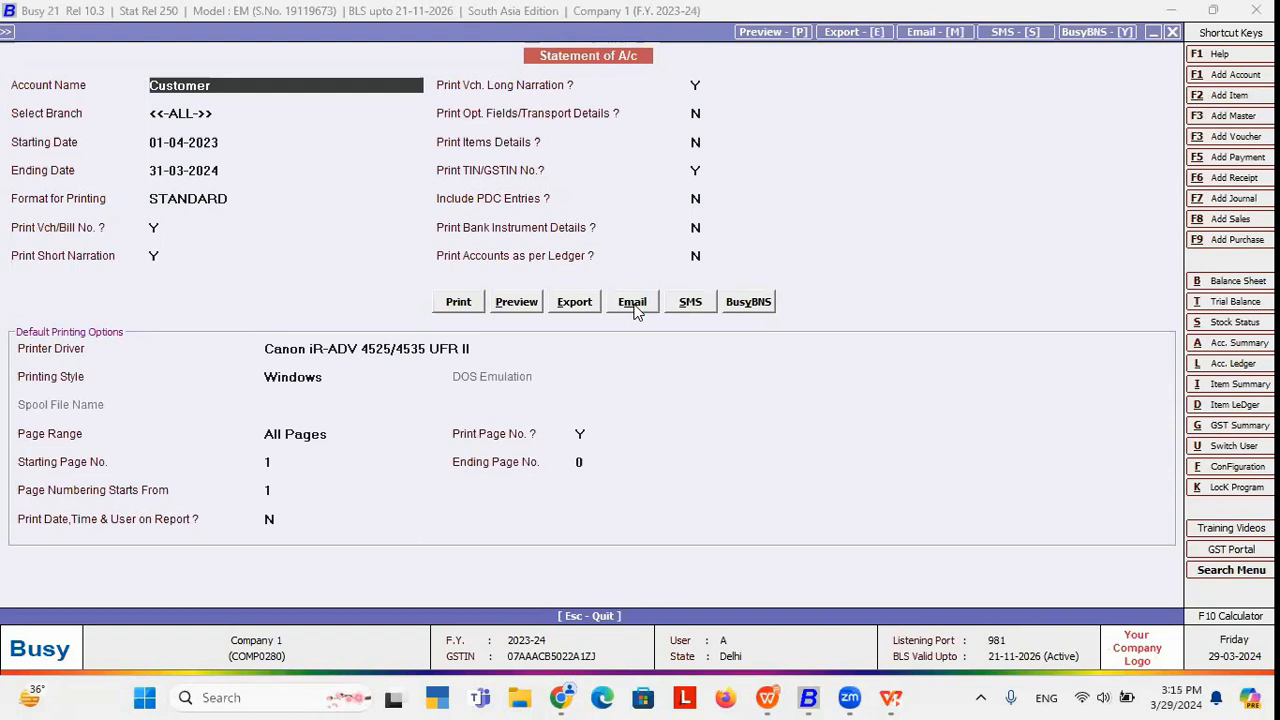
Back out of the statement options and go to Administration > Configuration > Letters Text Configuration.
{"action": "key", "text": "Escape"}
{"action": "key", "text": "Escape"}
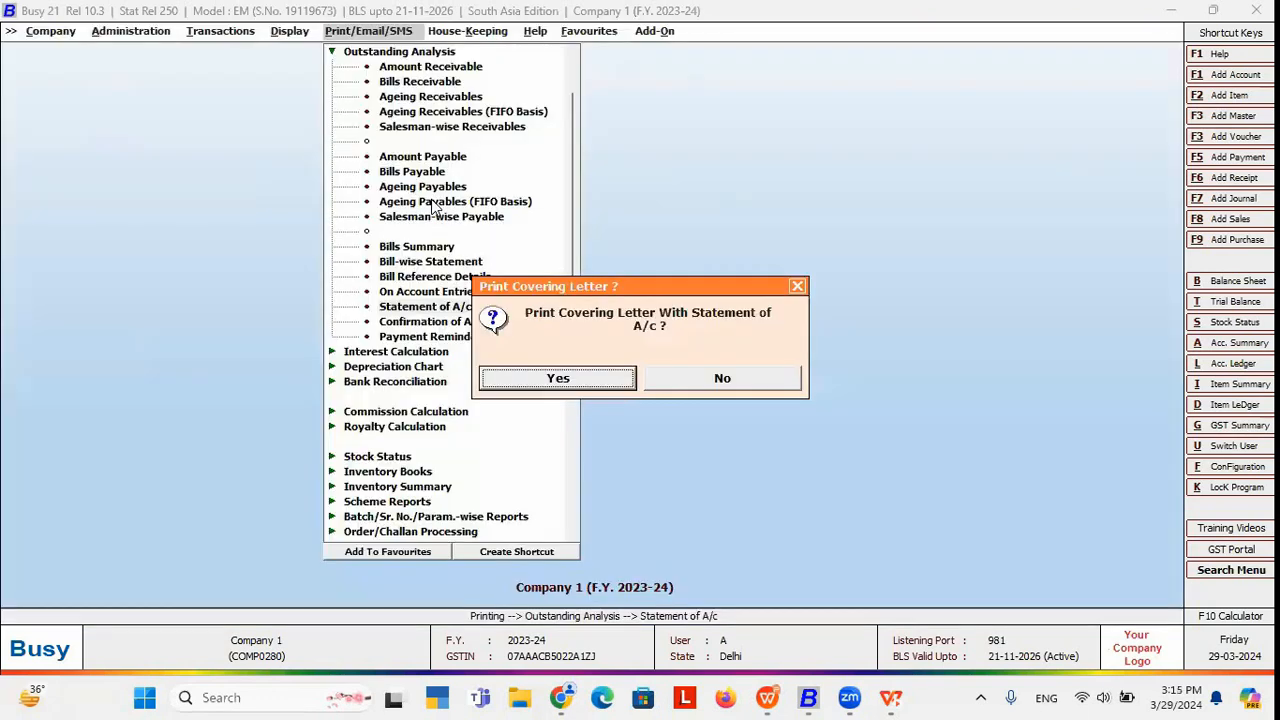
{"action": "key", "text": "Return"}
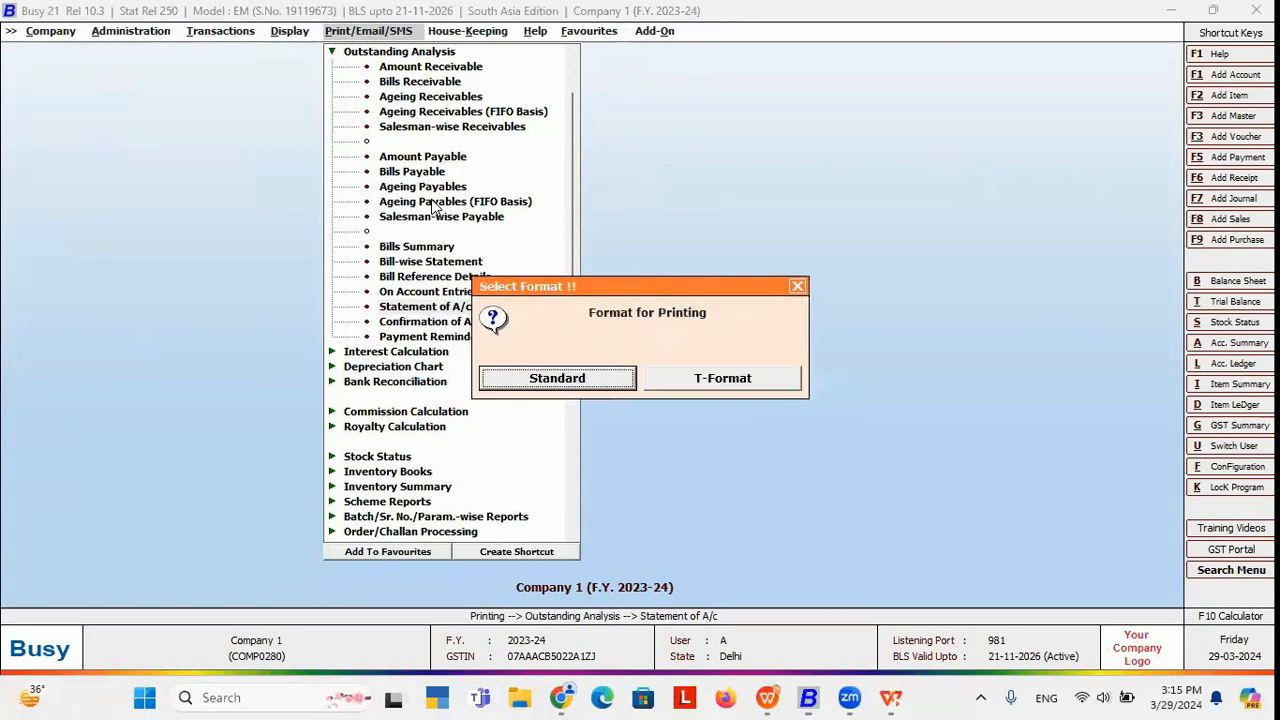
{"action": "key", "text": "Escape"}
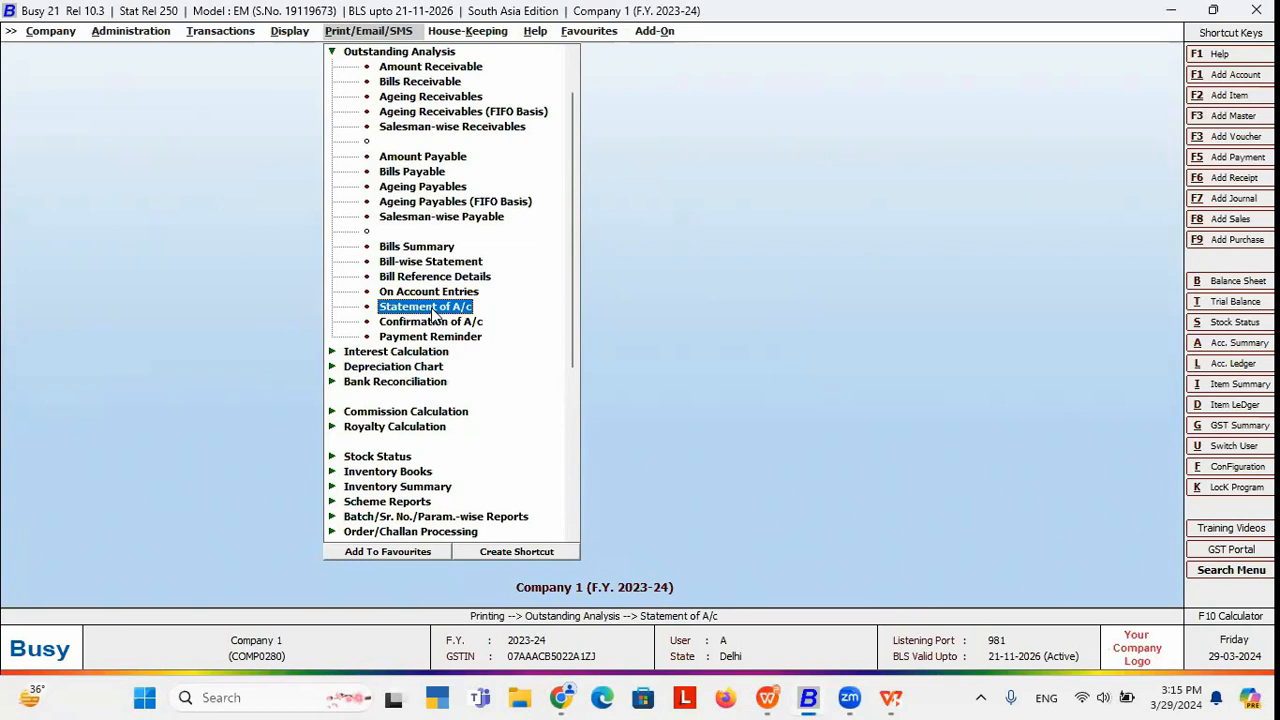
{"action": "left_click", "coordinate": [136, 36]}
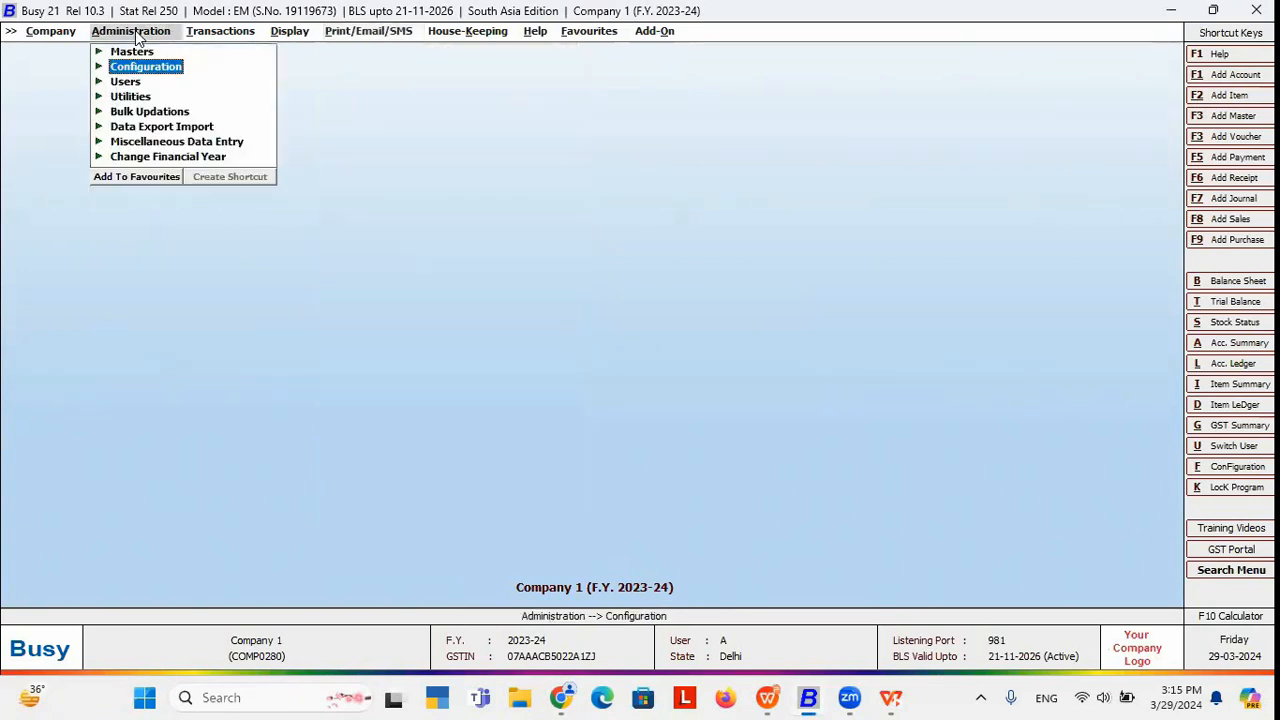
{"action": "left_click", "coordinate": [155, 70]}
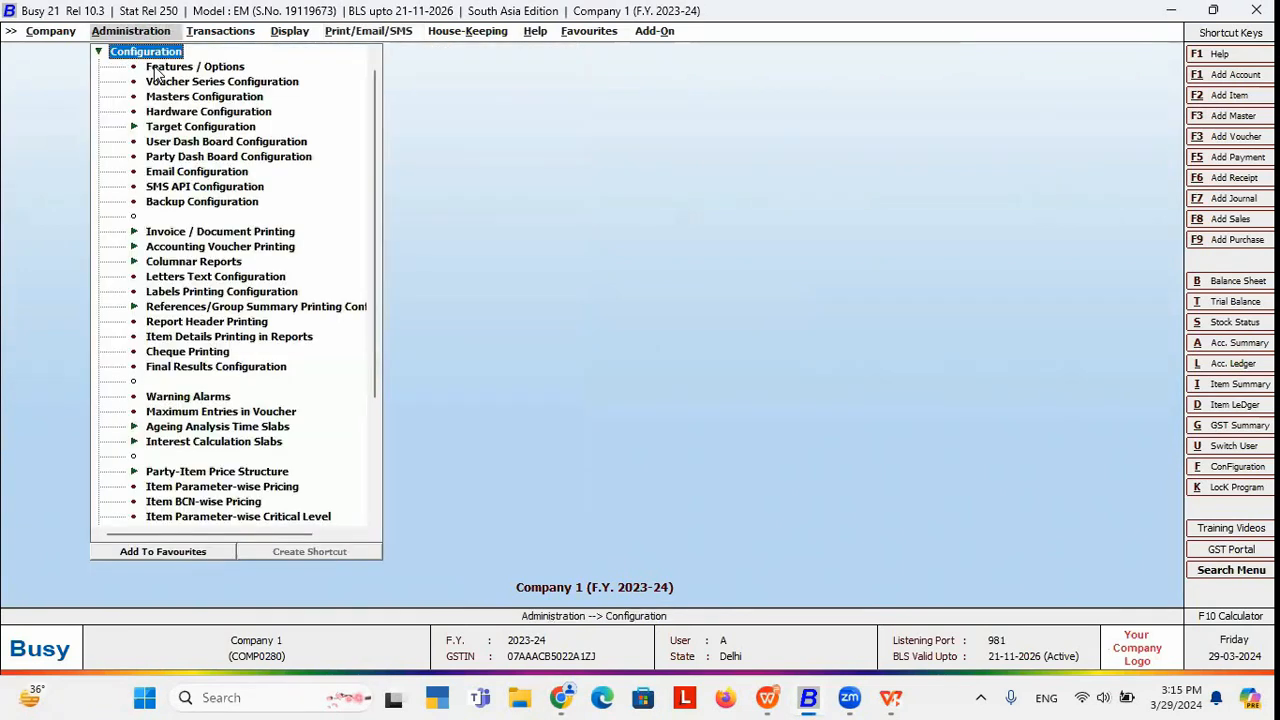
{"action": "left_click", "coordinate": [199, 278]}
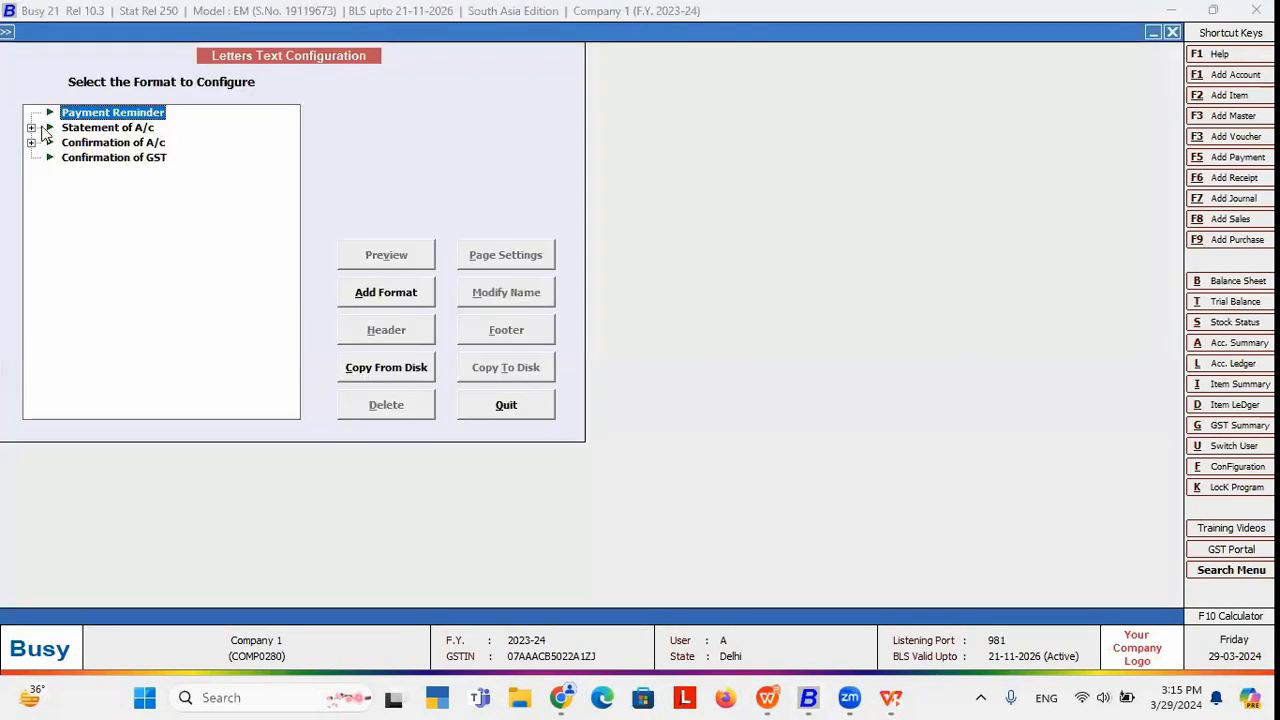
Add a Statement of A/c letter format named 'New statement'.
{"action": "left_click", "coordinate": [103, 128]}
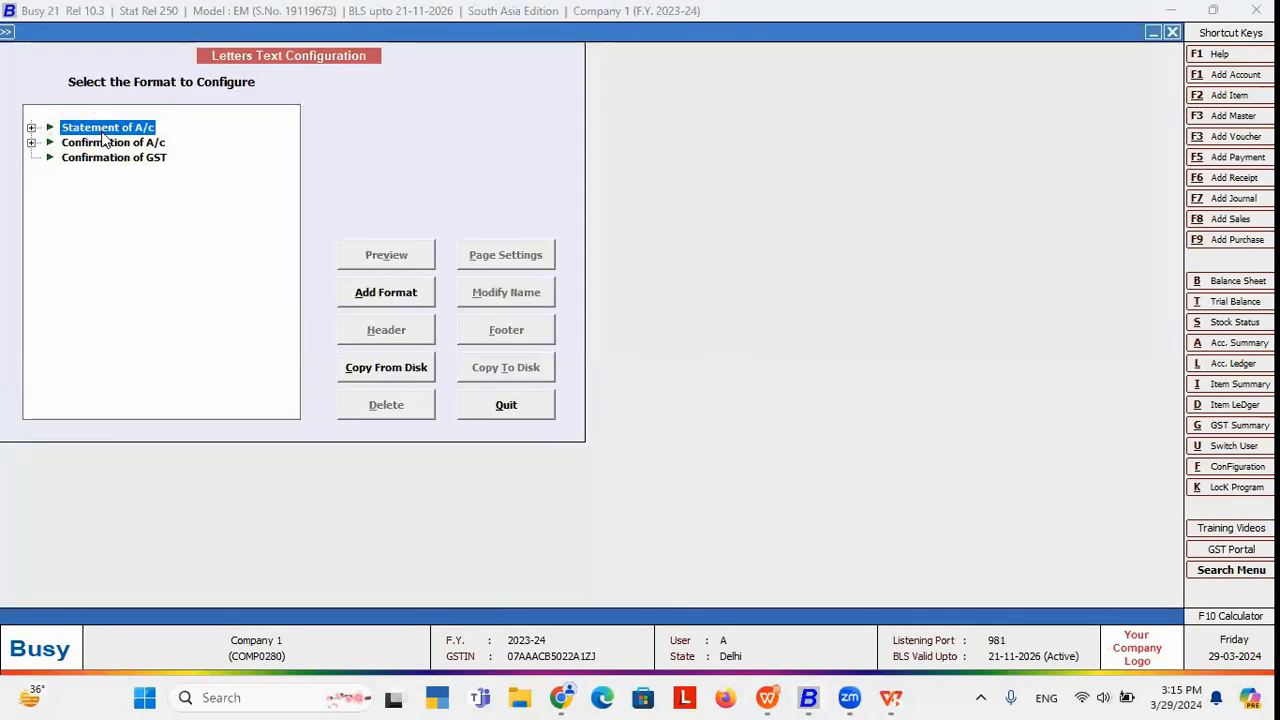
{"action": "left_click", "coordinate": [375, 296]}
{"action": "type", "text": "stament"}
{"action": "key", "text": "BackSpace"}
{"action": "key", "text": "BackSpace"}
{"action": "key", "text": "BackSpace"}
{"action": "key", "text": "BackSpace"}
{"action": "key", "text": "BackSpace"}
{"action": "key", "text": "BackSpace"}
{"action": "key", "text": "BackSpace"}
{"action": "type", "text": "New s"}
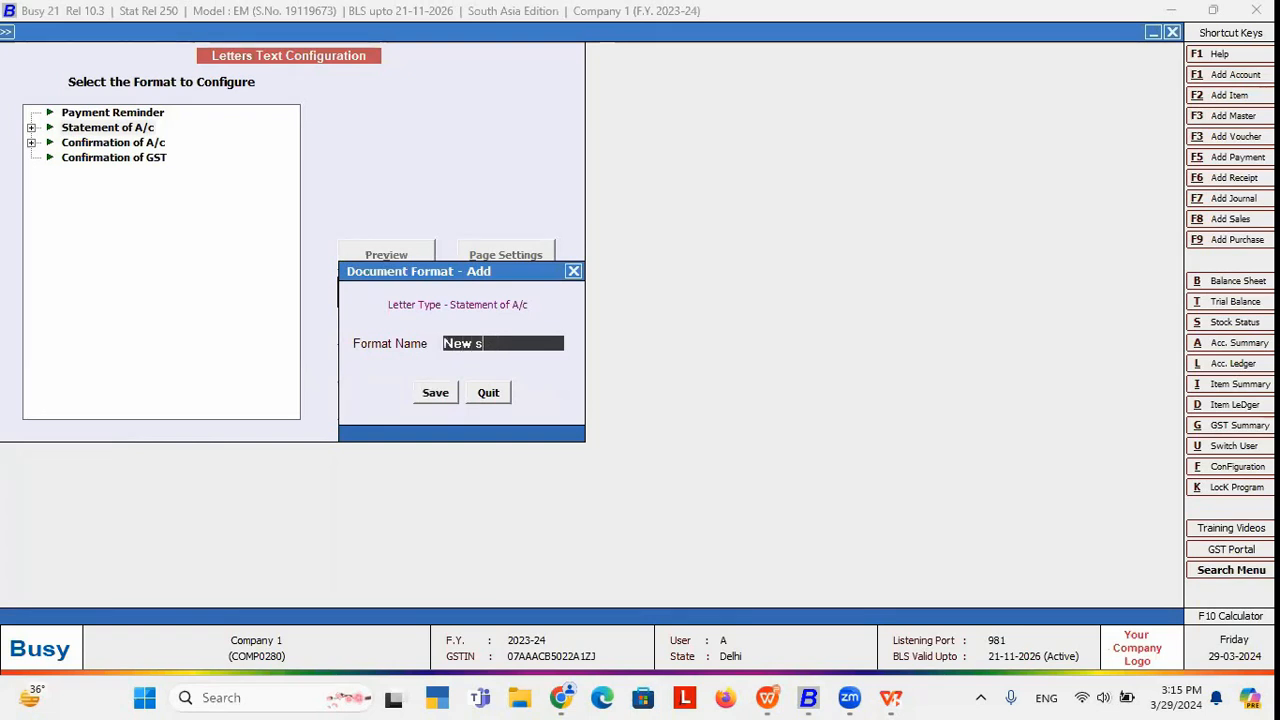
{"action": "type", "text": "tatement"}
{"action": "key", "text": "Return"}
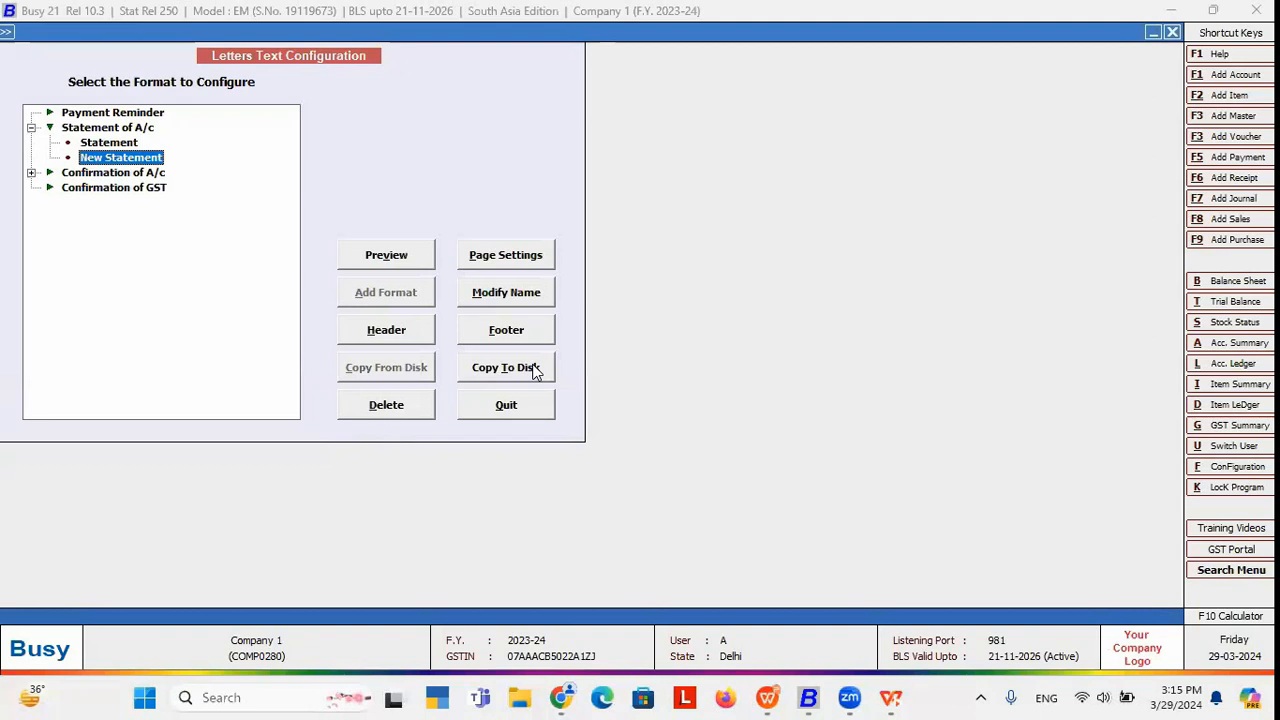
Select the New Statement format and open its header for editing.
{"action": "left_click", "coordinate": [31, 128]}
{"action": "left_click", "coordinate": [31, 128]}
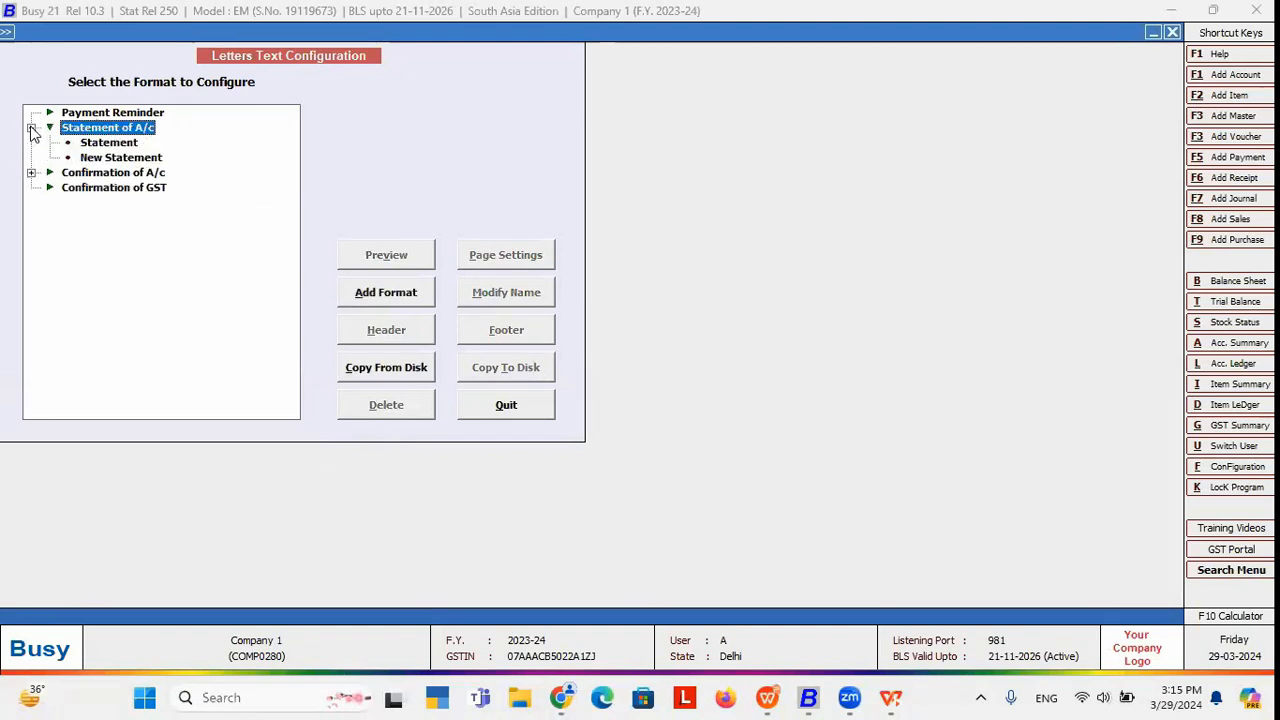
{"action": "left_click", "coordinate": [102, 163]}
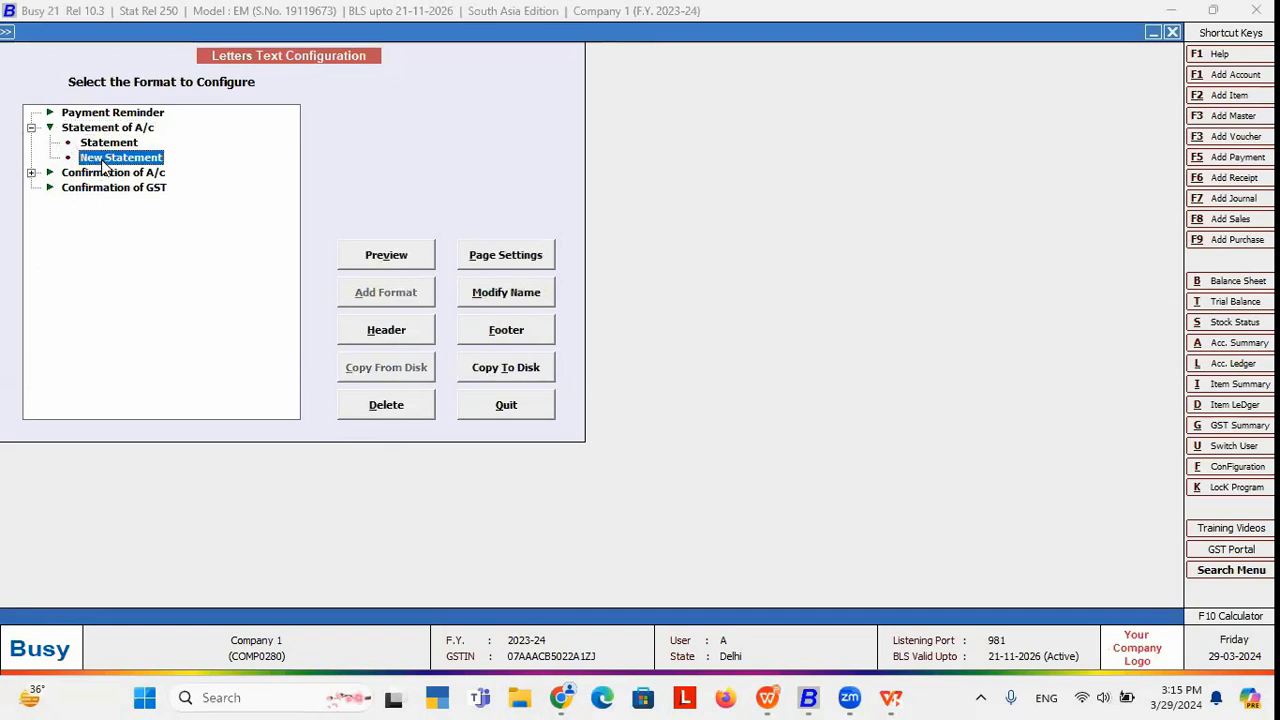
{"action": "left_click", "coordinate": [410, 330]}
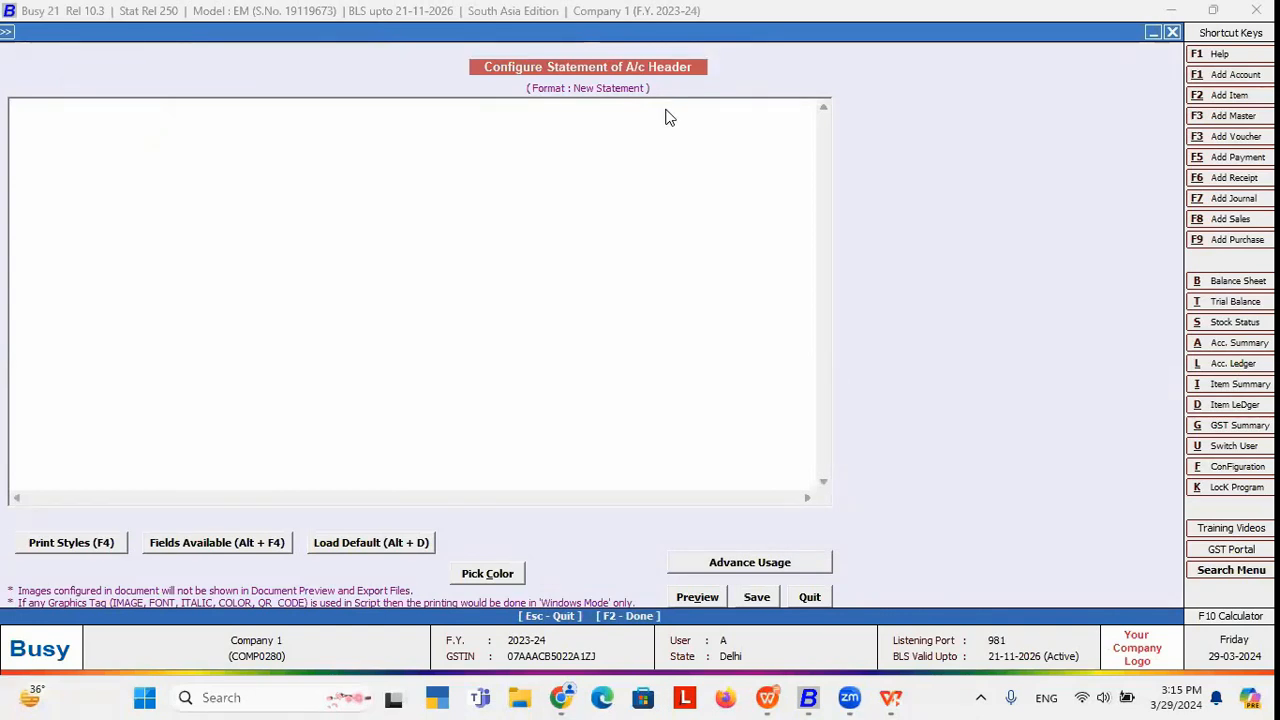
Load the default header text and insert a blank line after the address block.
{"action": "left_click", "coordinate": [372, 545]}
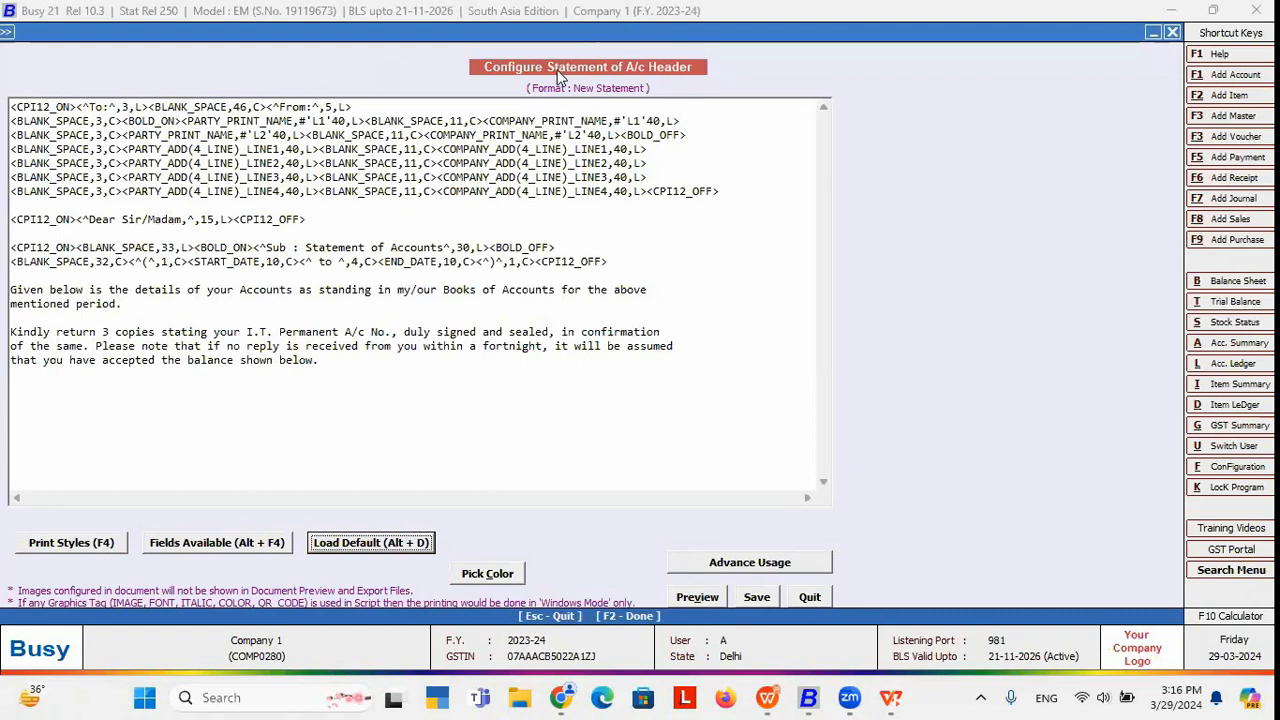
{"action": "left_click", "coordinate": [180, 151]}
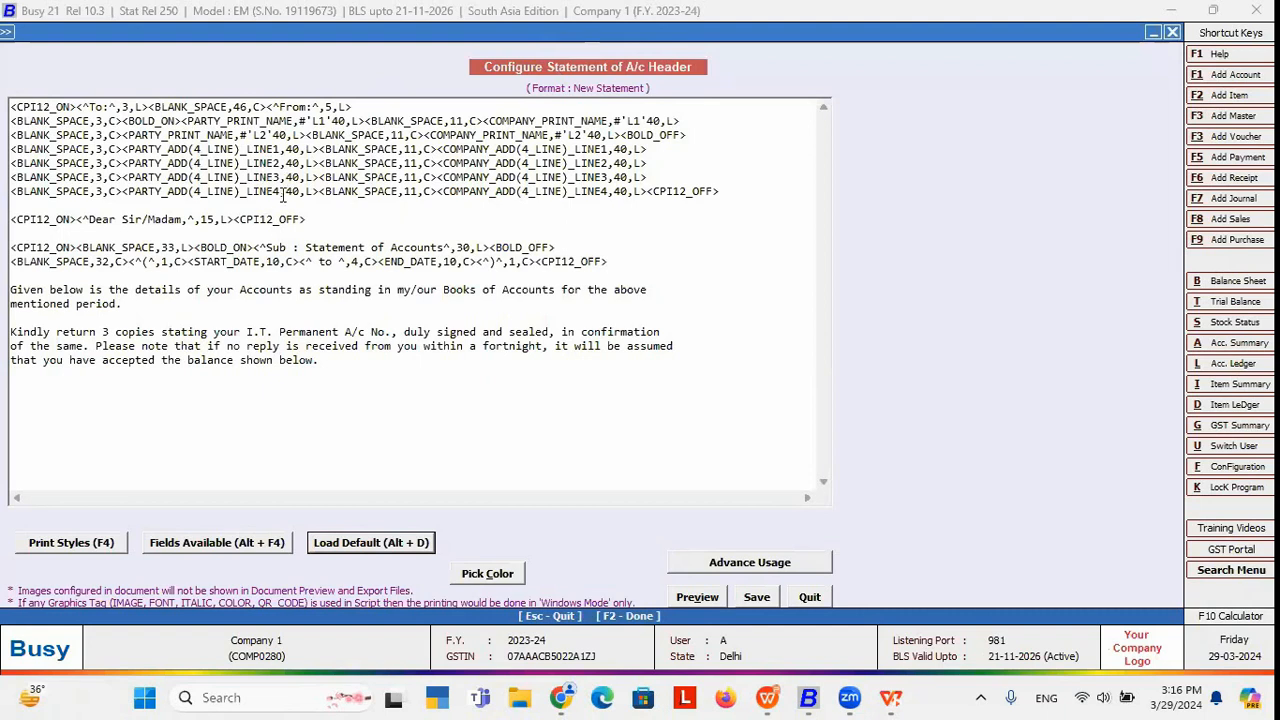
{"action": "left_click", "coordinate": [740, 190]}
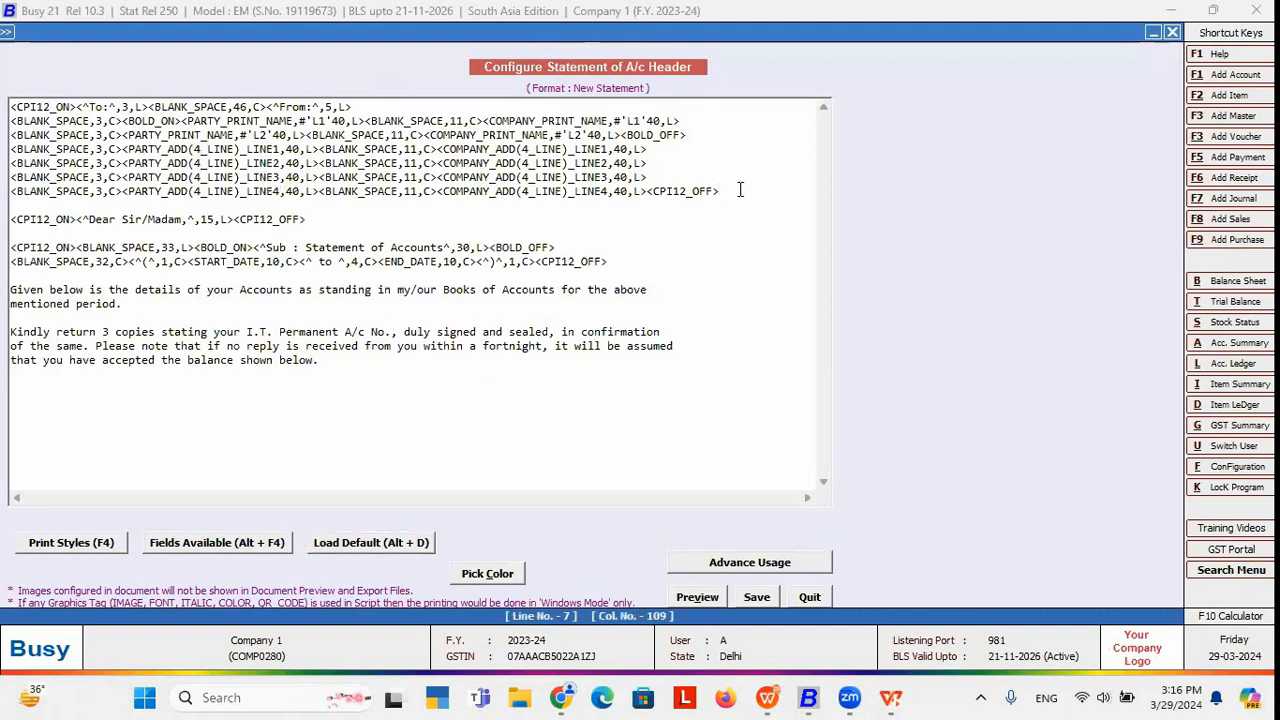
{"action": "key", "text": "Return"}
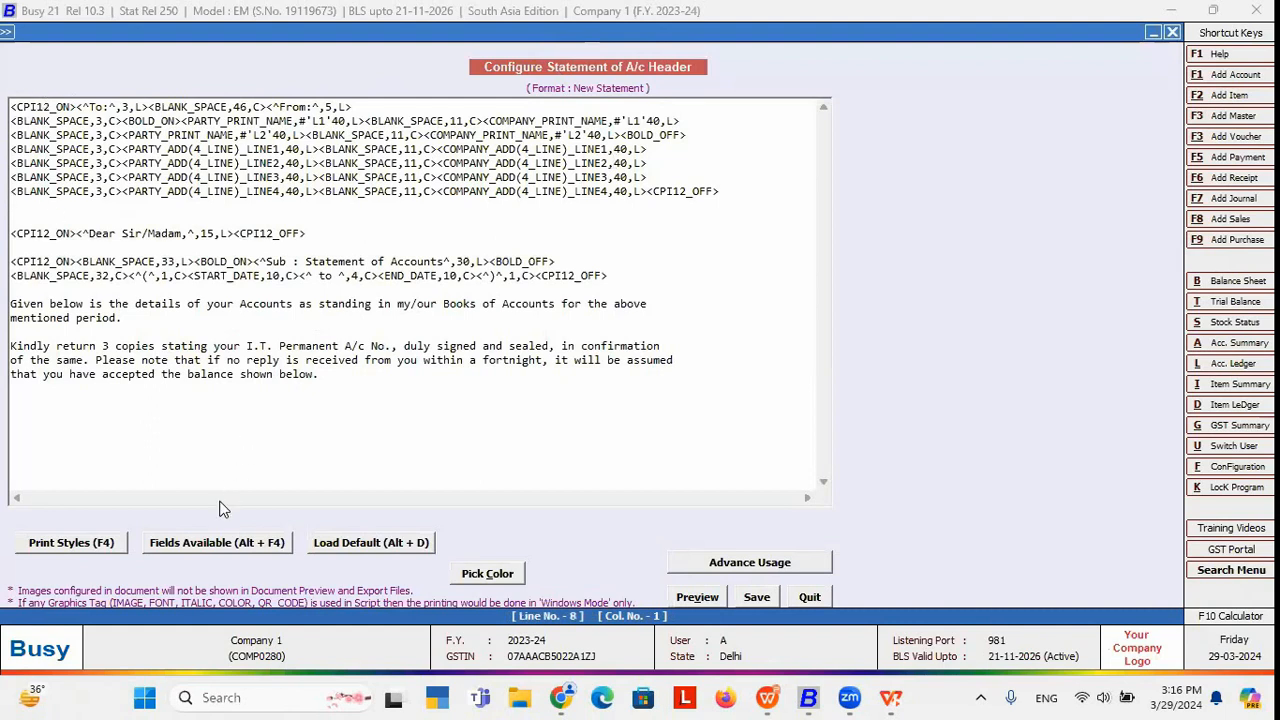
Insert the PARTY_MOBILE_NO field on the new line and save the header.
{"action": "left_click", "coordinate": [220, 542]}
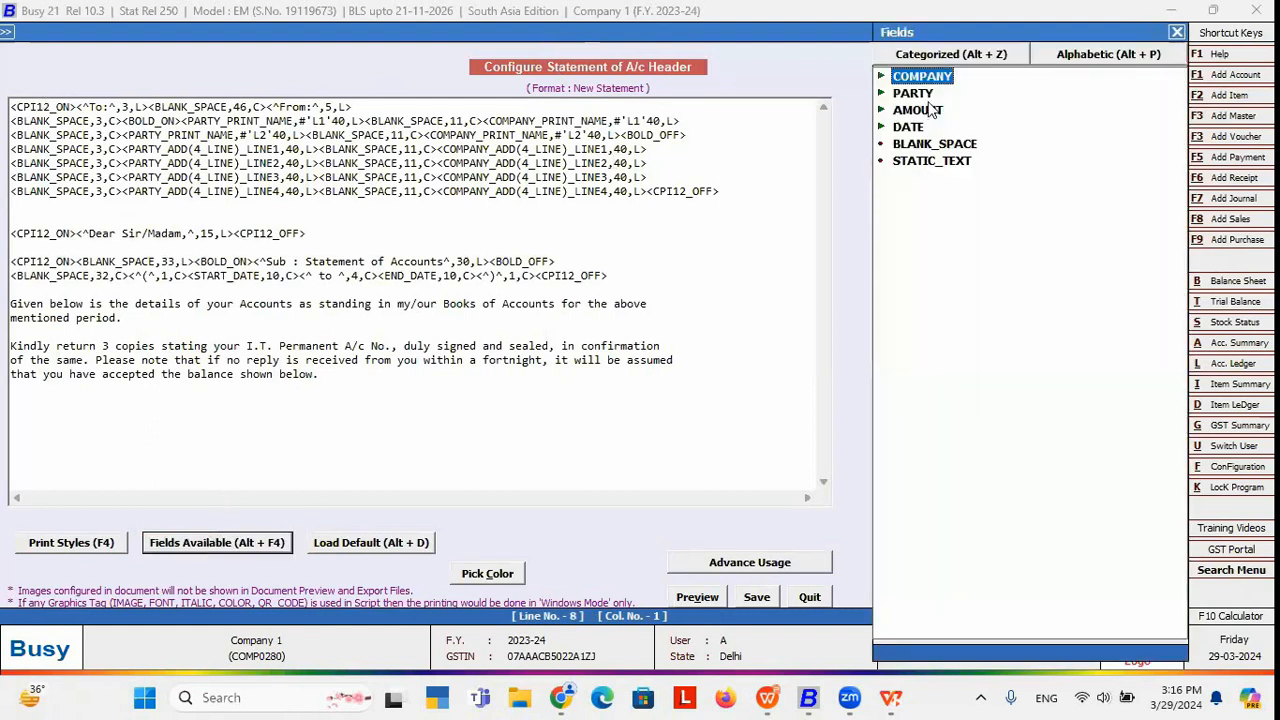
{"action": "double_click", "coordinate": [924, 93]}
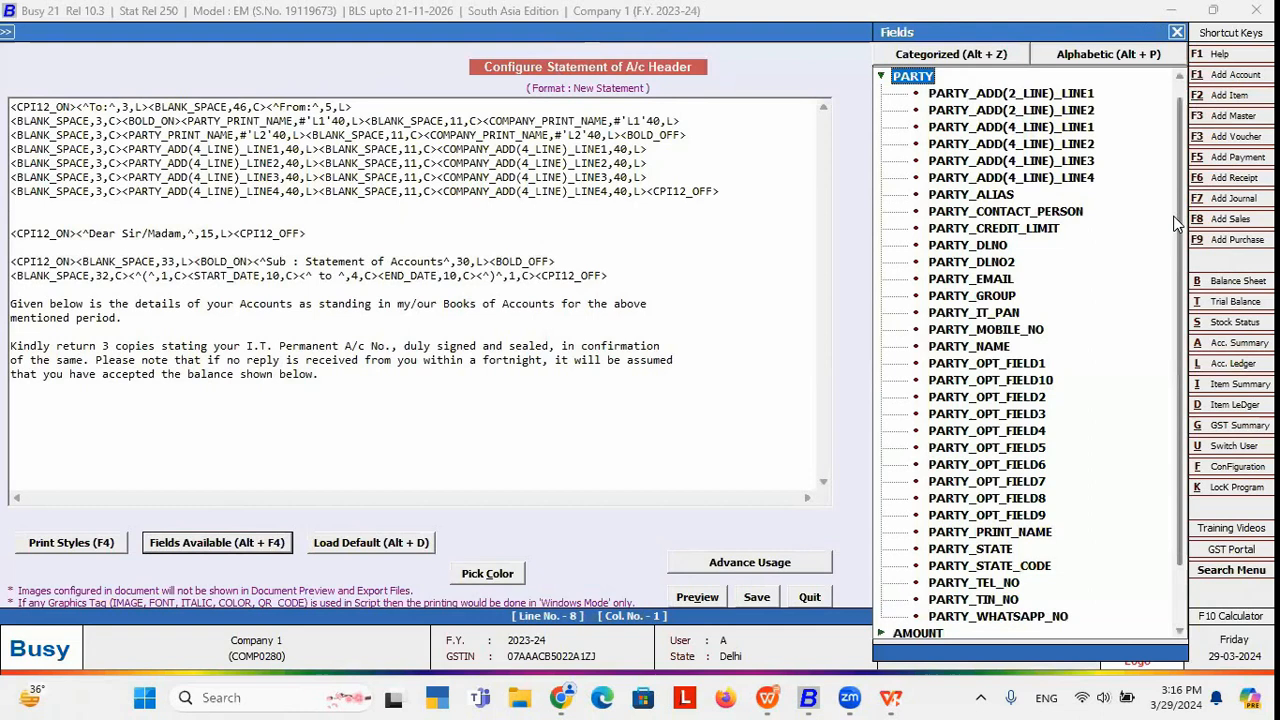
{"action": "scroll", "coordinate": [1177, 240], "scroll_direction": "down", "scroll_amount": 1}
{"action": "left_click", "coordinate": [1018, 315]}
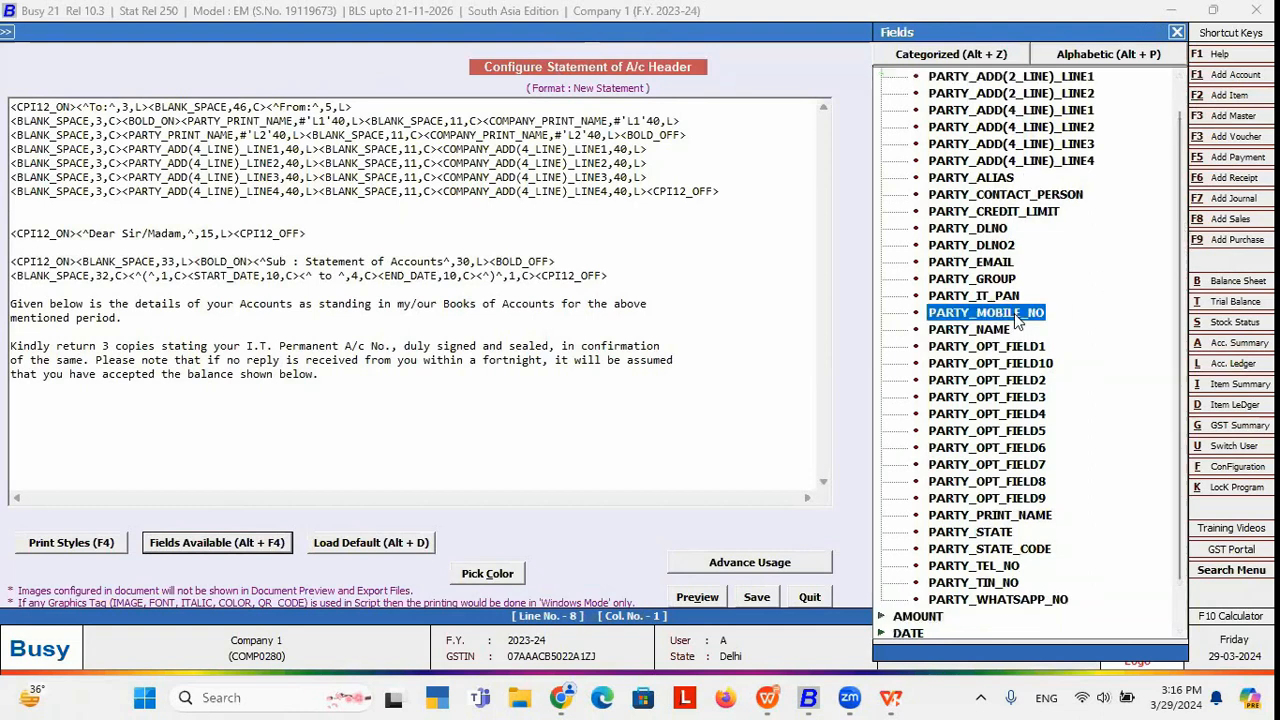
{"action": "double_click", "coordinate": [1016, 314]}
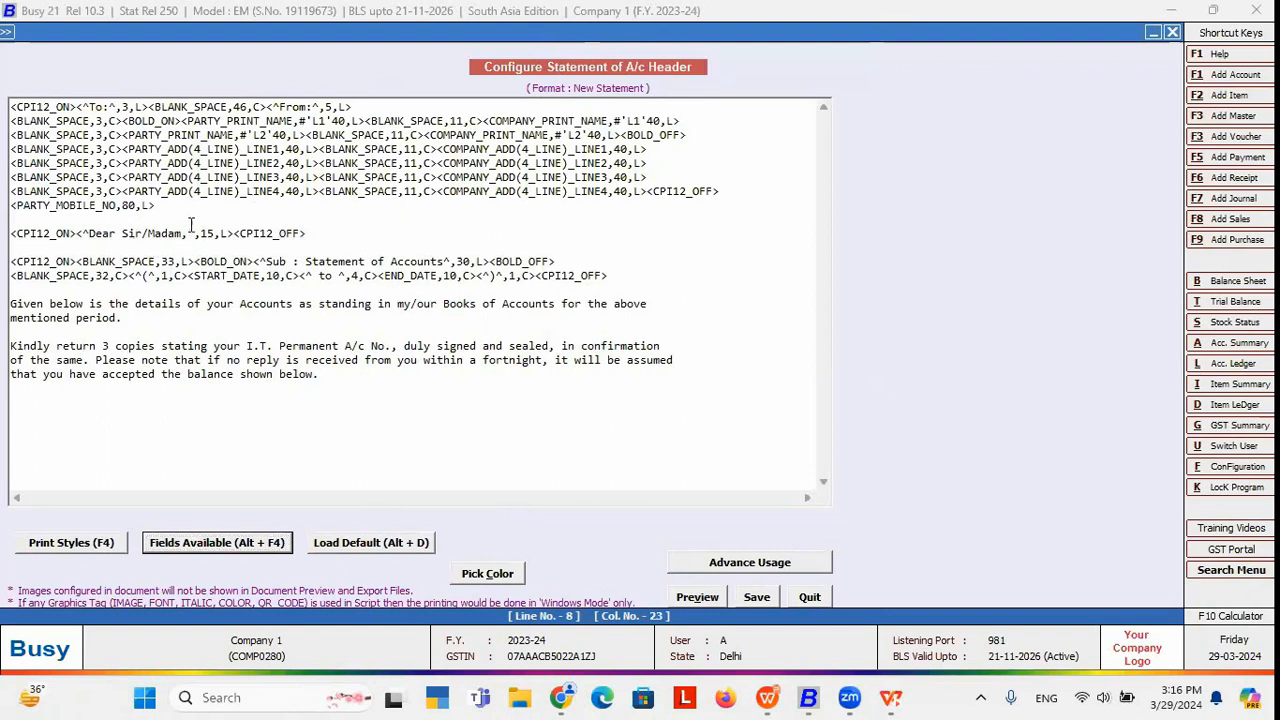
{"action": "left_click", "coordinate": [169, 204]}
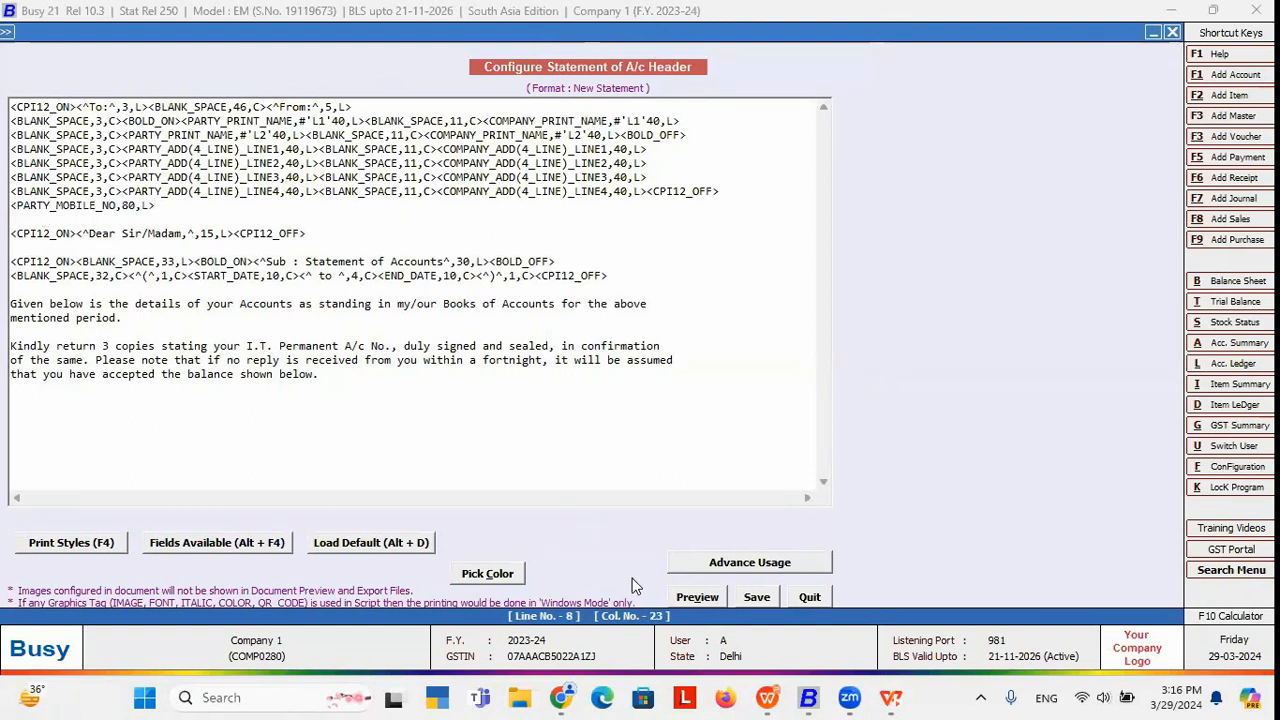
{"action": "key", "text": "Escape"}
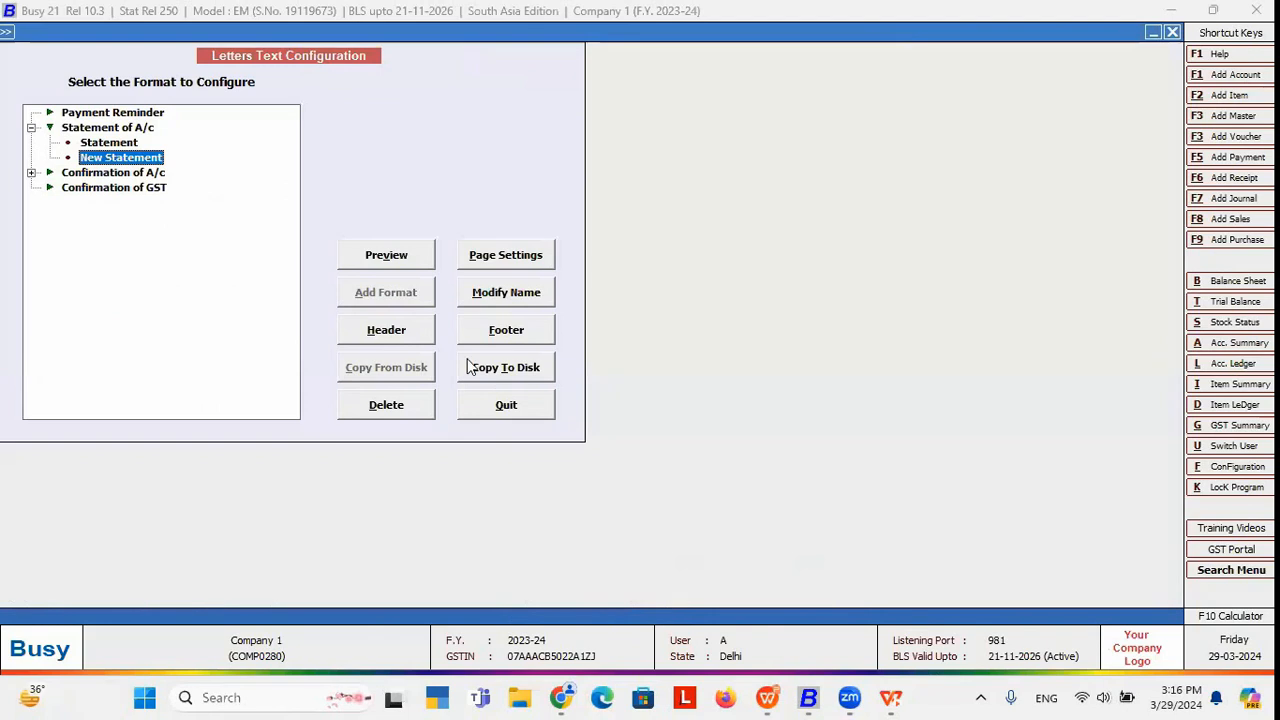
Fill the New Statement footer with the default footer text and save it.
{"action": "left_click", "coordinate": [505, 331]}
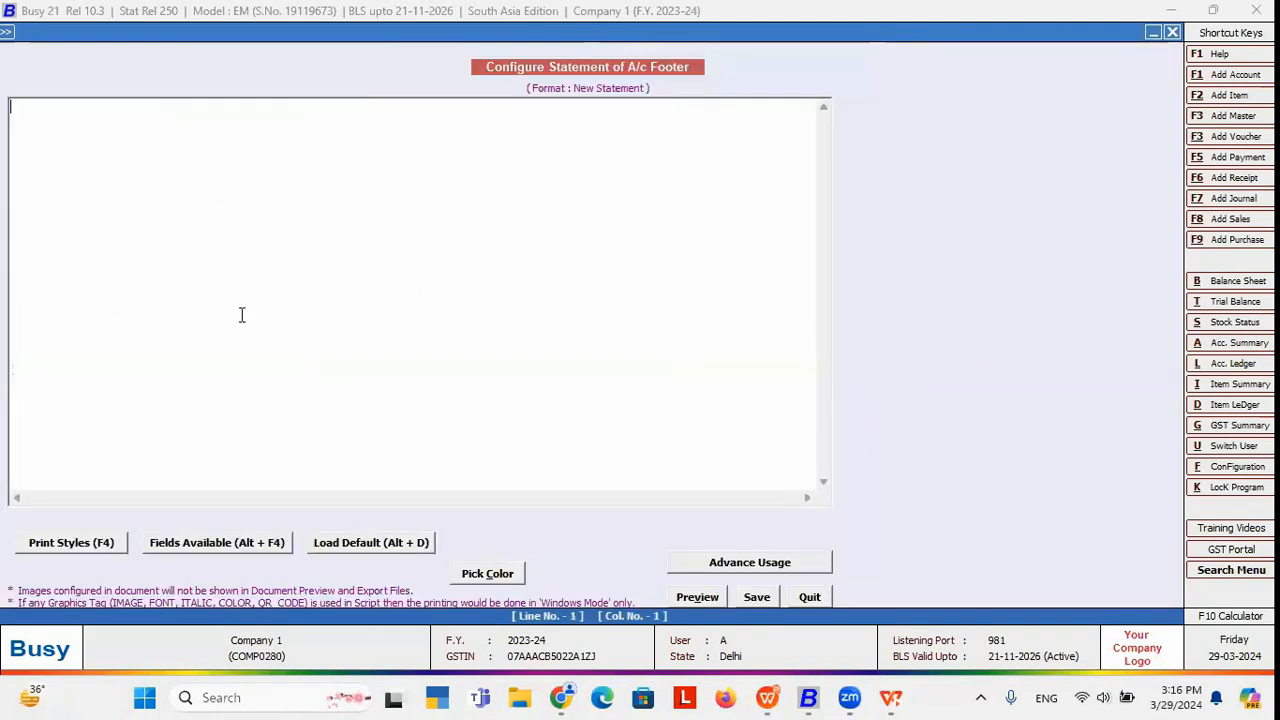
{"action": "left_click", "coordinate": [352, 543]}
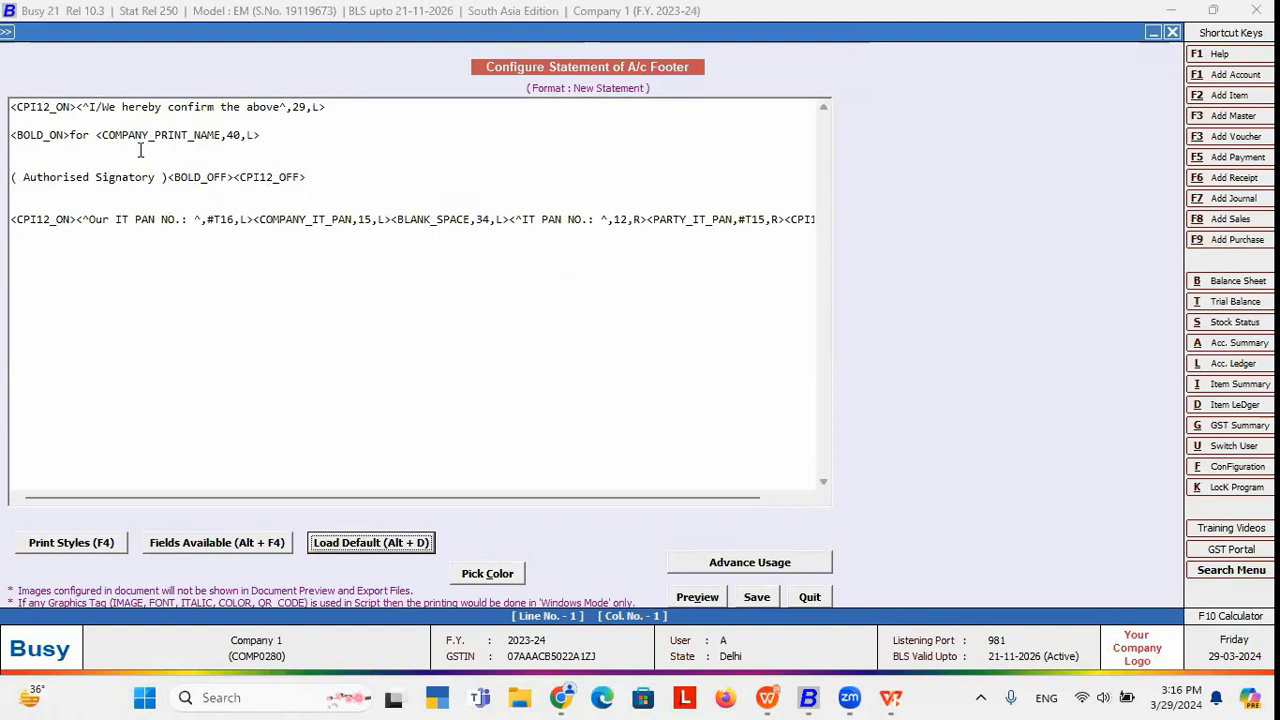
{"action": "left_click", "coordinate": [288, 130]}
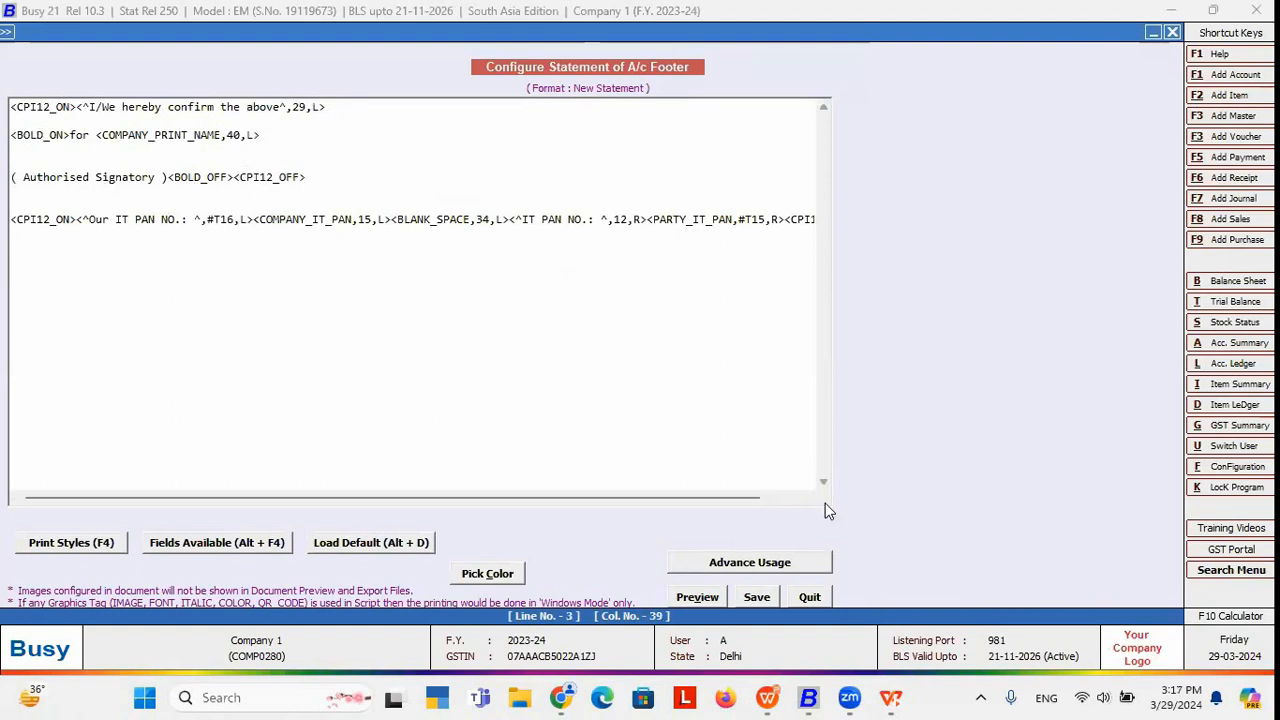
{"action": "key", "text": "Escape"}
{"action": "key", "text": "Escape"}
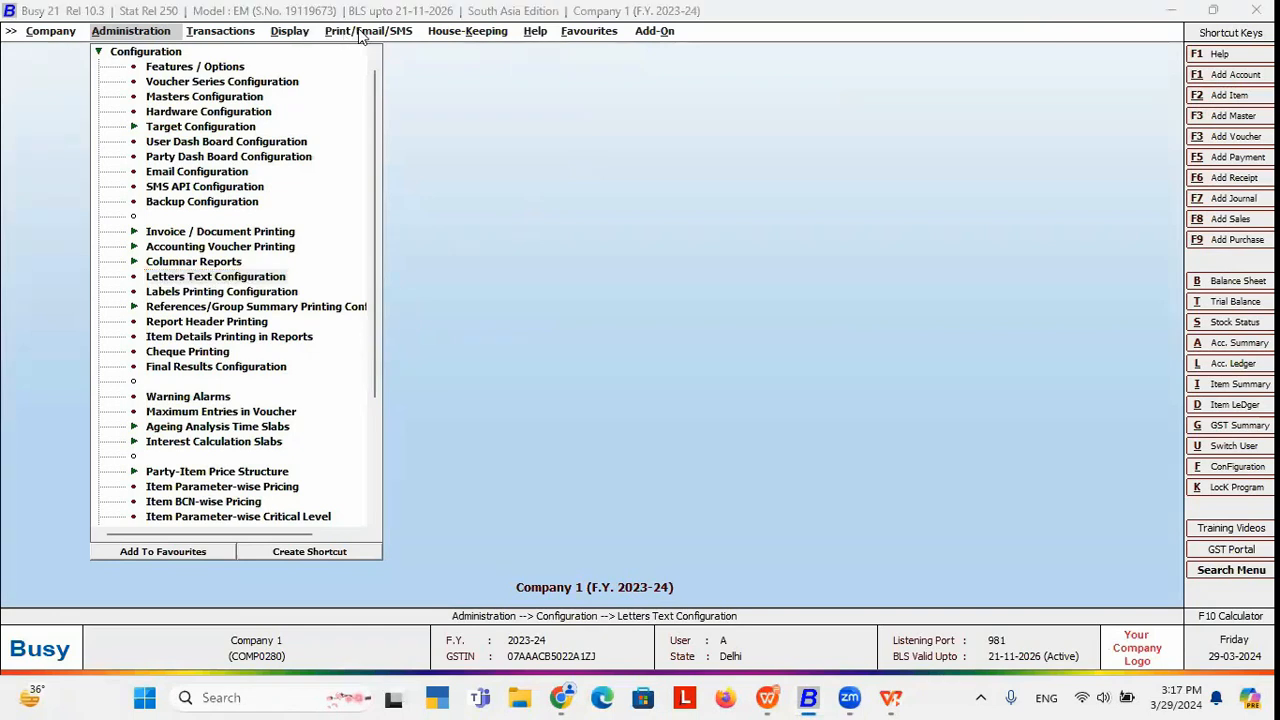
Start Statement of A/c in Standard format for one account with a covering letter.
{"action": "left_click", "coordinate": [360, 32]}
{"action": "key", "text": "Return"}
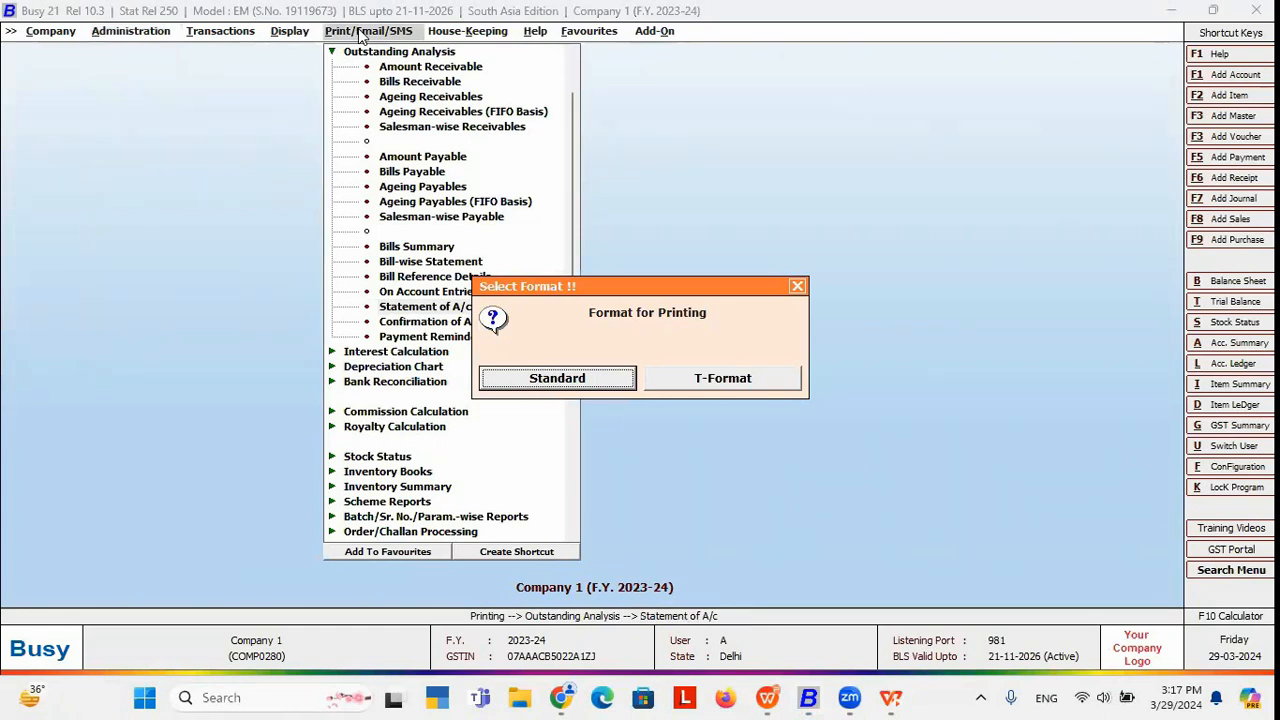
{"action": "key", "text": "Return"}
{"action": "key", "text": "Return"}
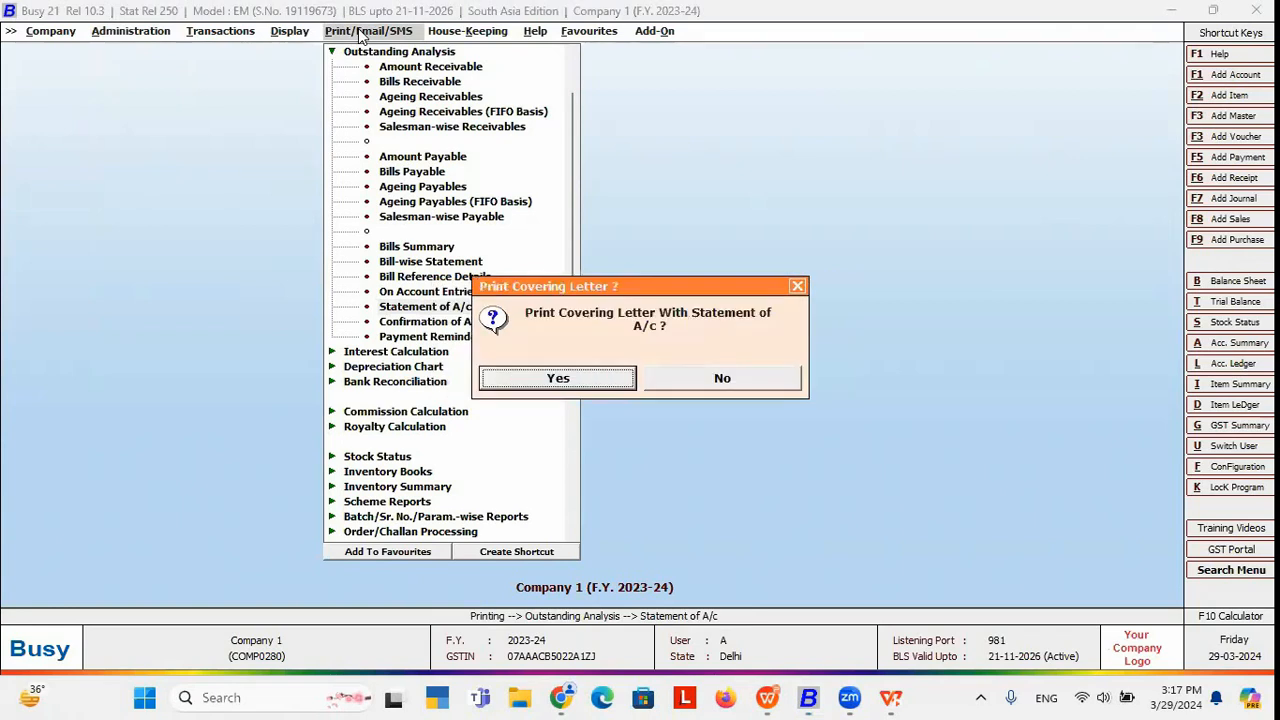
{"action": "key", "text": "Return"}
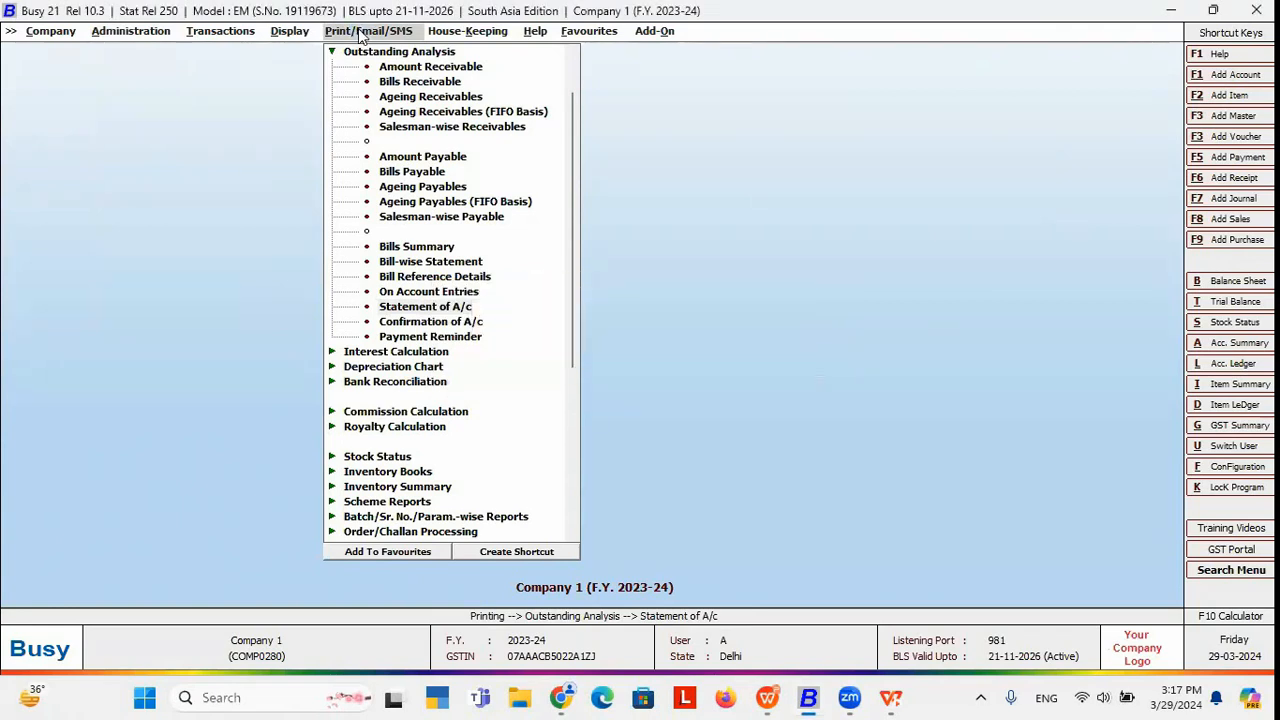
{"action": "key", "text": "Return"}
{"action": "key", "text": "Return"}
{"action": "key", "text": "Return"}
{"action": "key", "text": "Return"}
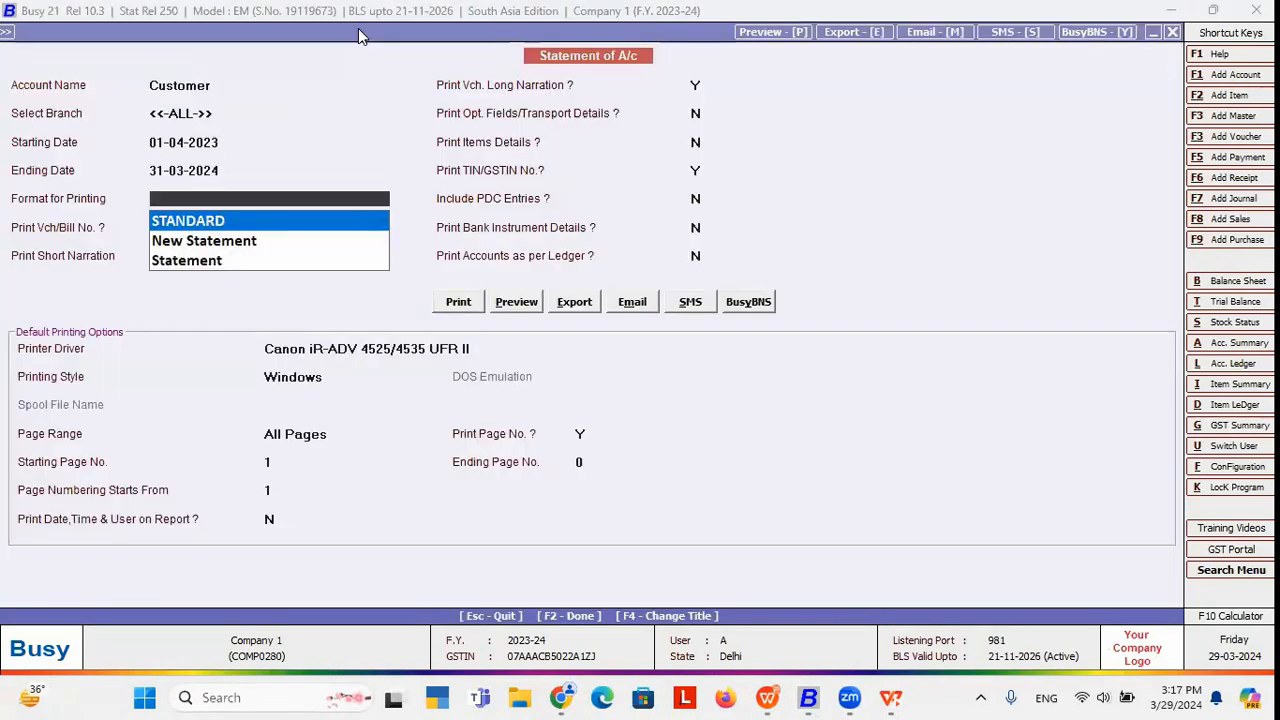
Preview the statement in the New Statement format, then close the preview and options.
{"action": "left_click", "coordinate": [197, 243]}
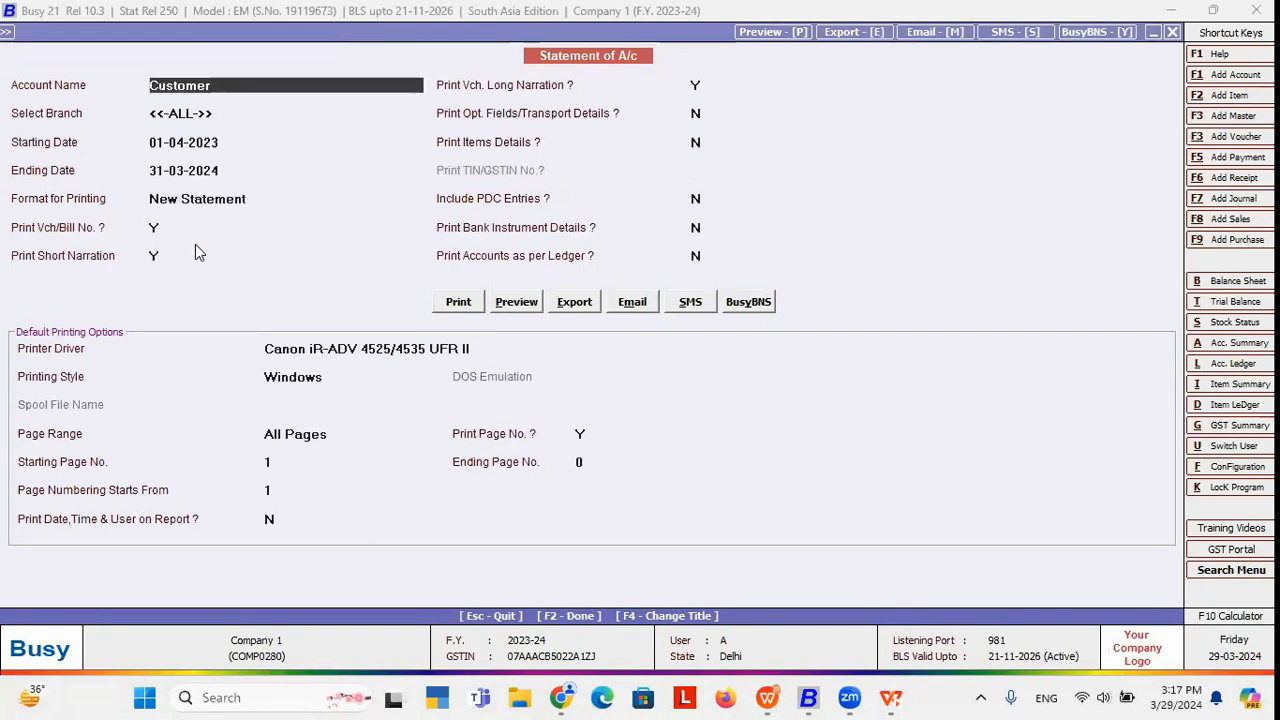
{"action": "left_click", "coordinate": [510, 302]}
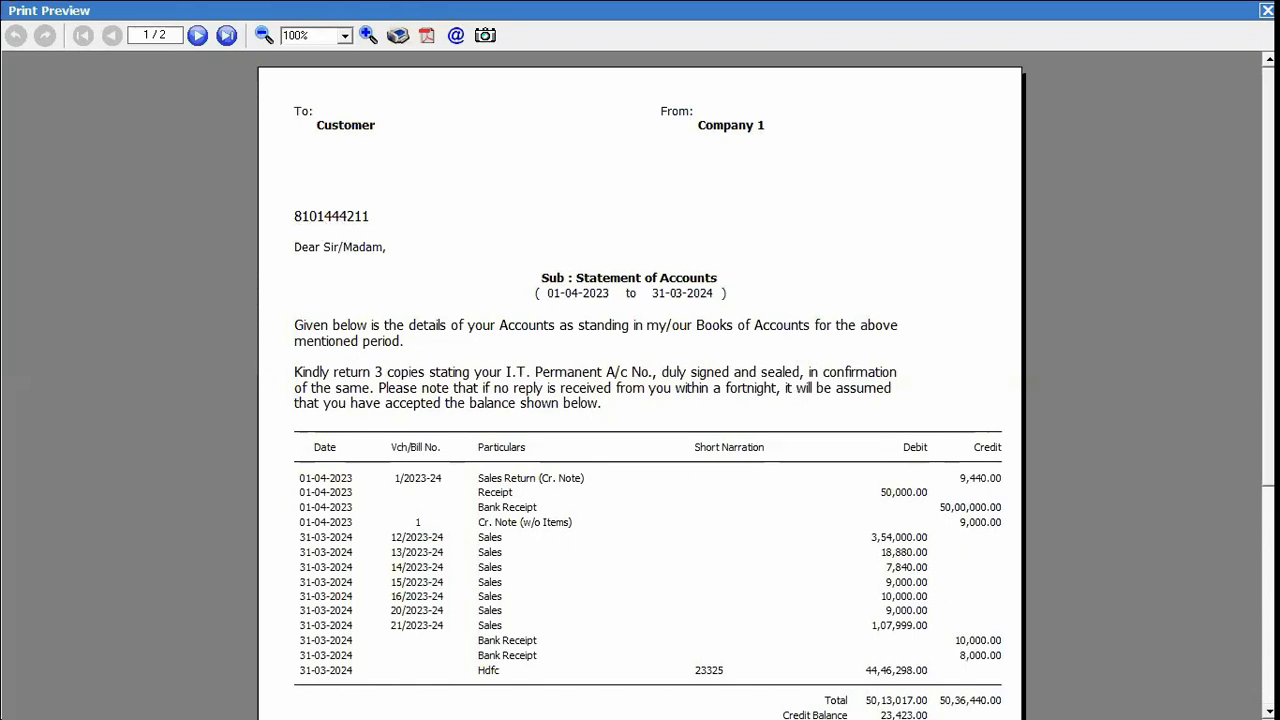
{"action": "key", "text": "Escape"}
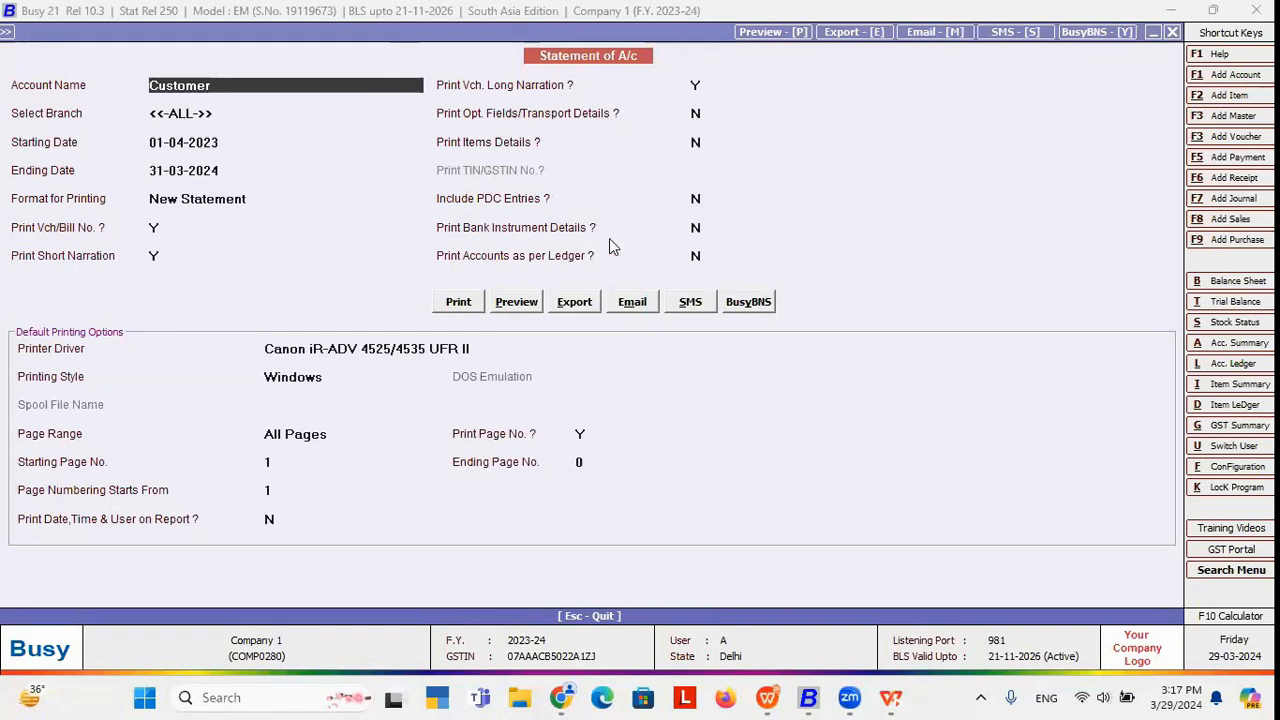
{"action": "key", "text": "Escape"}
{"action": "key", "text": "n"}
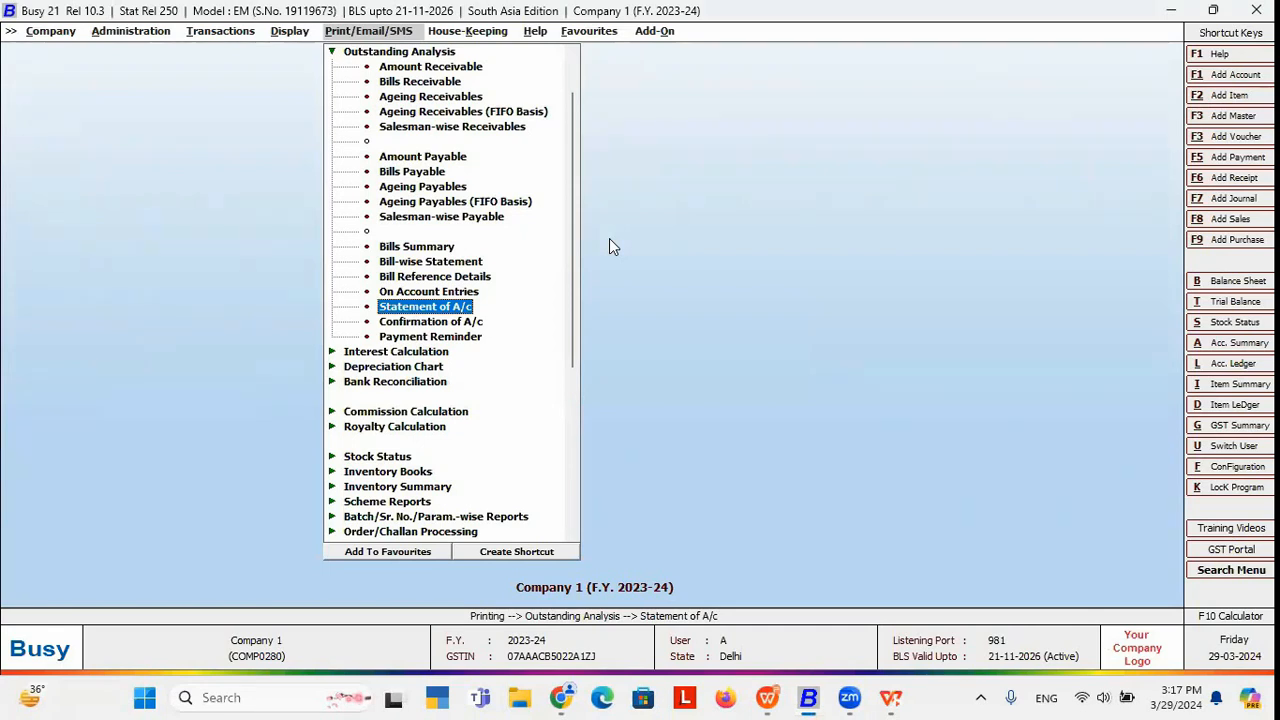
Run Confirmation of A/c for one account, Customer, as on 31-03-2024.
{"action": "key", "text": "Down"}
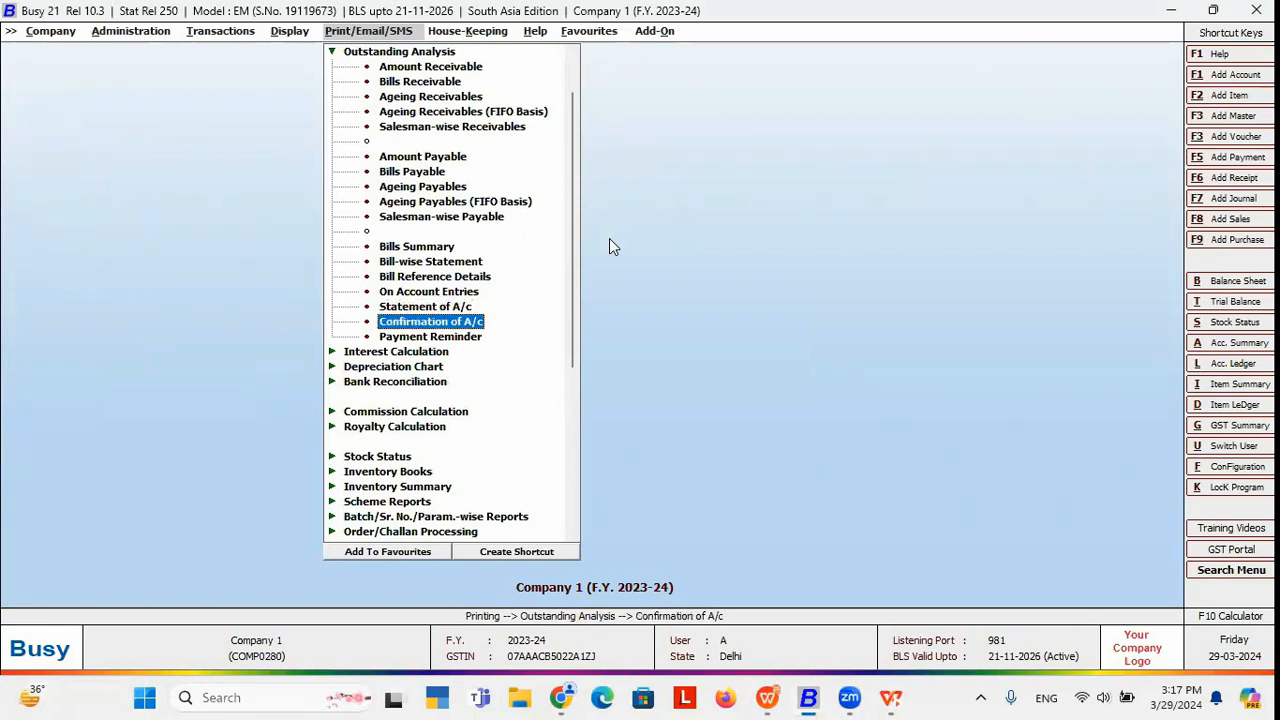
{"action": "left_click", "coordinate": [438, 322]}
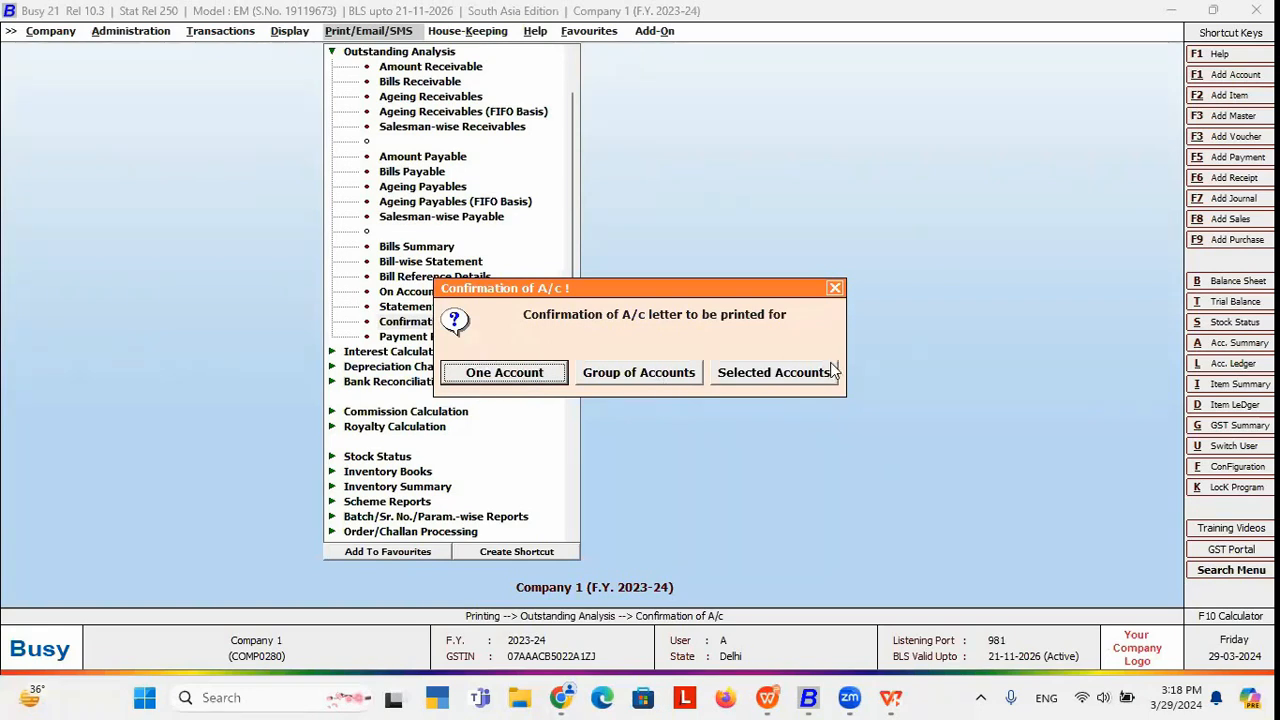
{"action": "left_click", "coordinate": [533, 375]}
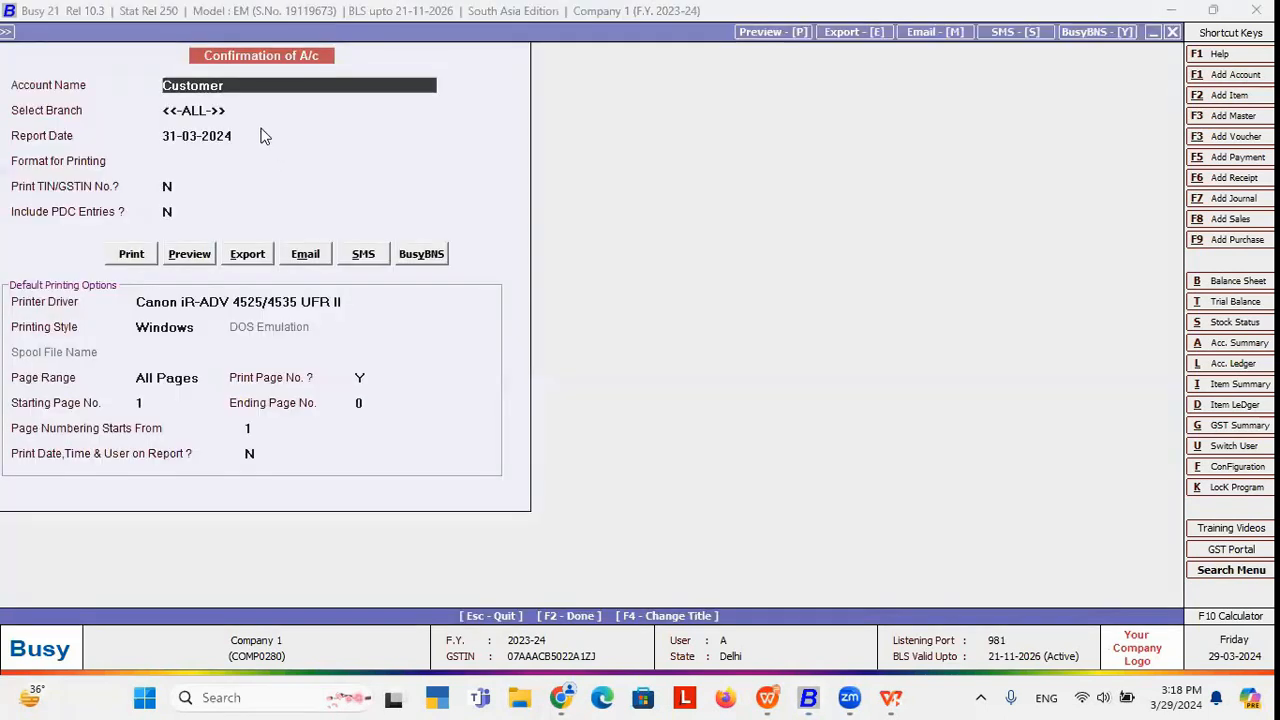
{"action": "key", "text": "Return"}
{"action": "key", "text": "Return"}
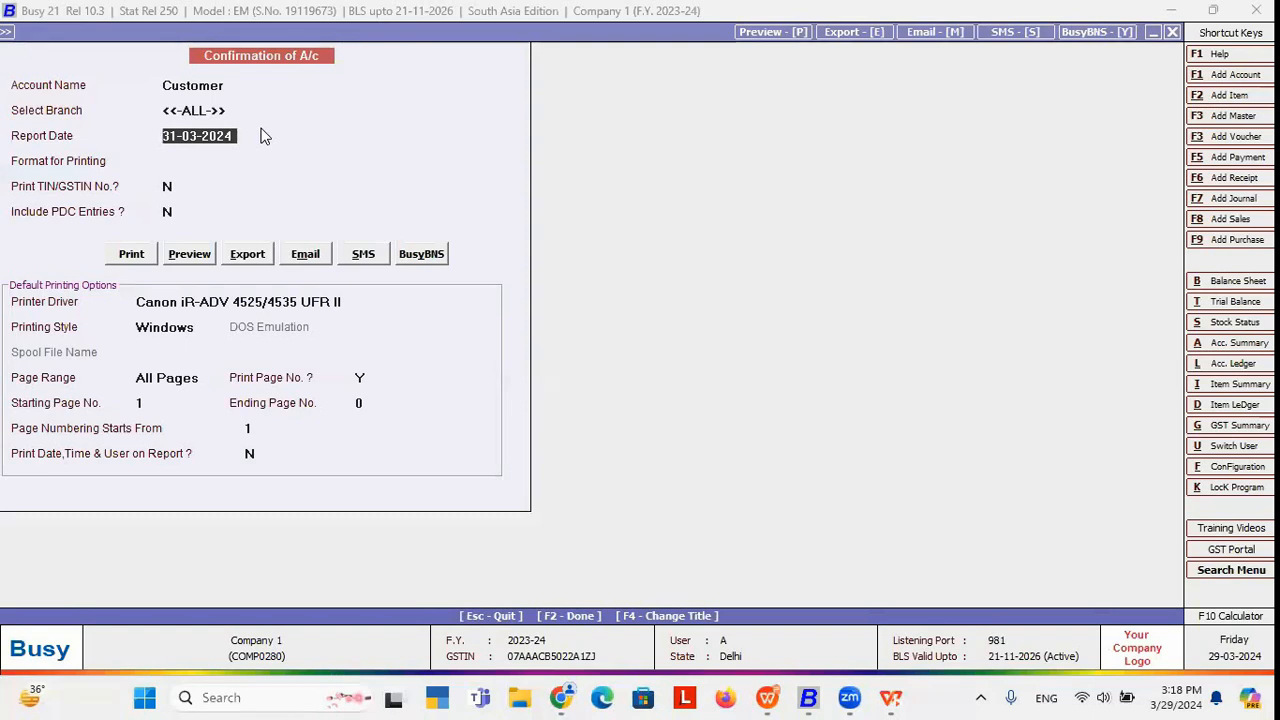
{"action": "key", "text": "Return"}
{"action": "key", "text": "Return"}
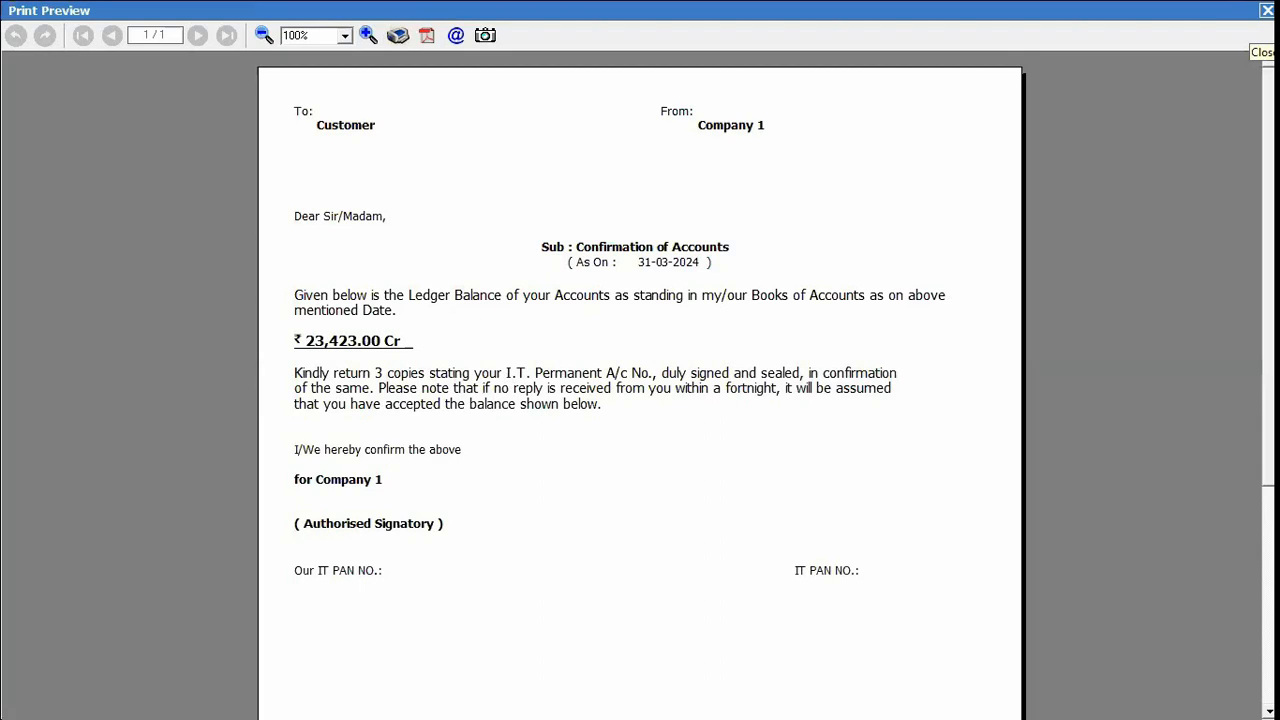
Close the confirmation letter preview and options form, moving to the configuration menu.
{"action": "left_click", "coordinate": [1266, 10]}
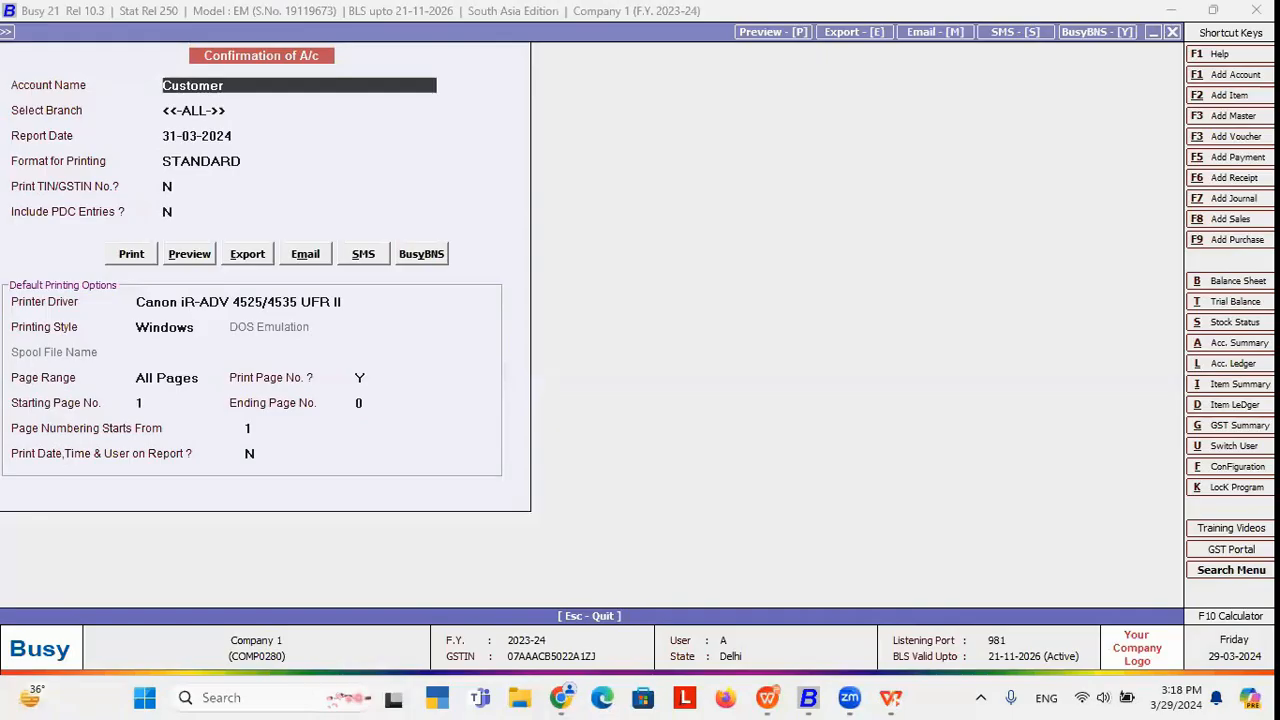
{"action": "key", "text": "Escape"}
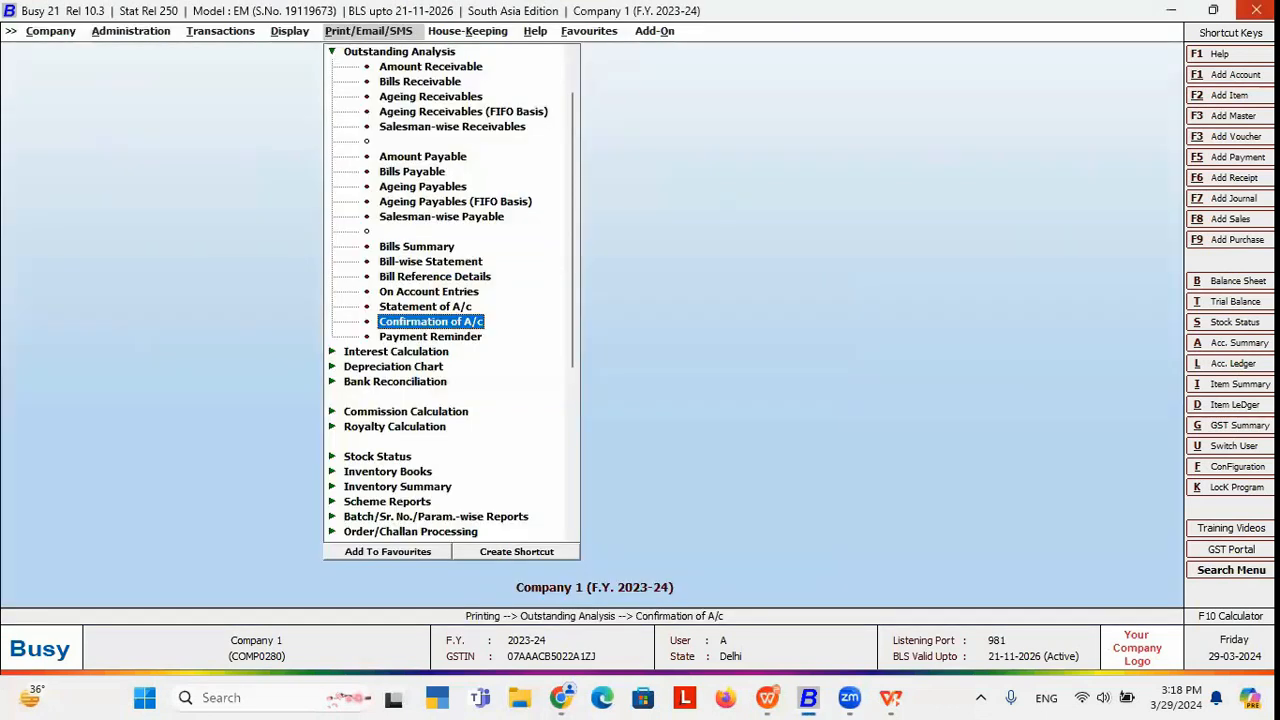
{"action": "key", "text": "Left"}
{"action": "key", "text": "Left"}
{"action": "key", "text": "Left"}
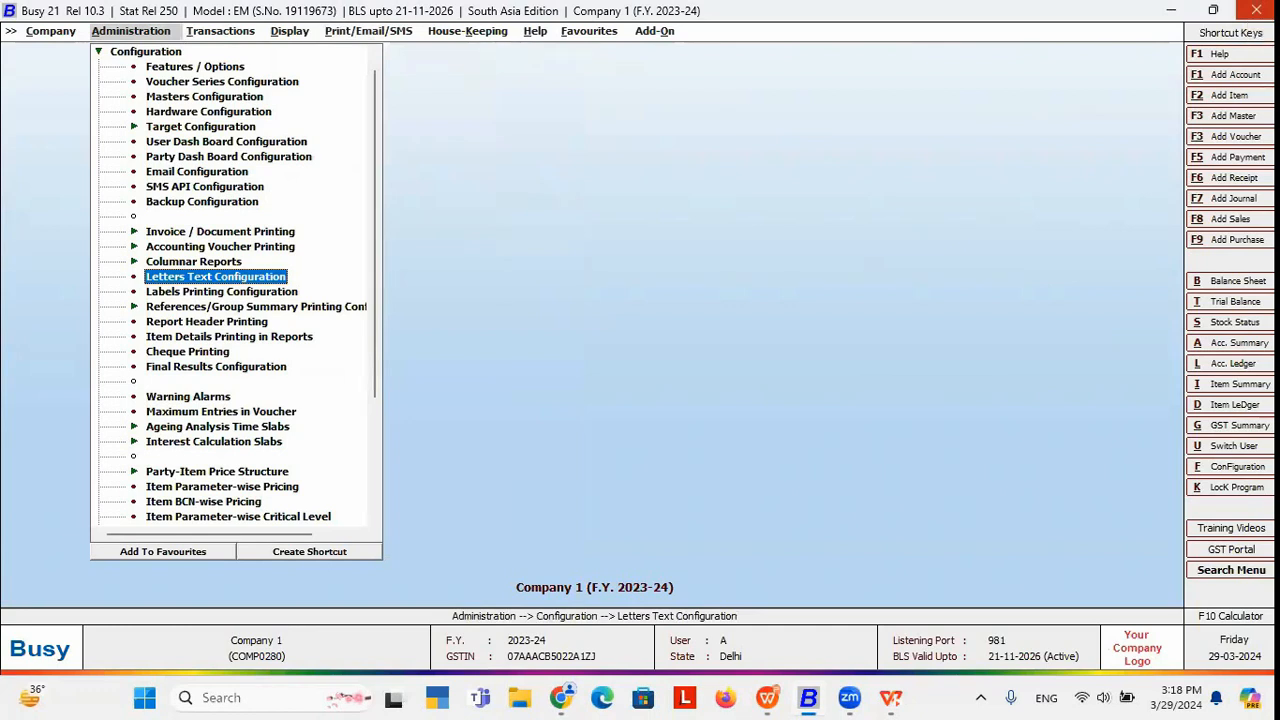
{"action": "key", "text": "Escape"}
Add a Confirmation of A/c letter format named 'new Confirmation' and open its header script.
{"action": "left_click", "coordinate": [148, 65]}
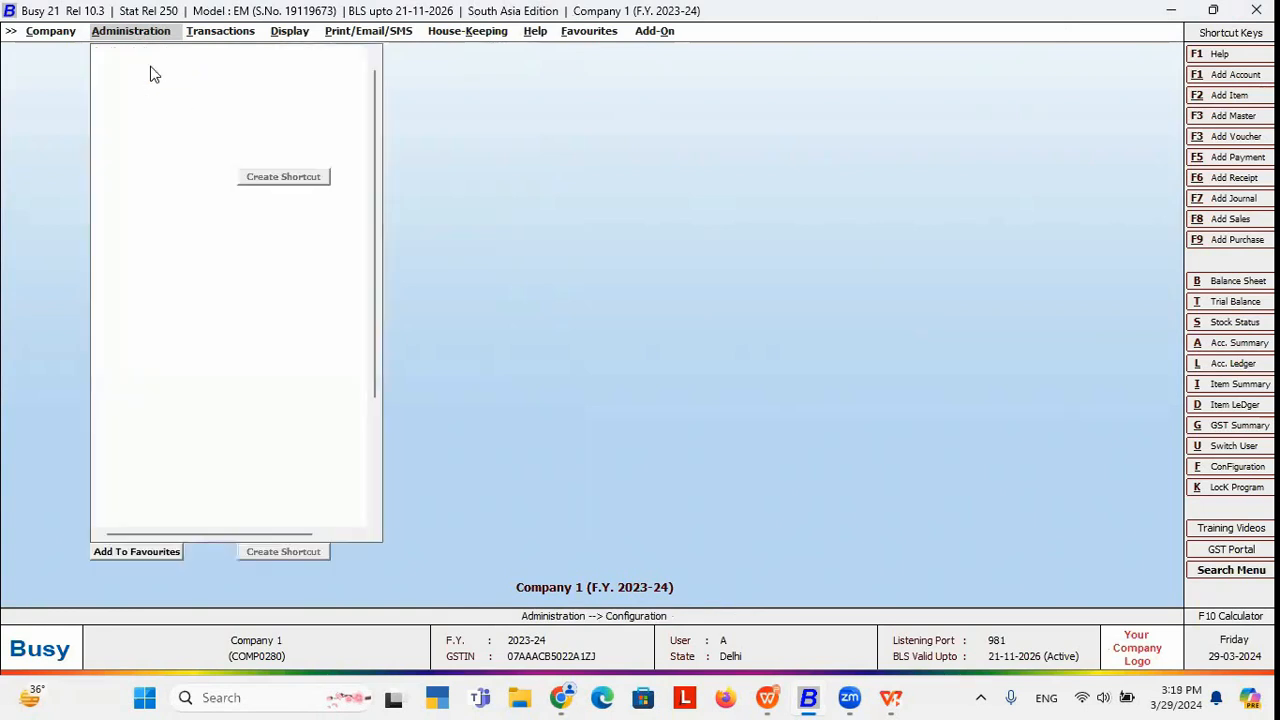
{"action": "left_click", "coordinate": [195, 283]}
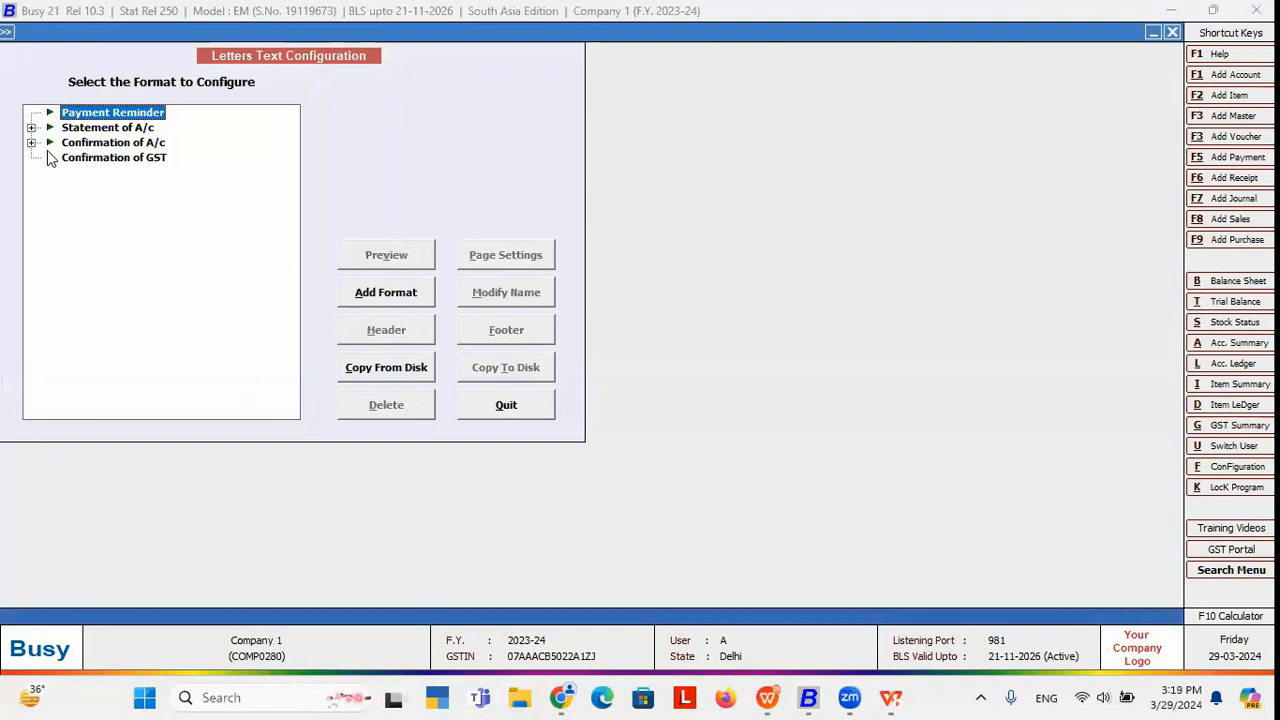
{"action": "left_click", "coordinate": [108, 143]}
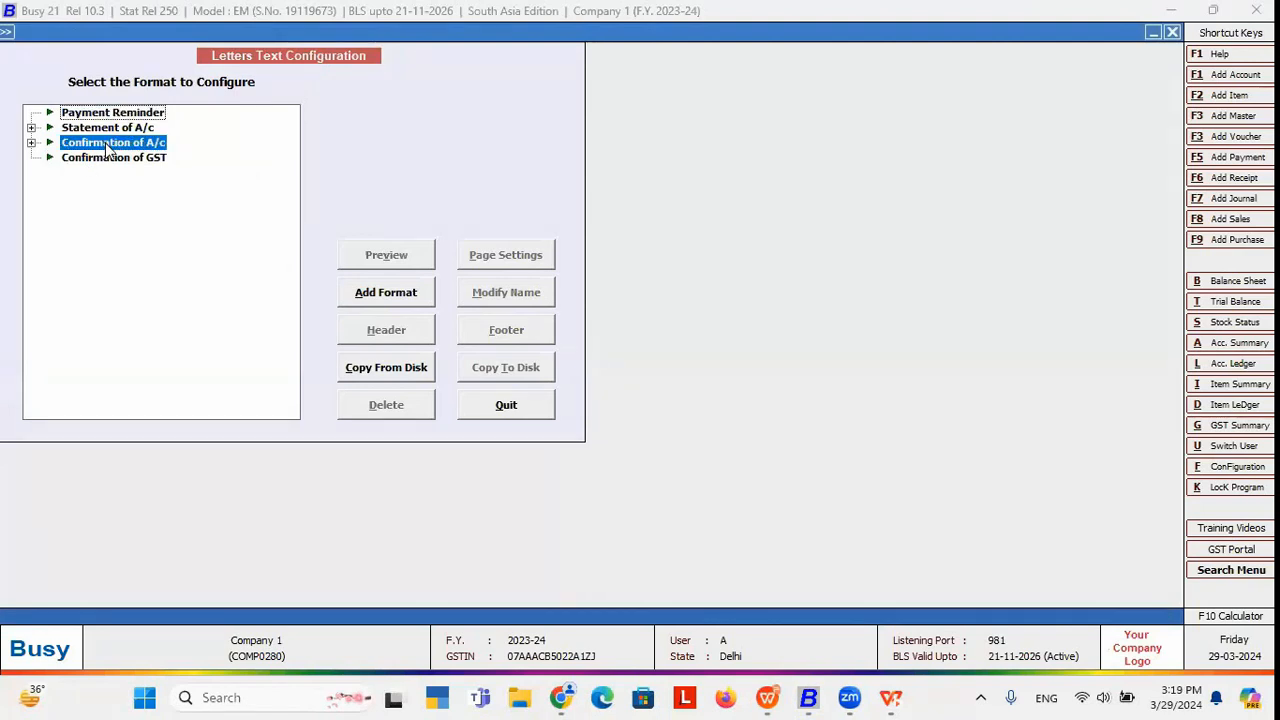
{"action": "left_click", "coordinate": [371, 292]}
{"action": "type", "text": "n"}
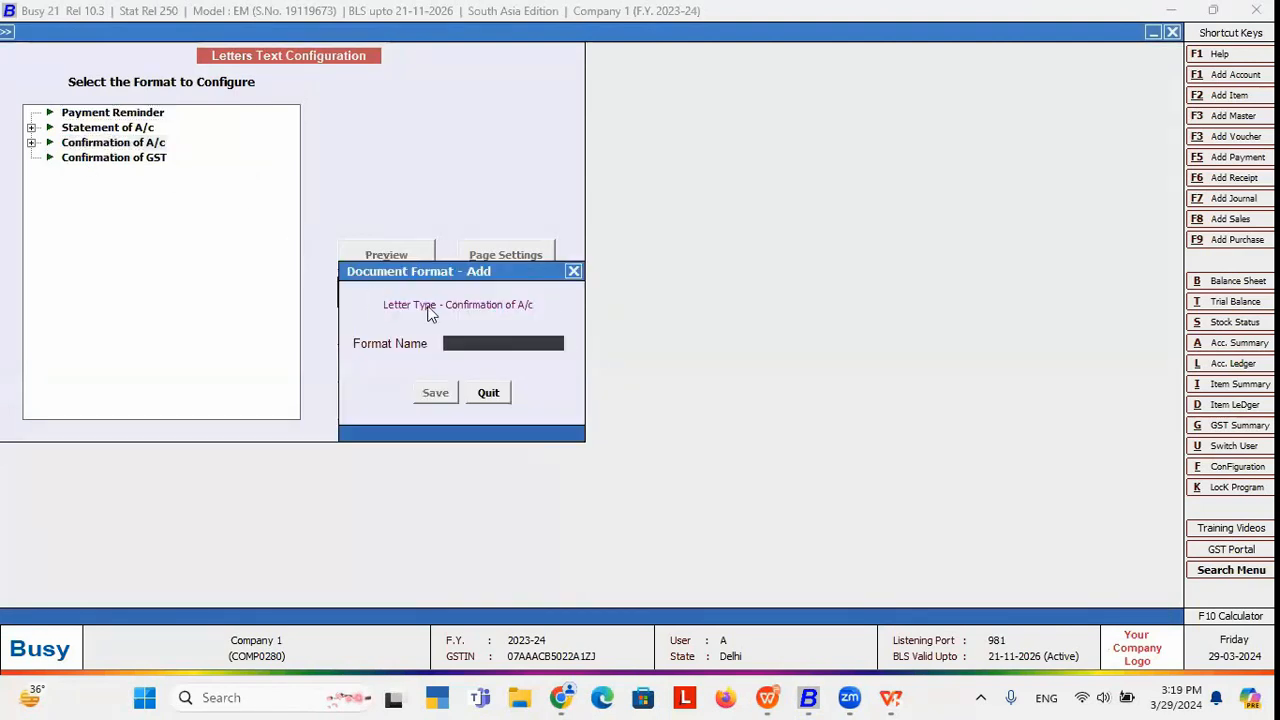
{"action": "type", "text": "ew Confirmation"}
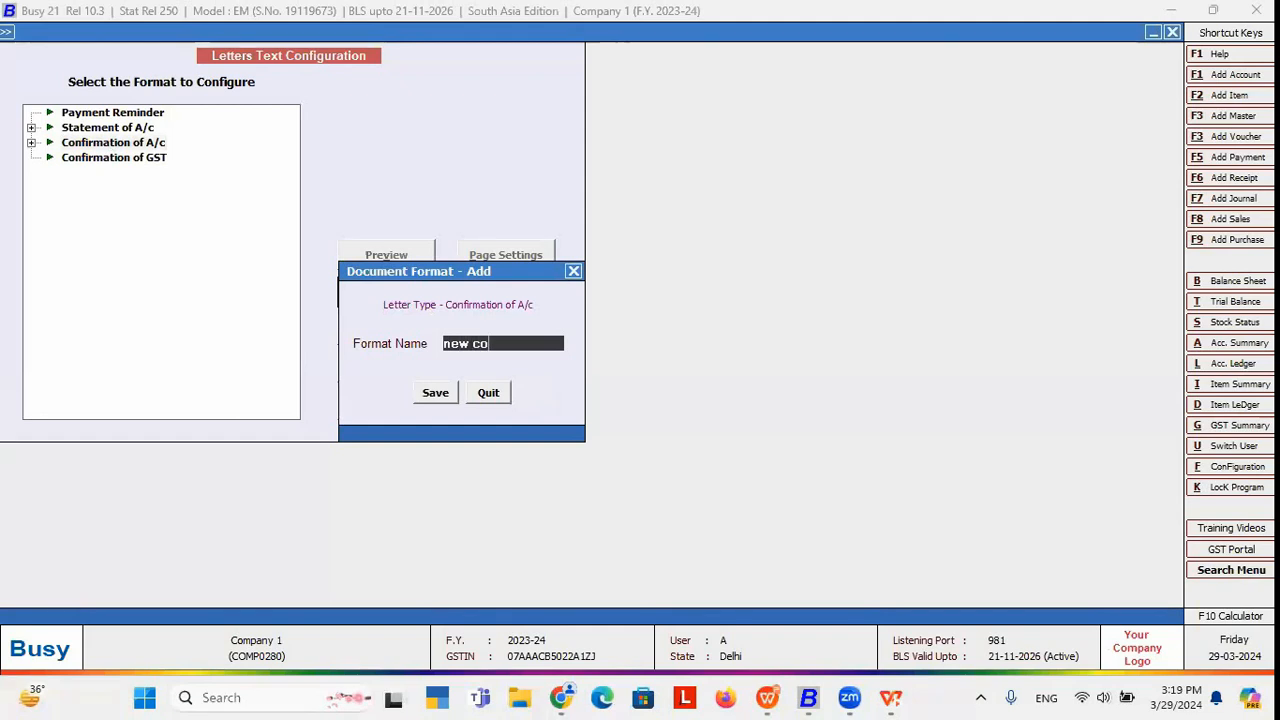
{"action": "key", "text": "Return"}
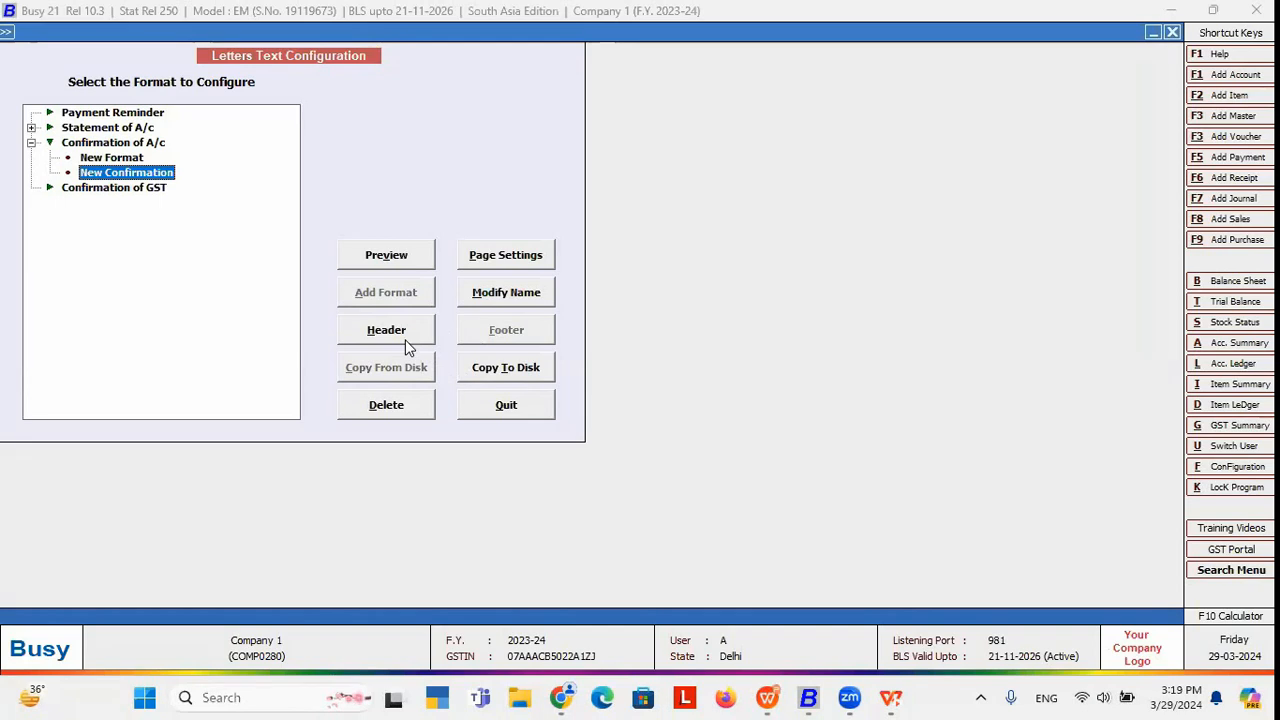
{"action": "left_click", "coordinate": [407, 345]}
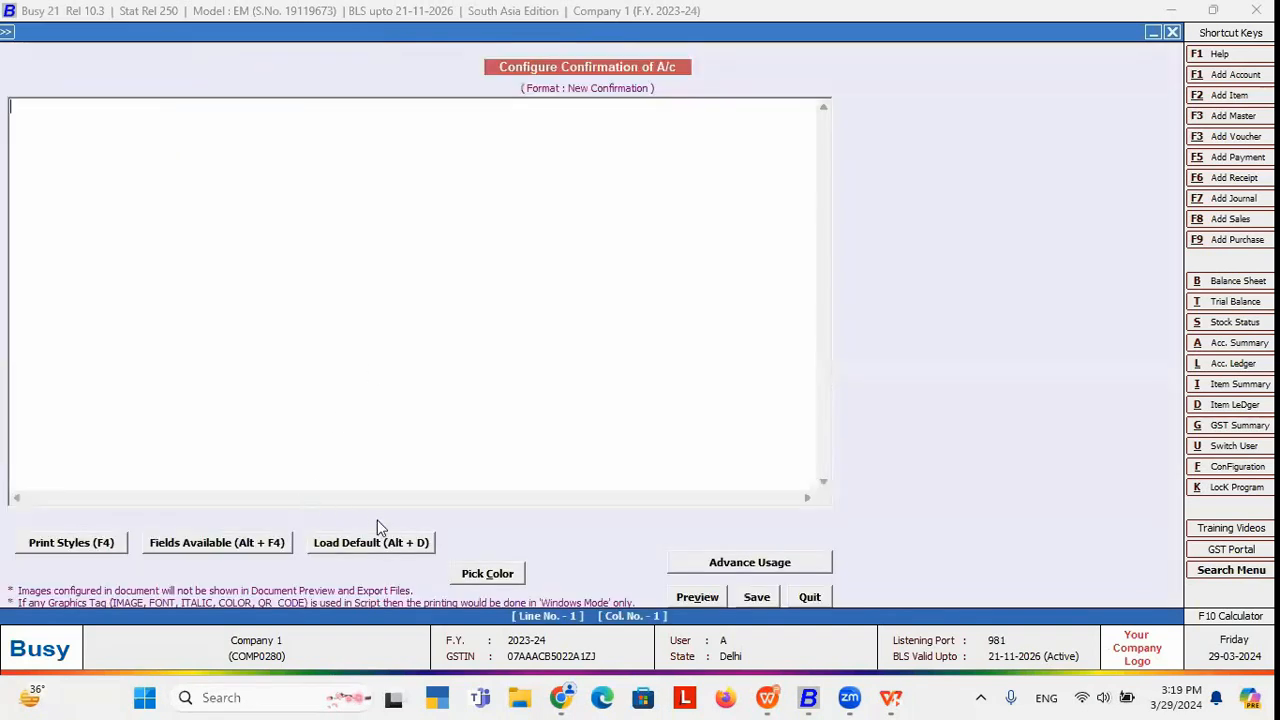
Load the default confirmation script, add a PARTY_EMAIL line after the address lines, and save.
{"action": "left_click", "coordinate": [342, 543]}
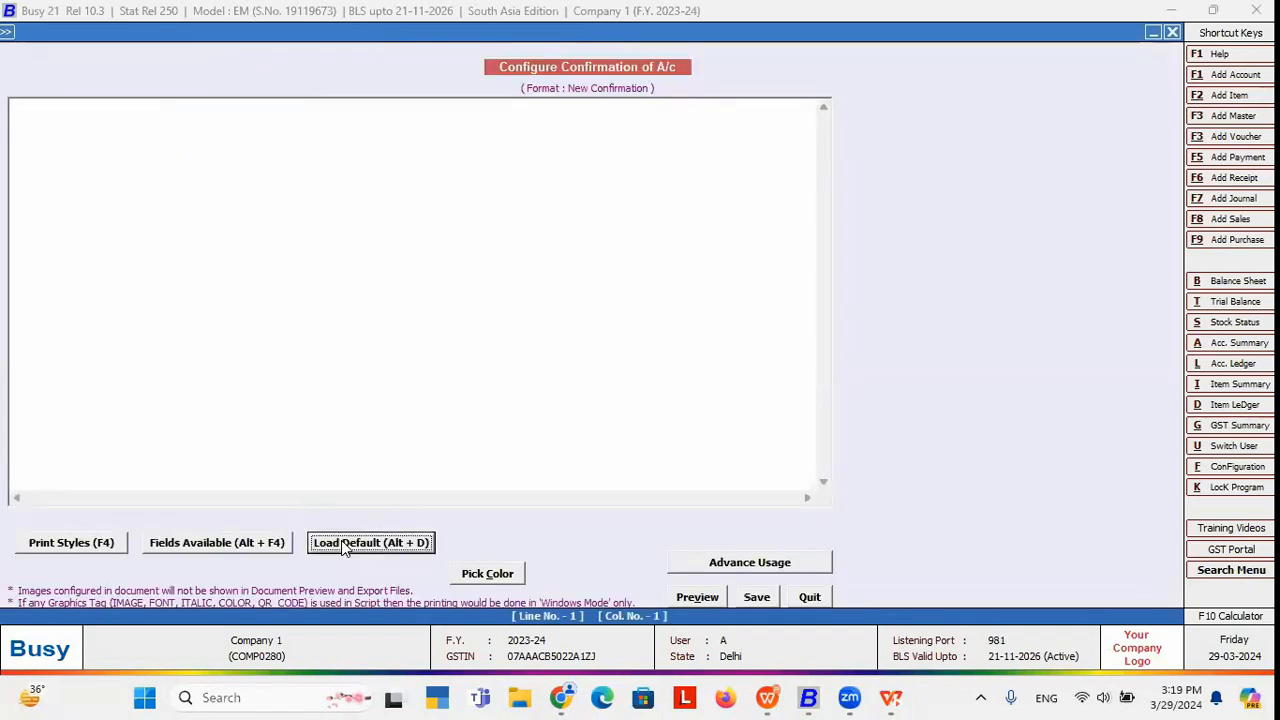
{"action": "left_click", "coordinate": [730, 198]}
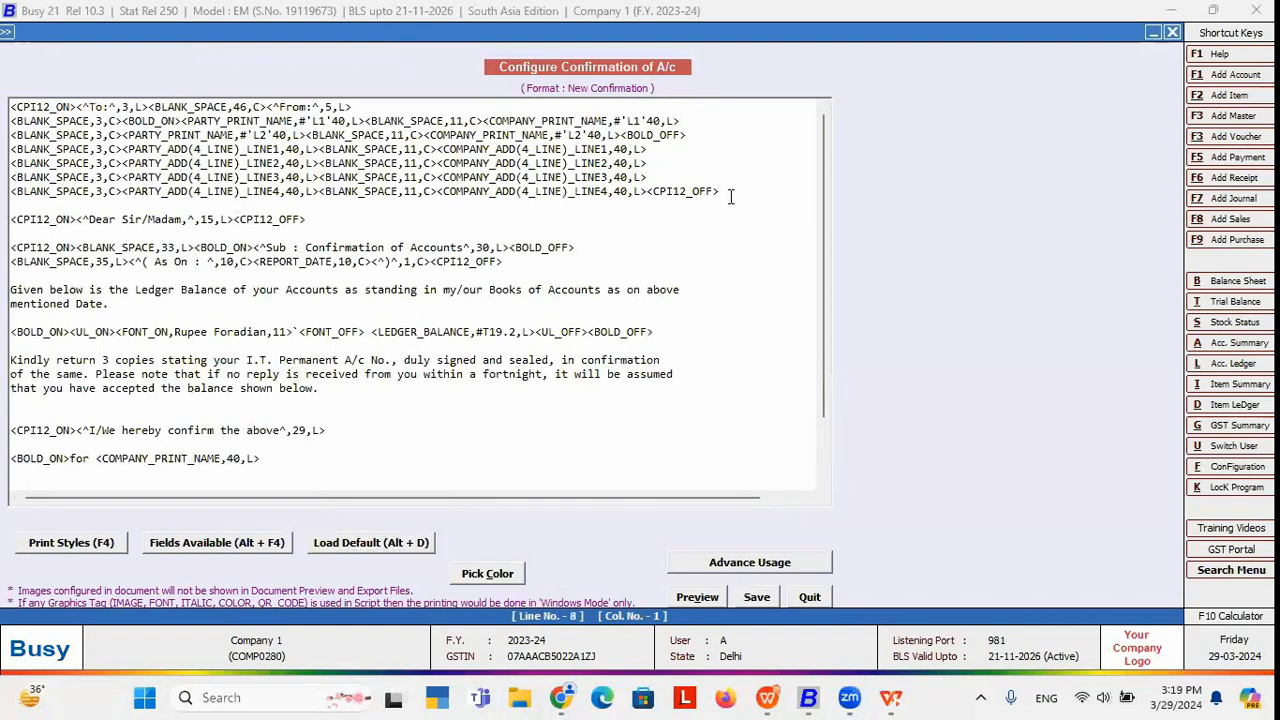
{"action": "key", "text": "Return"}
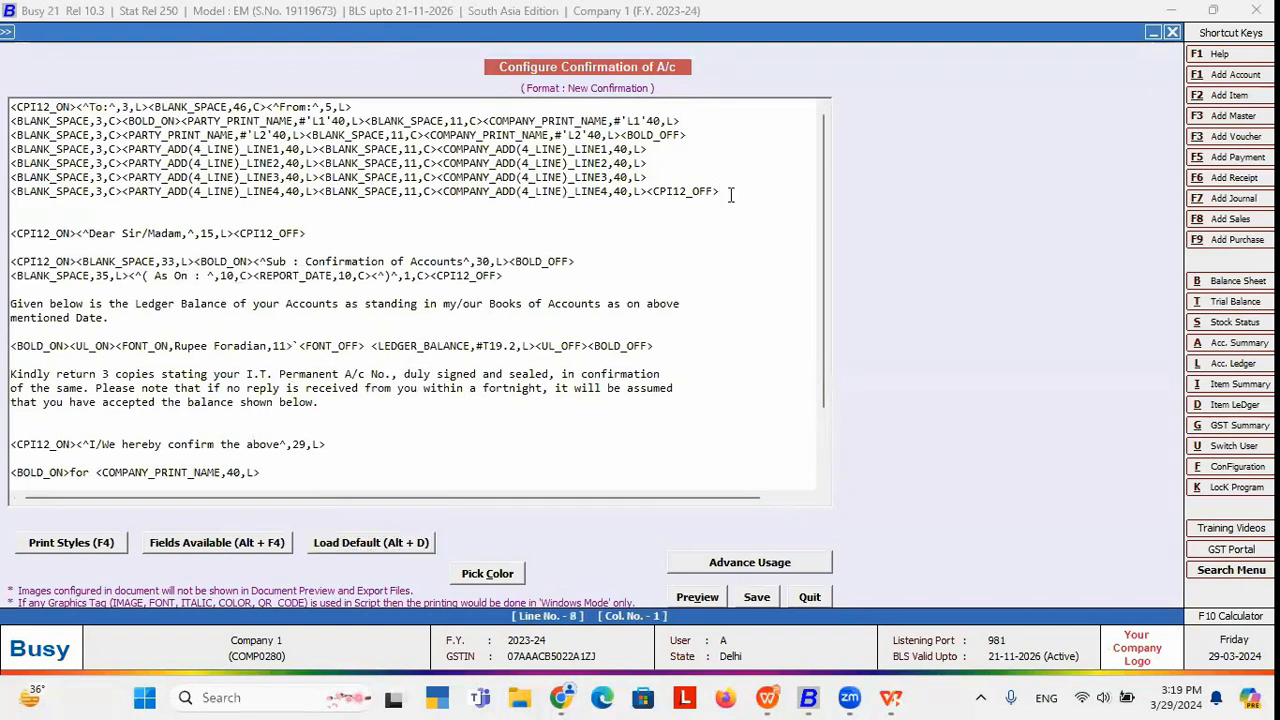
{"action": "left_click", "coordinate": [233, 548]}
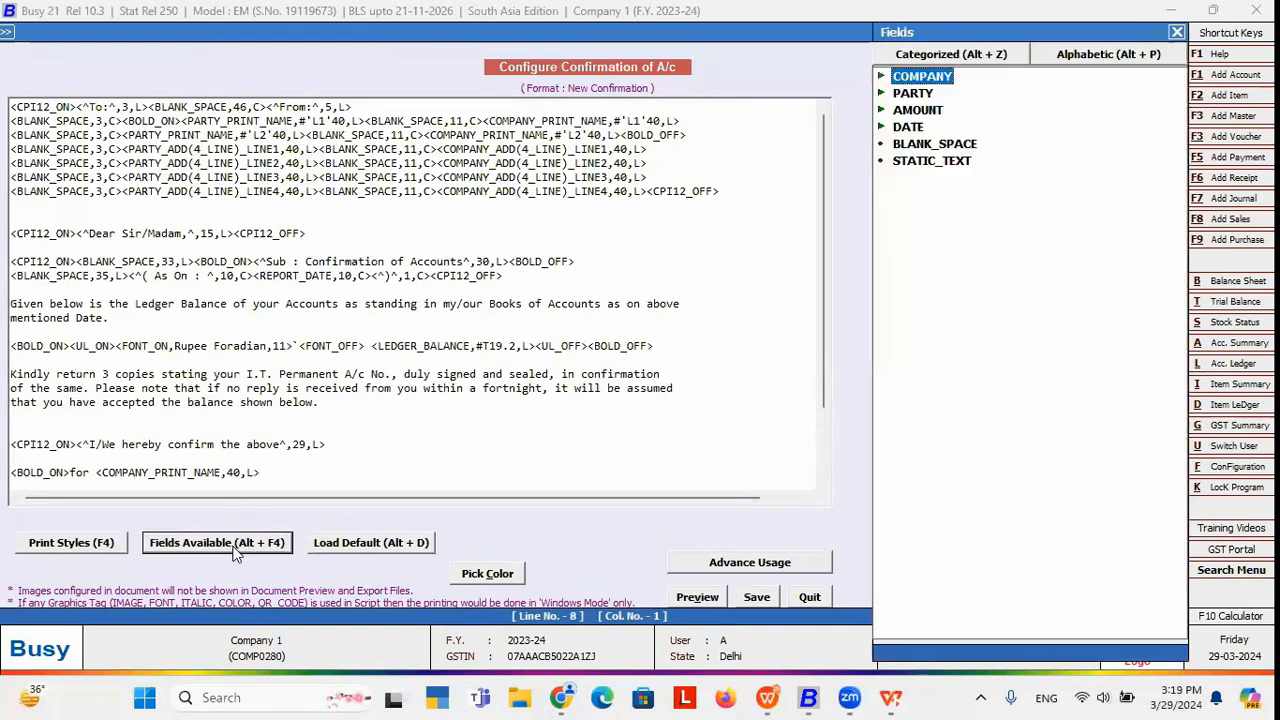
{"action": "left_click", "coordinate": [913, 96]}
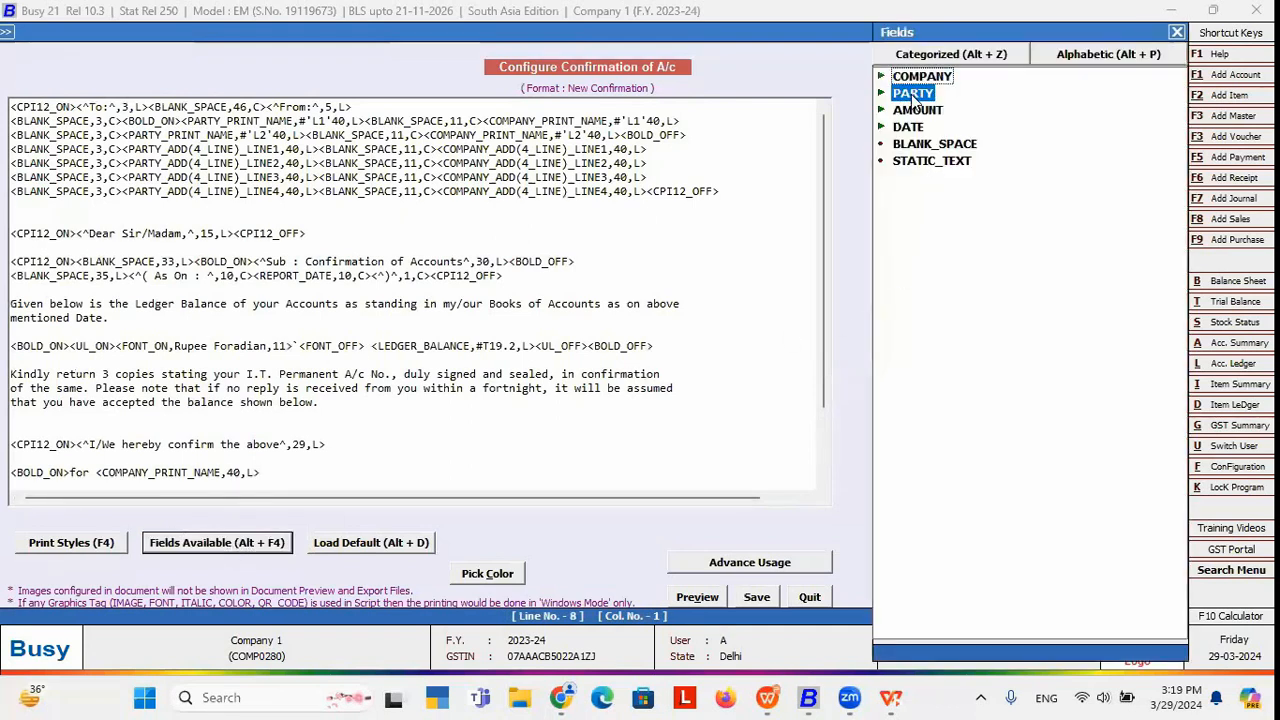
{"action": "double_click", "coordinate": [912, 94]}
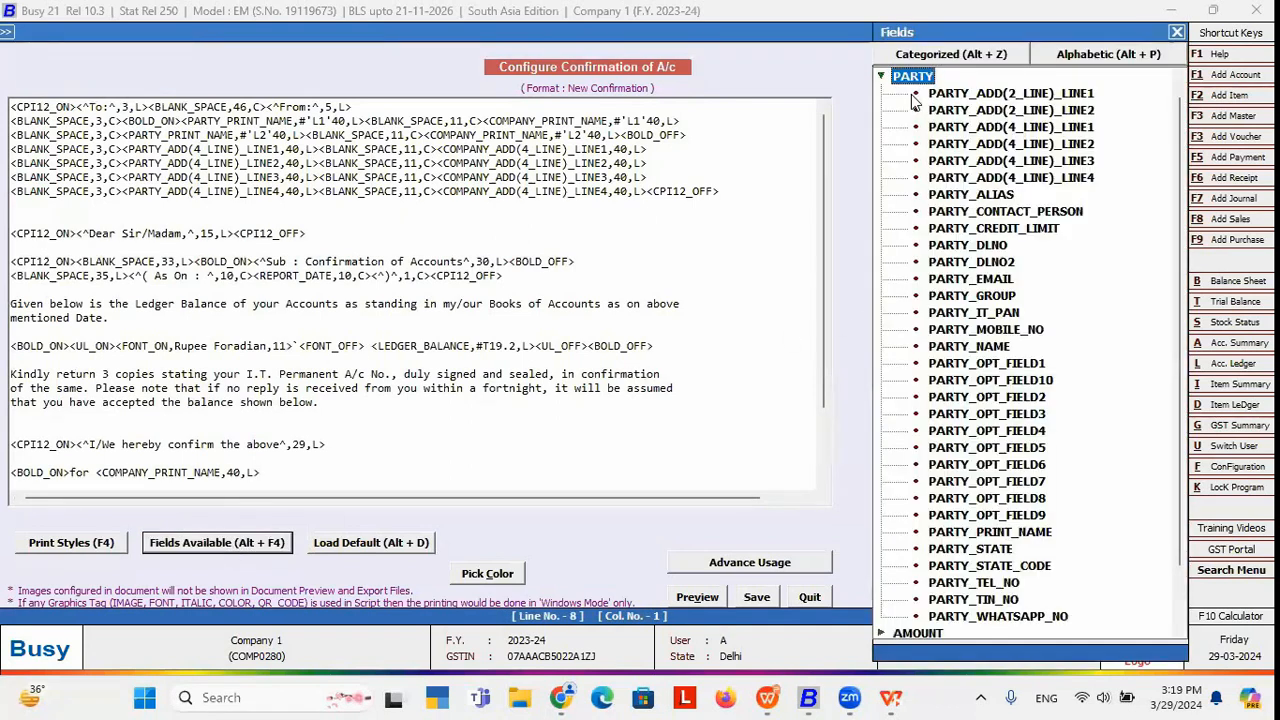
{"action": "double_click", "coordinate": [1000, 280]}
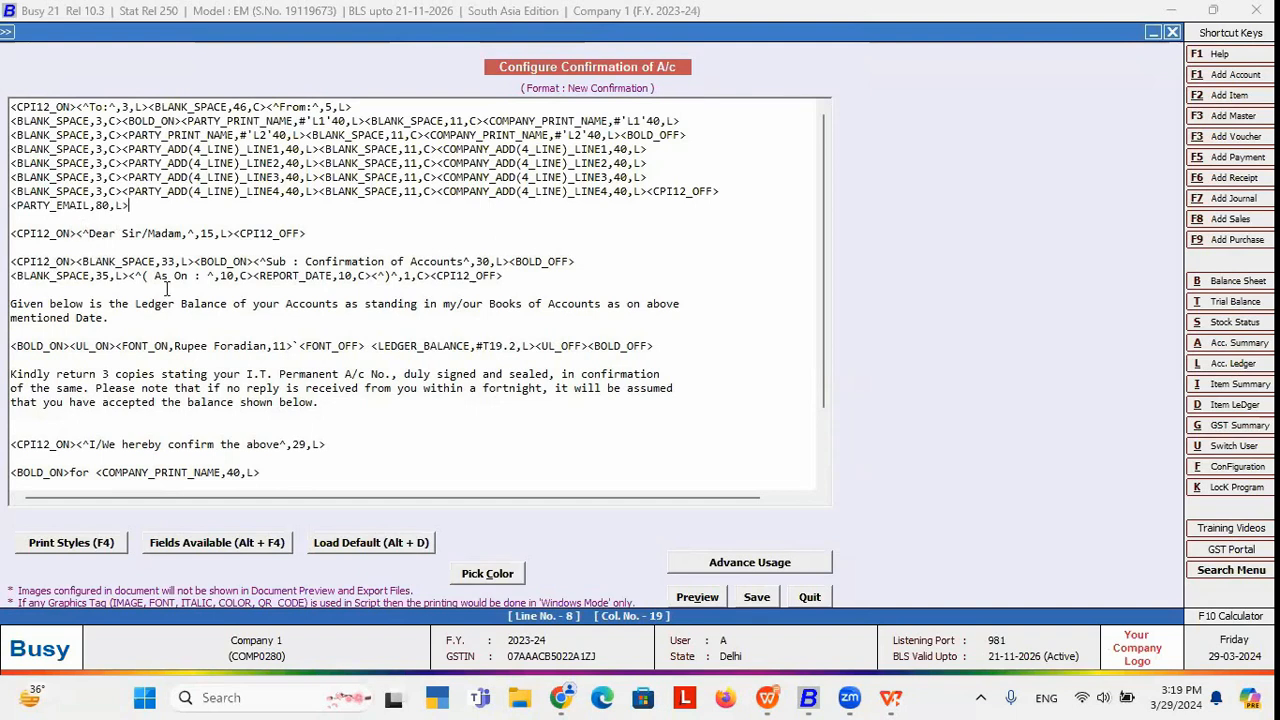
{"action": "left_click", "coordinate": [49, 219]}
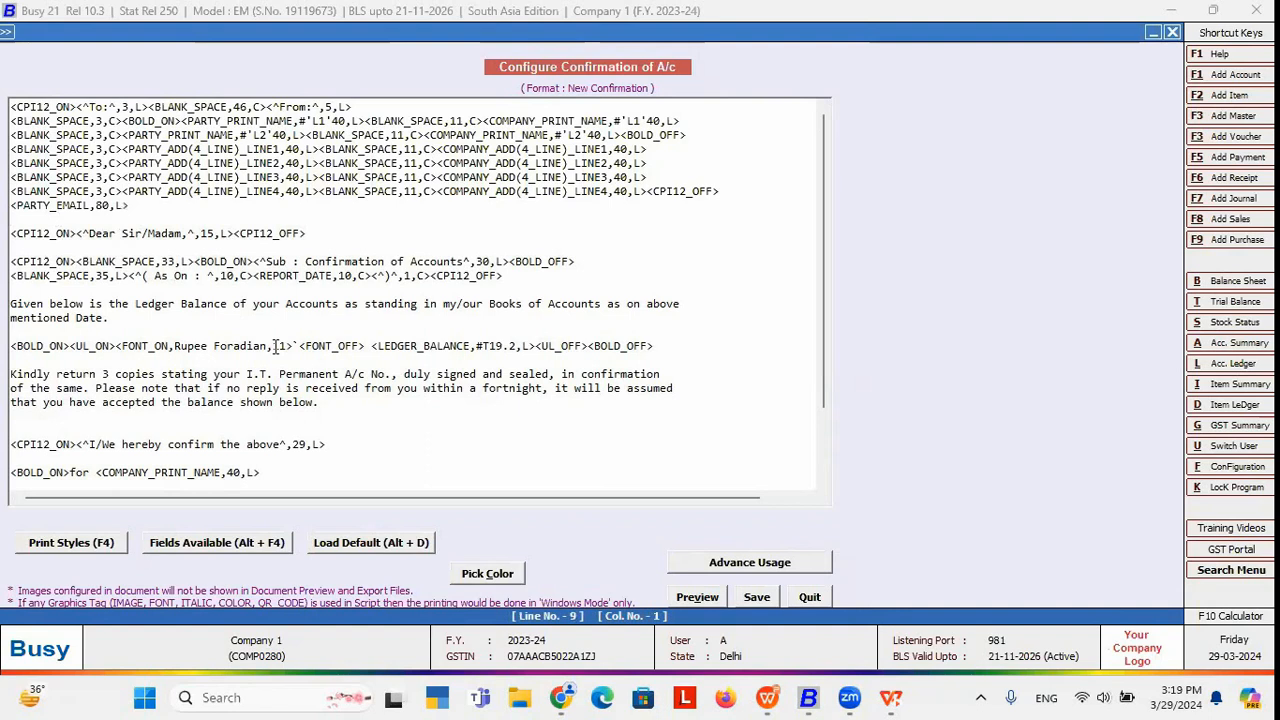
{"action": "left_click", "coordinate": [753, 597]}
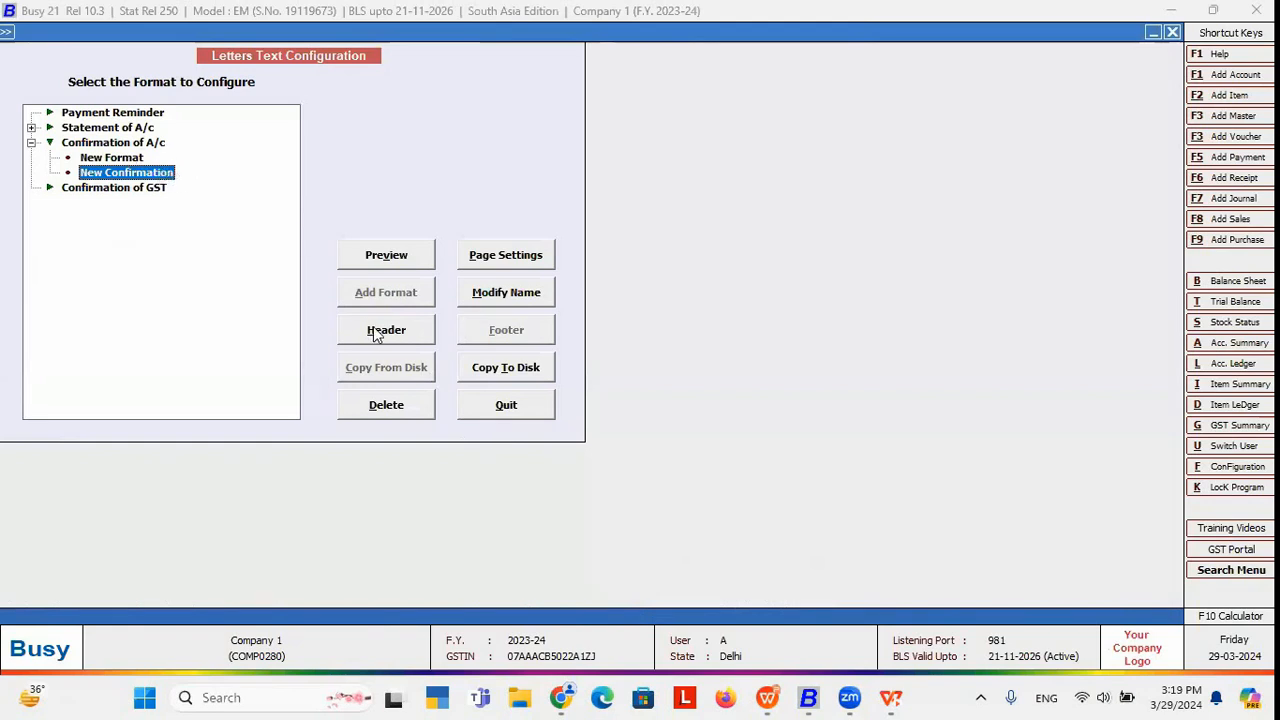
Leave Letters Text Configuration and return to the printing reports list.
{"action": "double_click", "coordinate": [88, 128]}
{"action": "left_click", "coordinate": [108, 158]}
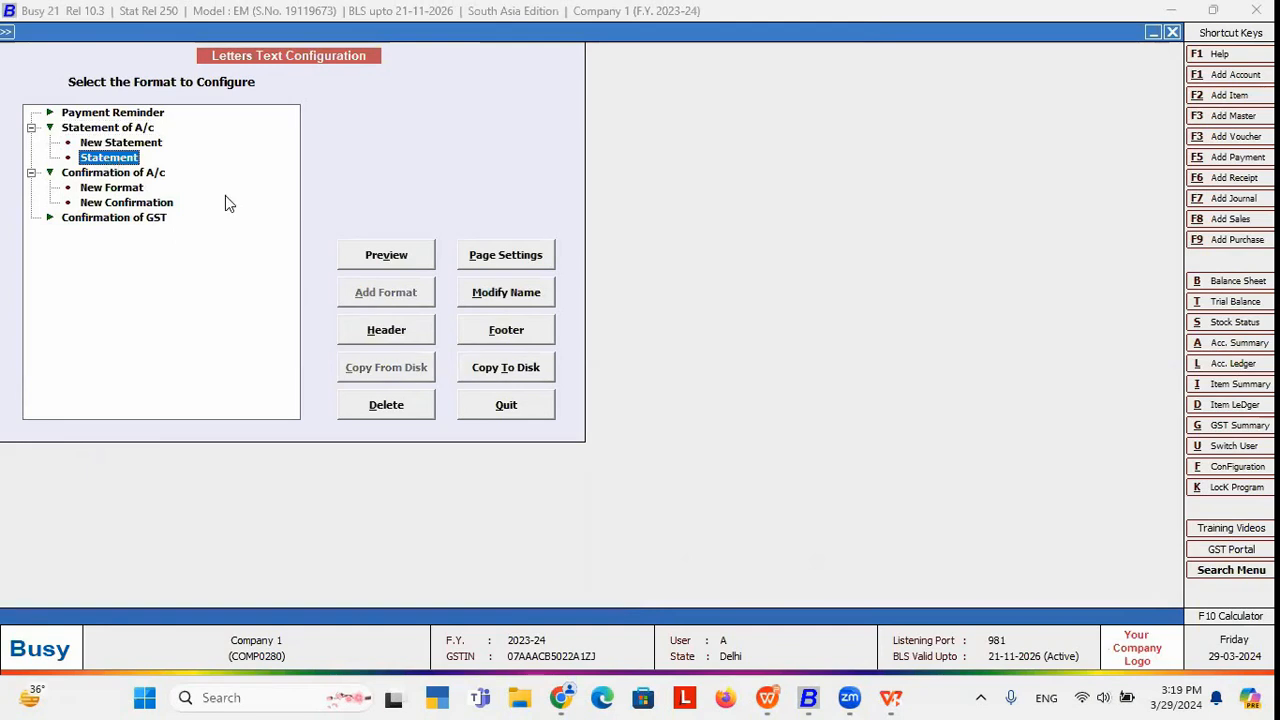
{"action": "left_click", "coordinate": [106, 204]}
{"action": "key", "text": "Escape"}
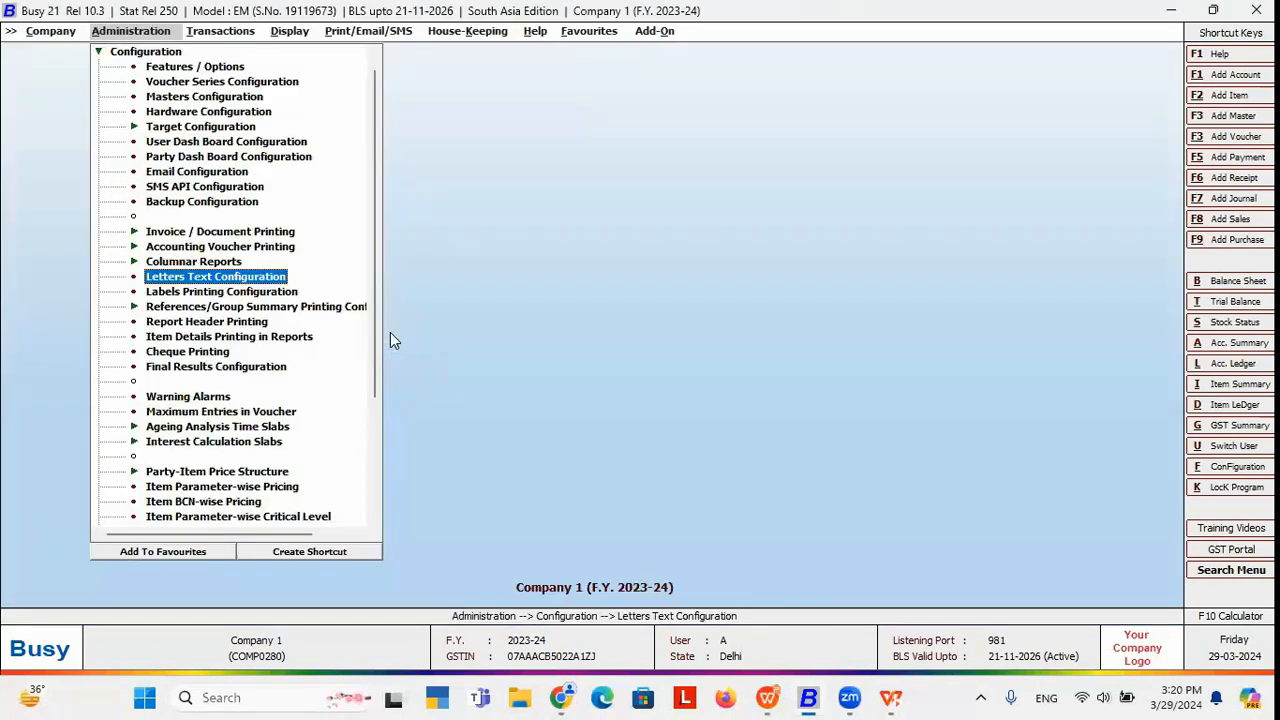
{"action": "key", "text": "Right"}
{"action": "key", "text": "Right"}
{"action": "key", "text": "Right"}
{"action": "key", "text": "Right"}
{"action": "key", "text": "Left"}
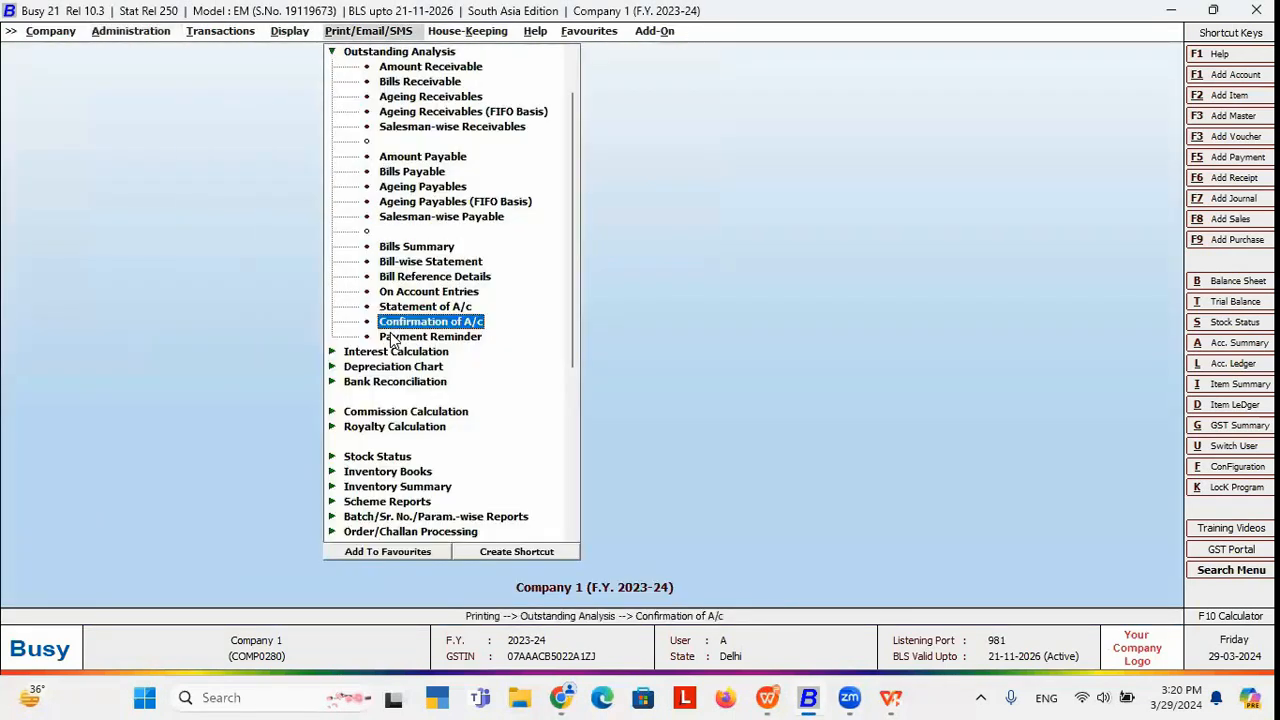
{"action": "key", "text": "Right"}
{"action": "key", "text": "Left"}
Preview the Confirmation of A/c letter for Customer in New Confirmation format, then close it.
{"action": "left_click", "coordinate": [428, 325]}
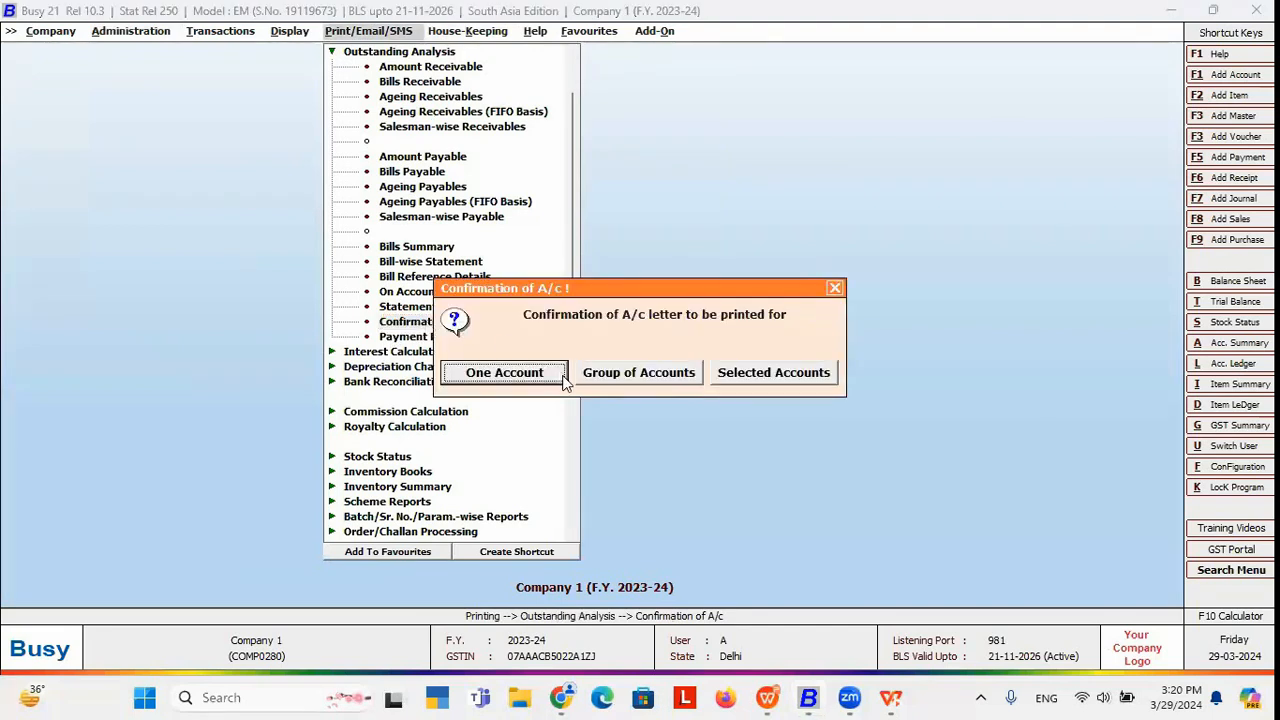
{"action": "left_click", "coordinate": [504, 372]}
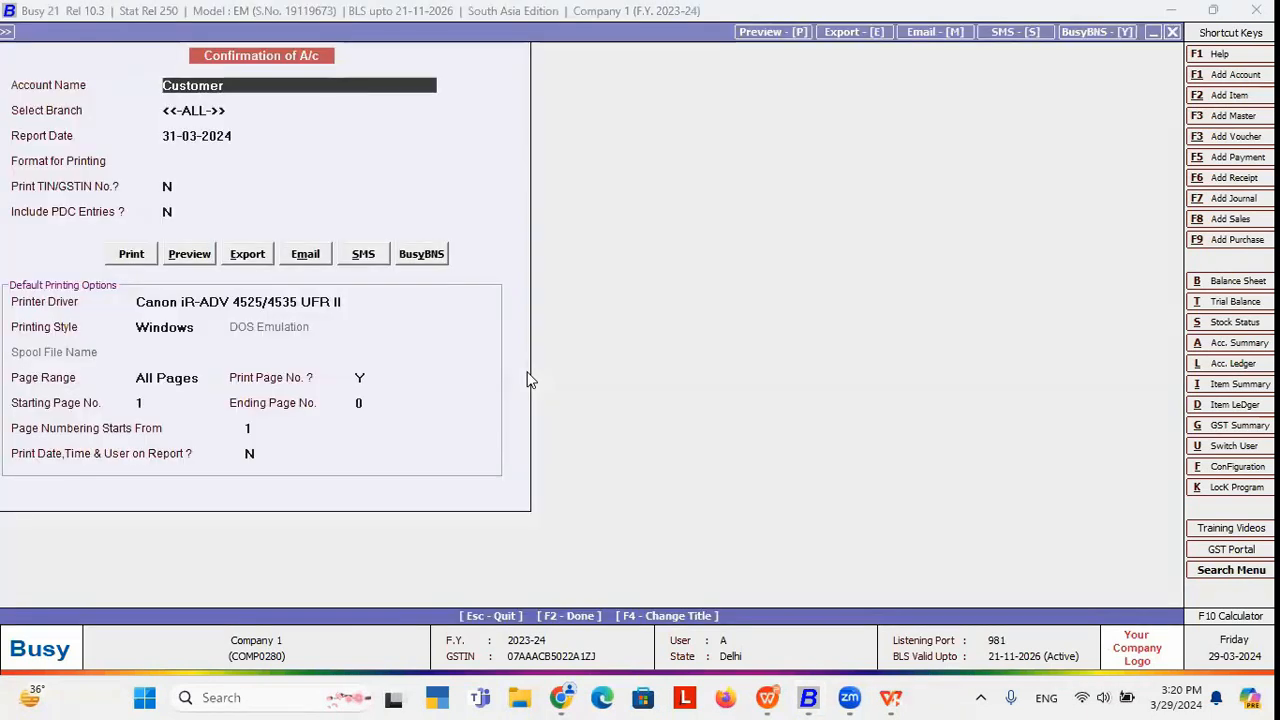
{"action": "key", "text": "space"}
{"action": "type", "text": "c"}
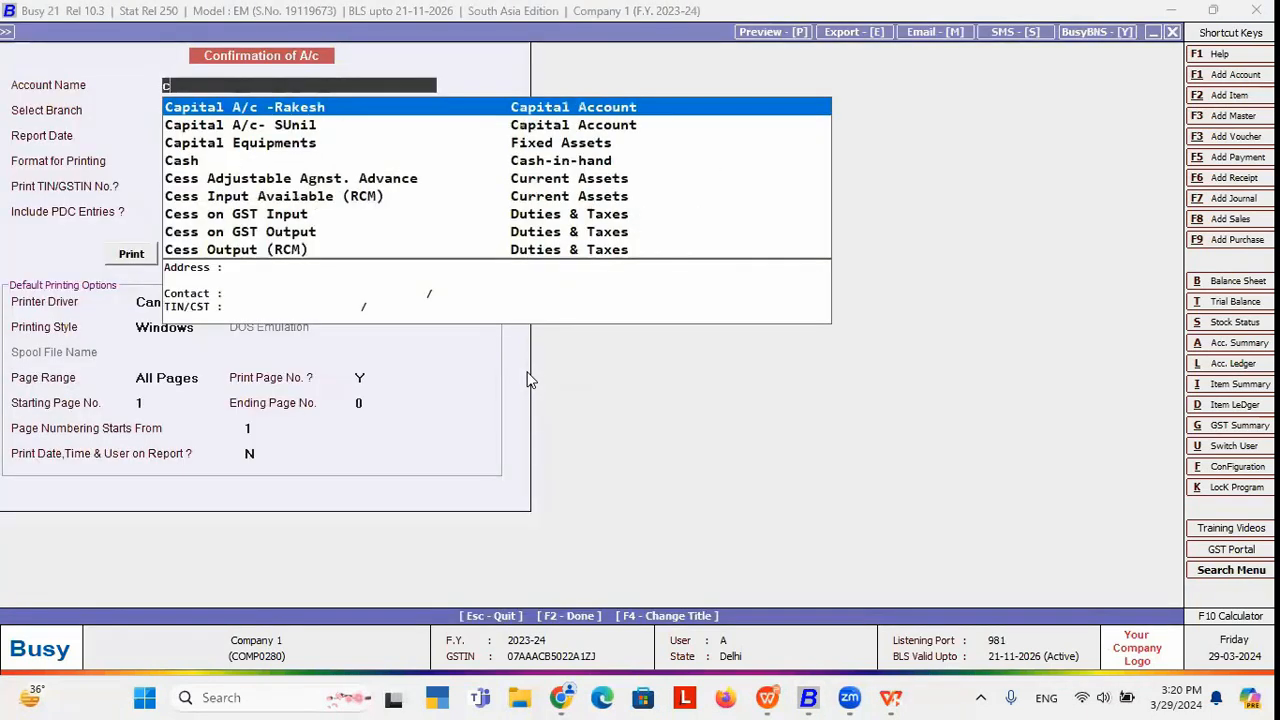
{"action": "type", "text": "u"}
{"action": "key", "text": "Return"}
{"action": "key", "text": "Return"}
{"action": "key", "text": "Return"}
{"action": "key", "text": "Return"}
{"action": "key", "text": "Up"}
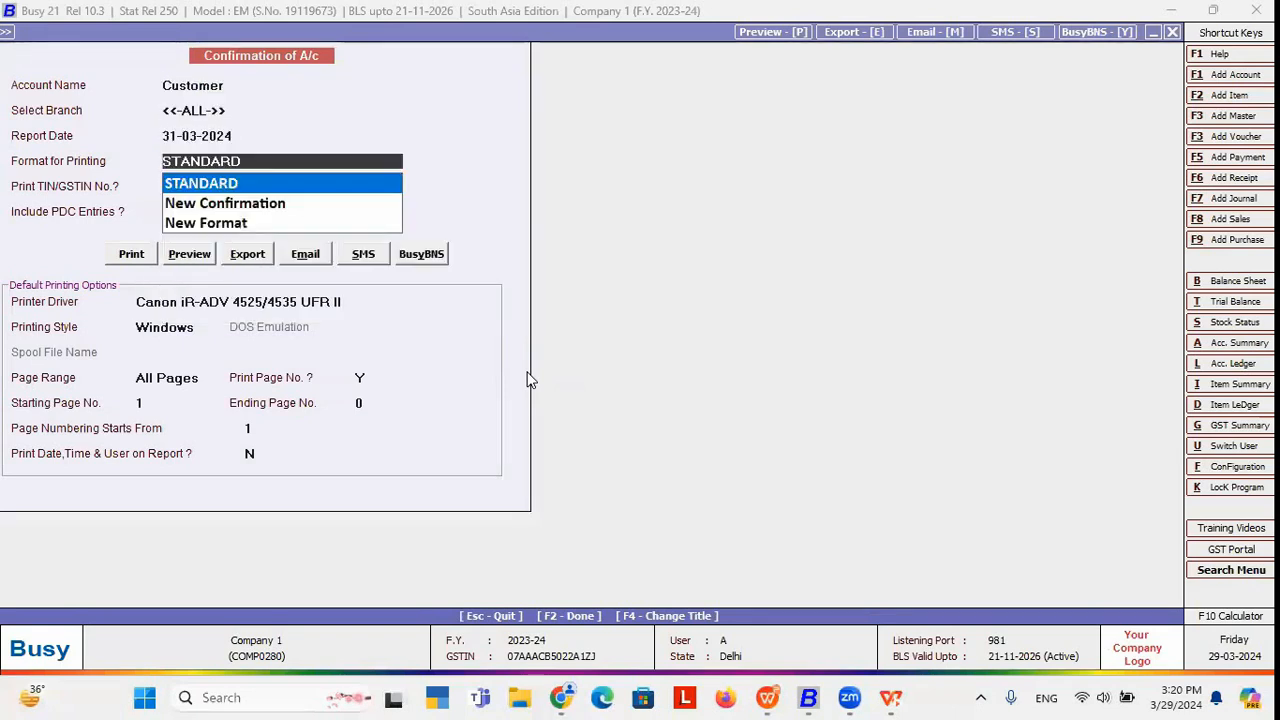
{"action": "key", "text": "Down"}
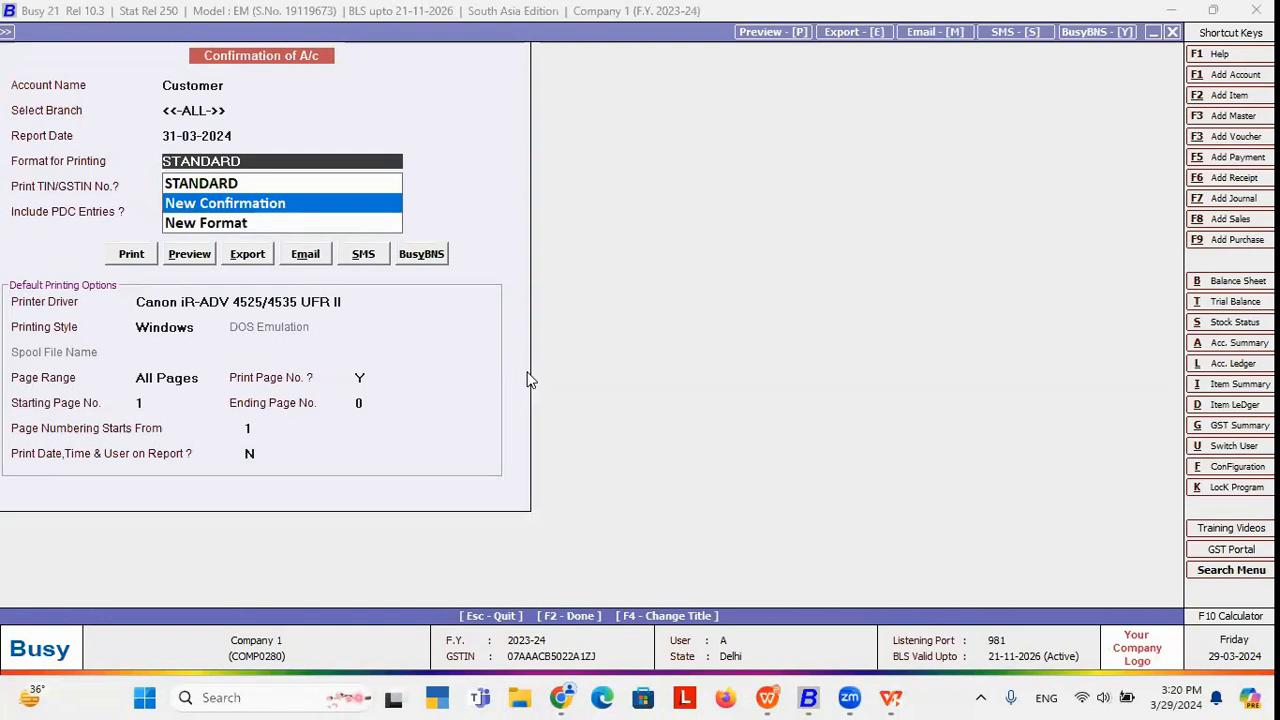
{"action": "key", "text": "Return"}
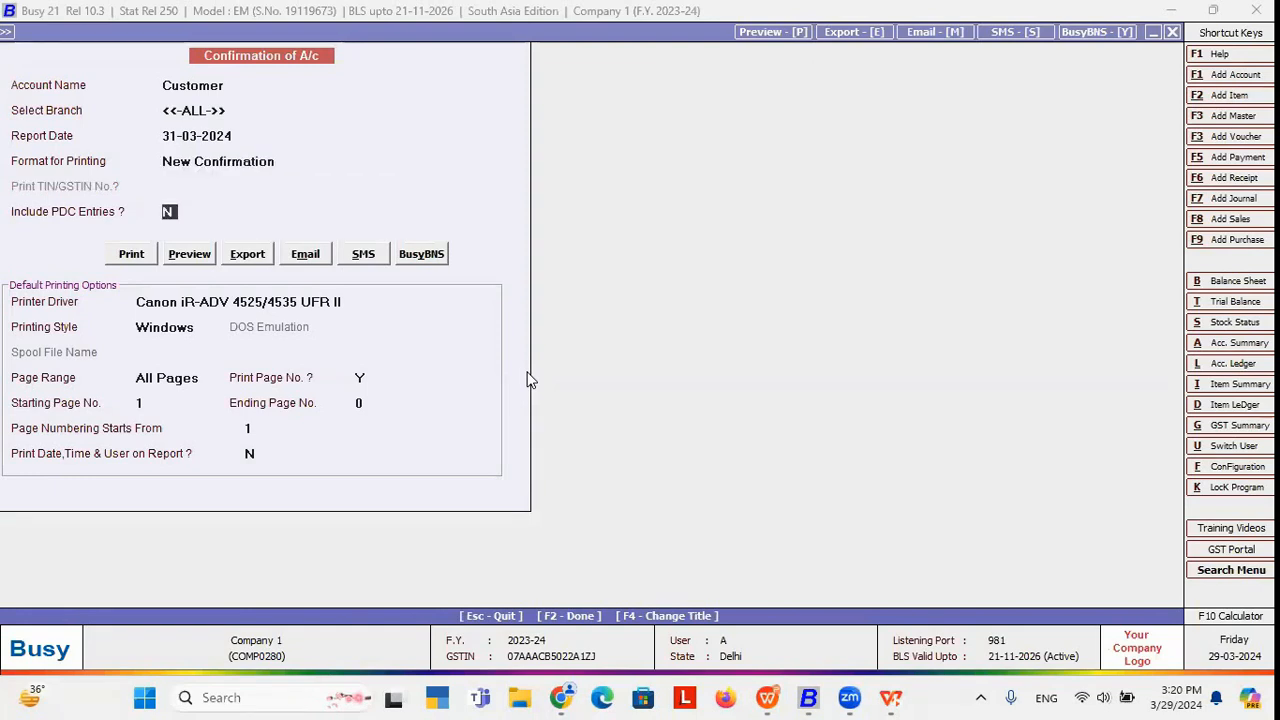
{"action": "left_click", "coordinate": [193, 256]}
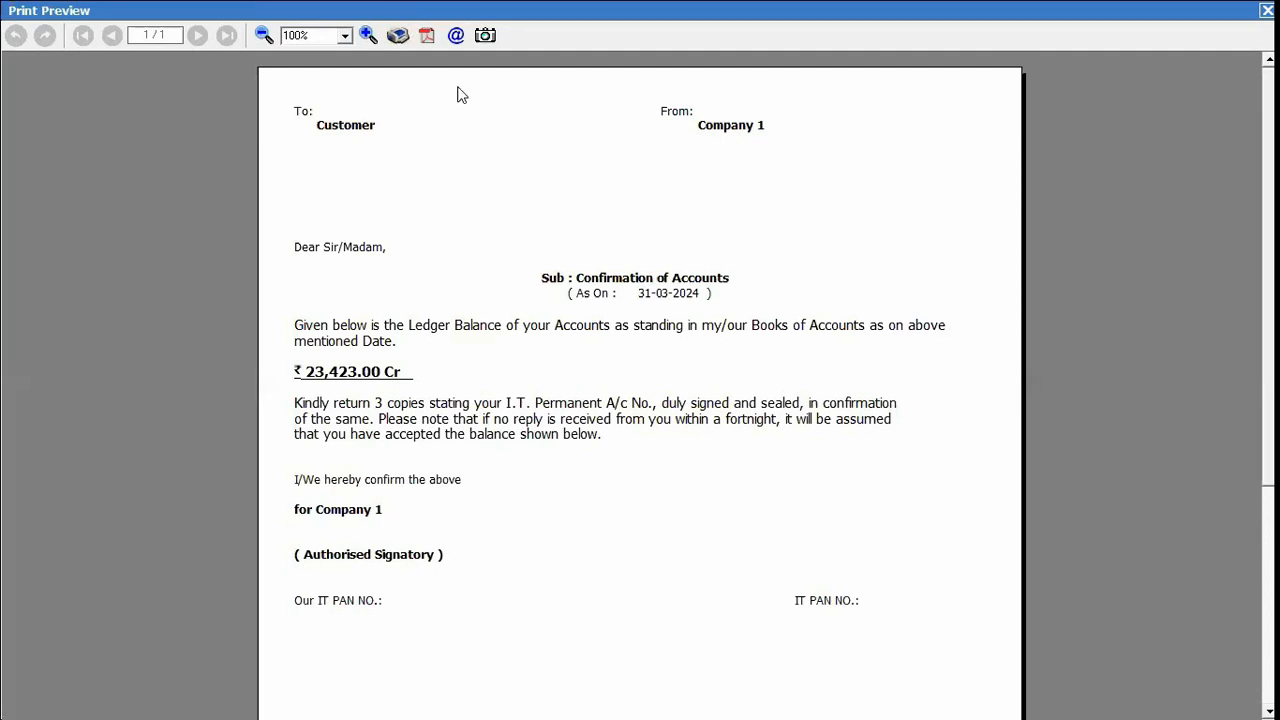
{"action": "key", "text": "Escape"}
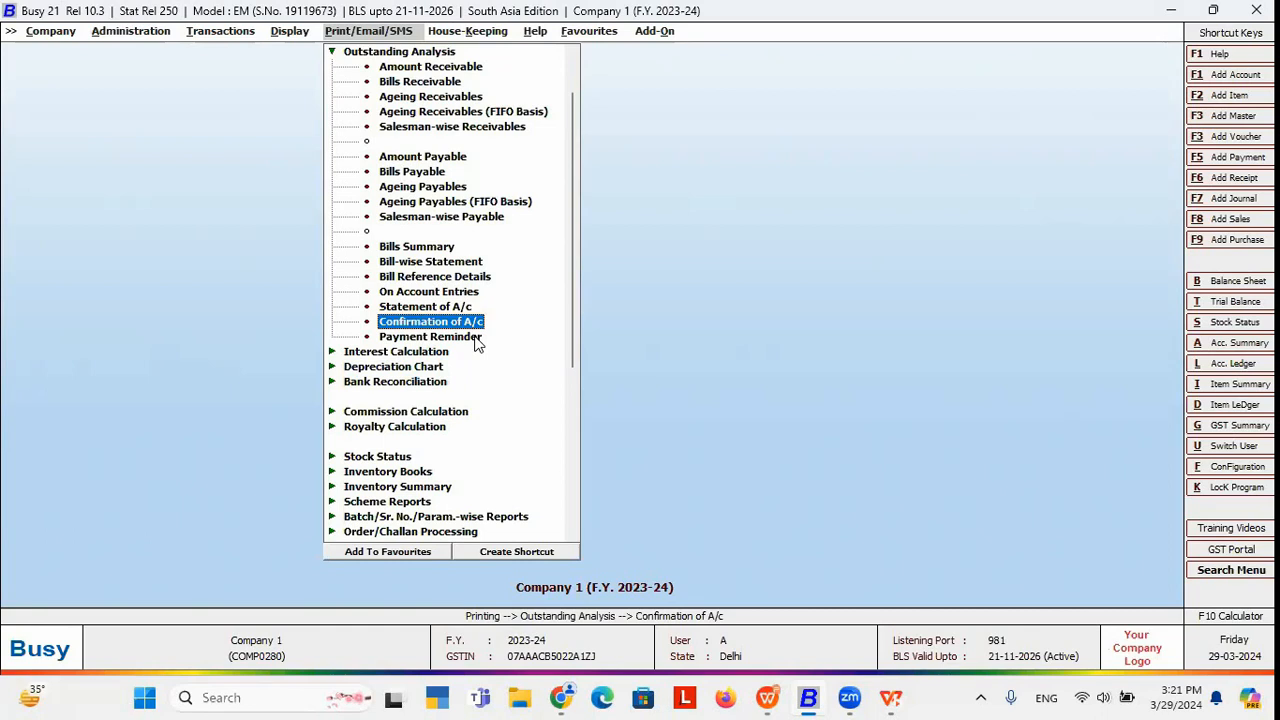
Preview a balance-only, single-party Payment Reminder for Customer as on 31-03-2024 in STANDARD format, then close it.
{"action": "left_click", "coordinate": [476, 340]}
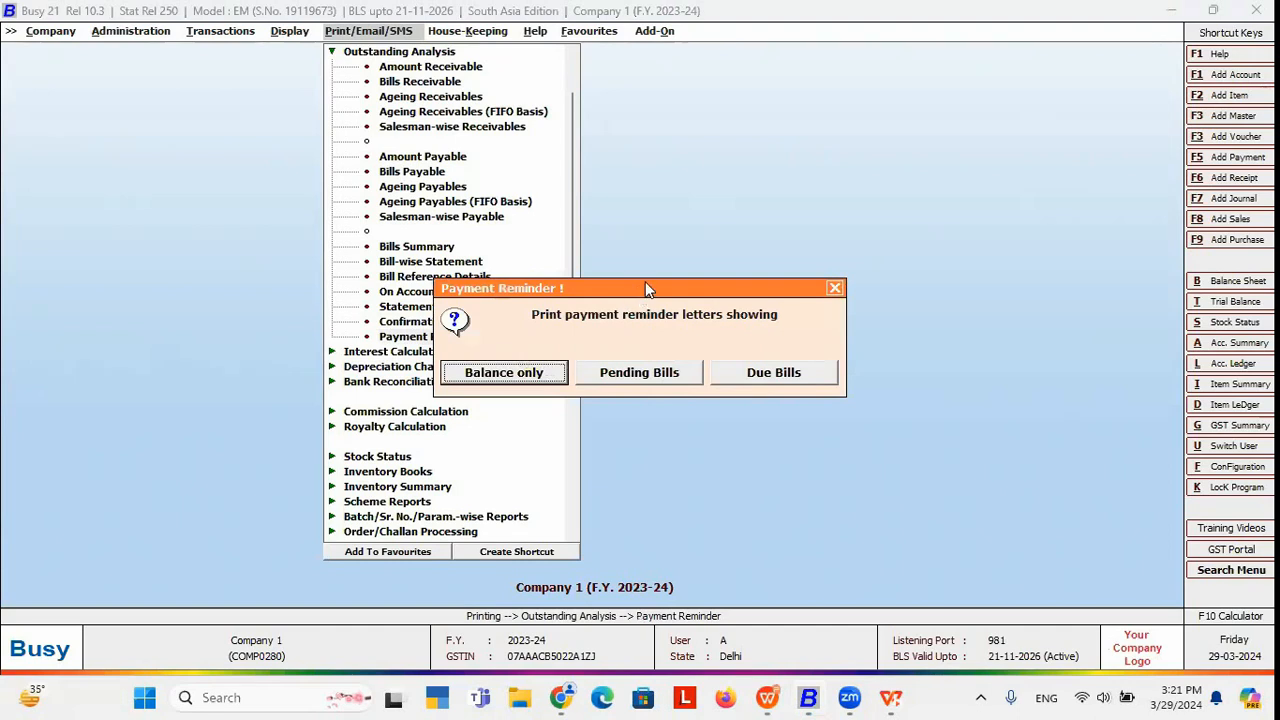
{"action": "left_click_drag", "start_coordinate": [645, 283], "coordinate": [690, 190]}
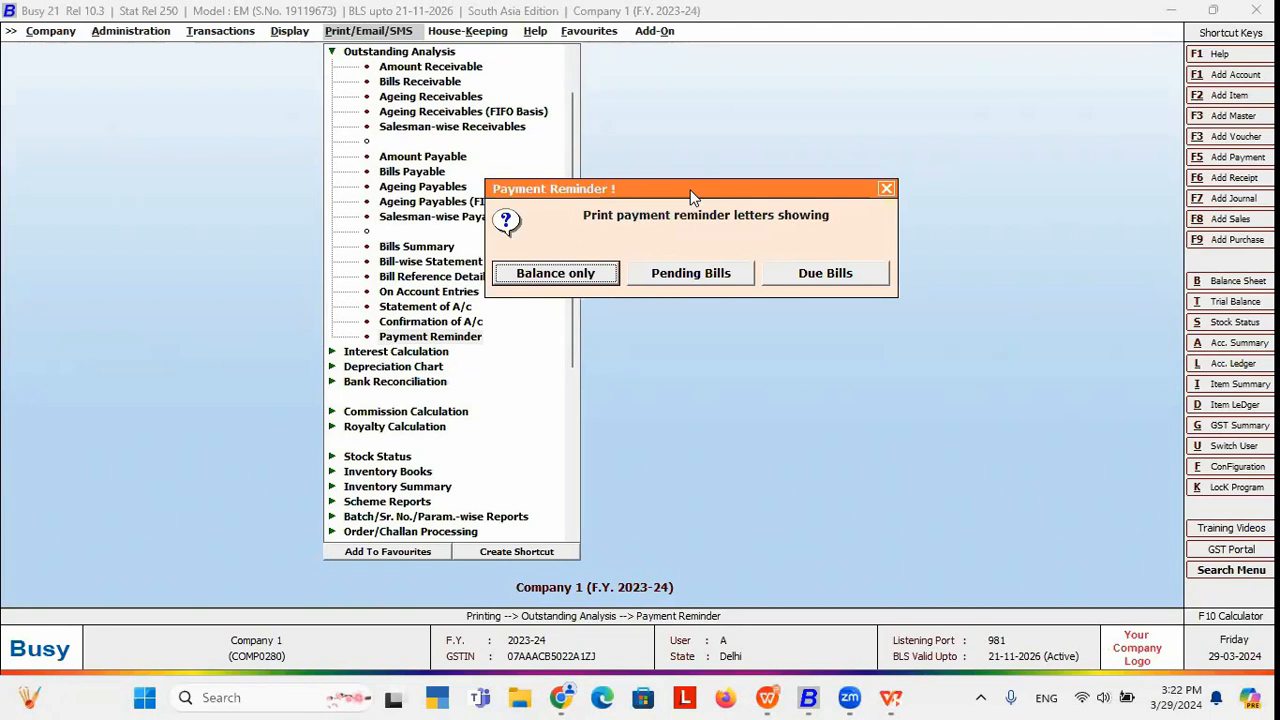
{"action": "left_click", "coordinate": [577, 276]}
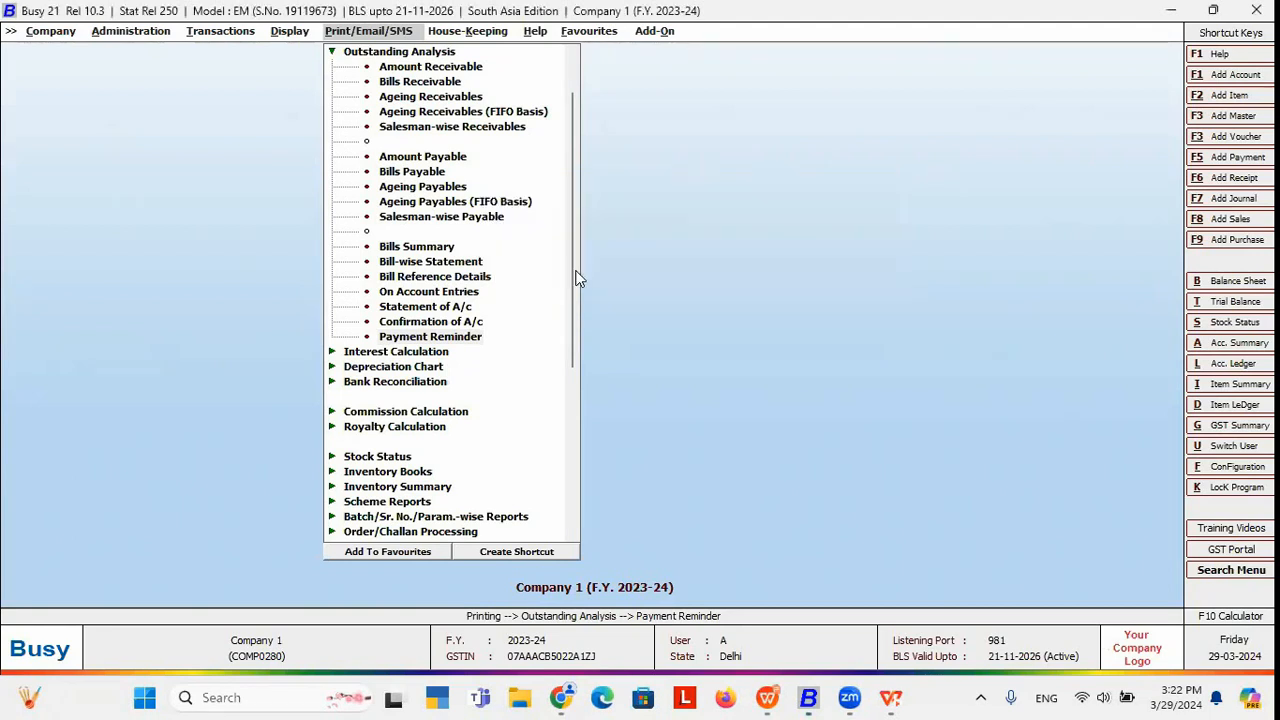
{"action": "left_click", "coordinate": [577, 357]}
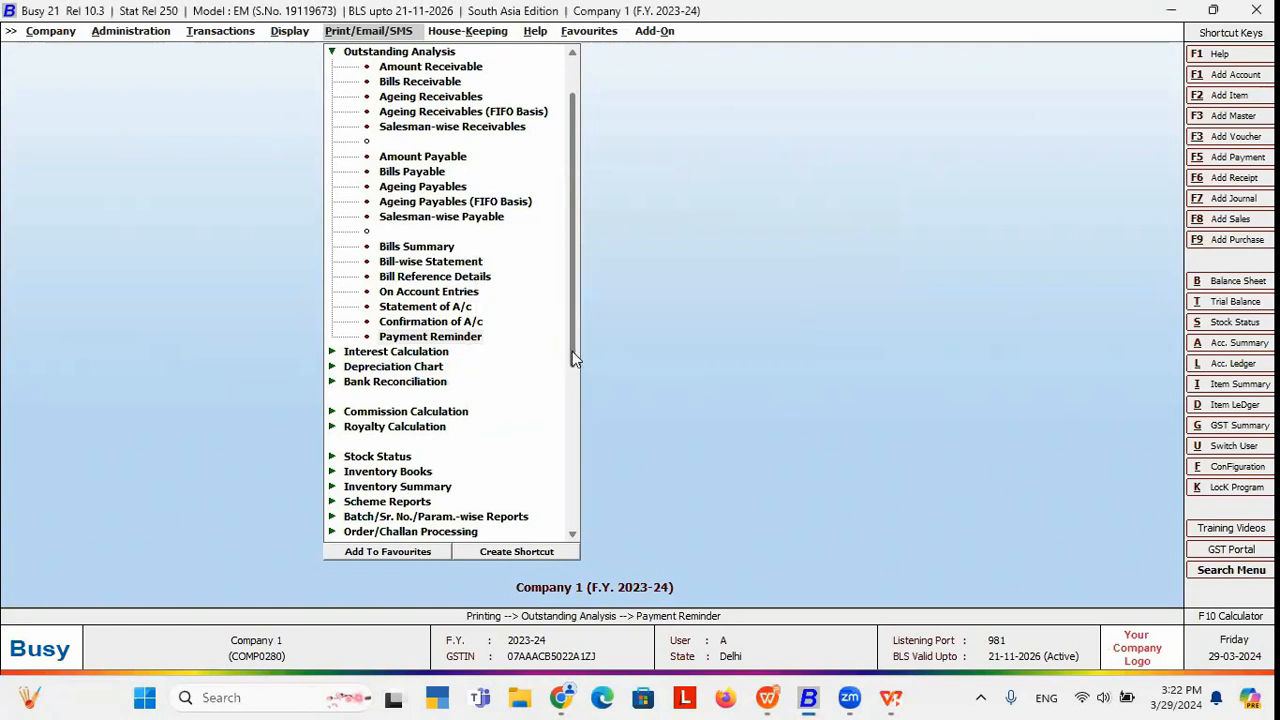
{"action": "key", "text": "Return"}
{"action": "key", "text": "Return"}
{"action": "key", "text": "Return"}
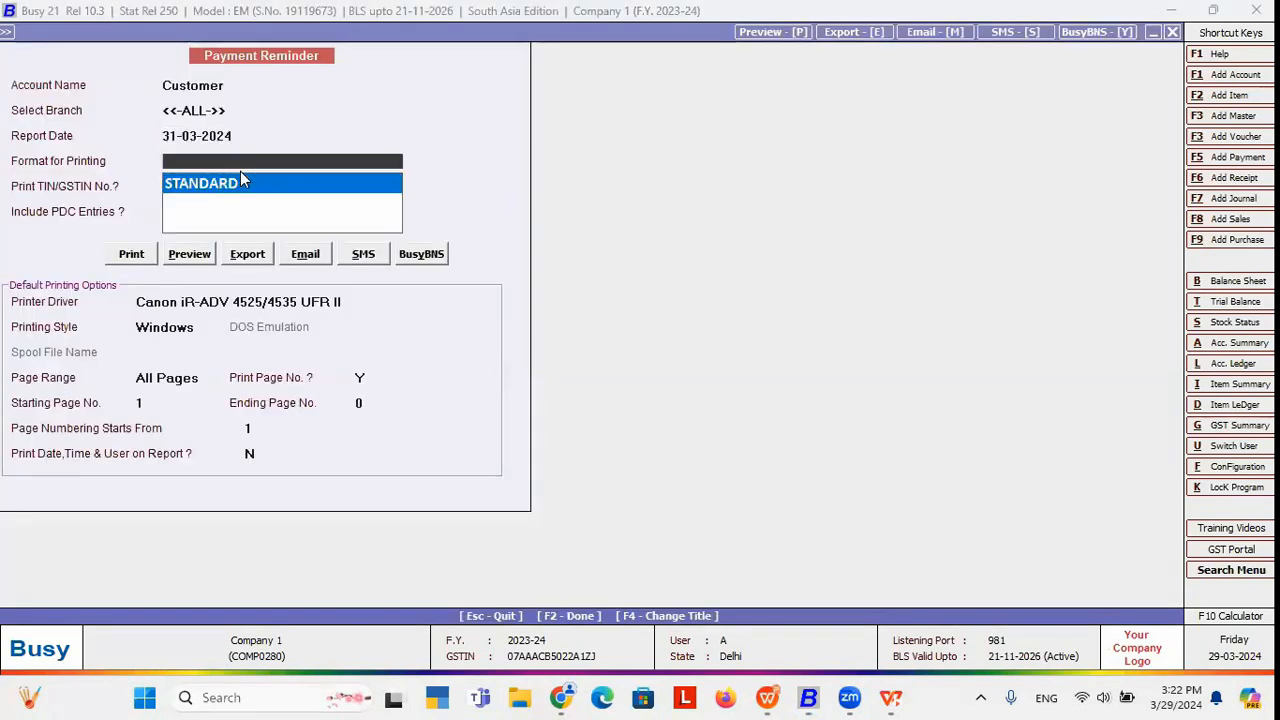
{"action": "key", "text": "Return"}
{"action": "left_click", "coordinate": [195, 257]}
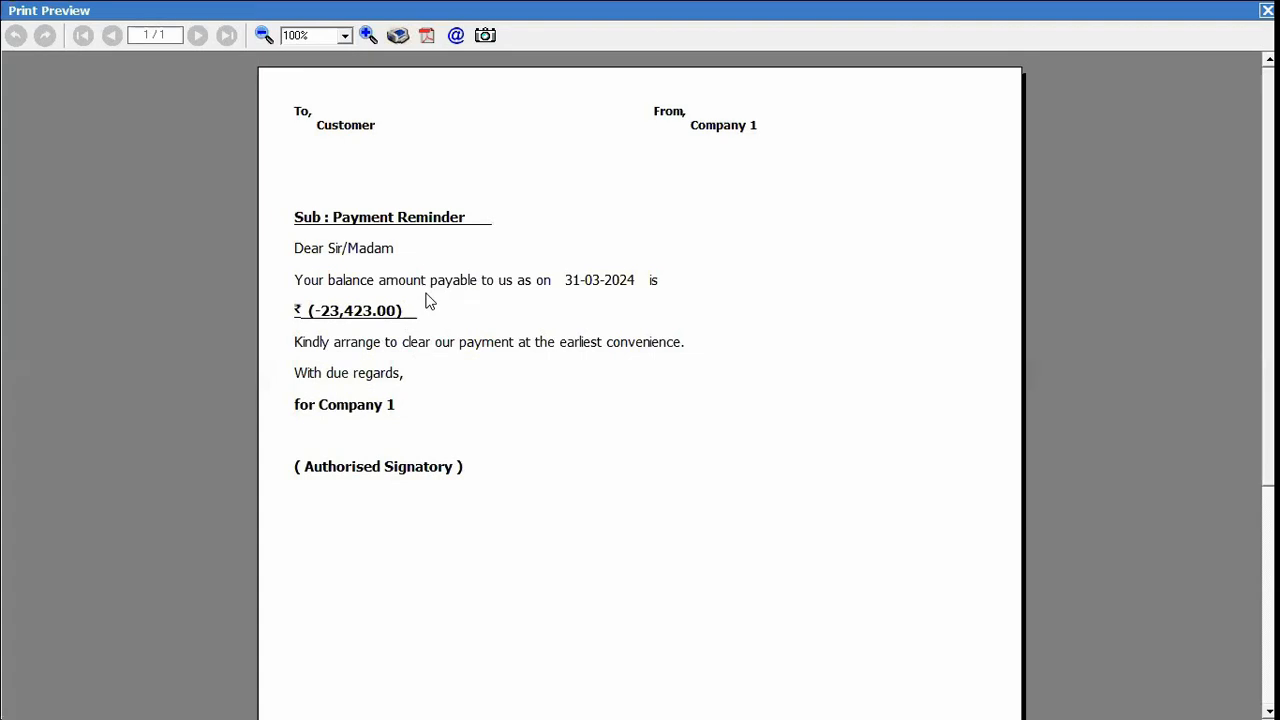
{"action": "key", "text": "Escape"}
{"action": "key", "text": "Escape"}
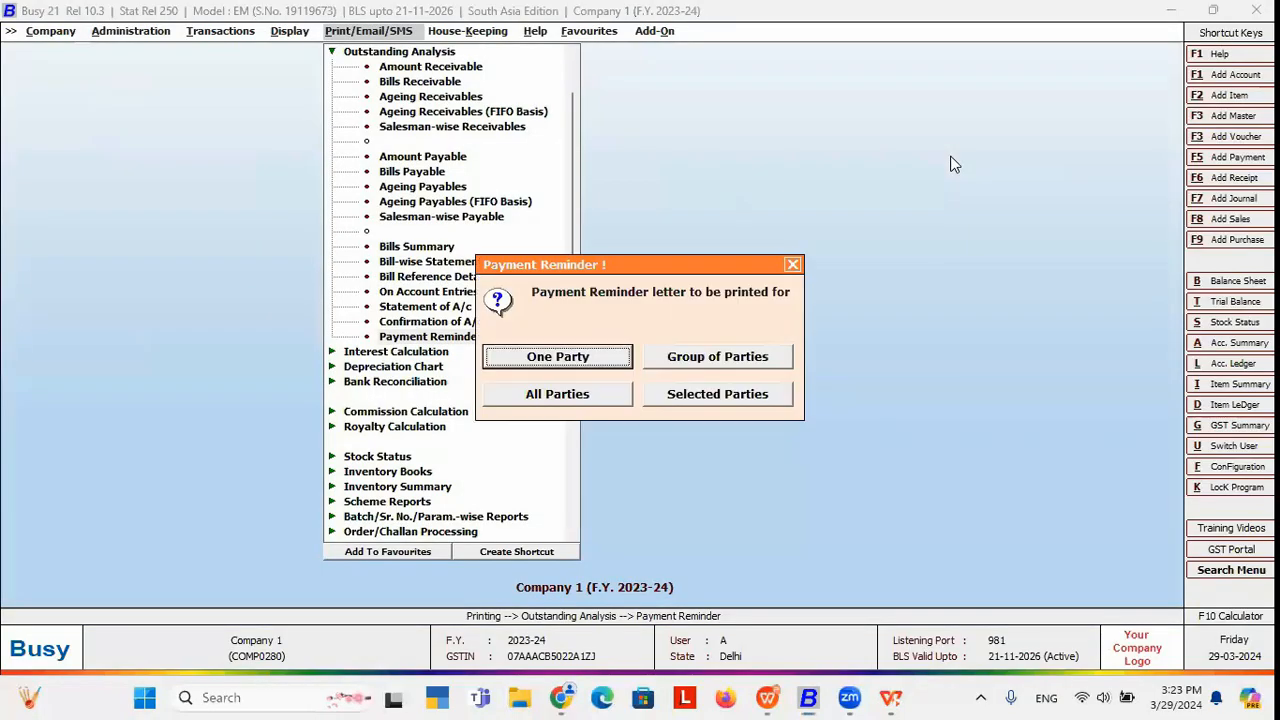
Preview a single-party Pending Bills reminder for Customer, scroll through its seven bills, and close it.
{"action": "left_click", "coordinate": [706, 355]}
{"action": "left_click", "coordinate": [648, 376]}
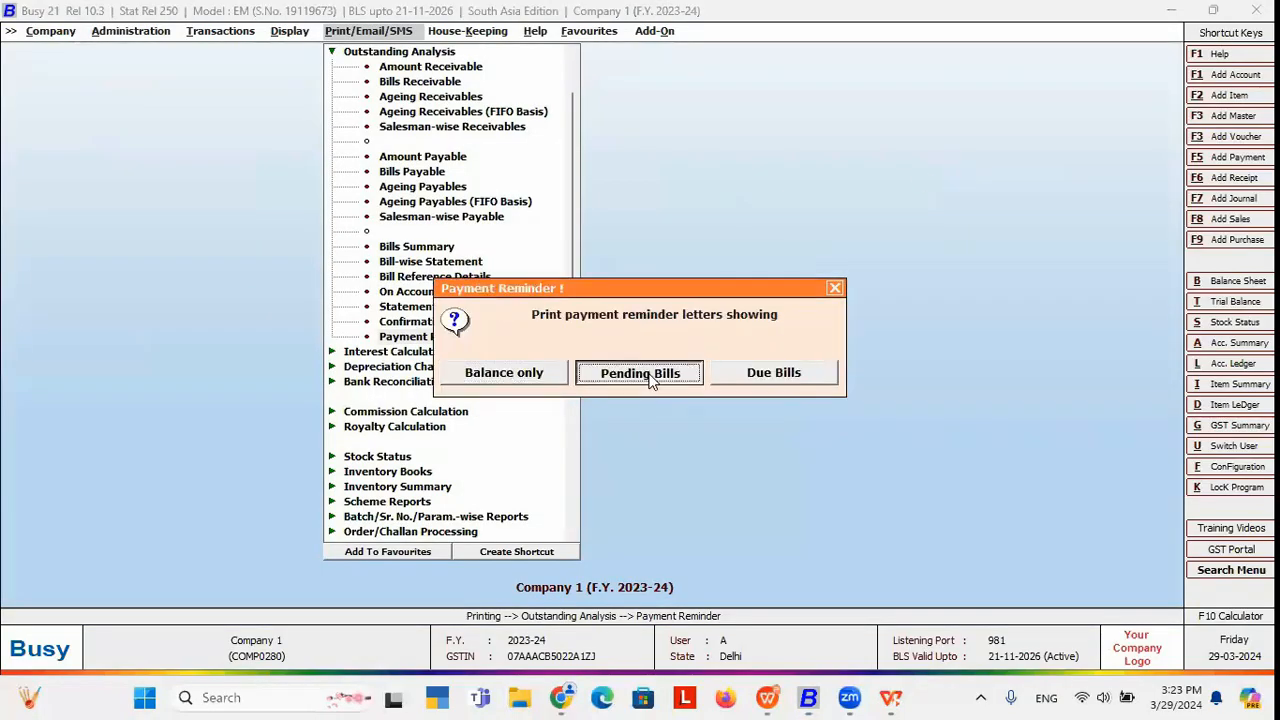
{"action": "left_click", "coordinate": [555, 360]}
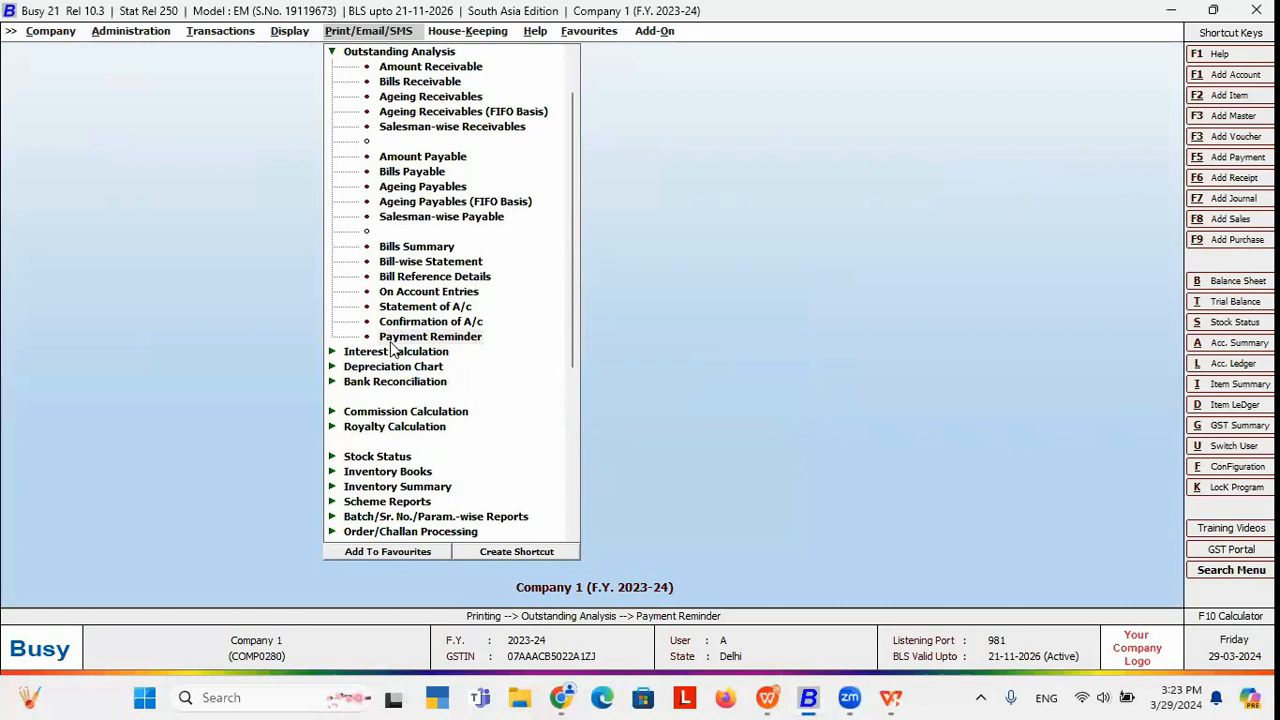
{"action": "key", "text": "Return"}
{"action": "key", "text": "Return"}
{"action": "key", "text": "Return"}
{"action": "key", "text": "Return"}
{"action": "key", "text": "Return"}
{"action": "key", "text": "Return"}
{"action": "key", "text": "Return"}
{"action": "key", "text": "Return"}
{"action": "key", "text": "Return"}
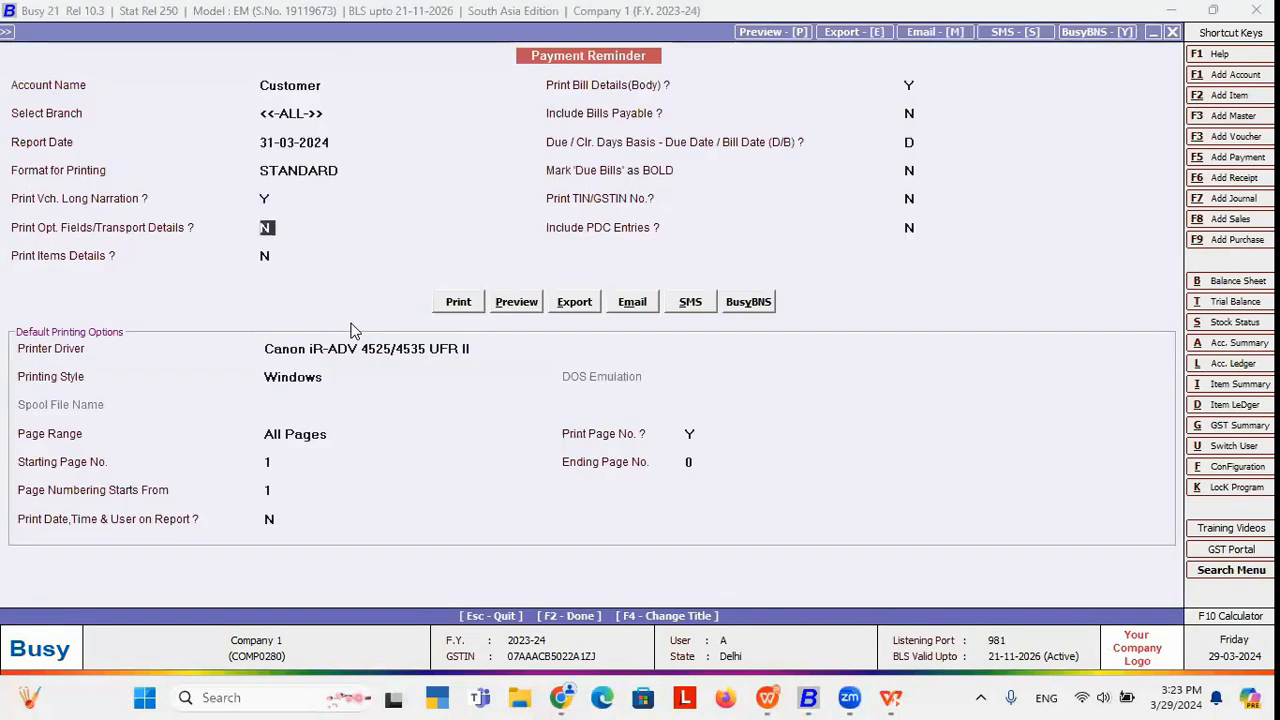
{"action": "key", "text": "Return"}
{"action": "left_click", "coordinate": [517, 302]}
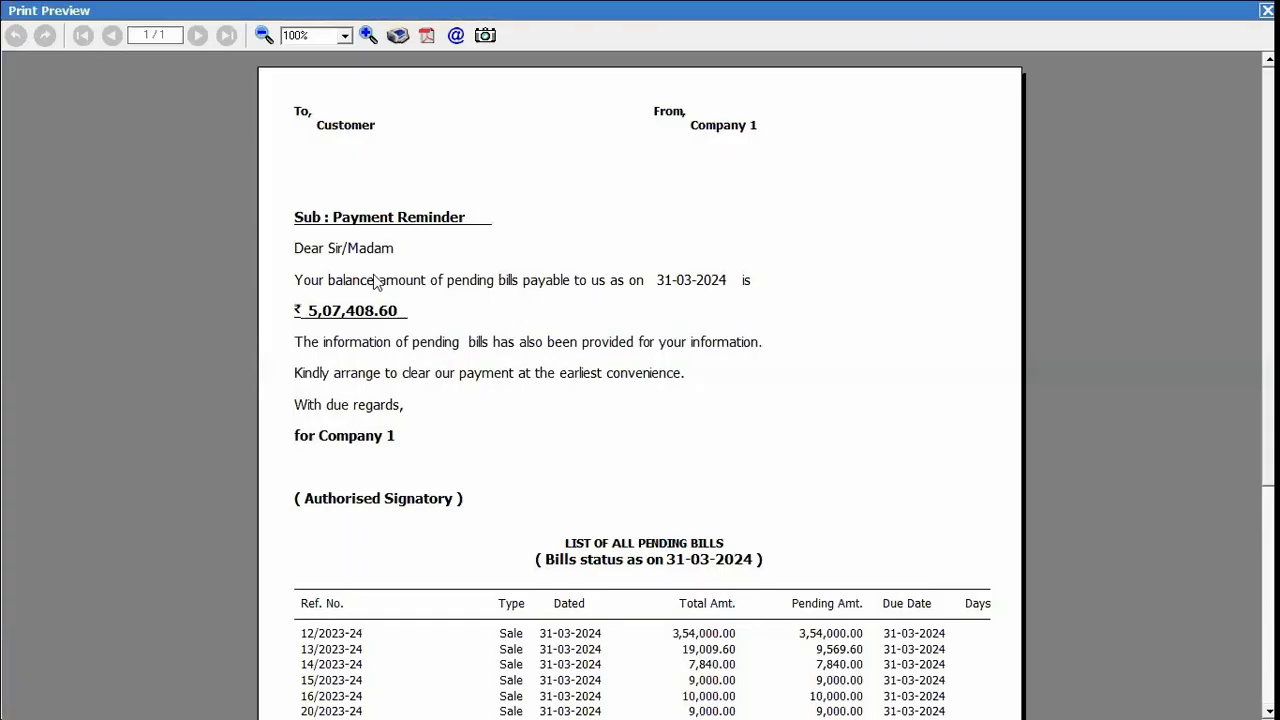
{"action": "scroll", "coordinate": [571, 277], "scroll_direction": "down", "scroll_amount": 3}
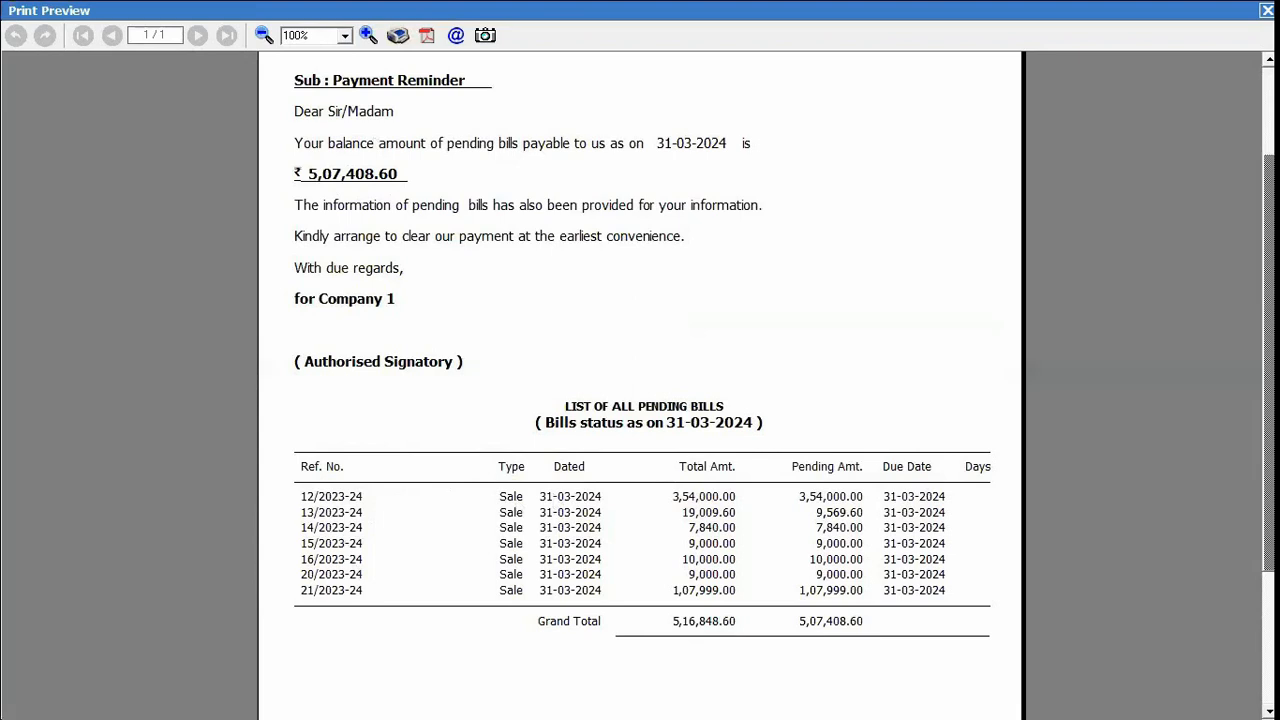
{"action": "scroll", "coordinate": [640, 400], "scroll_direction": "down", "scroll_amount": 3}
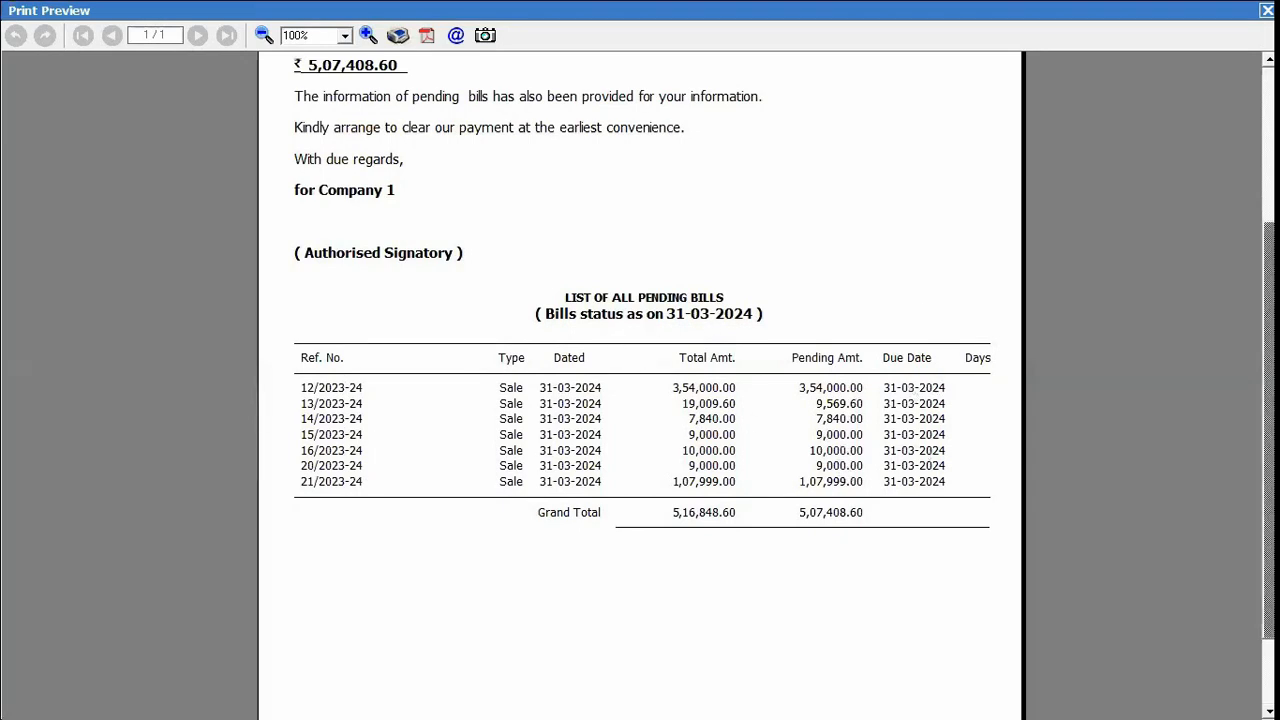
{"action": "scroll", "coordinate": [640, 384], "scroll_direction": "up", "scroll_amount": 5}
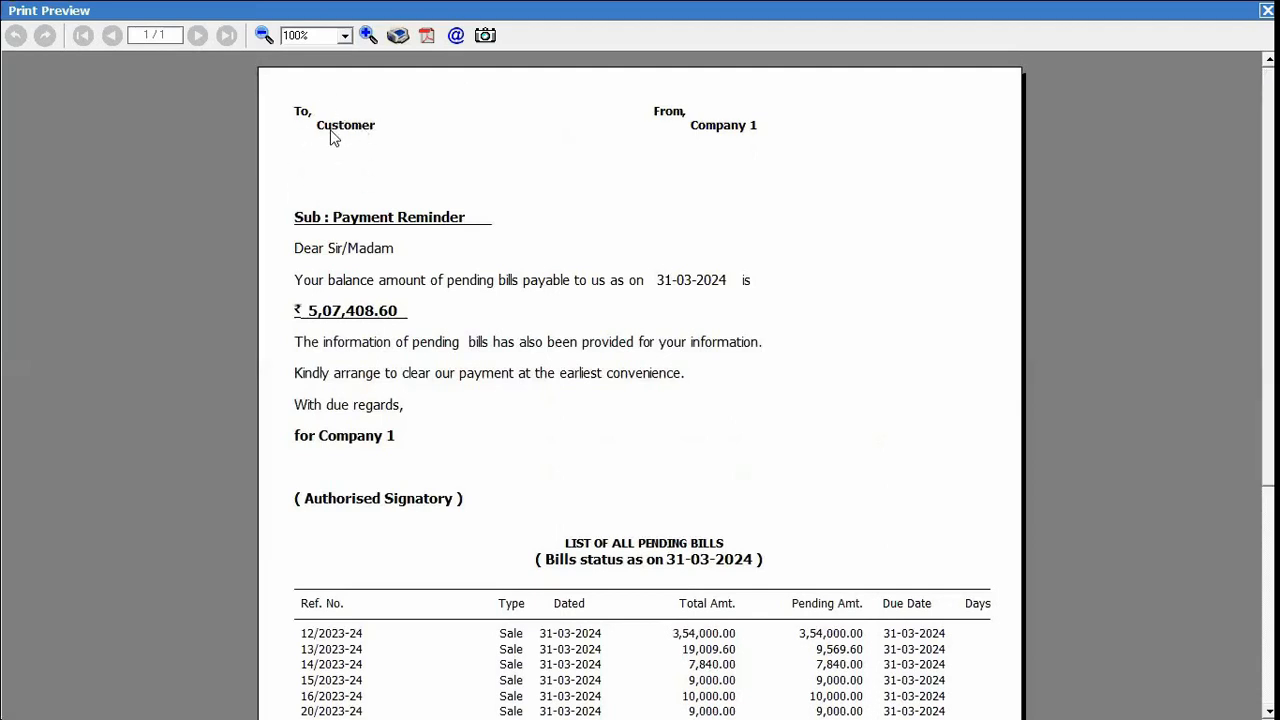
{"action": "key", "text": "Escape"}
{"action": "key", "text": "Escape"}
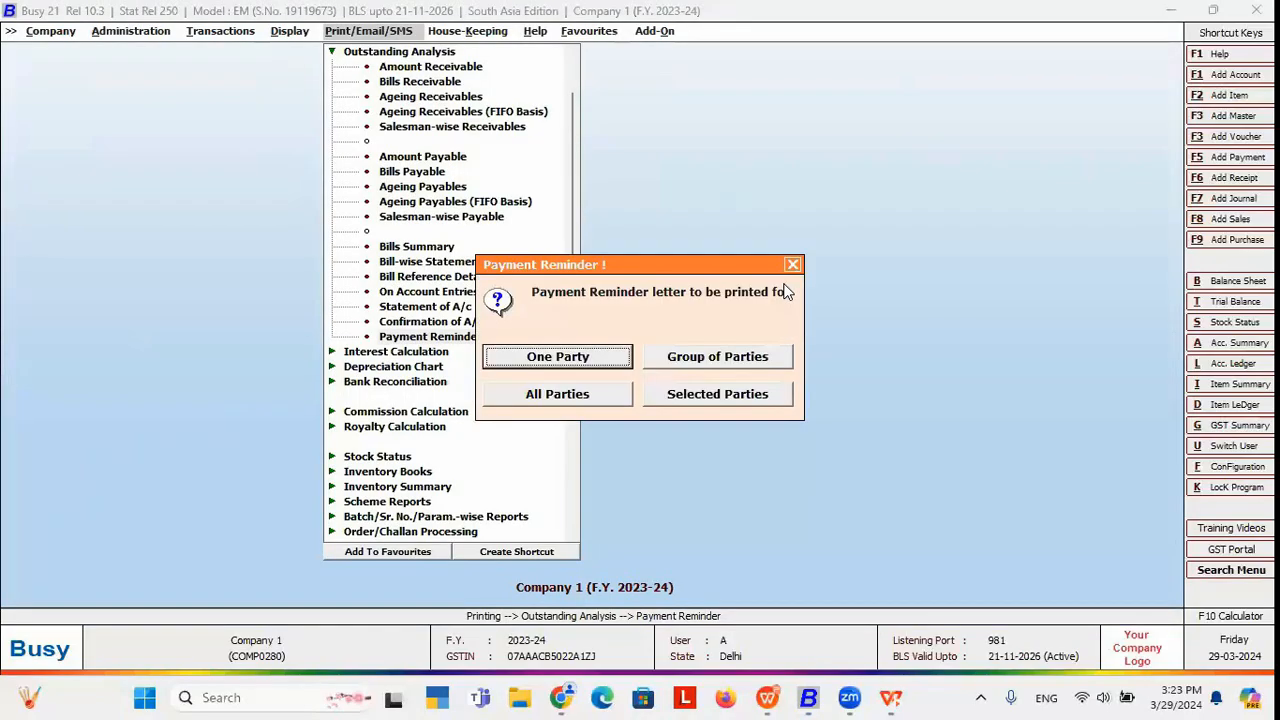
Preview a single-party Due Bills Payment Reminder for Customer in STANDARD format.
{"action": "left_click", "coordinate": [690, 394]}
{"action": "left_click", "coordinate": [762, 373]}
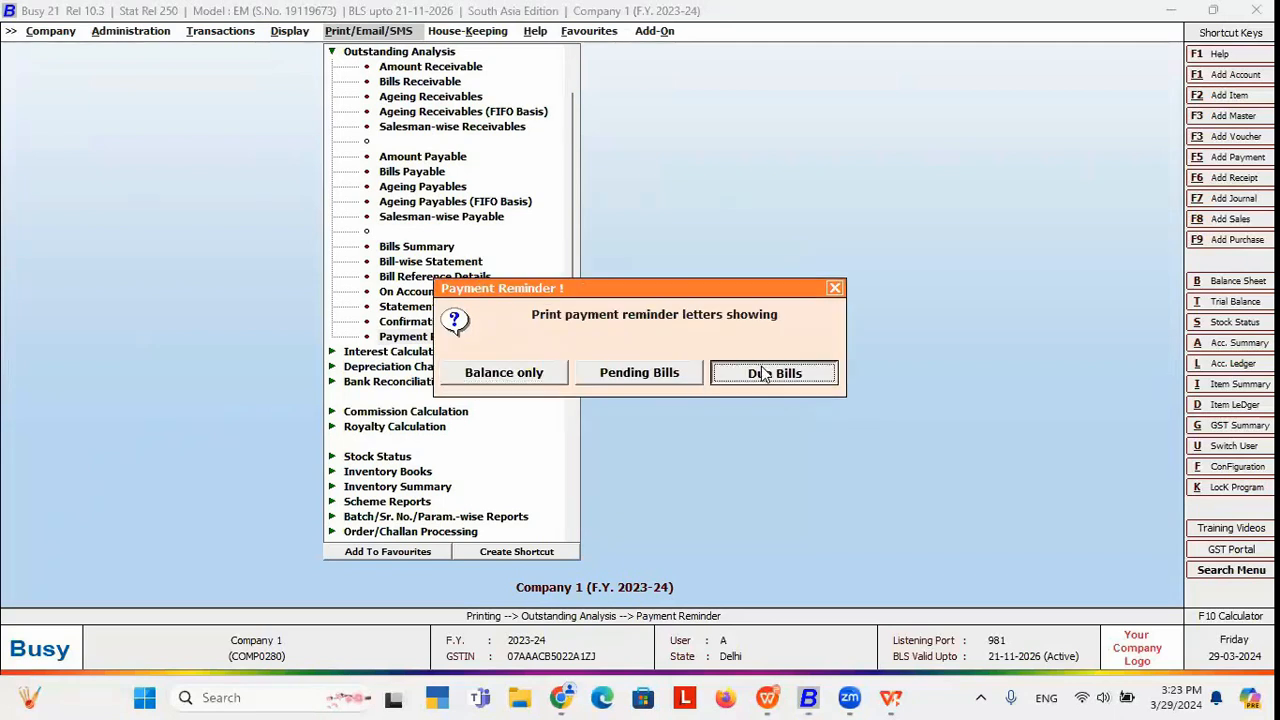
{"action": "left_click", "coordinate": [555, 363]}
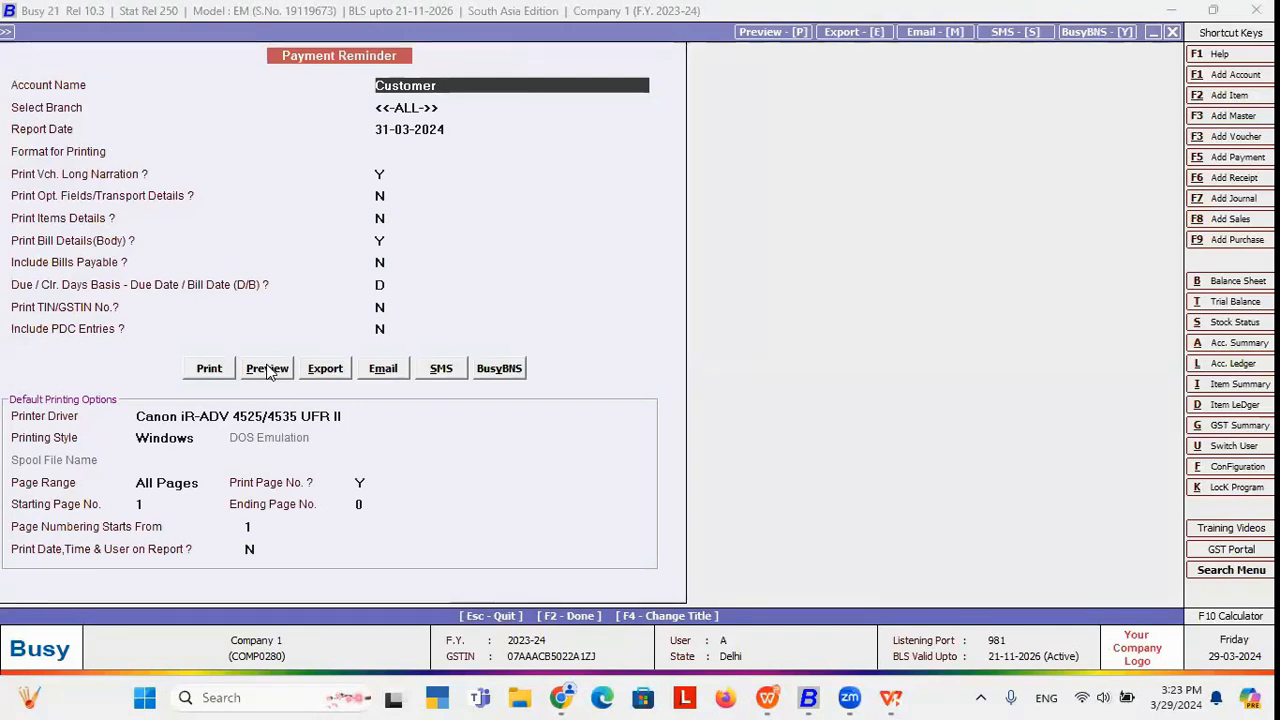
{"action": "left_click", "coordinate": [267, 369]}
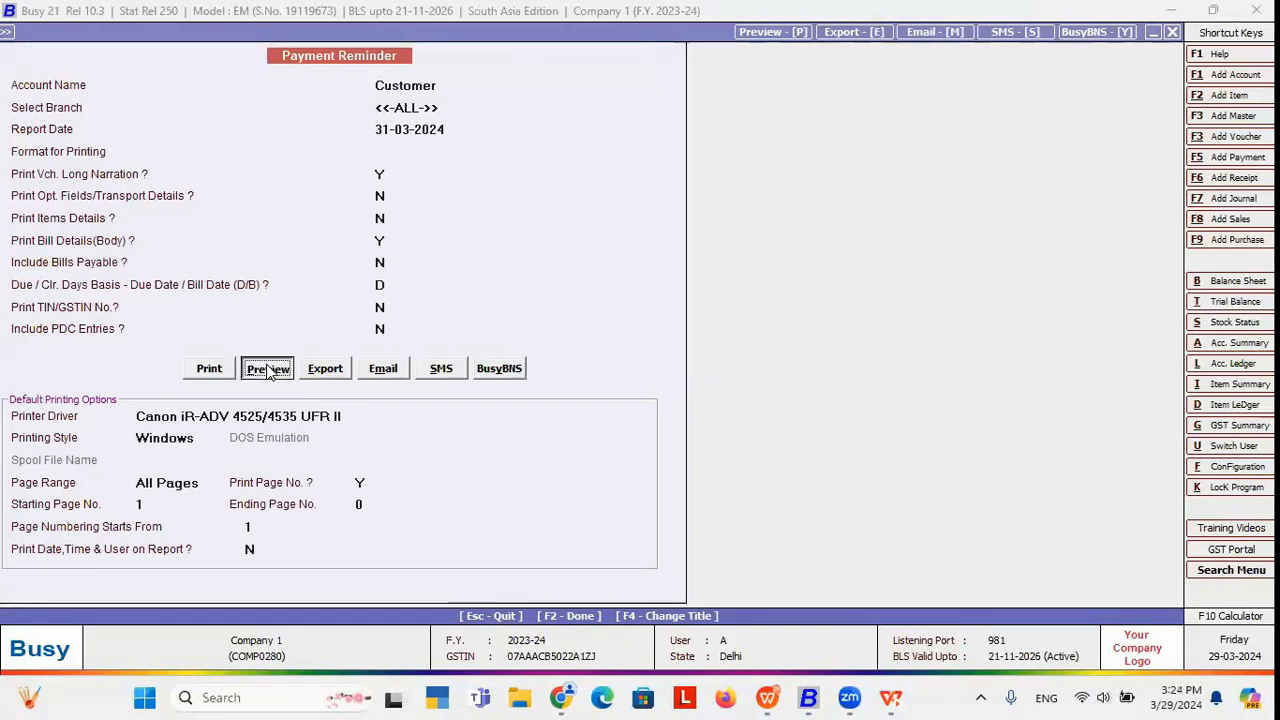
{"action": "key", "text": "Return"}
{"action": "key", "text": "Return"}
{"action": "key", "text": "Return"}
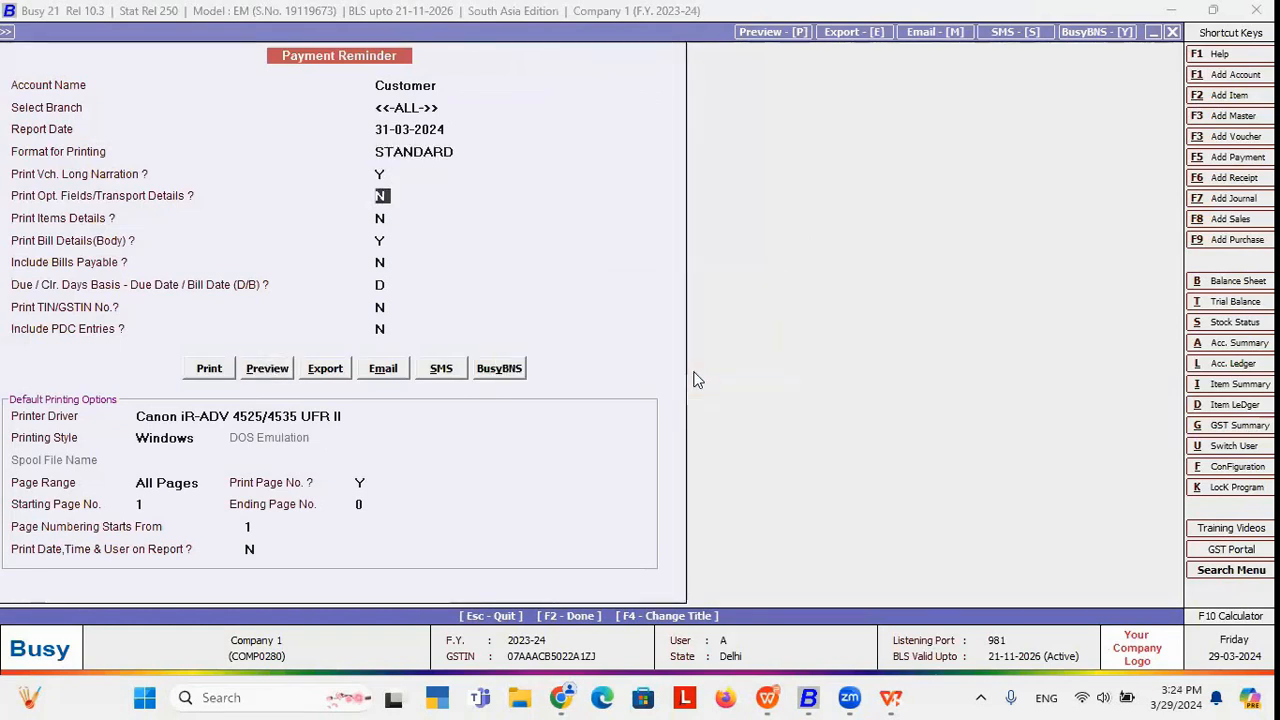
{"action": "left_click", "coordinate": [267, 369]}
Close the preview and reminder prompts, returning to the Administration configuration options.
{"action": "key", "text": "Escape"}
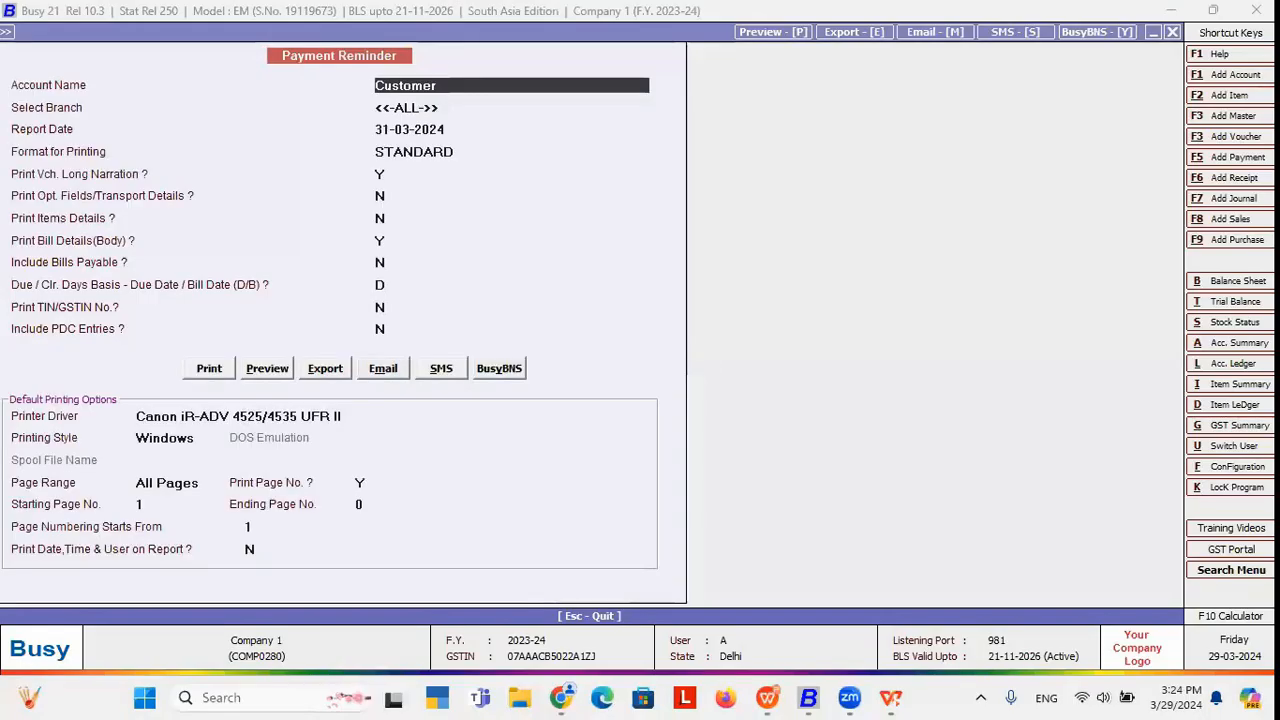
{"action": "key", "text": "Escape"}
{"action": "key", "text": "Return"}
{"action": "key", "text": "Escape"}
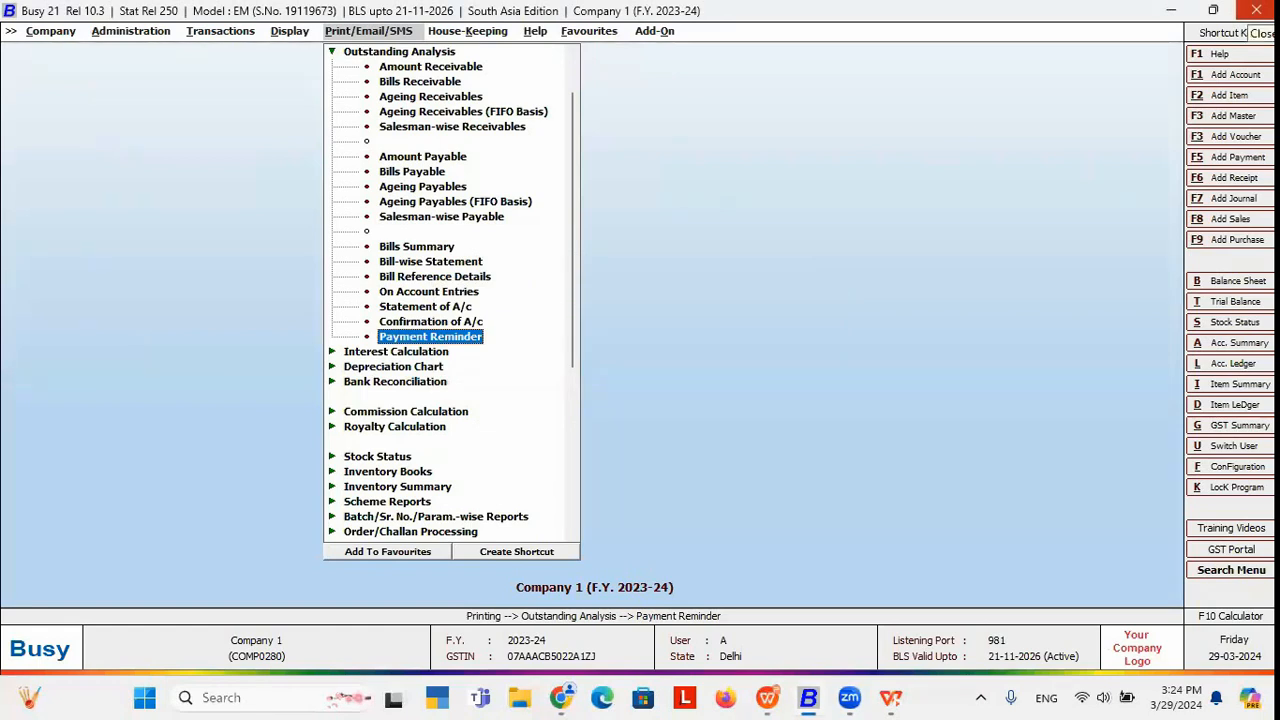
{"action": "key", "text": "Left"}
{"action": "key", "text": "Left"}
{"action": "key", "text": "Left"}
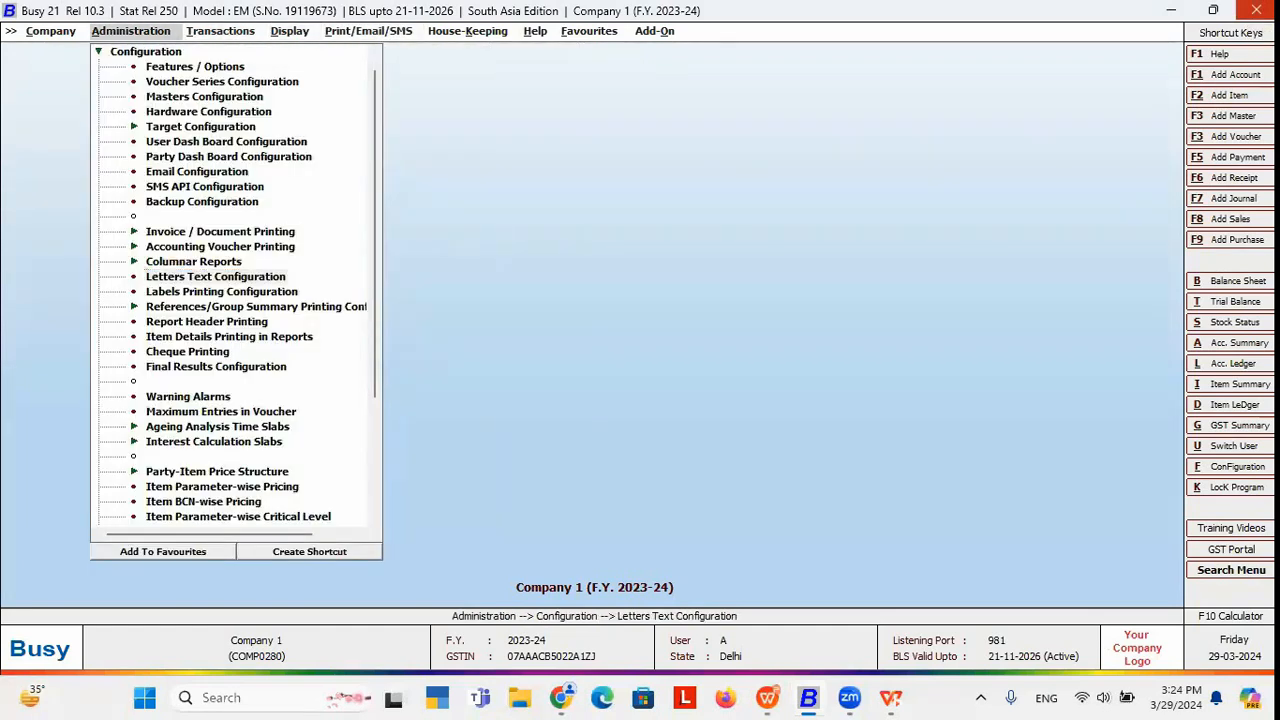
Add a Payment Reminder letter format named 'new format' and open its blank script editor.
{"action": "key", "text": "Return"}
{"action": "key", "text": "Down"}
{"action": "key", "text": "Up"}
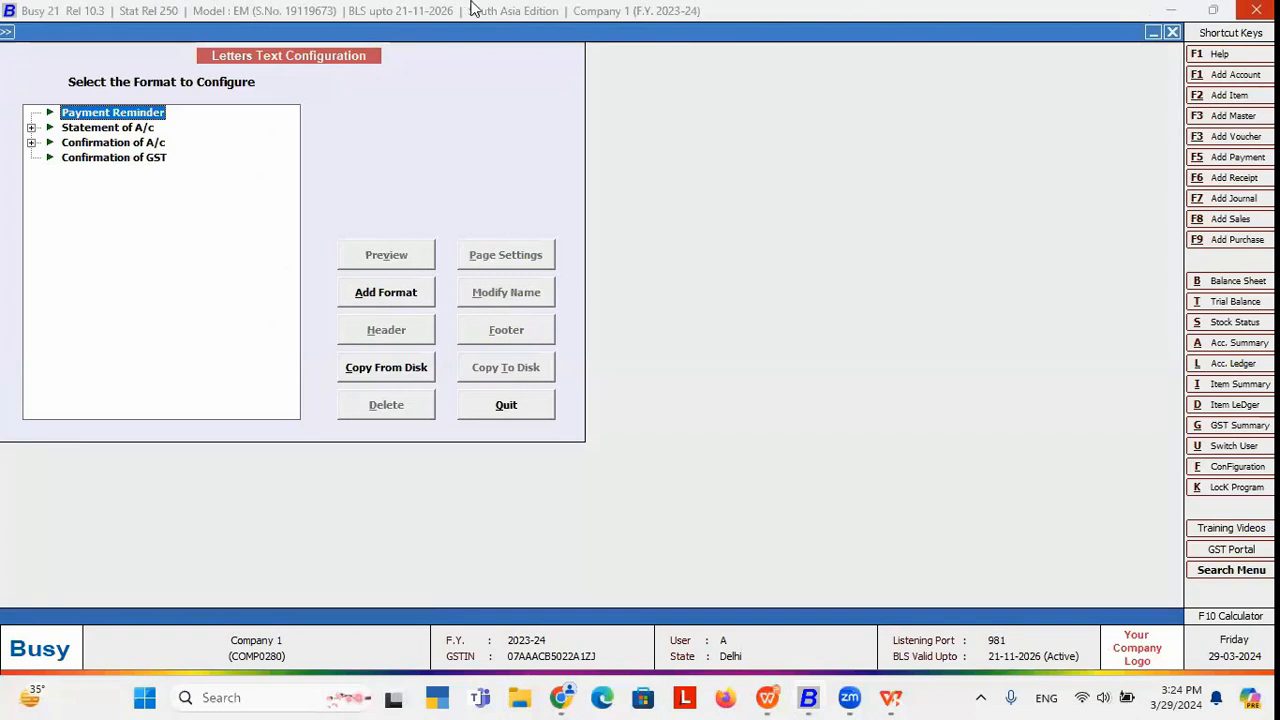
{"action": "left_click", "coordinate": [379, 299]}
{"action": "type", "text": "new"}
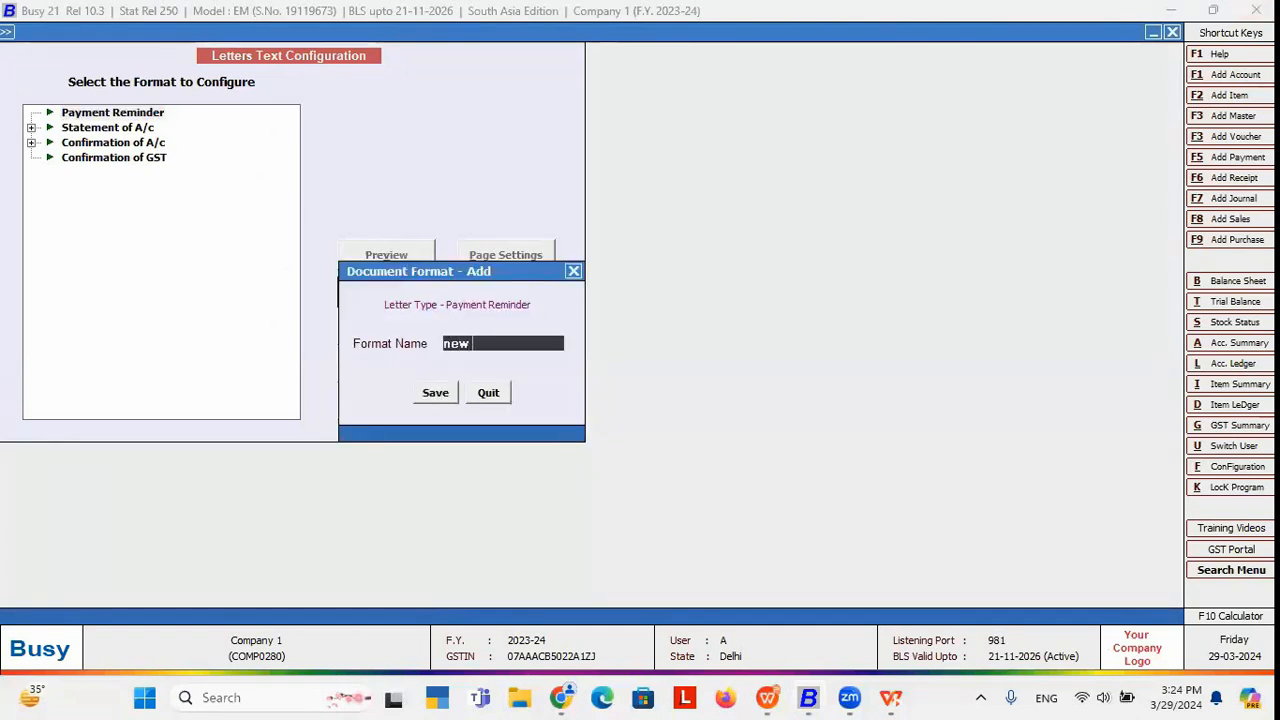
{"action": "type", "text": " format"}
{"action": "key", "text": "Return"}
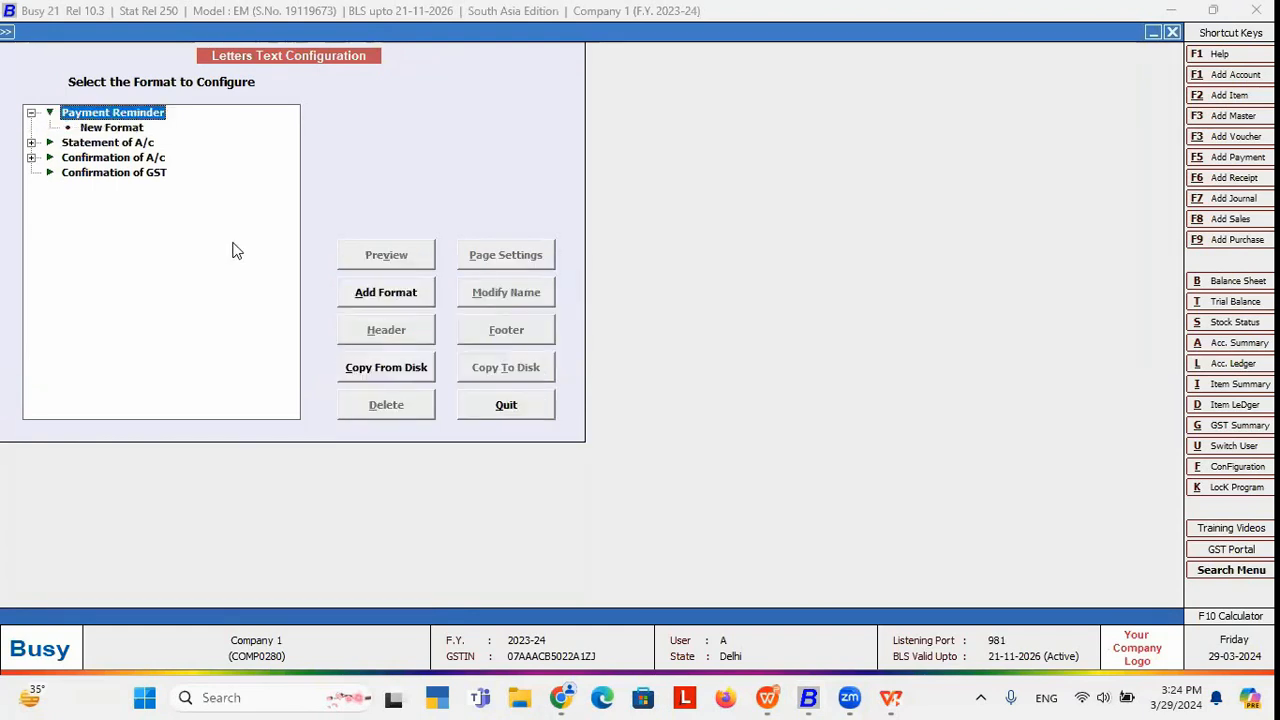
{"action": "left_click", "coordinate": [86, 128]}
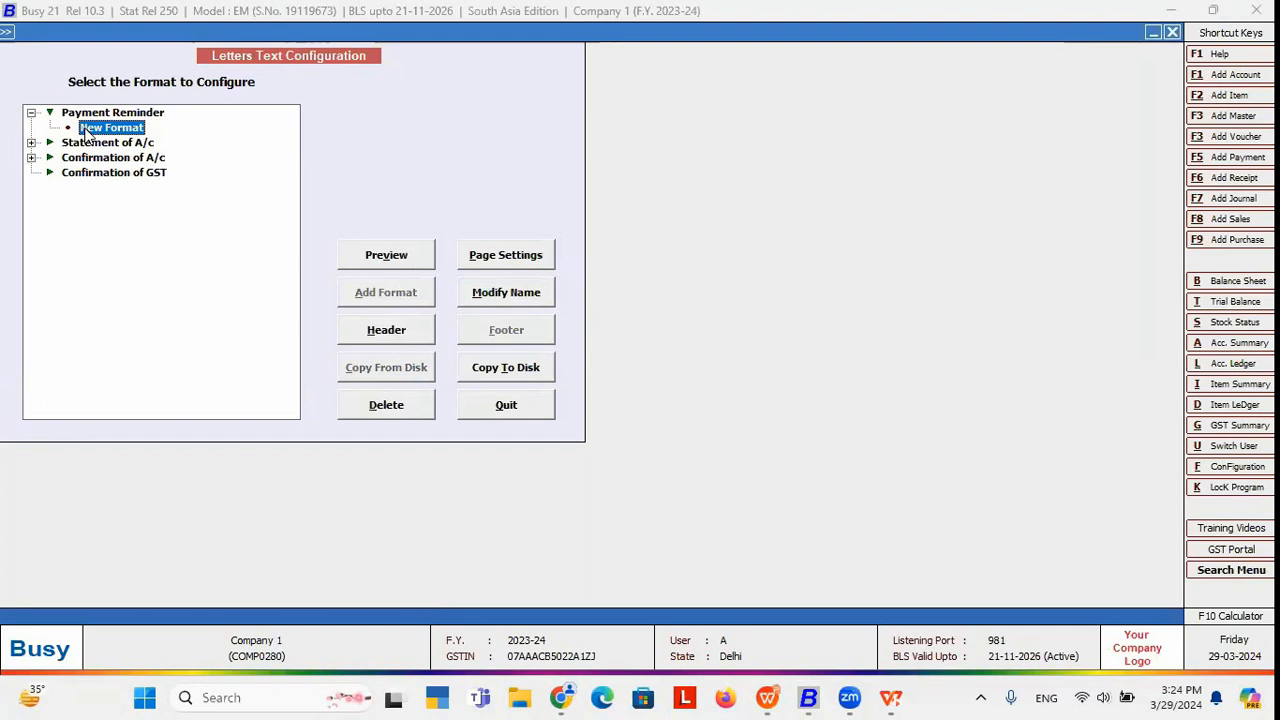
{"action": "left_click", "coordinate": [400, 340]}
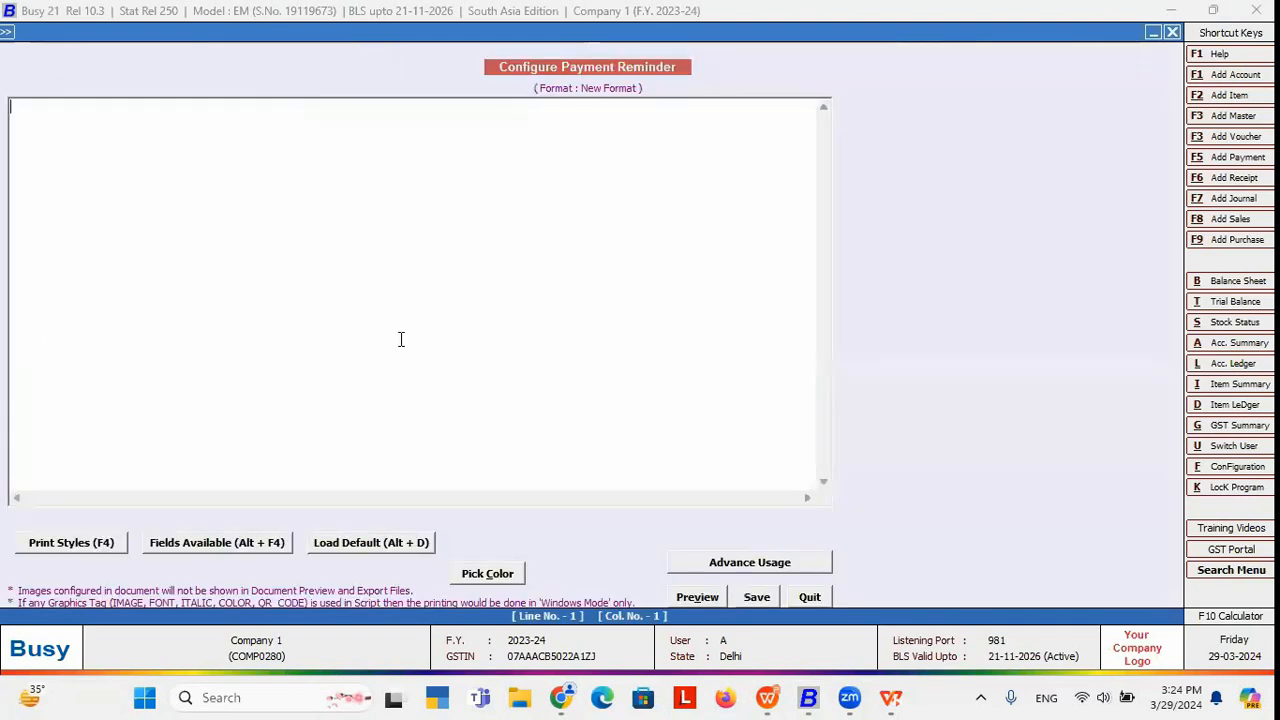
Load the default letter text using the All Pending Bills level of detail.
{"action": "left_click", "coordinate": [371, 548]}
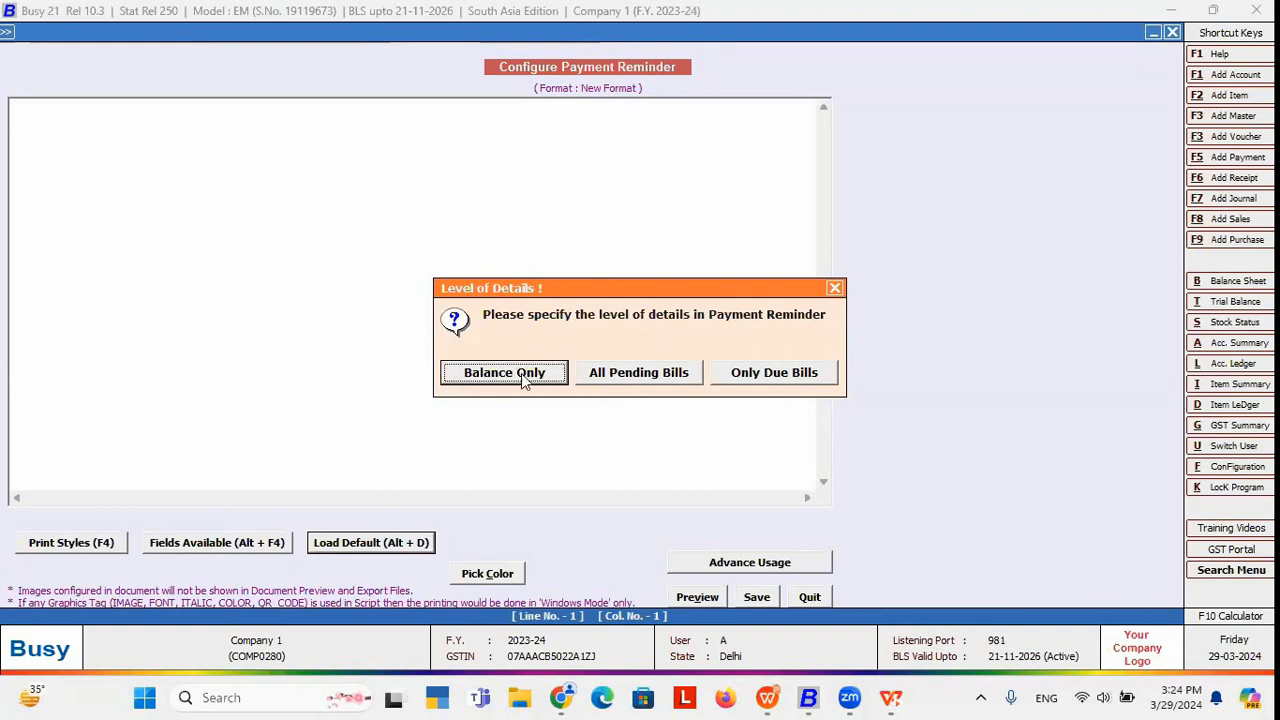
{"action": "left_click", "coordinate": [626, 373]}
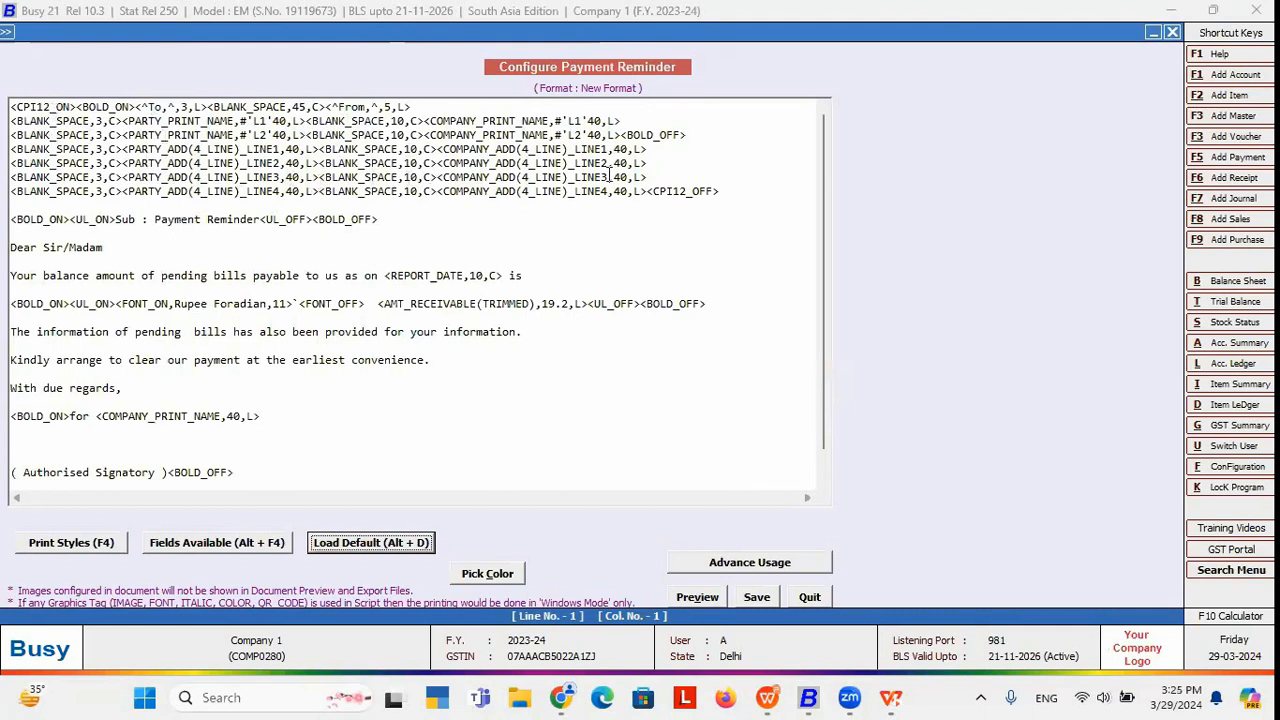
Delete the fourth address line and insert the PARTY_EMAIL field in its place.
{"action": "left_click", "coordinate": [732, 190]}
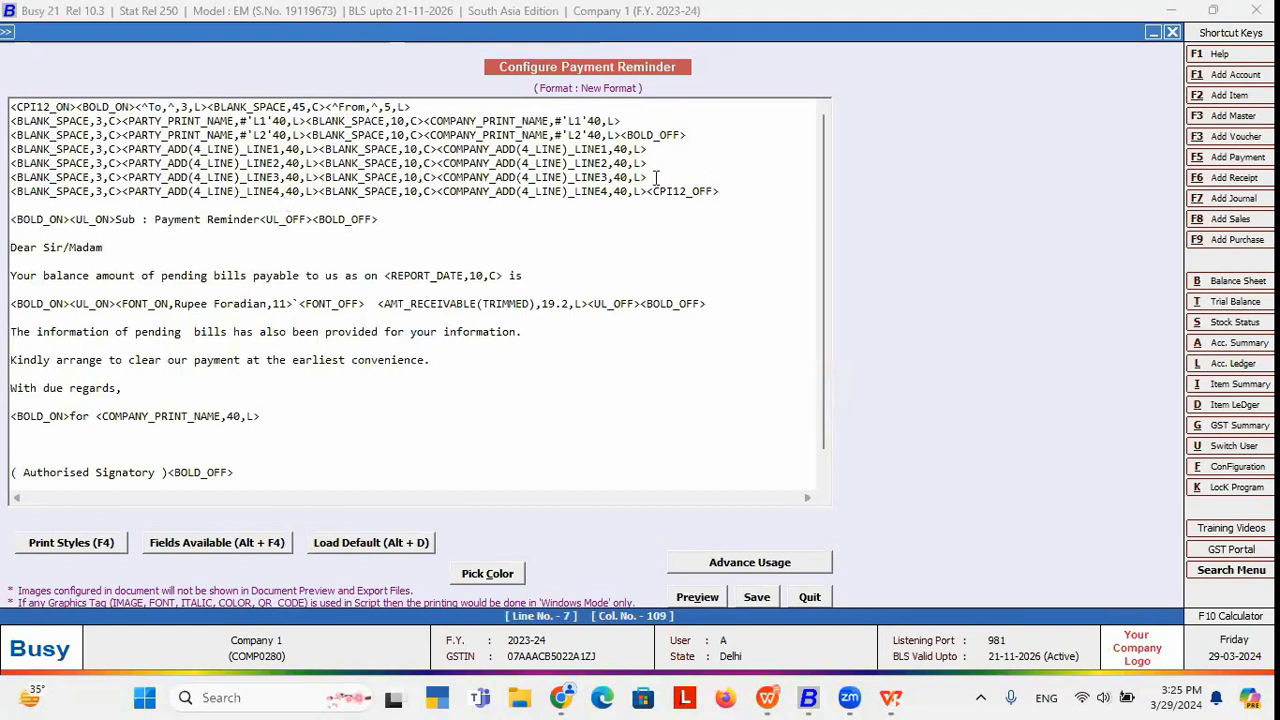
{"action": "left_click_drag", "start_coordinate": [735, 195], "coordinate": [5, 203]}
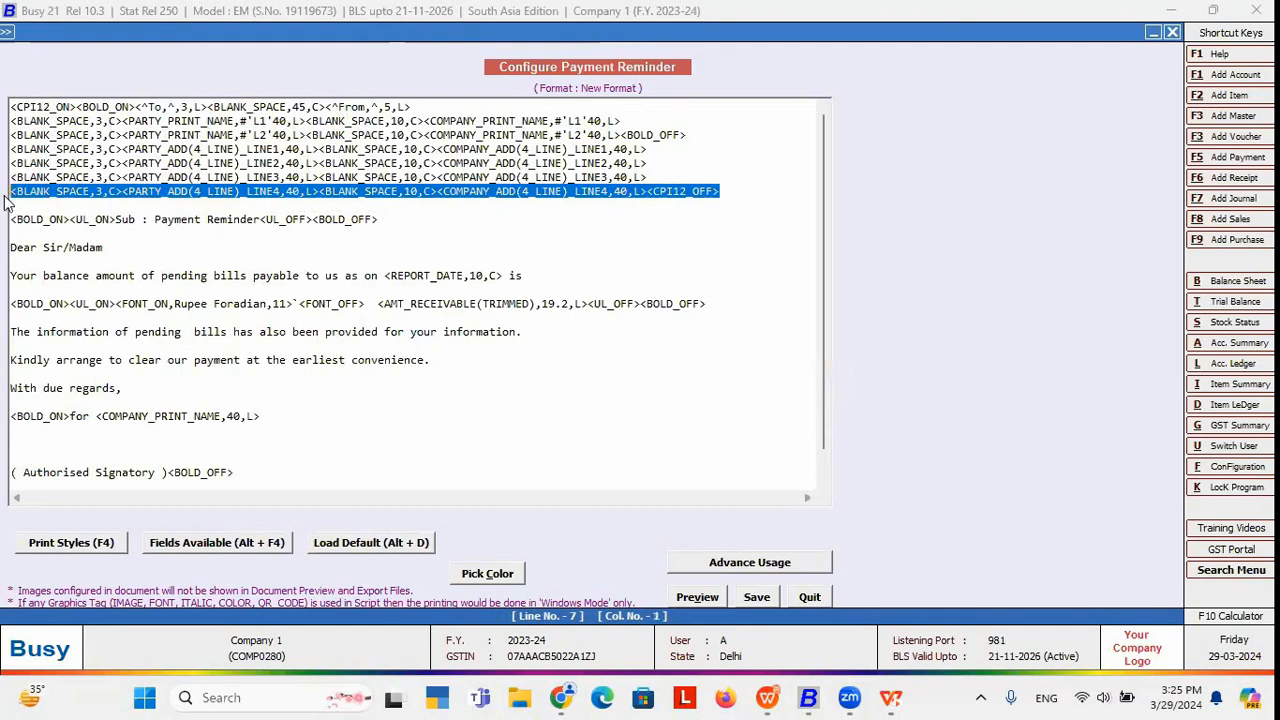
{"action": "key", "text": "Delete"}
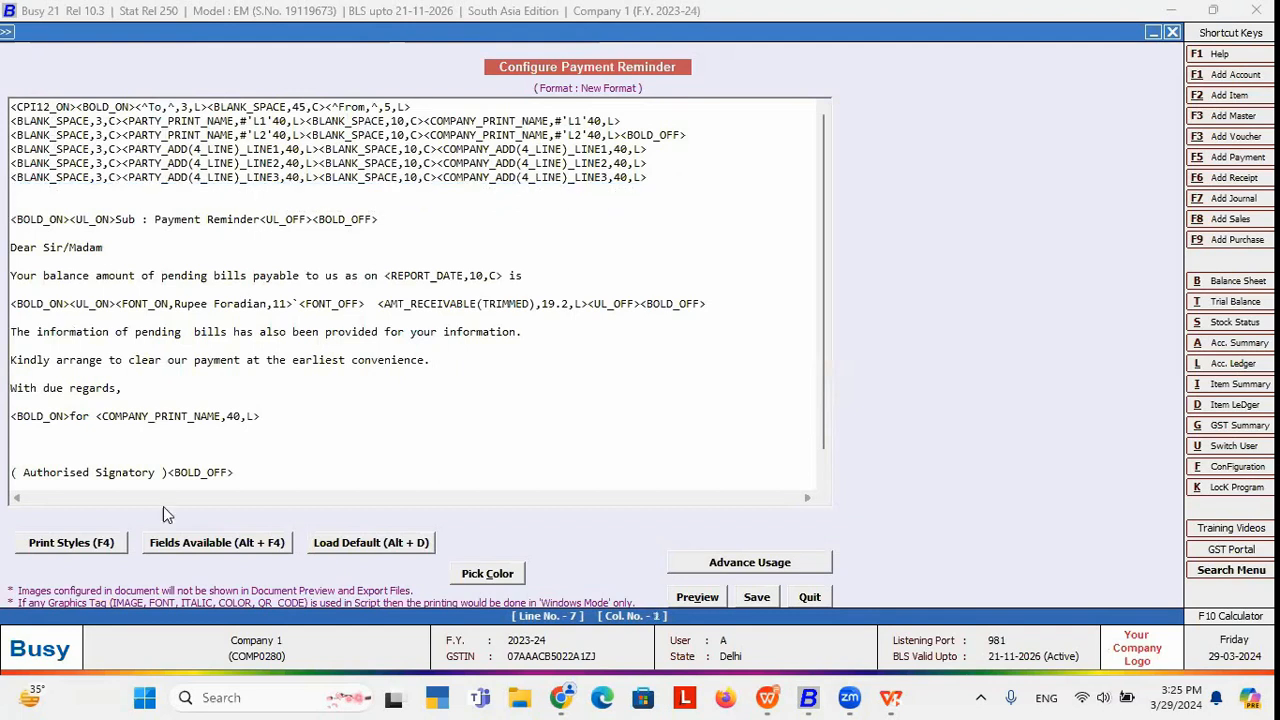
{"action": "left_click", "coordinate": [182, 543]}
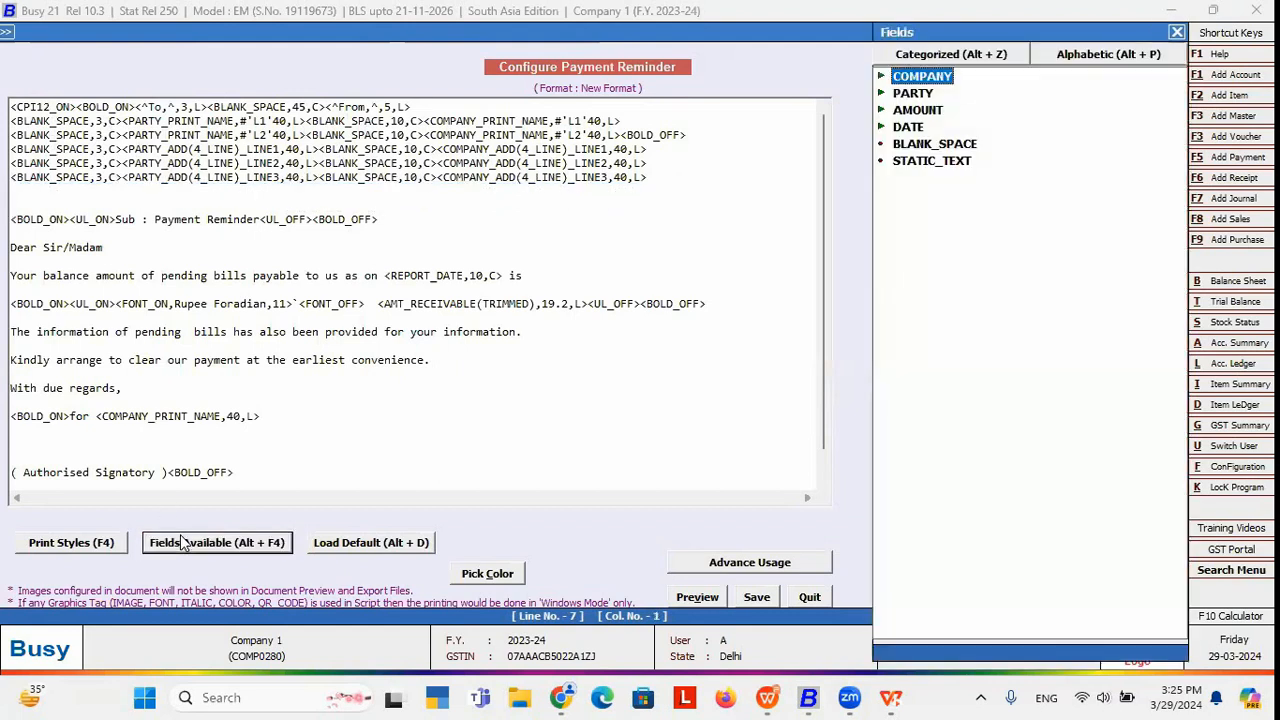
{"action": "double_click", "coordinate": [914, 94]}
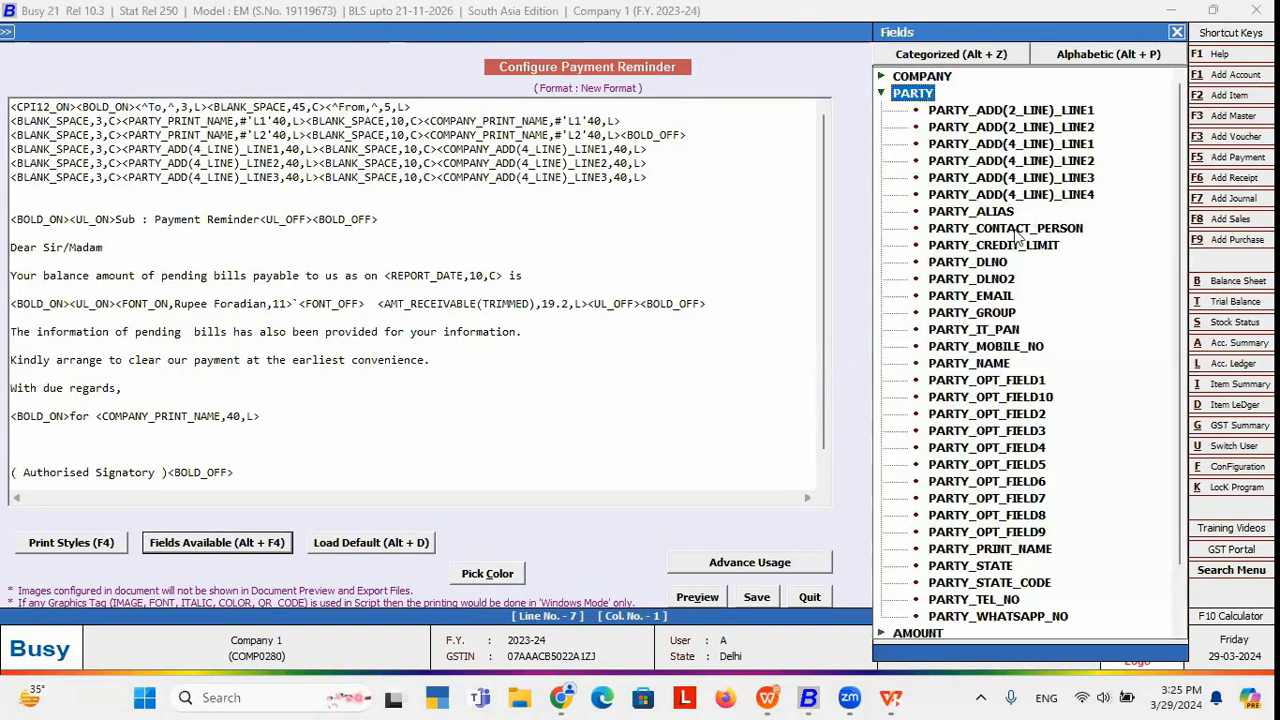
{"action": "double_click", "coordinate": [970, 297]}
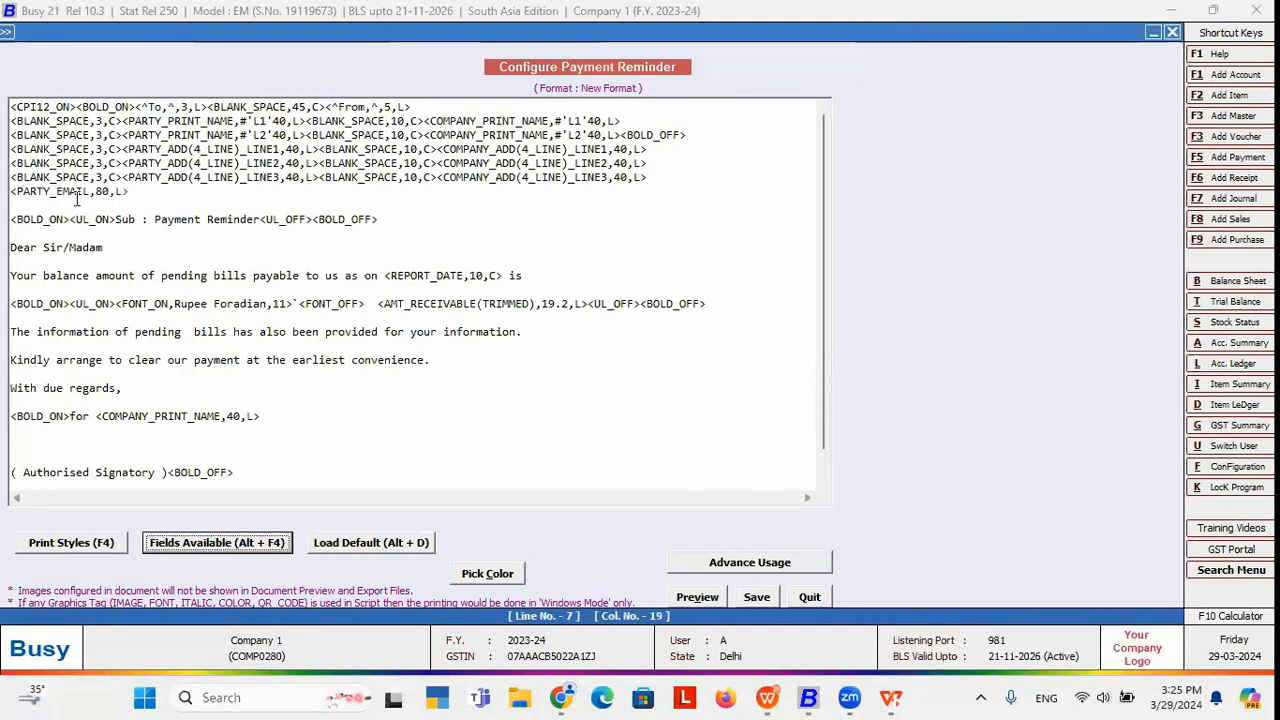
{"action": "key", "text": "Return"}
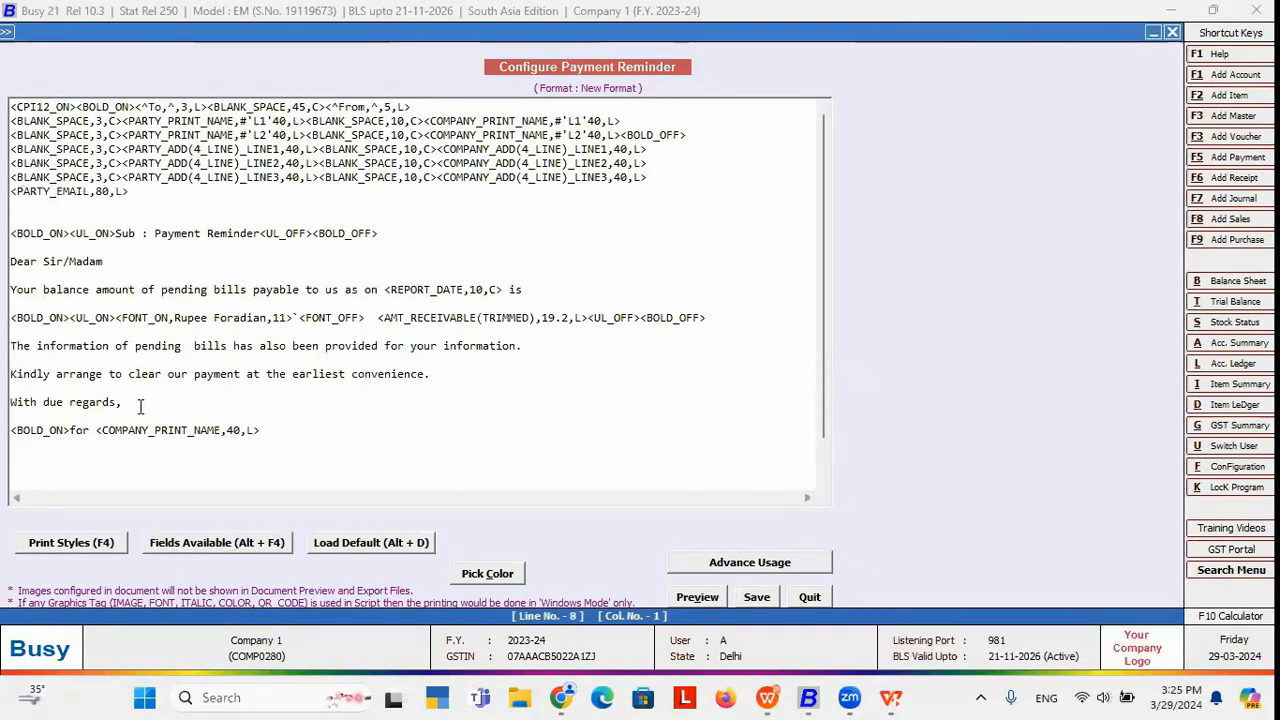
Add a PARTY_MOBILE_NO line below it and save the format, confirming the warnings.
{"action": "left_click", "coordinate": [201, 545]}
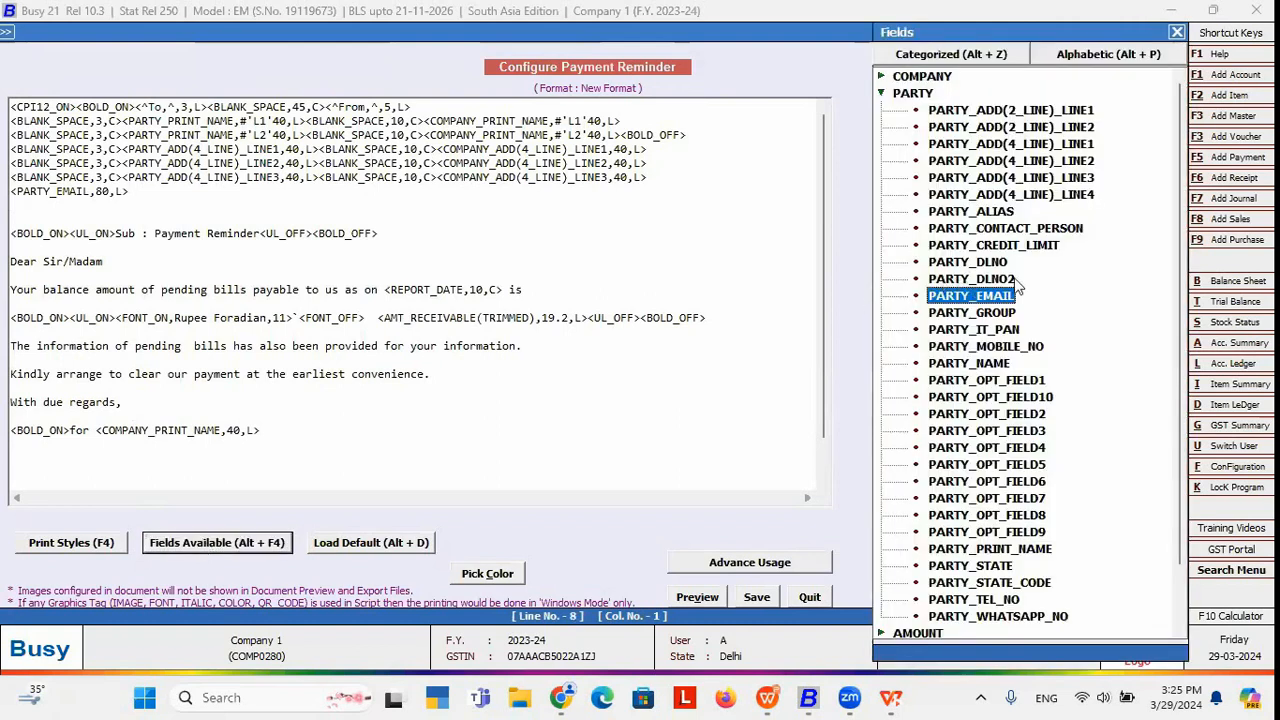
{"action": "left_click_drag", "start_coordinate": [1185, 230], "coordinate": [1175, 292]}
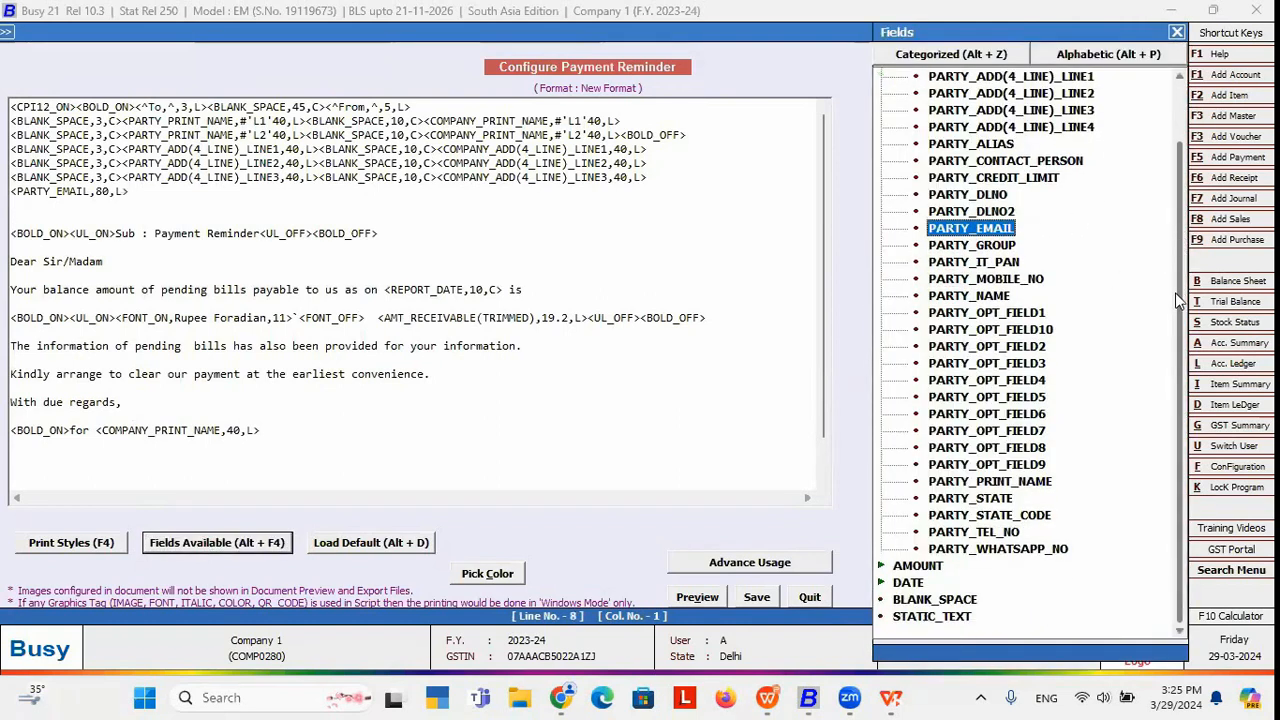
{"action": "double_click", "coordinate": [1007, 287]}
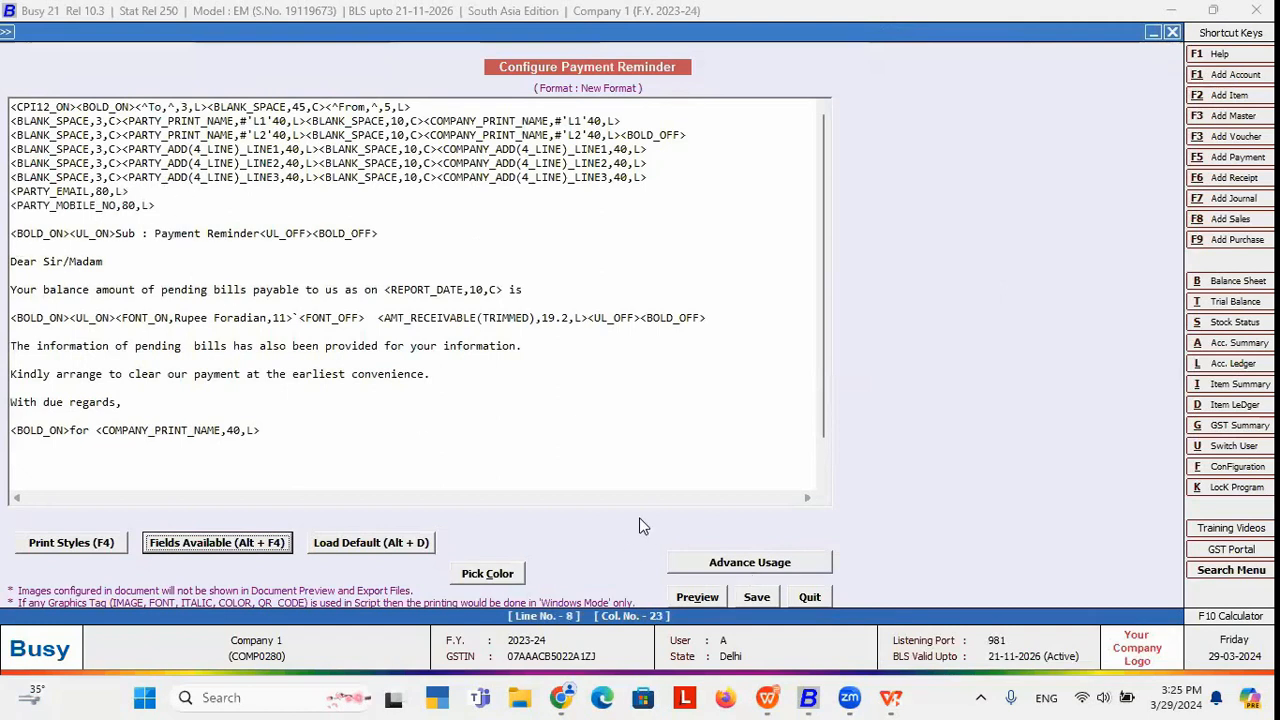
{"action": "key", "text": "F2"}
{"action": "left_click", "coordinate": [686, 387]}
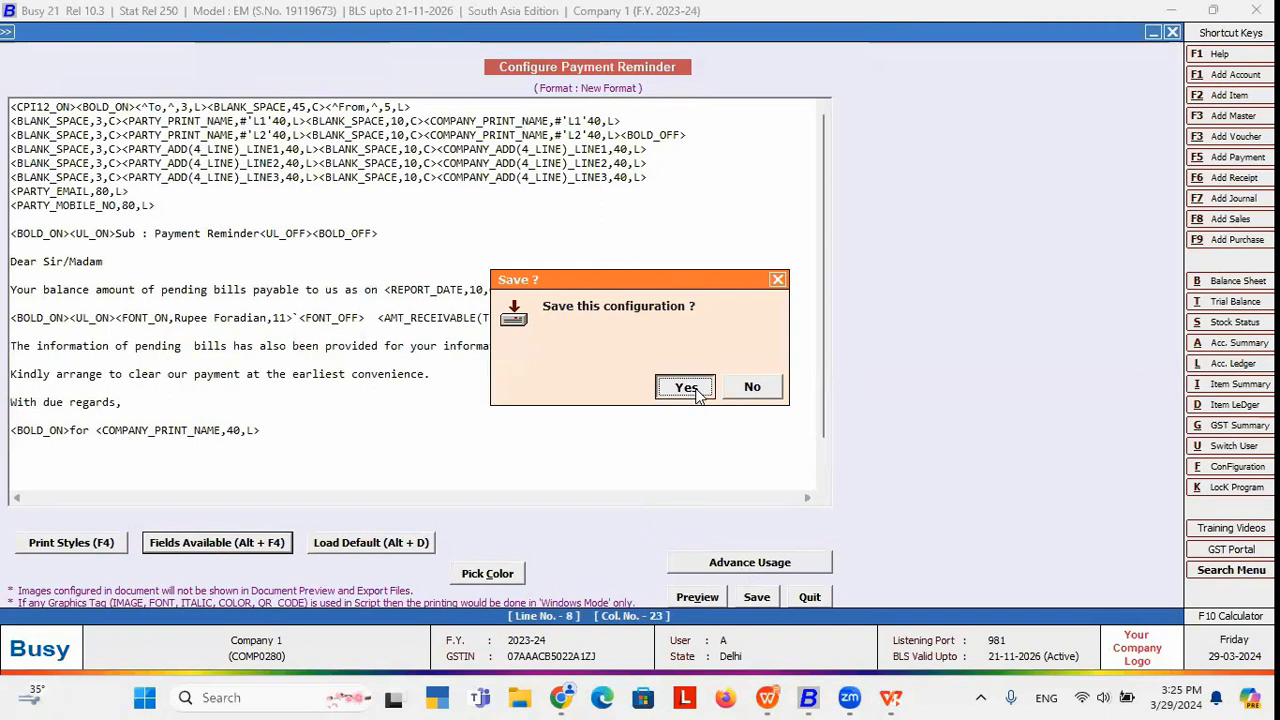
{"action": "left_click", "coordinate": [686, 387]}
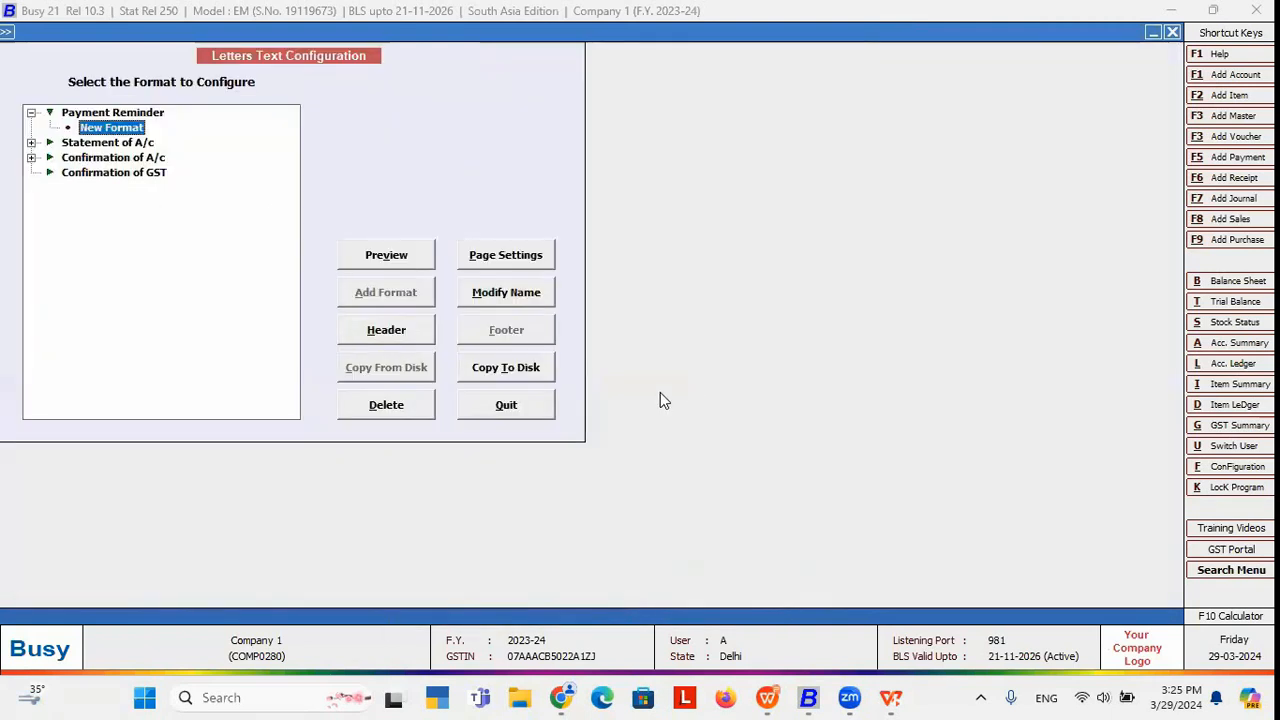
Start a Payment Reminder showing pending bills for a single party.
{"action": "left_click", "coordinate": [494, 404]}
{"action": "key", "text": "Right"}
{"action": "key", "text": "Right"}
{"action": "key", "text": "Right"}
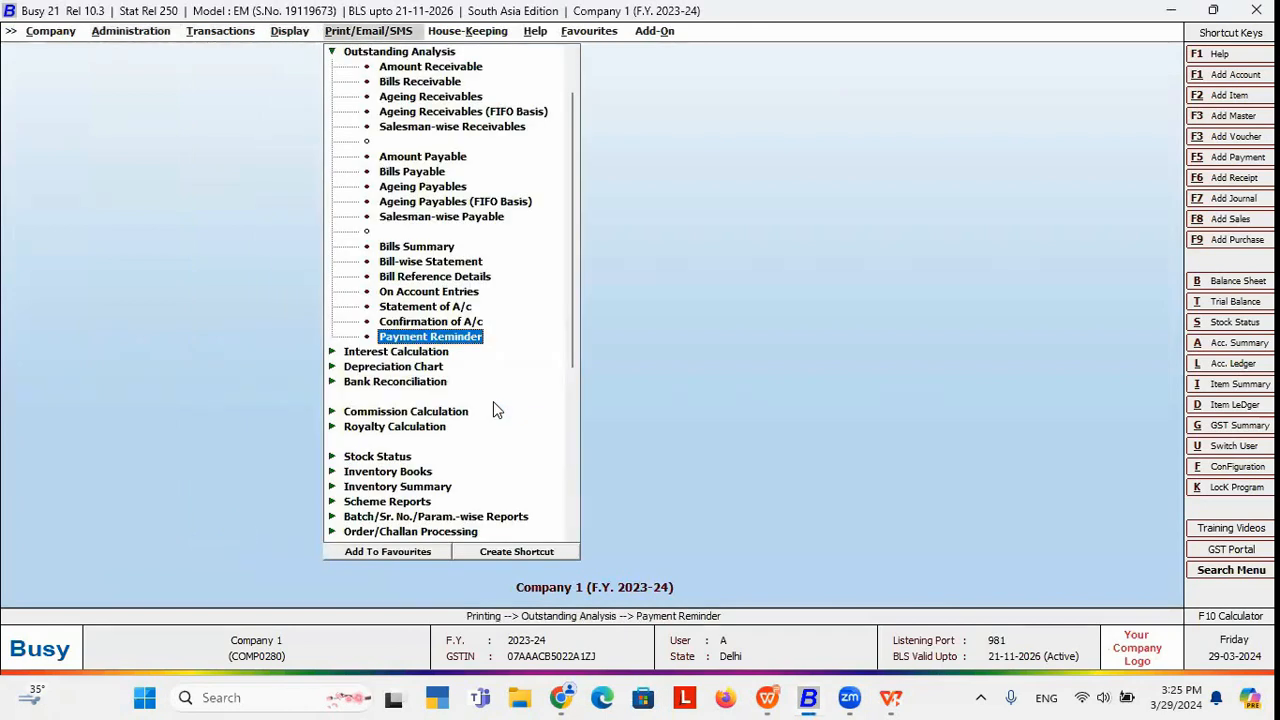
{"action": "key", "text": "Return"}
{"action": "key", "text": "Right"}
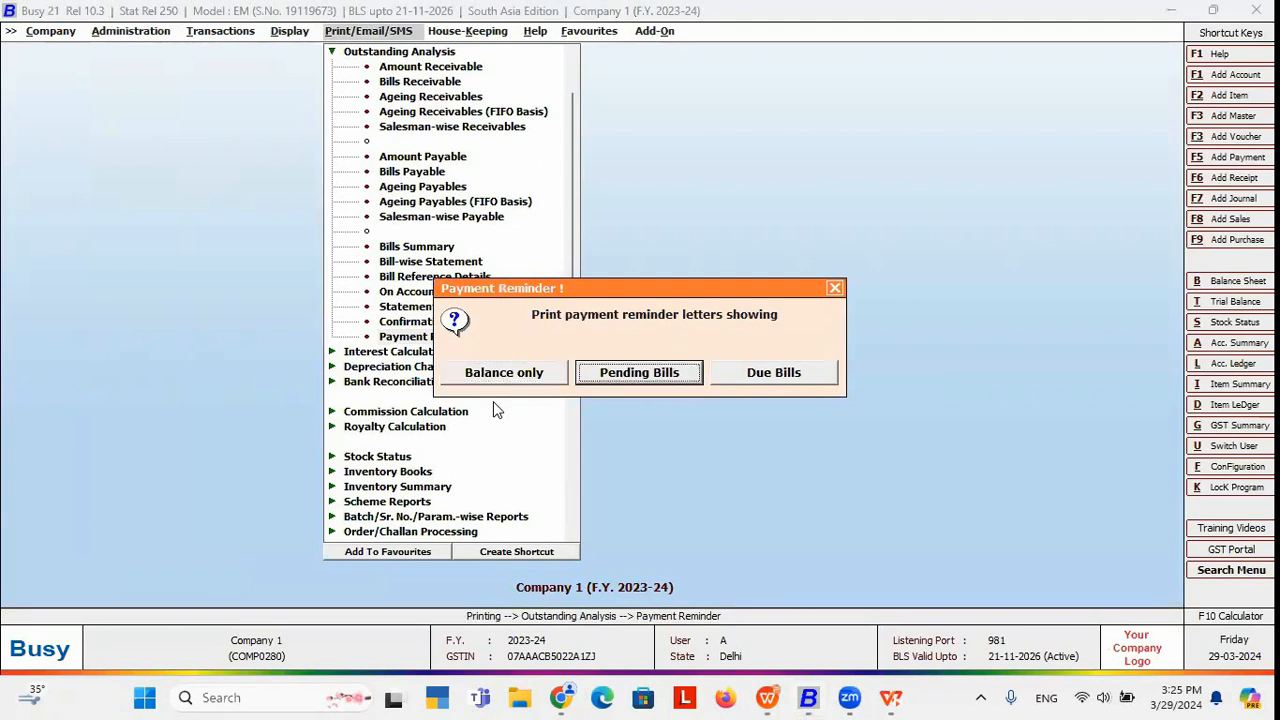
{"action": "key", "text": "Return"}
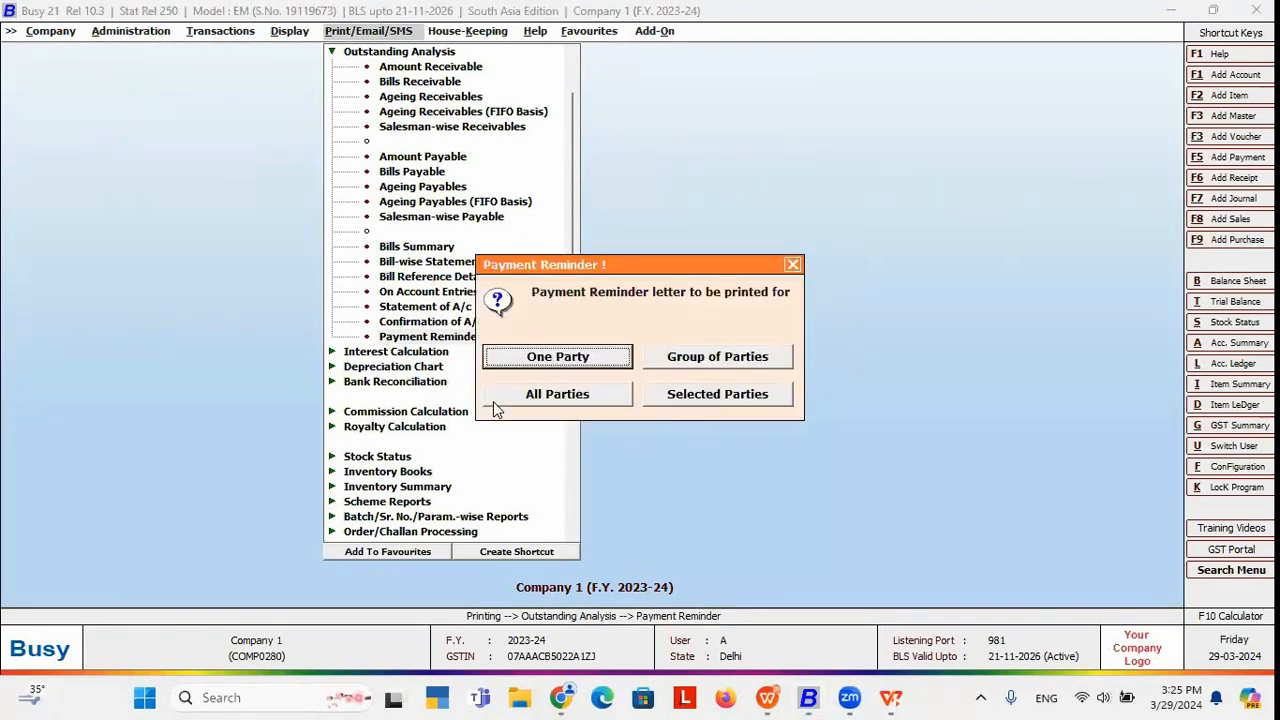
{"action": "key", "text": "Return"}
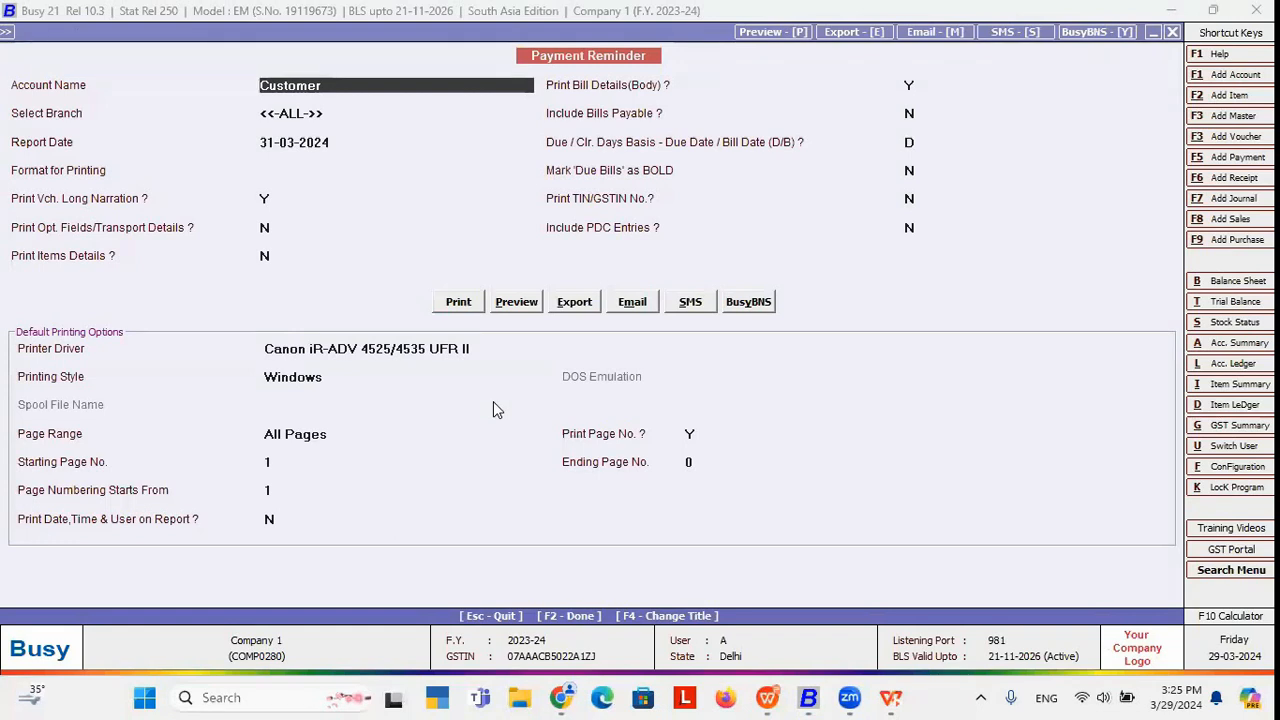
Select the Customer account and New Format, then preview the reminder.
{"action": "key", "text": "BackSpace"}
{"action": "type", "text": "cus"}
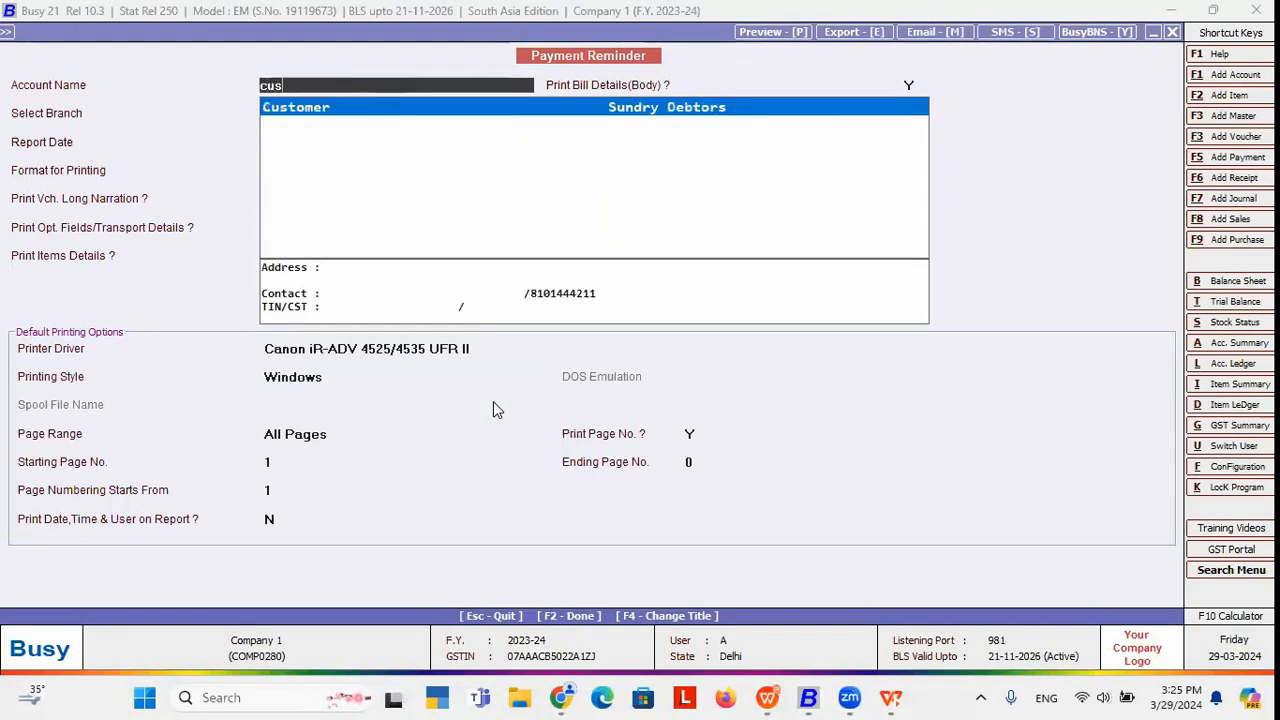
{"action": "key", "text": "Return"}
{"action": "key", "text": "Return"}
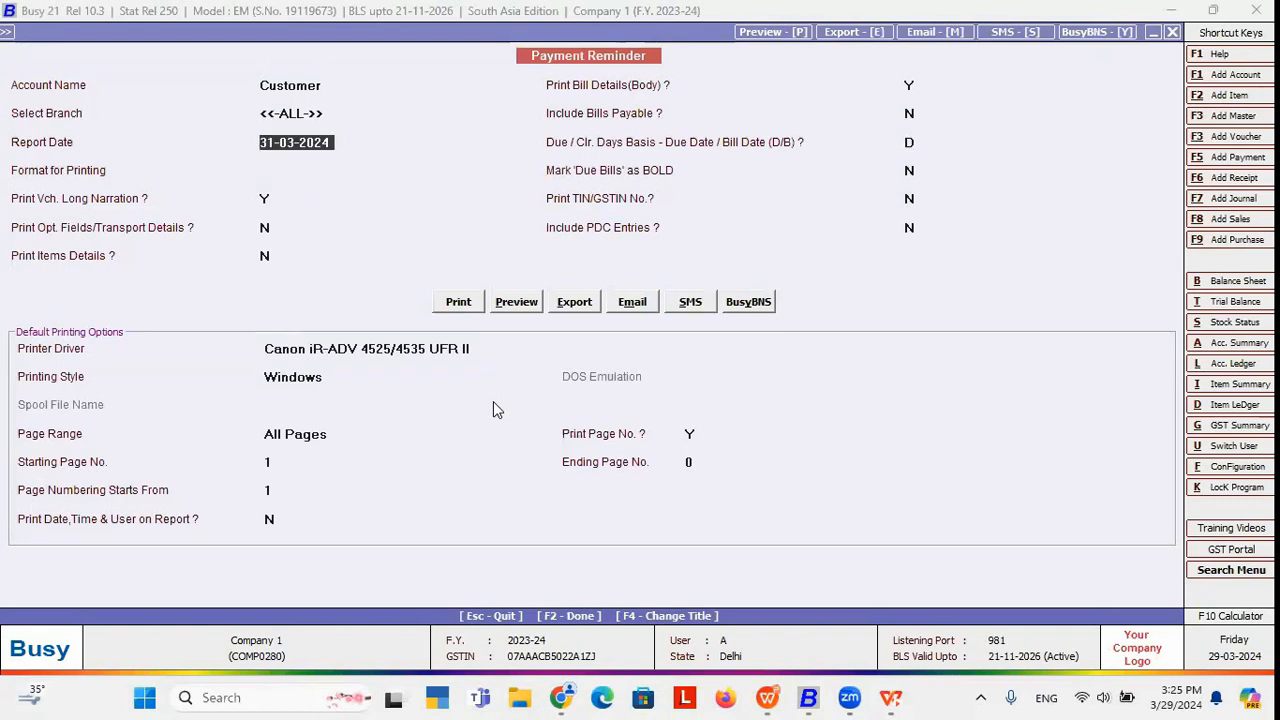
{"action": "key", "text": "Return"}
{"action": "key", "text": "Down"}
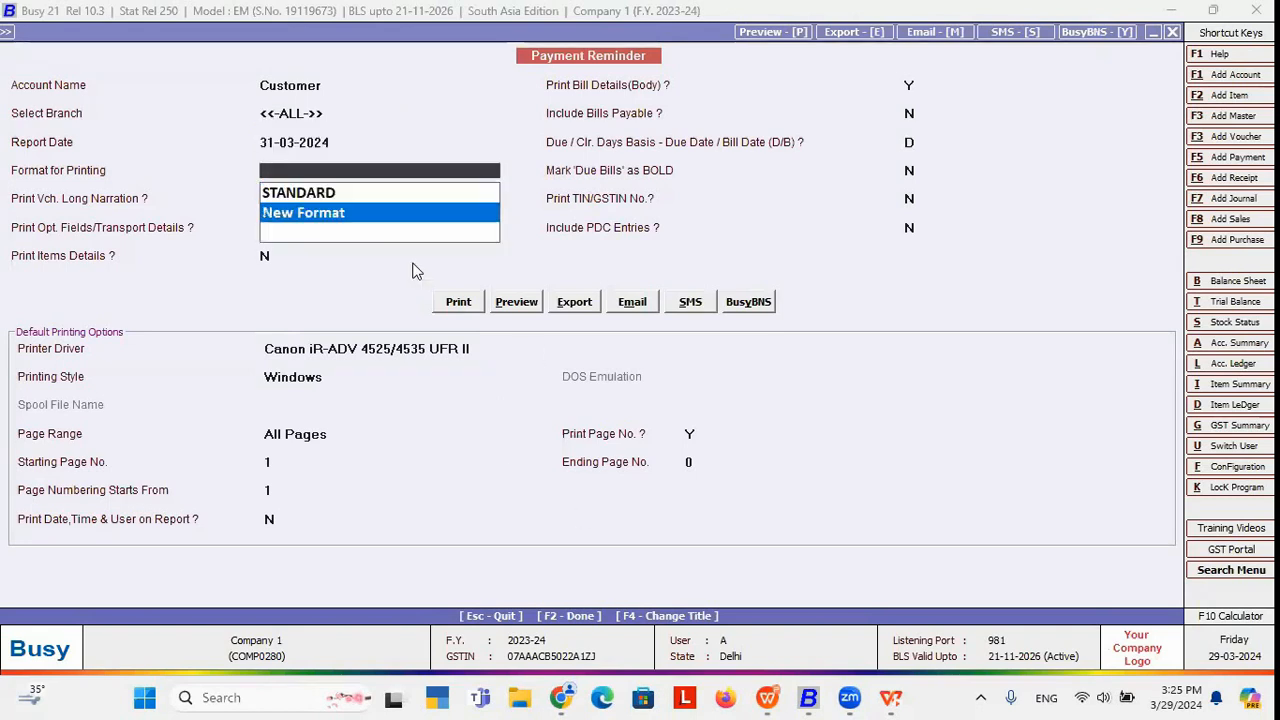
{"action": "left_click", "coordinate": [304, 216]}
{"action": "left_click", "coordinate": [340, 172]}
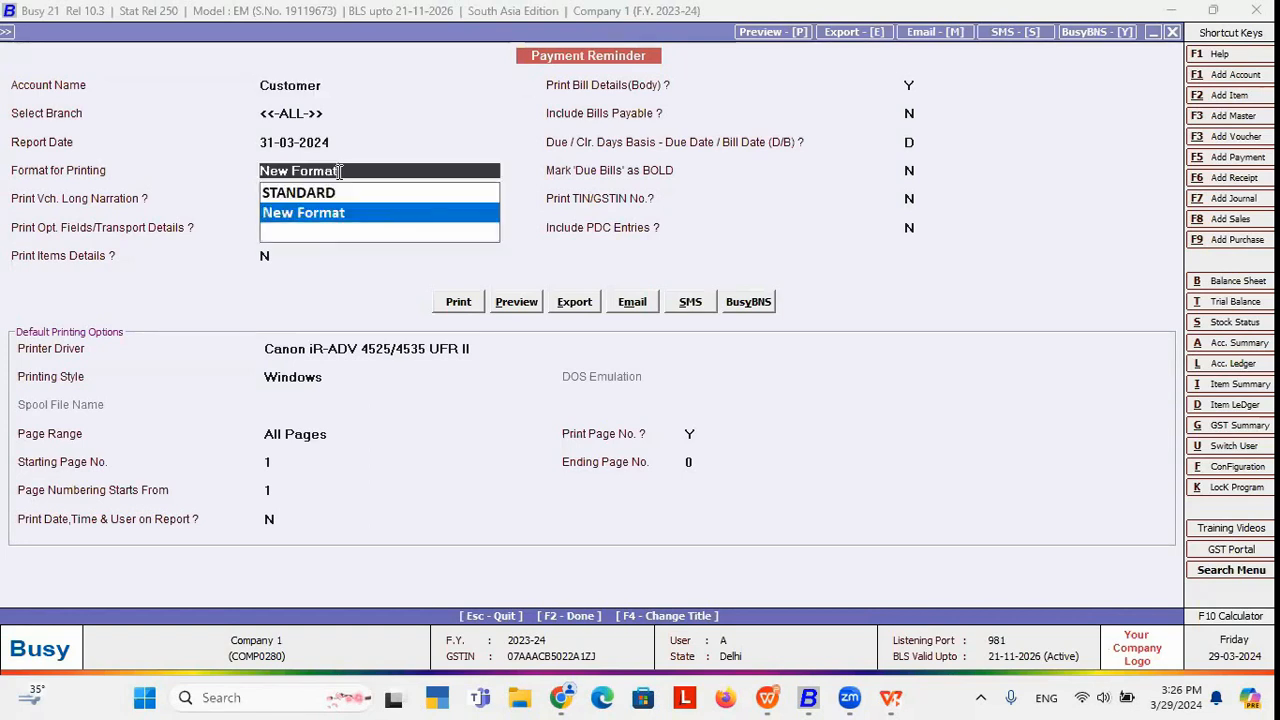
{"action": "left_click", "coordinate": [518, 302]}
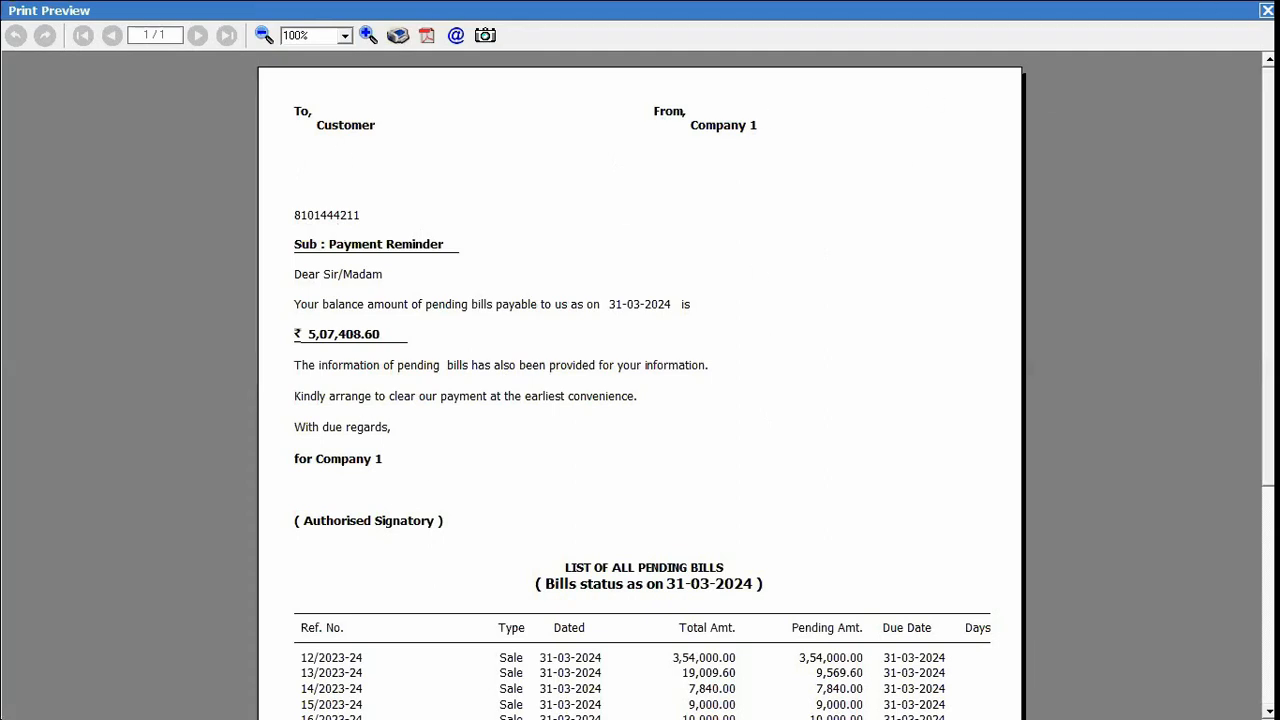
{"action": "left_click", "coordinate": [1267, 10]}
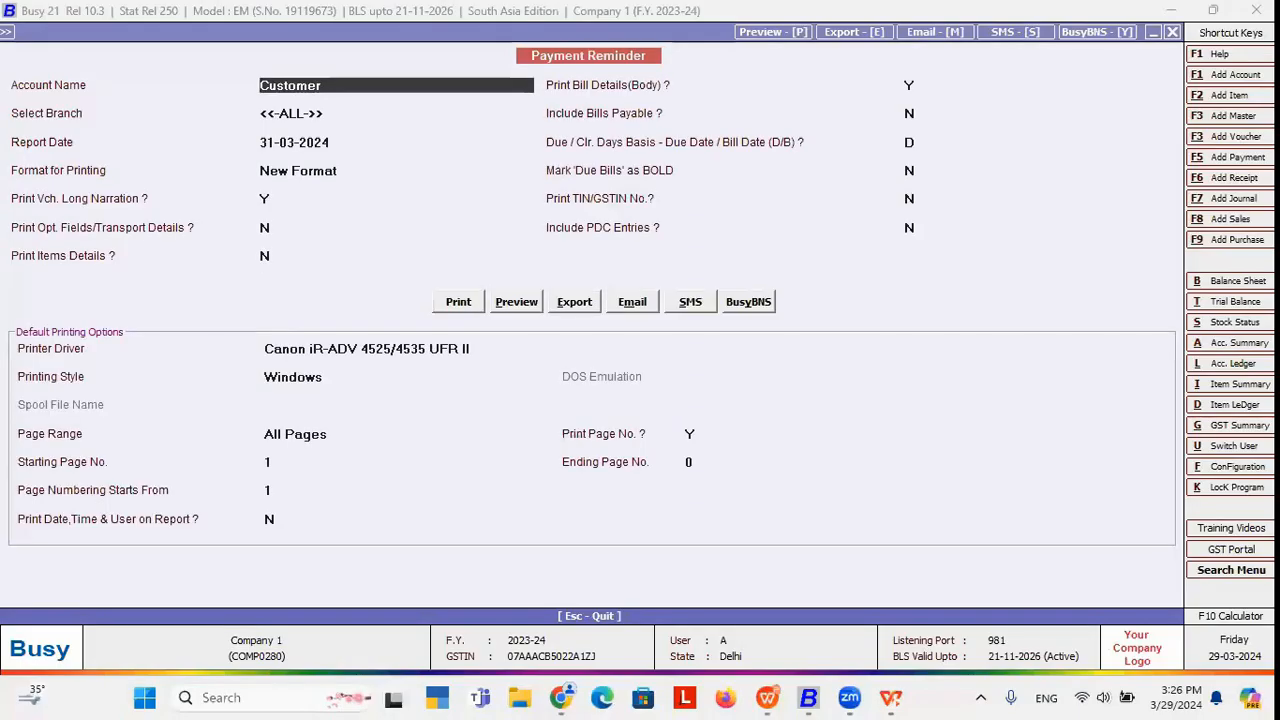
Open GST Reports > Confirmation of GST on a monthly basis.
{"action": "key", "text": "Escape"}
{"action": "key", "text": "Escape"}
{"action": "key", "text": "Down"}
{"action": "key", "text": "Down"}
{"action": "key", "text": "Down"}
{"action": "key", "text": "Down"}
{"action": "key", "text": "Down"}
{"action": "key", "text": "Down"}
{"action": "key", "text": "Down"}
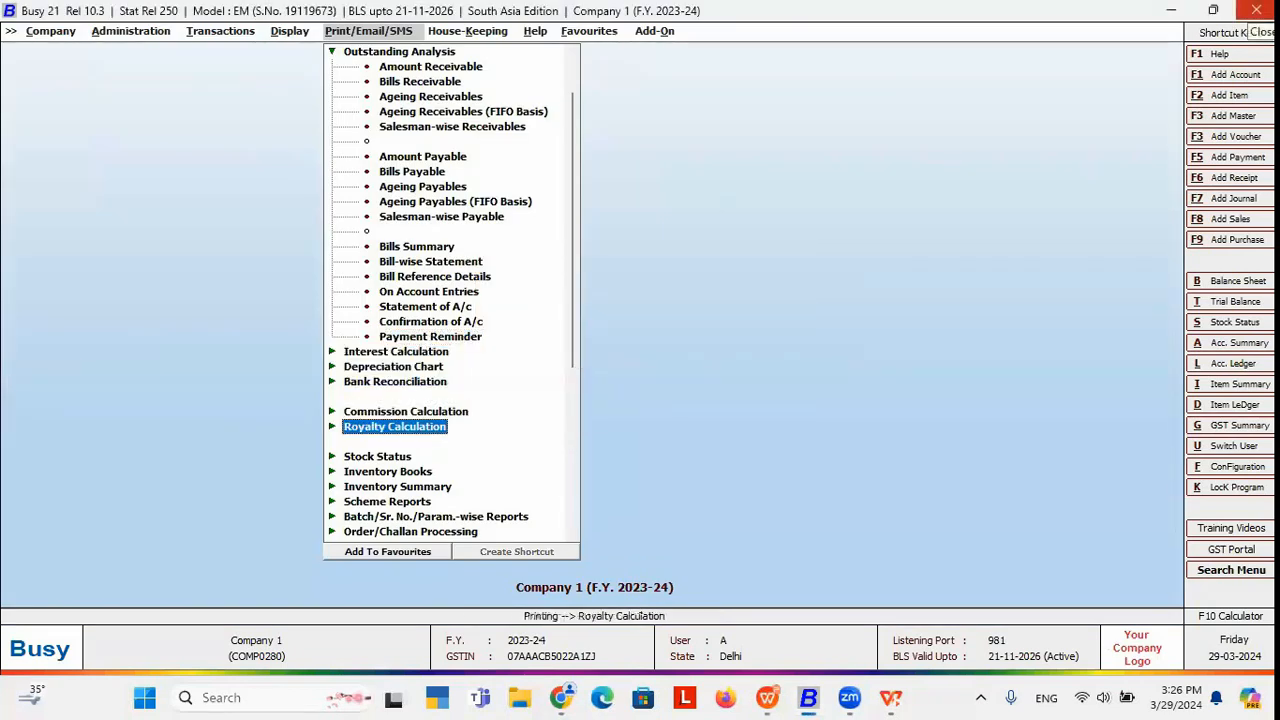
{"action": "key", "text": "Down"}
{"action": "key", "text": "Down"}
{"action": "key", "text": "Down"}
{"action": "key", "text": "Down"}
{"action": "key", "text": "Down"}
{"action": "key", "text": "Down"}
{"action": "key", "text": "Down"}
{"action": "key", "text": "Down"}
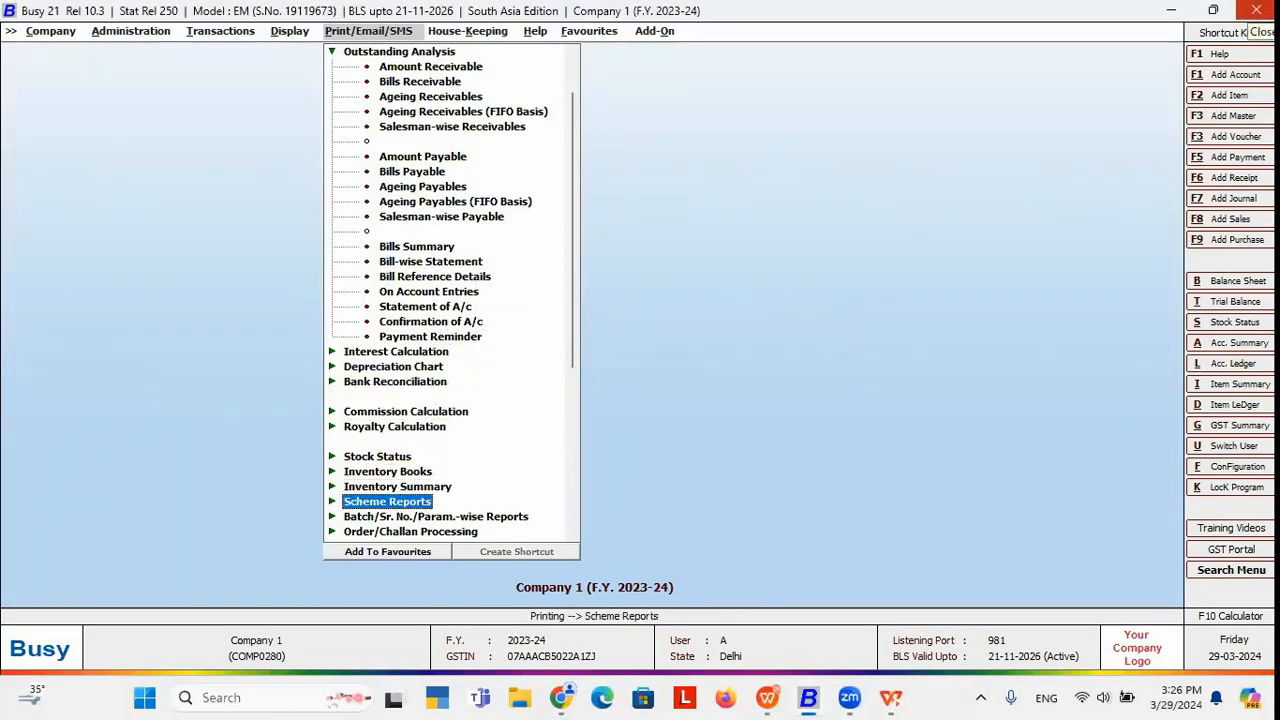
{"action": "key", "text": "Up"}
{"action": "key", "text": "Right"}
{"action": "key", "text": "Down"}
{"action": "key", "text": "Down"}
{"action": "key", "text": "Down"}
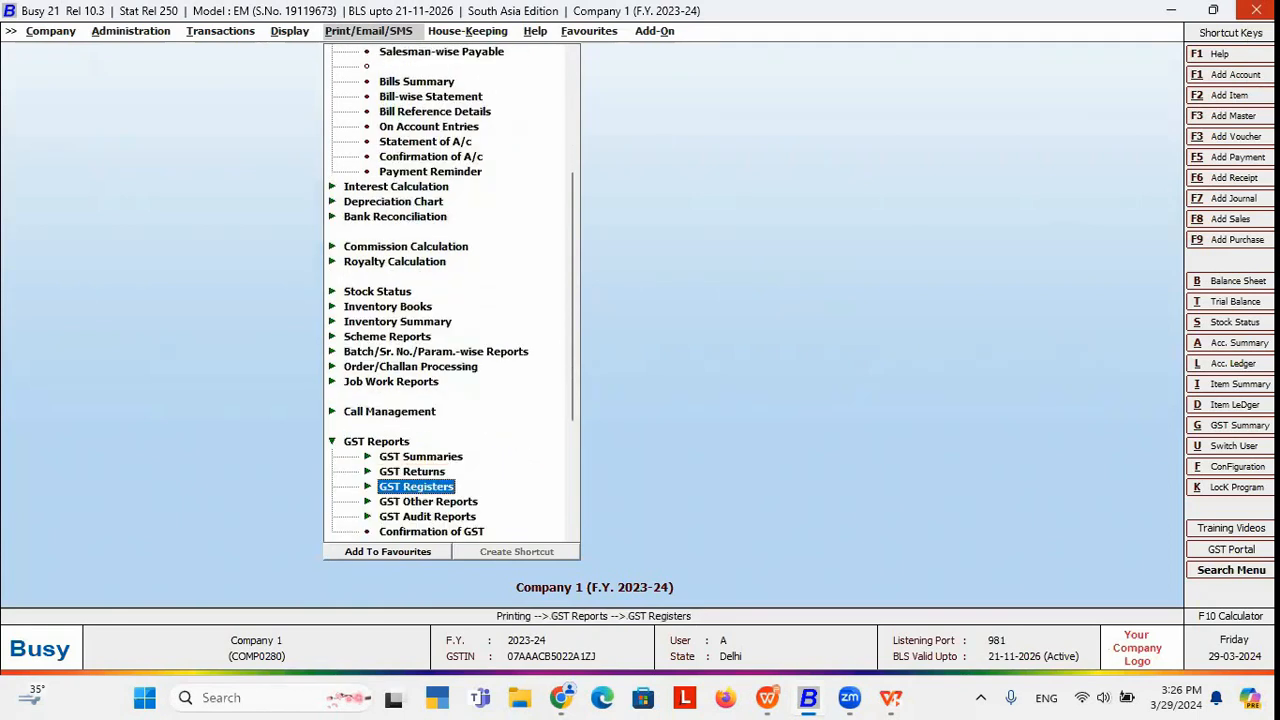
{"action": "key", "text": "Down"}
{"action": "key", "text": "Down"}
{"action": "key", "text": "Down"}
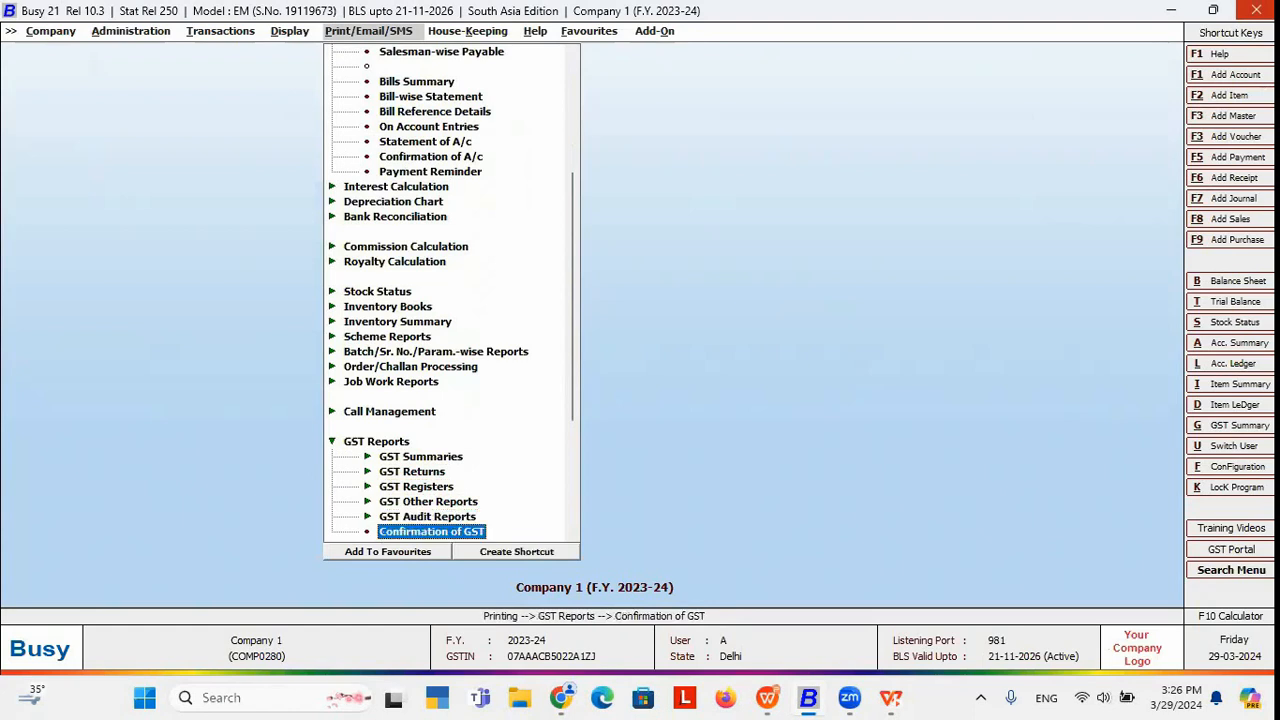
{"action": "left_click", "coordinate": [467, 531]}
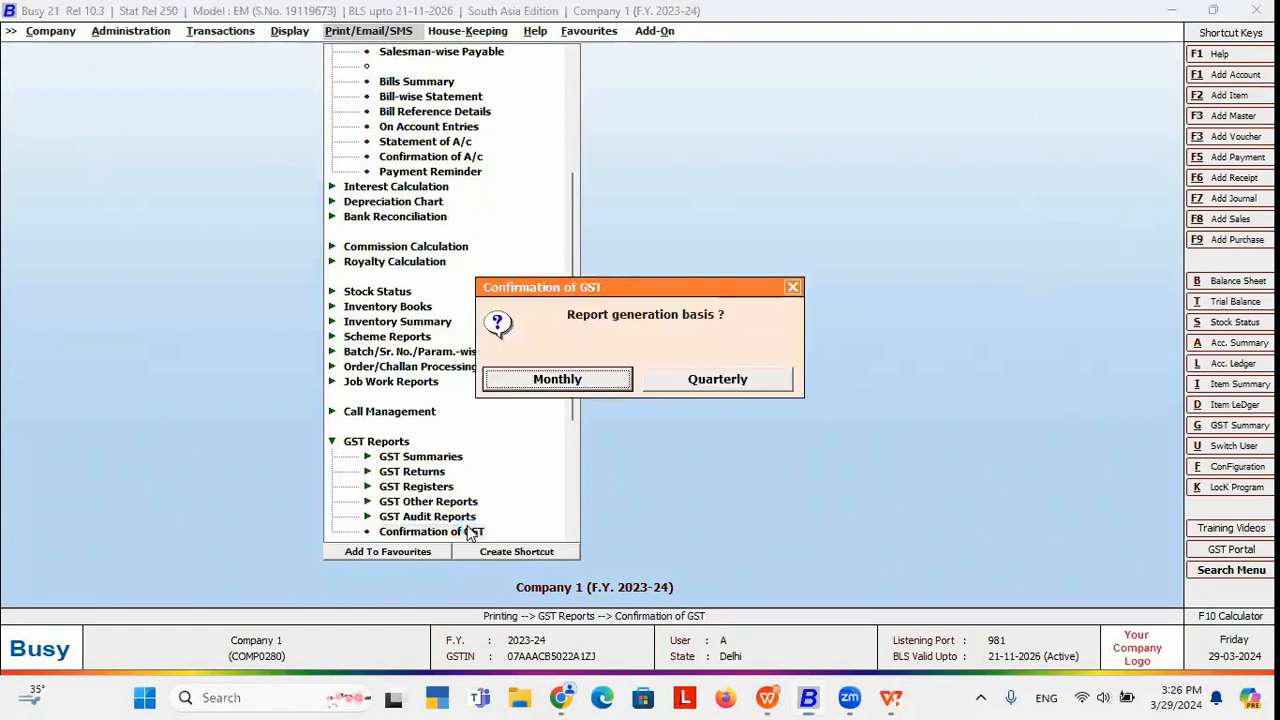
{"action": "left_click", "coordinate": [606, 384]}
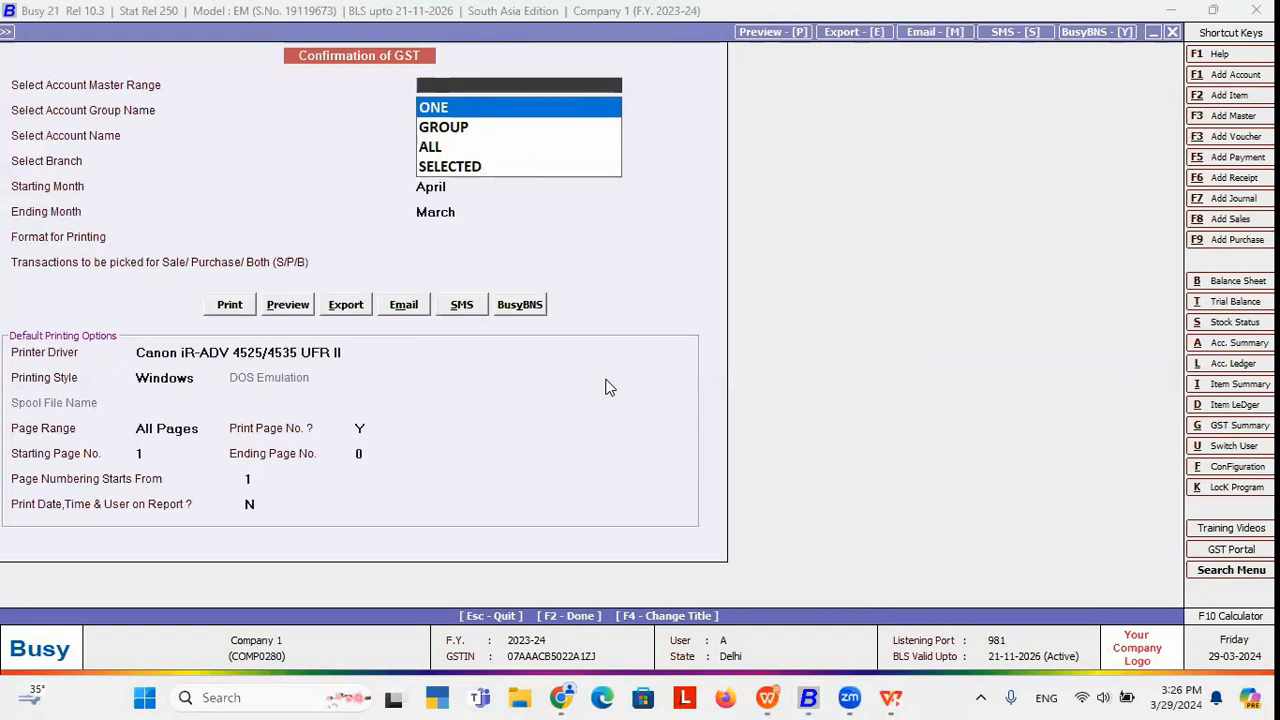
Choose a single account and pick Customer for the GST confirmation.
{"action": "key", "text": "Down"}
{"action": "key", "text": "Down"}
{"action": "key", "text": "Up"}
{"action": "key", "text": "Up"}
{"action": "key", "text": "Return"}
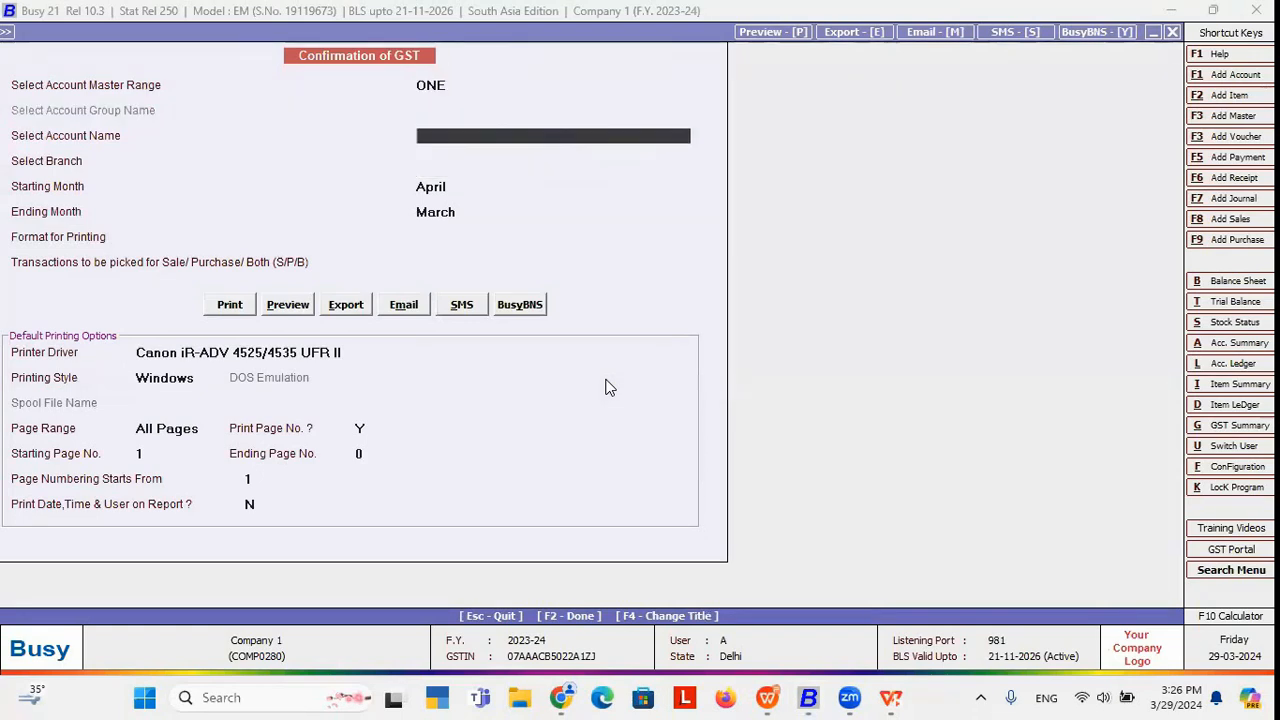
{"action": "type", "text": "cus"}
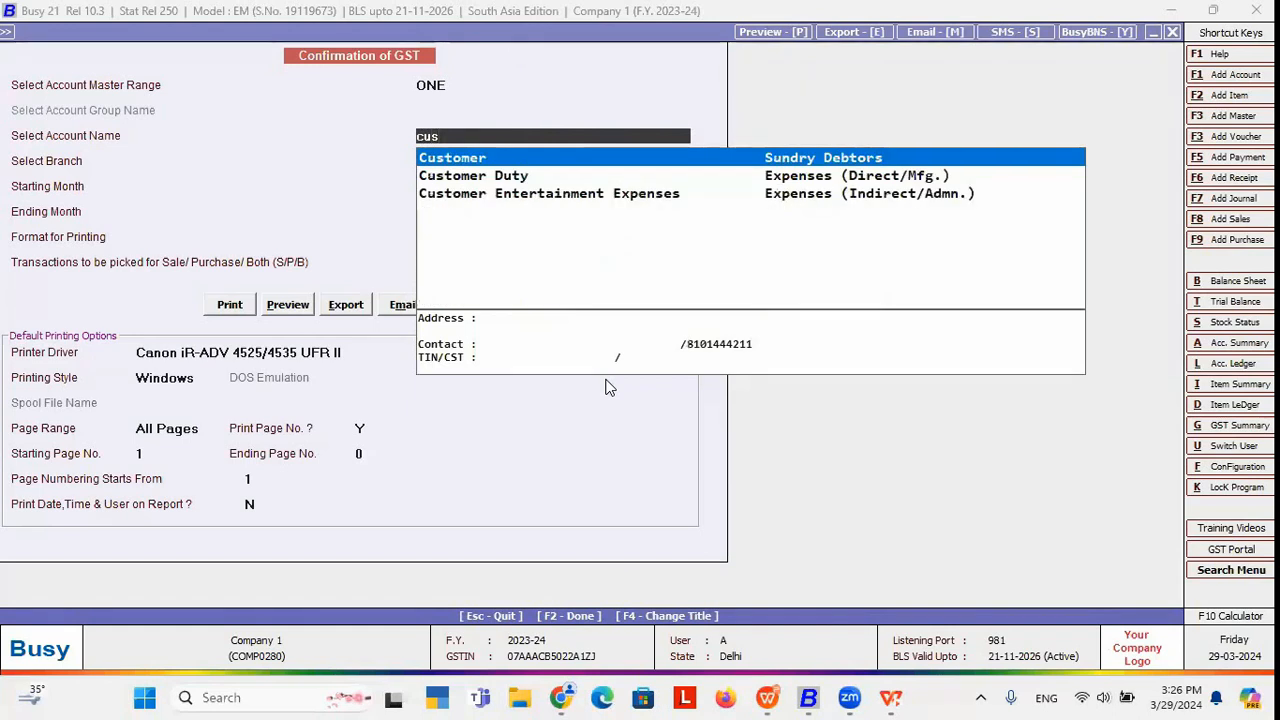
{"action": "key", "text": "Return"}
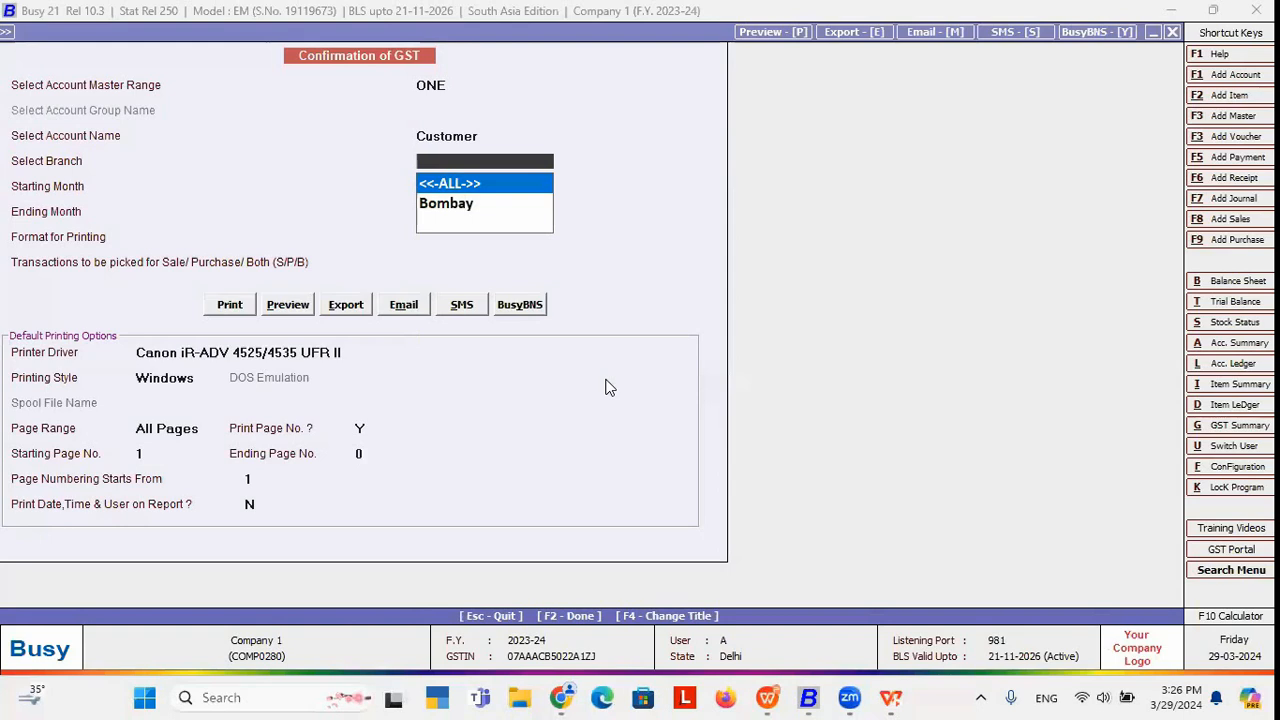
Keep all branches, set April to April, STANDARD format, B for sales and purchases, and preview.
{"action": "key", "text": "Return"}
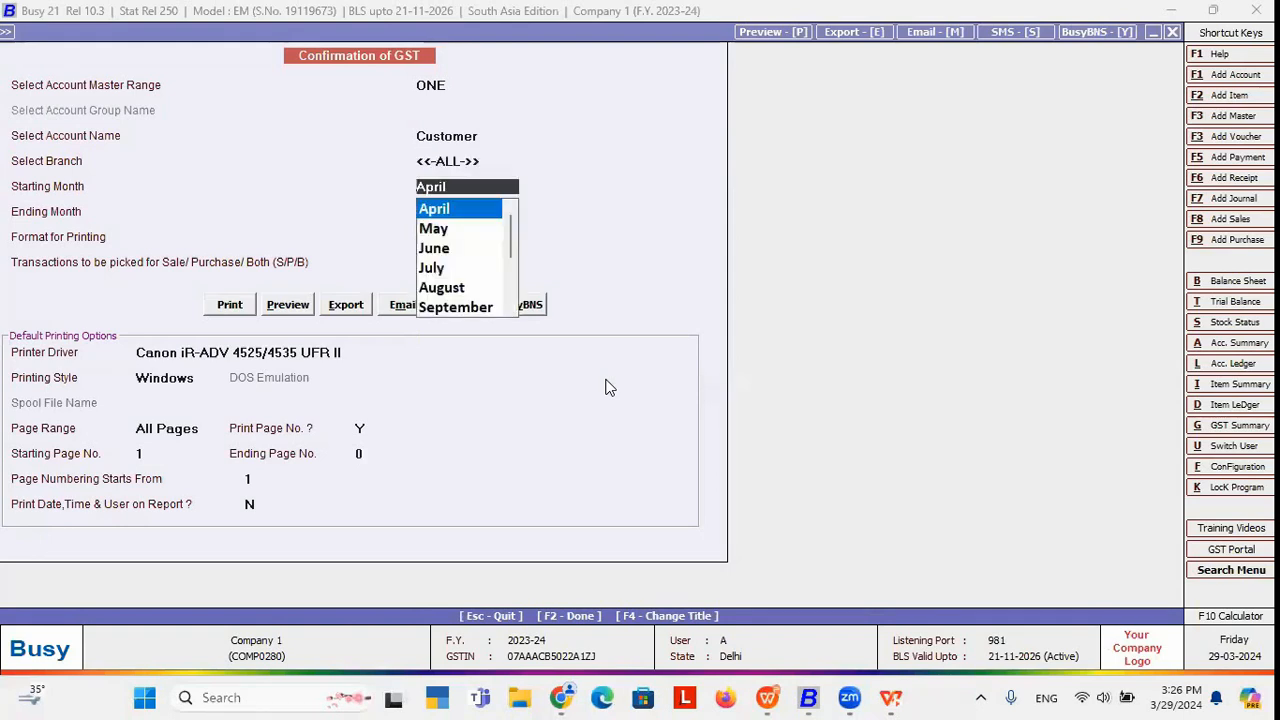
{"action": "key", "text": "Return"}
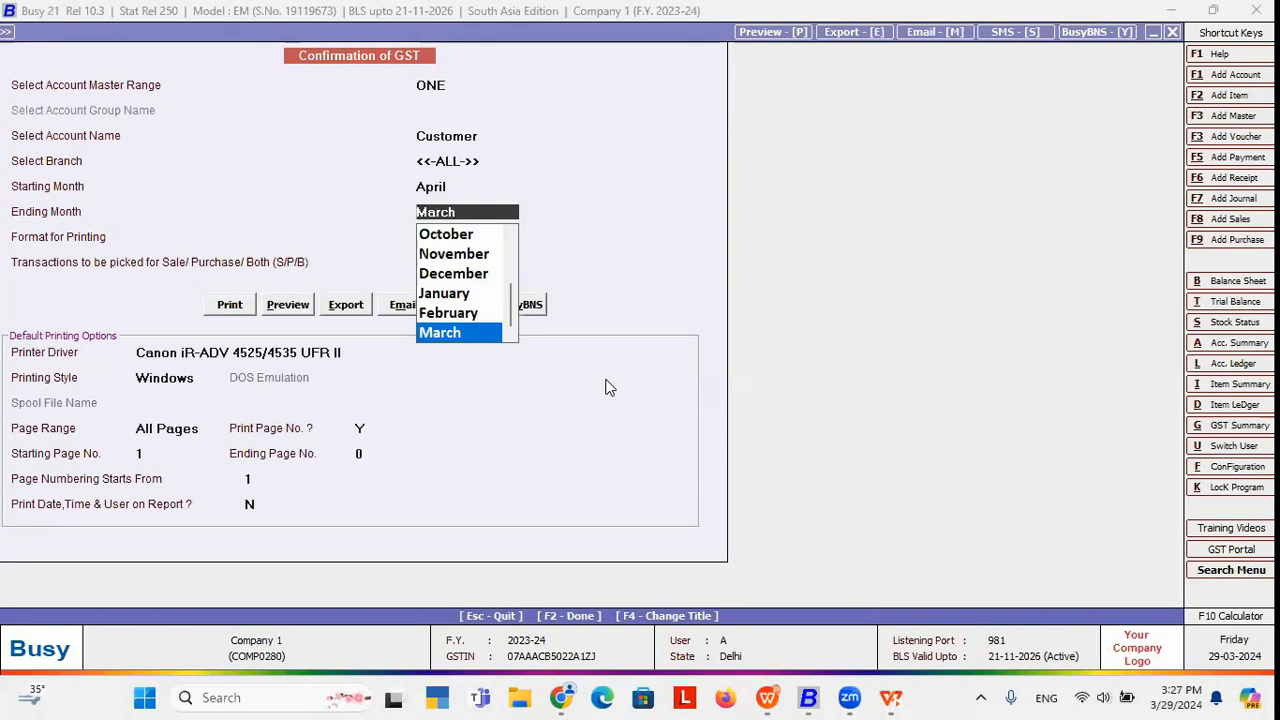
{"action": "key", "text": "Up"}
{"action": "key", "text": "Up"}
{"action": "key", "text": "Up"}
{"action": "key", "text": "Up"}
{"action": "key", "text": "Up"}
{"action": "key", "text": "Up"}
{"action": "key", "text": "Up"}
{"action": "key", "text": "Up"}
{"action": "key", "text": "Up"}
{"action": "key", "text": "Up"}
{"action": "key", "text": "Up"}
{"action": "key", "text": "Down"}
{"action": "key", "text": "Up"}
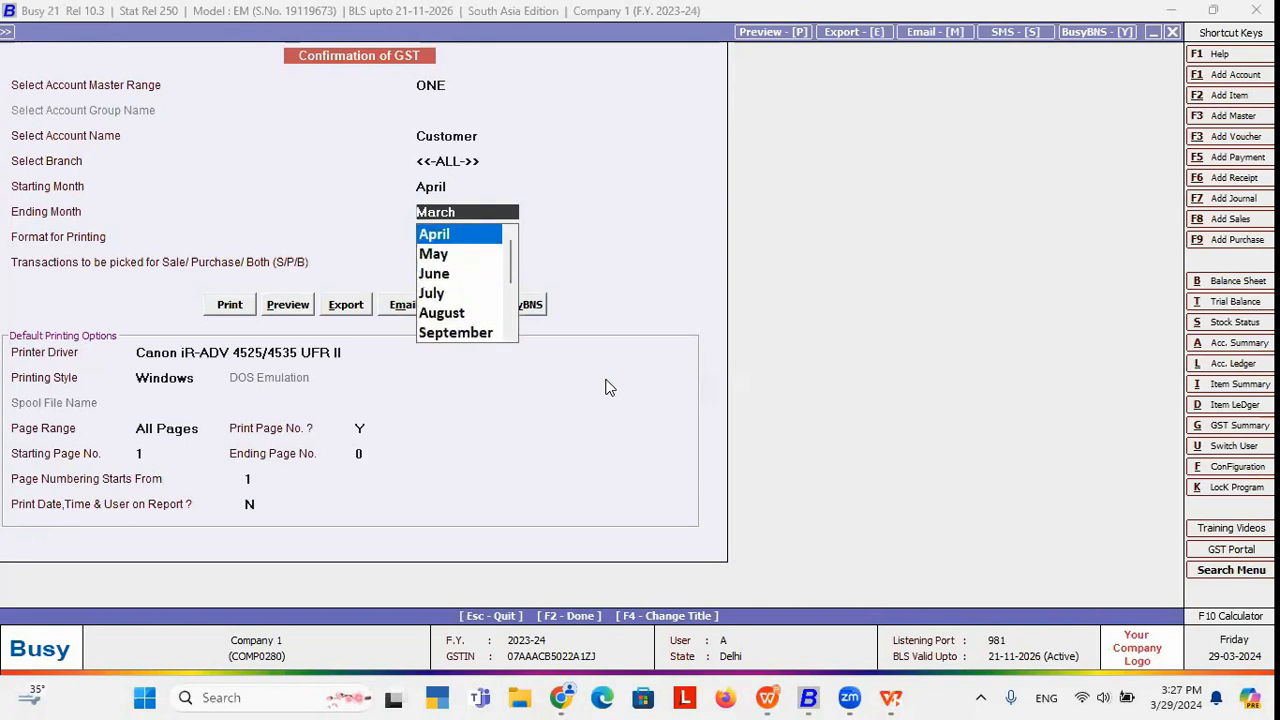
{"action": "key", "text": "Return"}
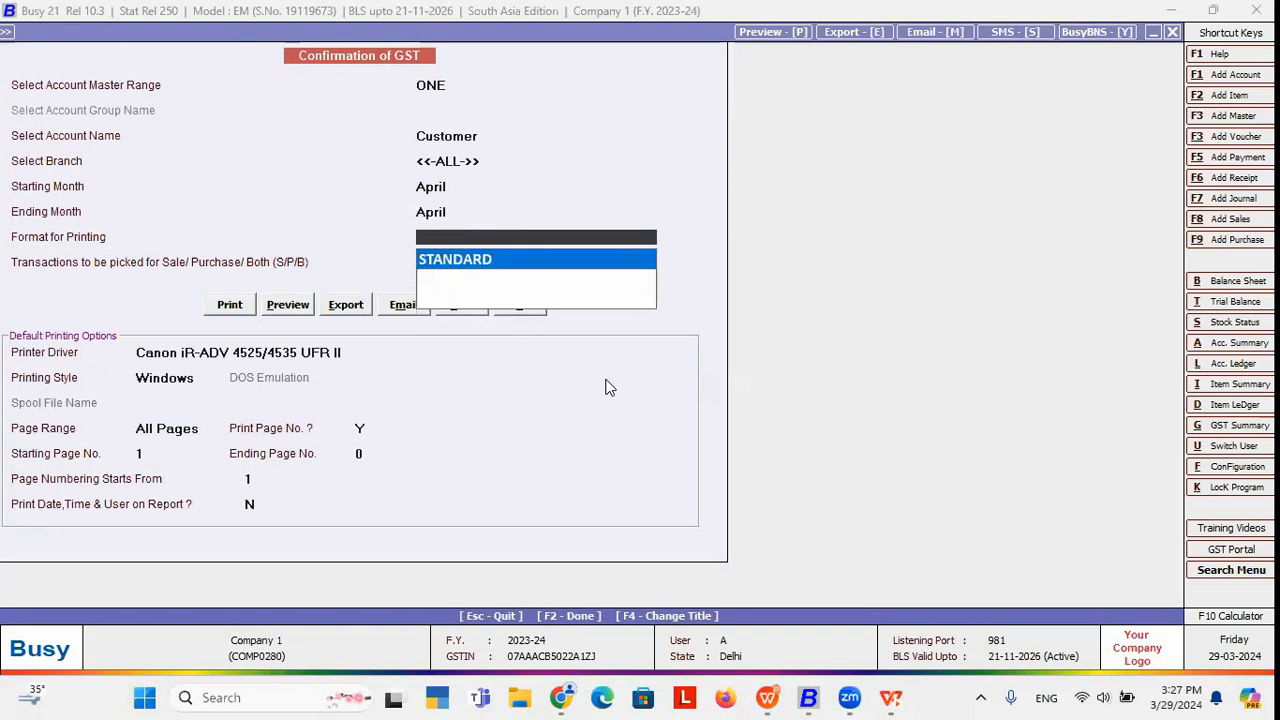
{"action": "key", "text": "Return"}
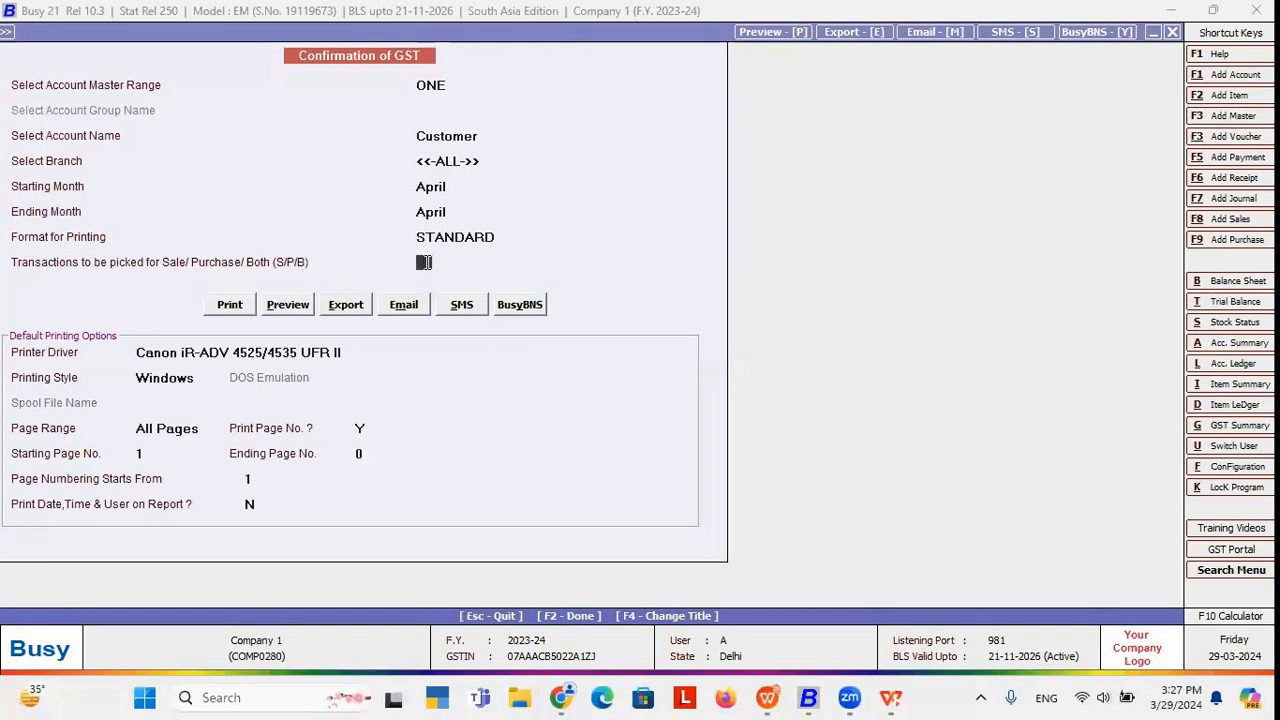
{"action": "type", "text": "S"}
{"action": "type", "text": "B"}
{"action": "left_click", "coordinate": [288, 312]}
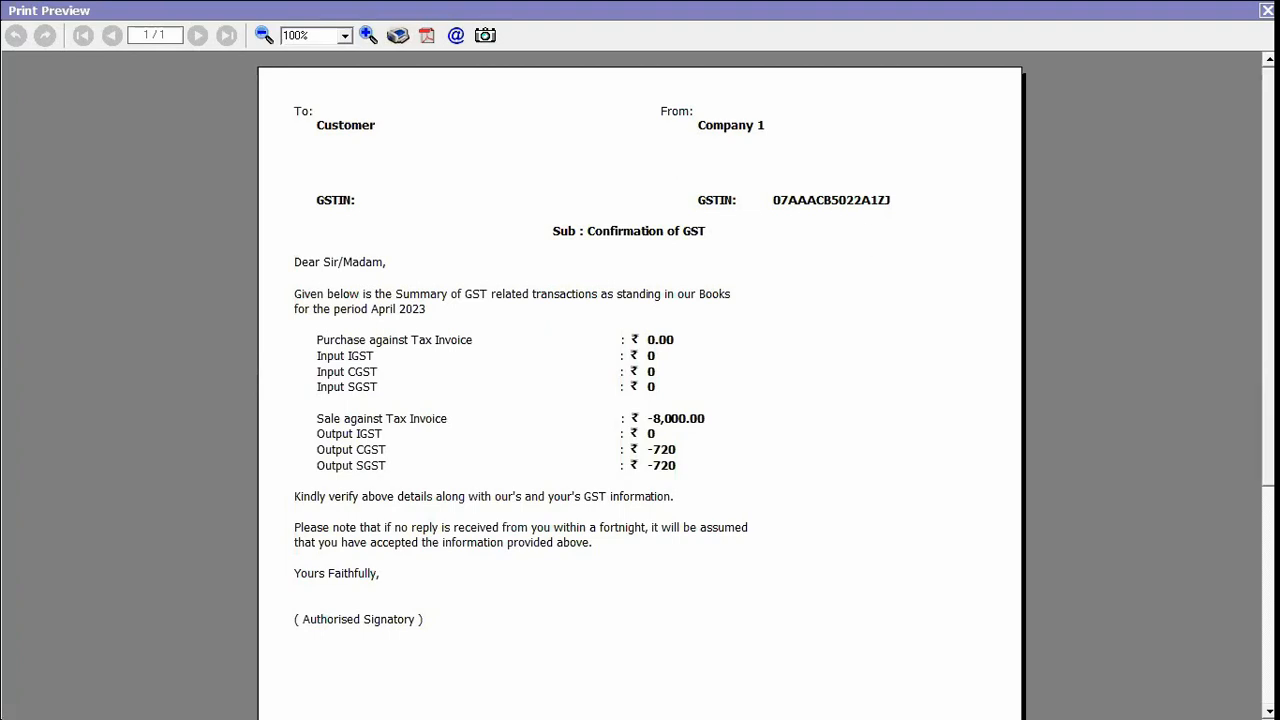
Close the GST confirmation preview and switch to the Administration configuration options.
{"action": "key", "text": "Escape"}
{"action": "key", "text": "Escape"}
{"action": "key", "text": "Escape"}
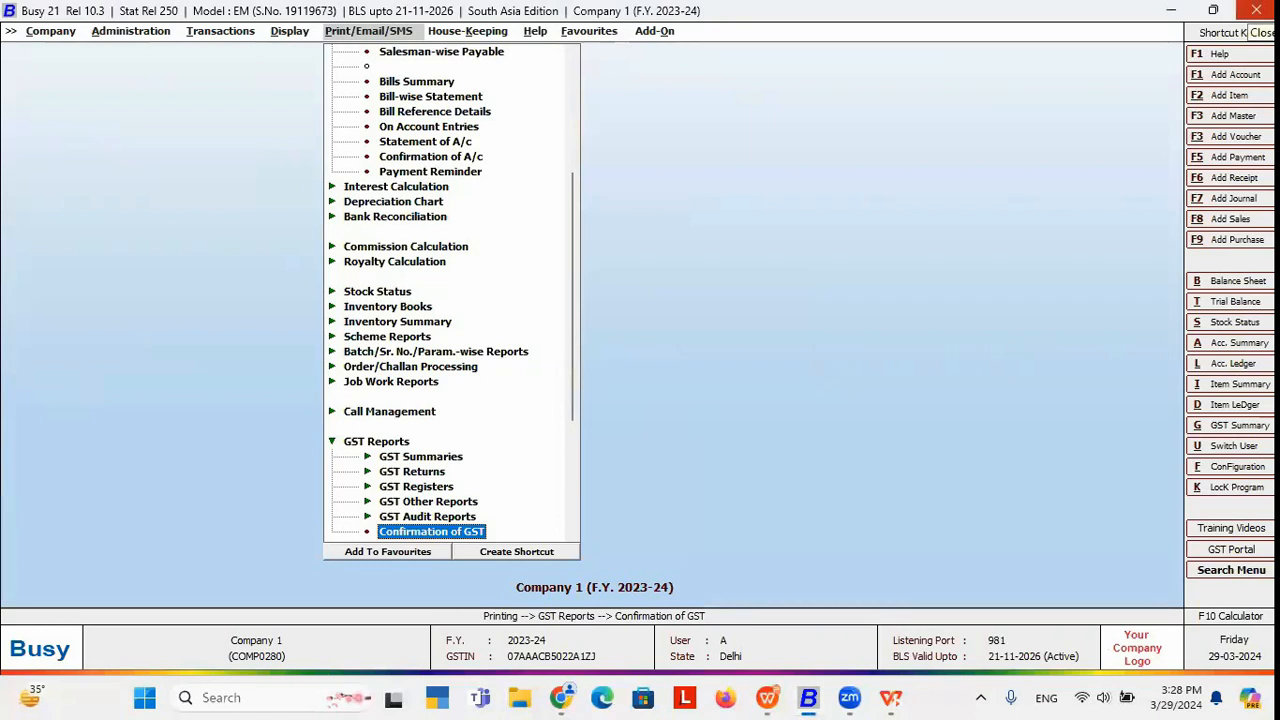
{"action": "key", "text": "Left"}
{"action": "key", "text": "Left"}
{"action": "key", "text": "Left"}
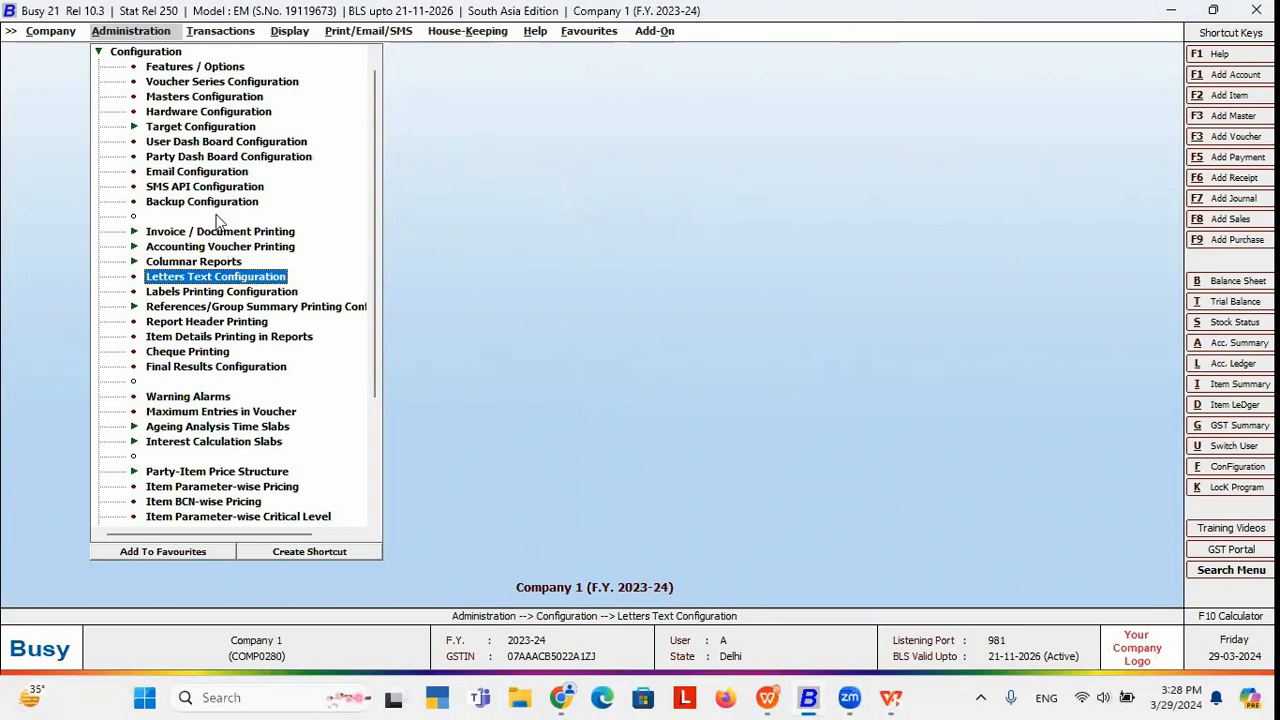
Add a 'New Format' letter format under Confirmation of GST and open its script editor.
{"action": "left_click", "coordinate": [210, 278]}
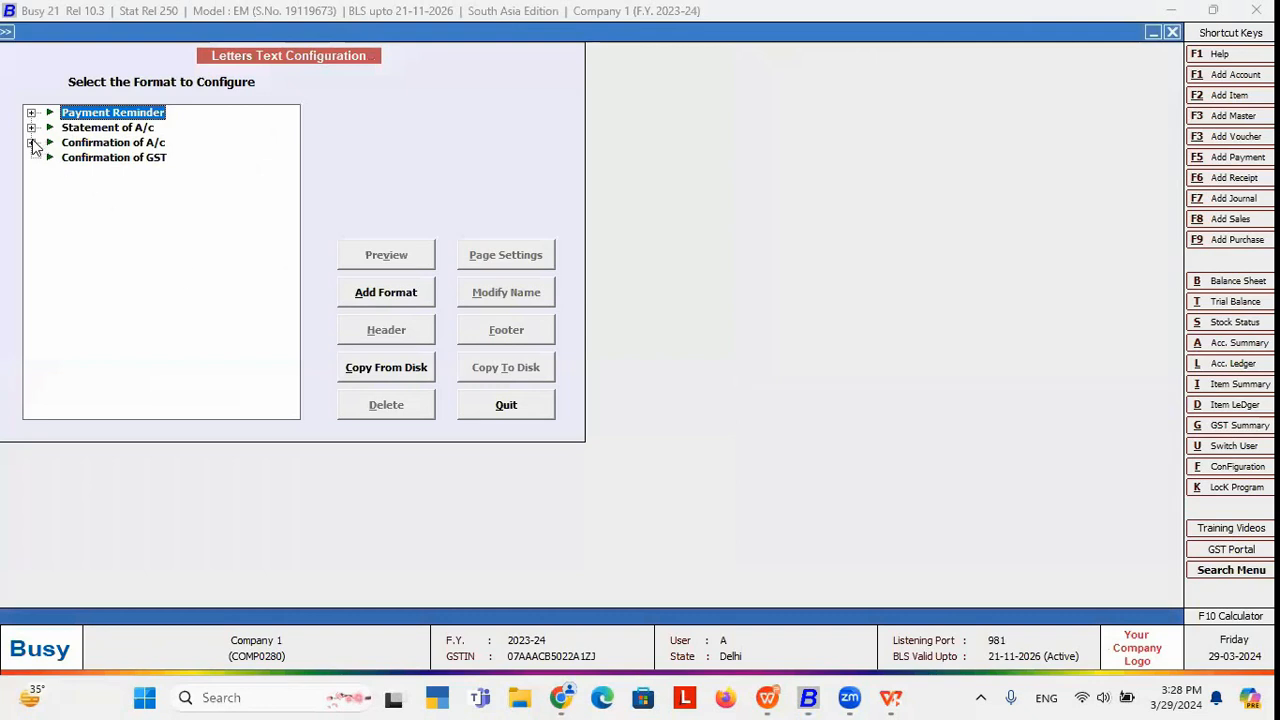
{"action": "left_click", "coordinate": [87, 162]}
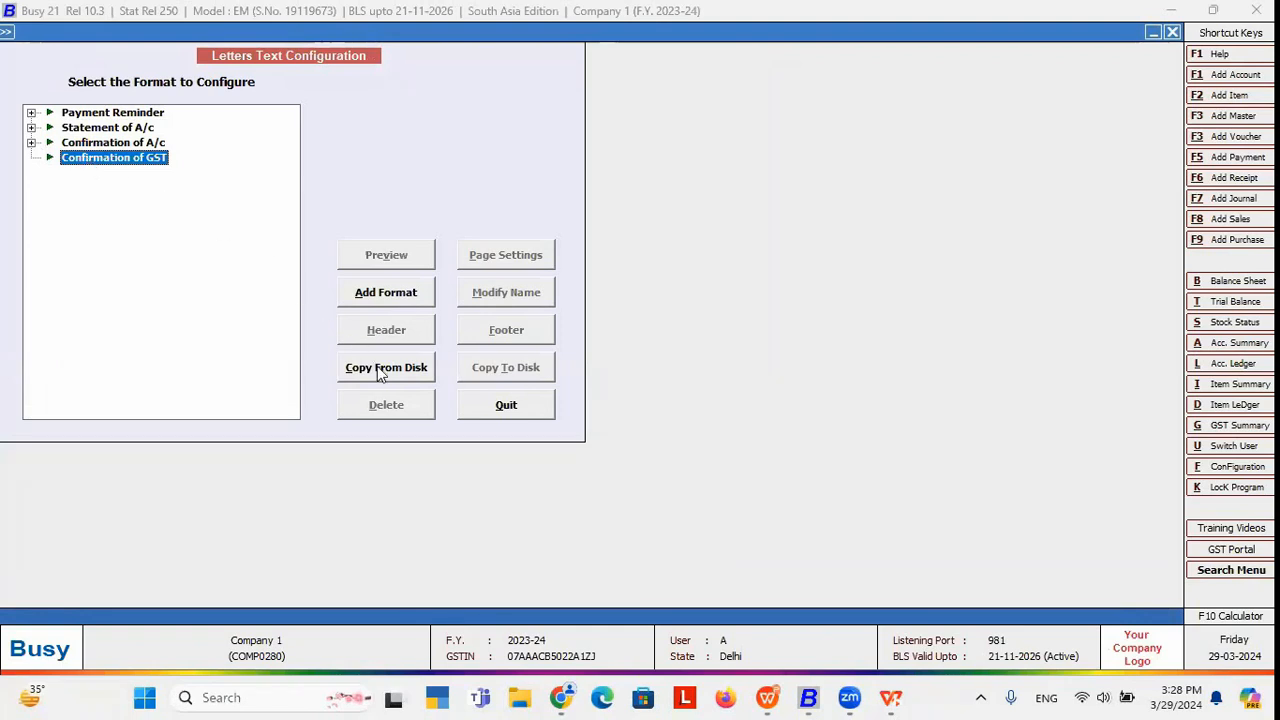
{"action": "left_click", "coordinate": [376, 278]}
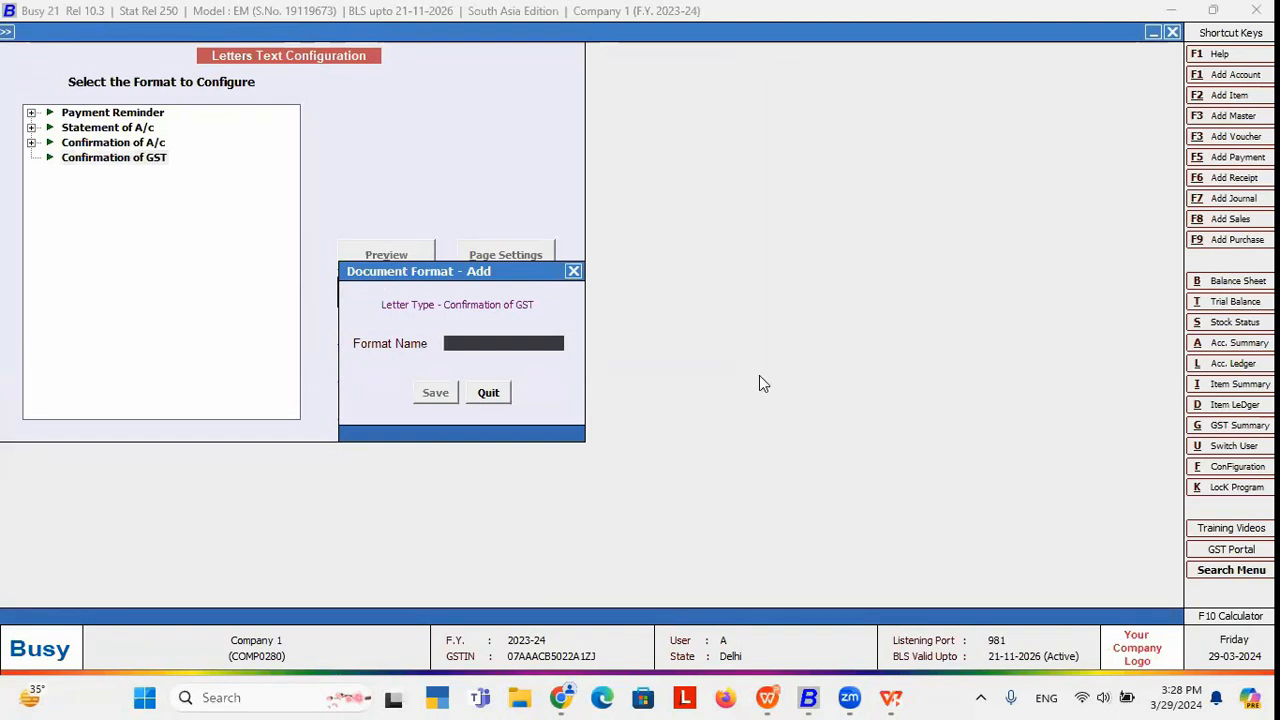
{"action": "type", "text": "new f"}
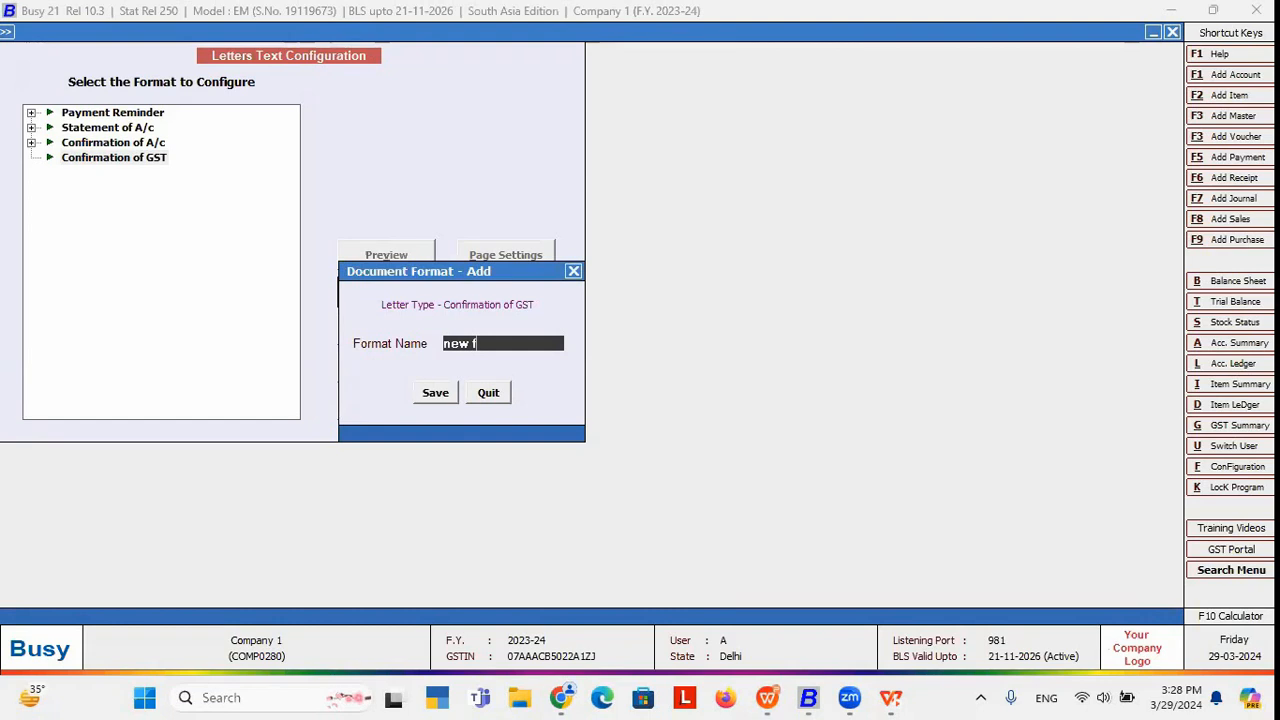
{"action": "key", "text": "Return"}
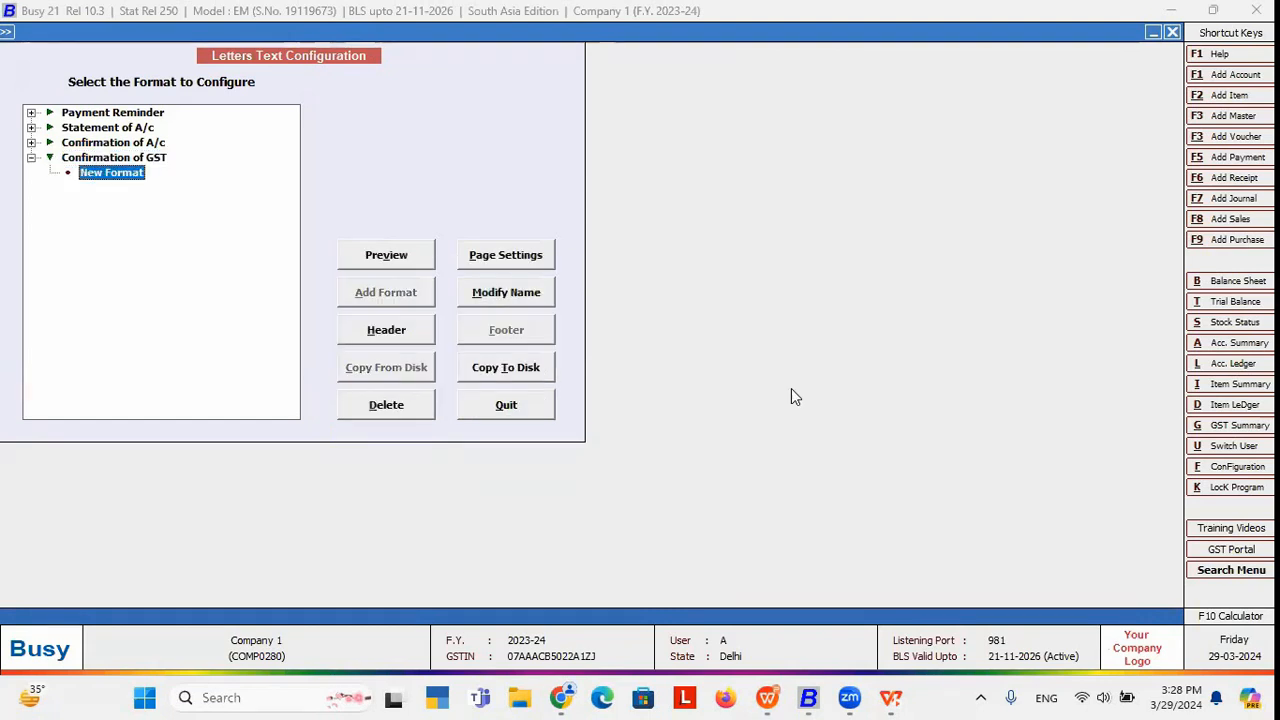
{"action": "left_click", "coordinate": [388, 330]}
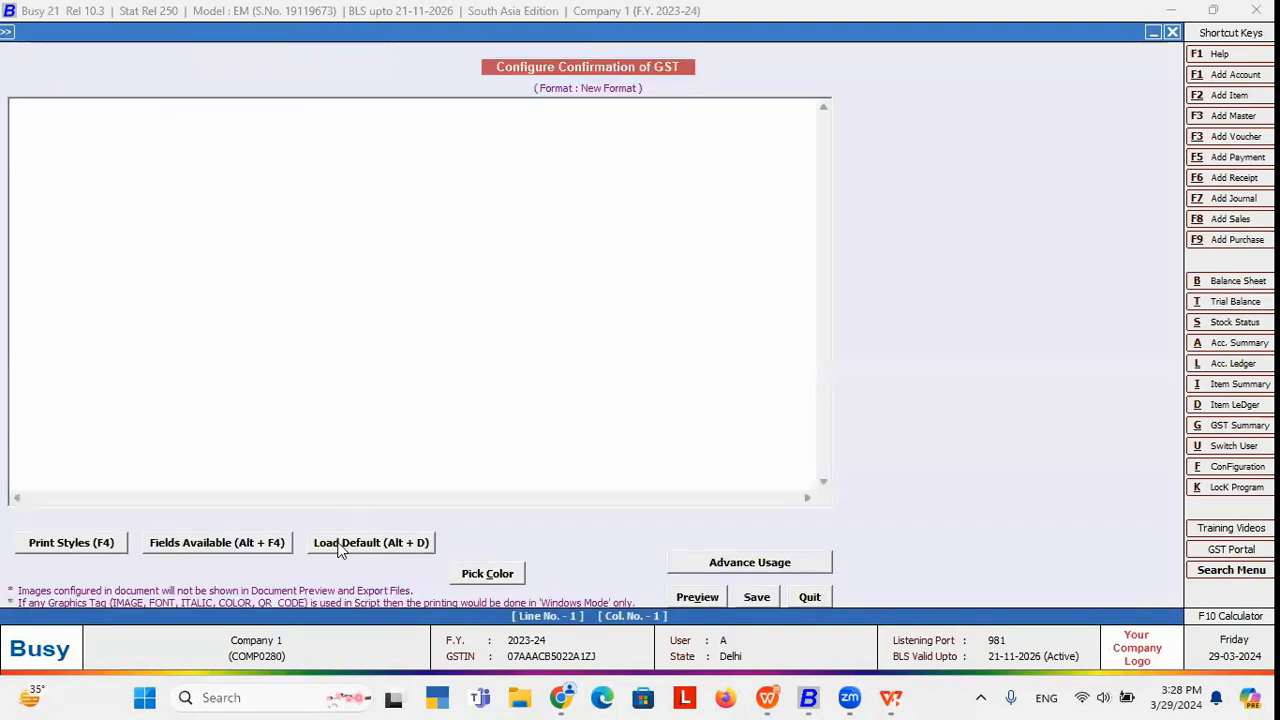
Load the default letter script, delete its GSTIN line, save, and close the configuration.
{"action": "left_click", "coordinate": [340, 546]}
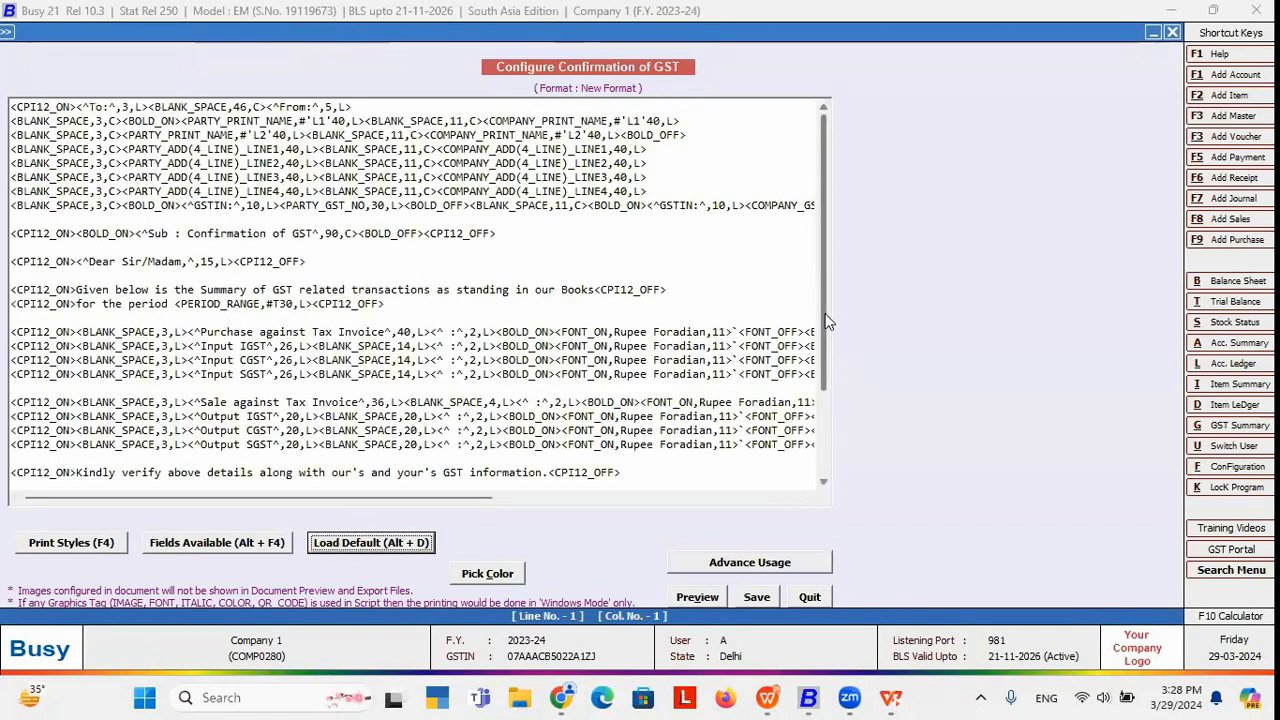
{"action": "mouse_move", "coordinate": [826, 320]}
{"action": "left_mouse_down"}
{"action": "mouse_move", "coordinate": [826, 352]}
{"action": "mouse_move", "coordinate": [817, 317]}
{"action": "left_mouse_up"}
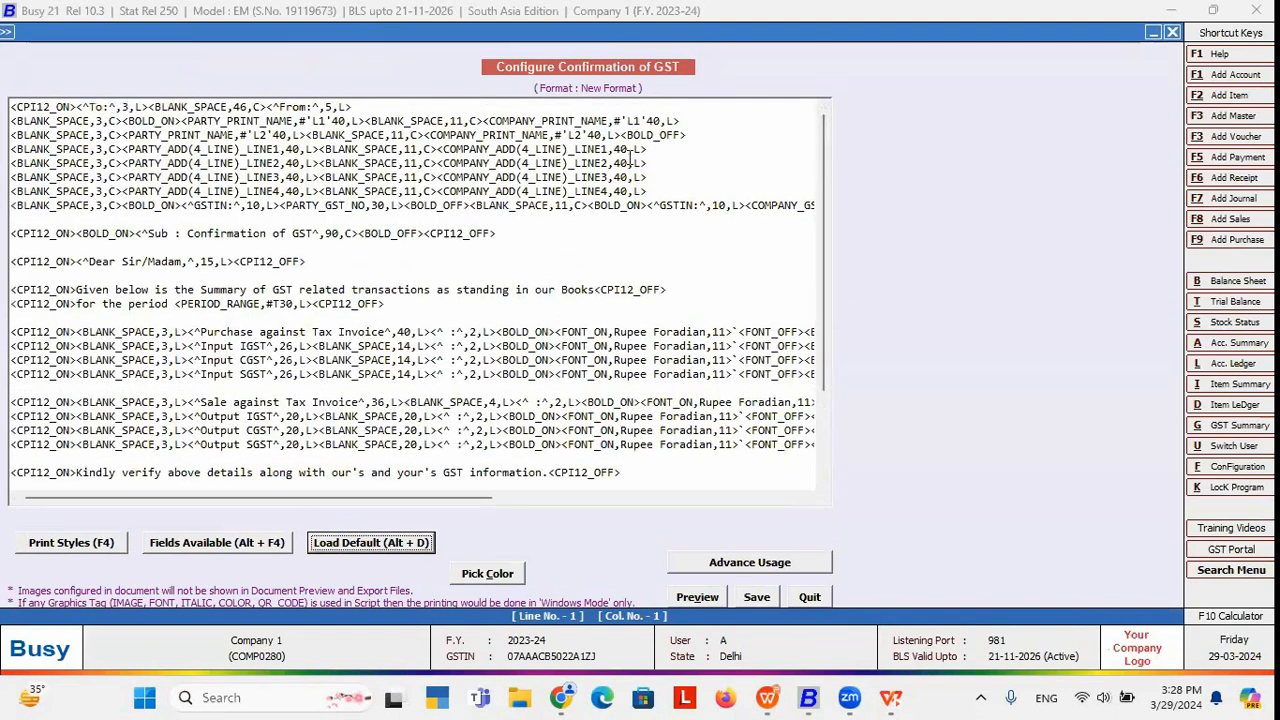
{"action": "left_click", "coordinate": [88, 224]}
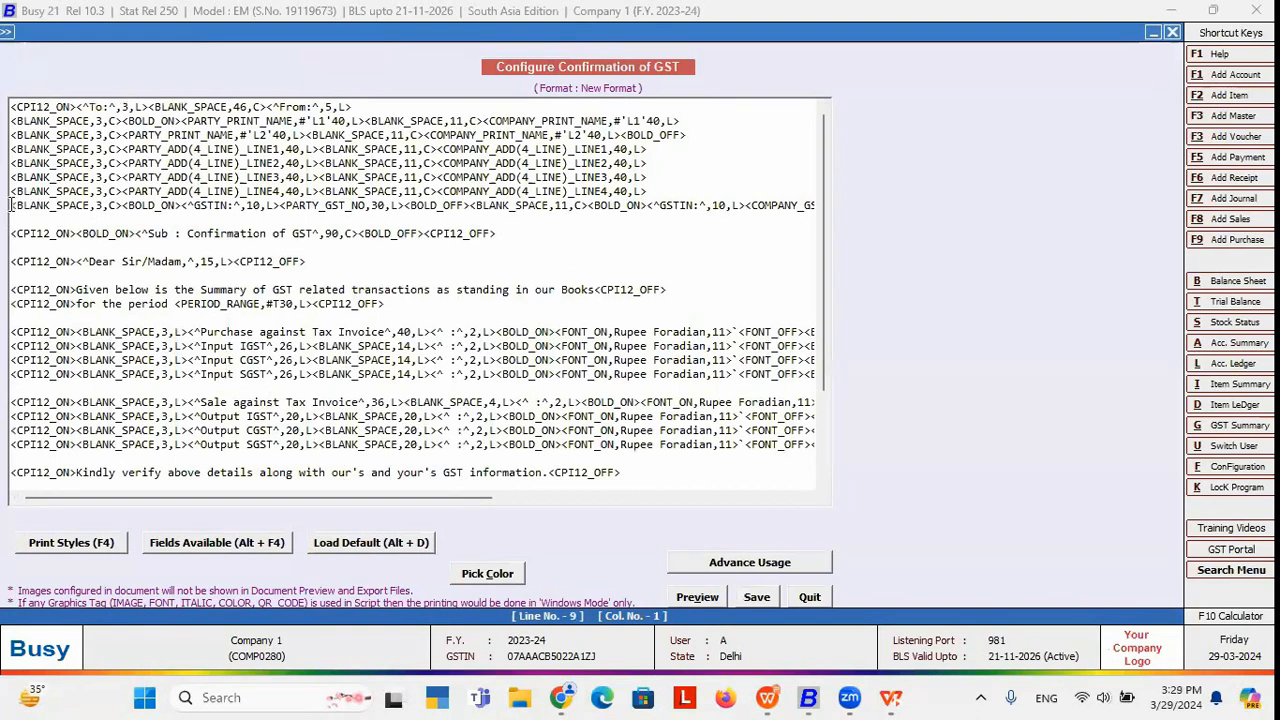
{"action": "left_click_drag", "start_coordinate": [12, 205], "coordinate": [244, 212]}
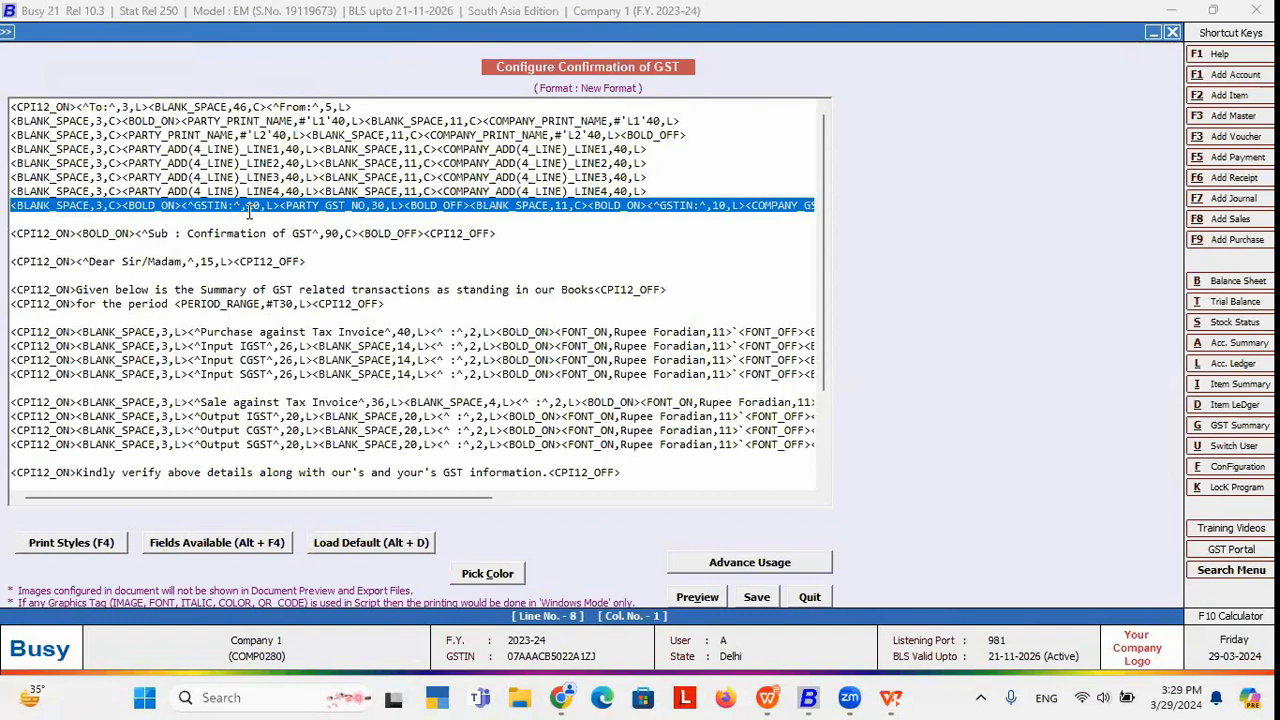
{"action": "key", "text": "Delete"}
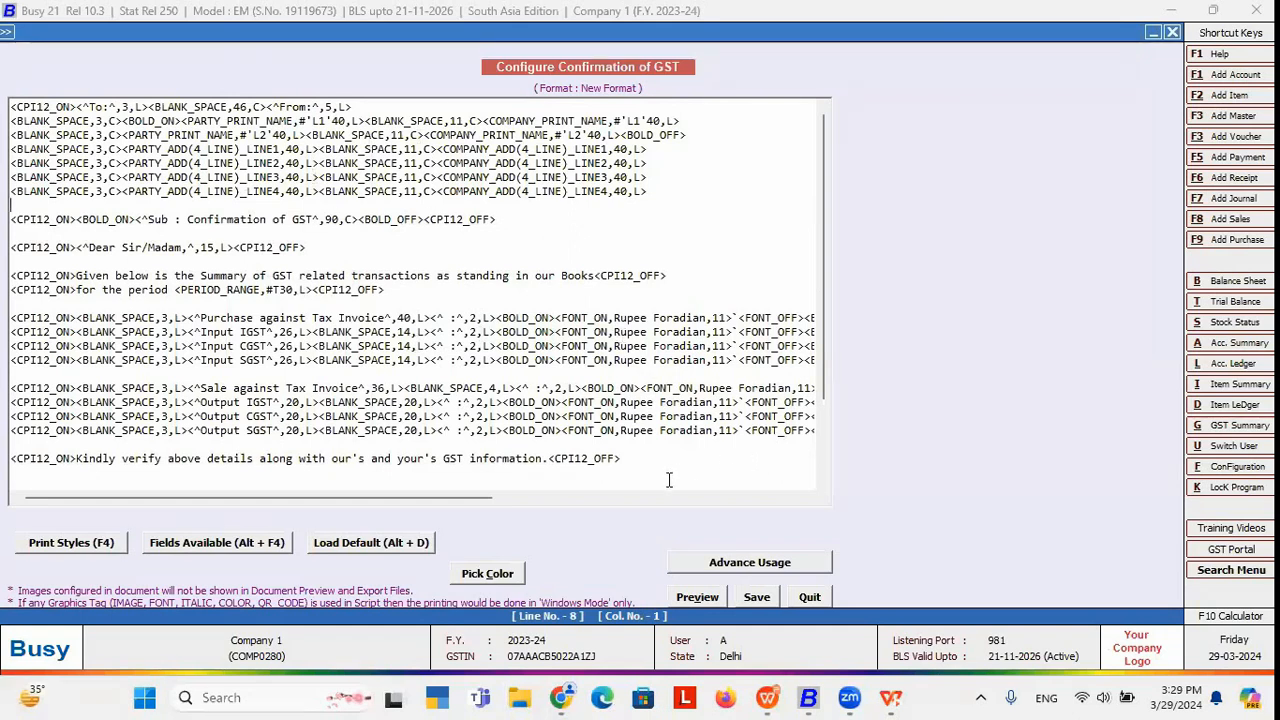
{"action": "key", "text": "F2"}
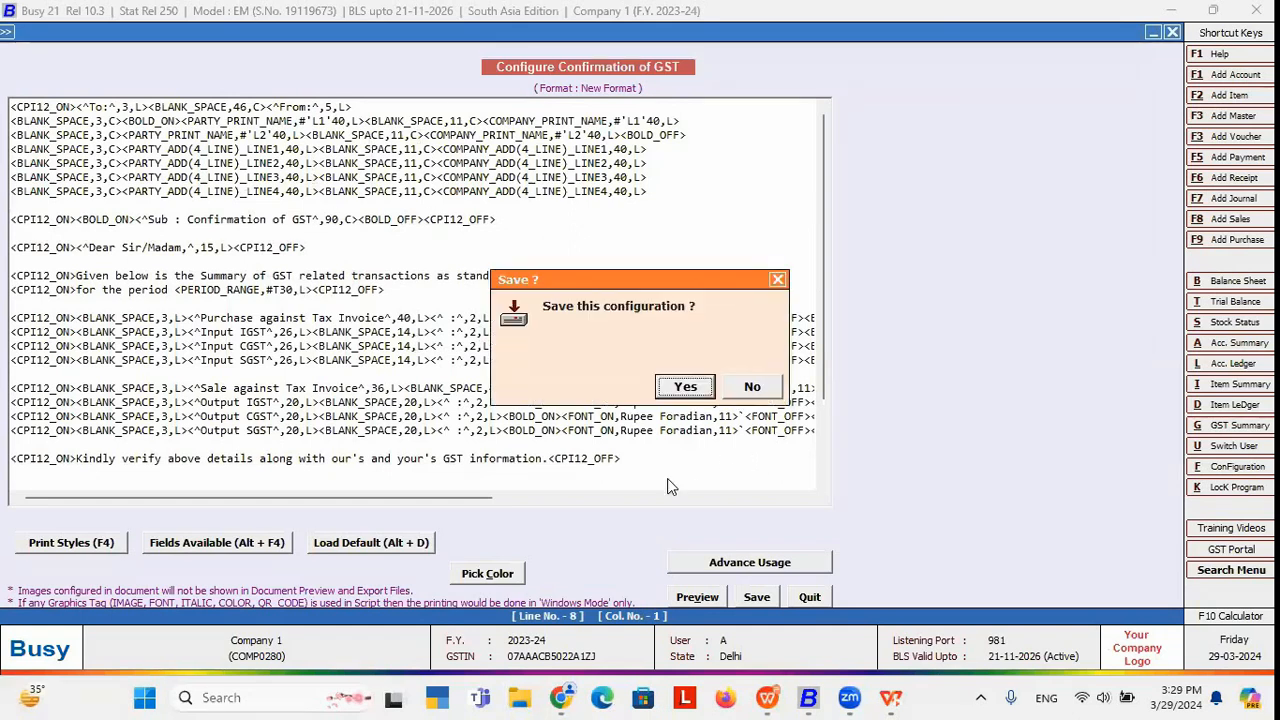
{"action": "left_click", "coordinate": [686, 386]}
{"action": "key", "text": "Escape"}
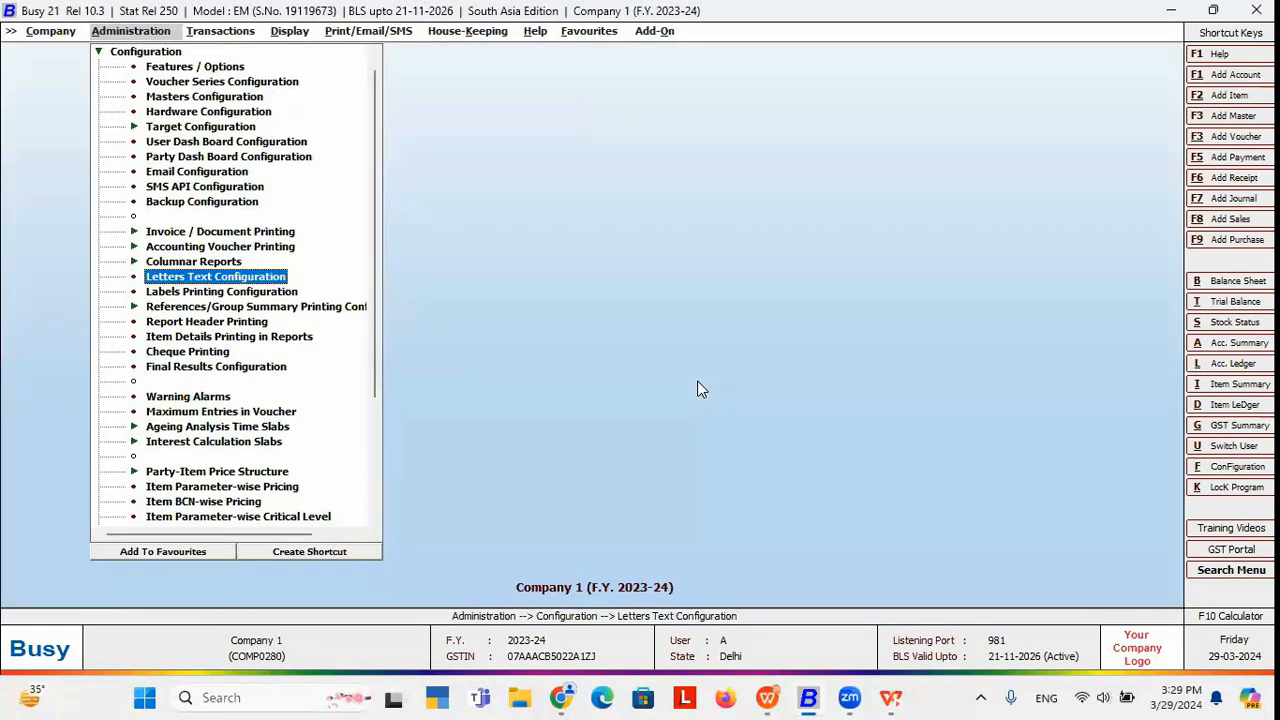
Set a monthly Confirmation of GST for Customer, all branches, April to April, using New Format.
{"action": "key", "text": "Right"}
{"action": "key", "text": "Right"}
{"action": "key", "text": "Right"}
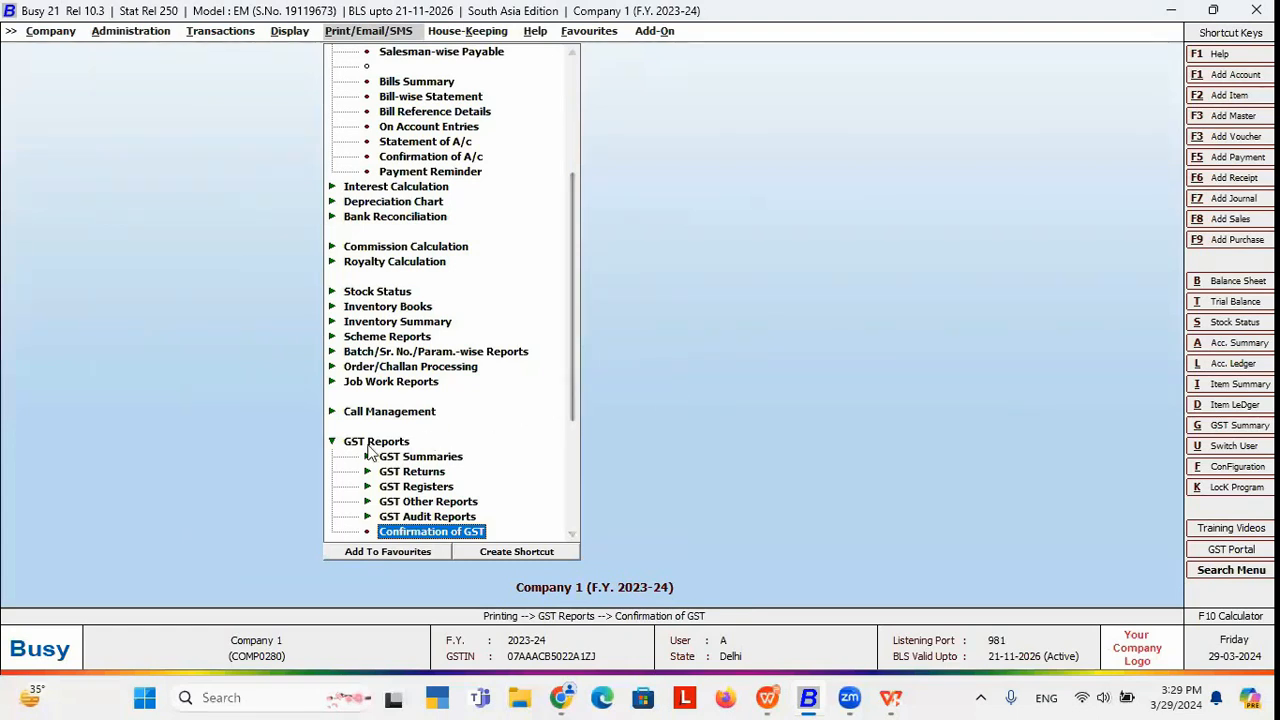
{"action": "left_click", "coordinate": [446, 533]}
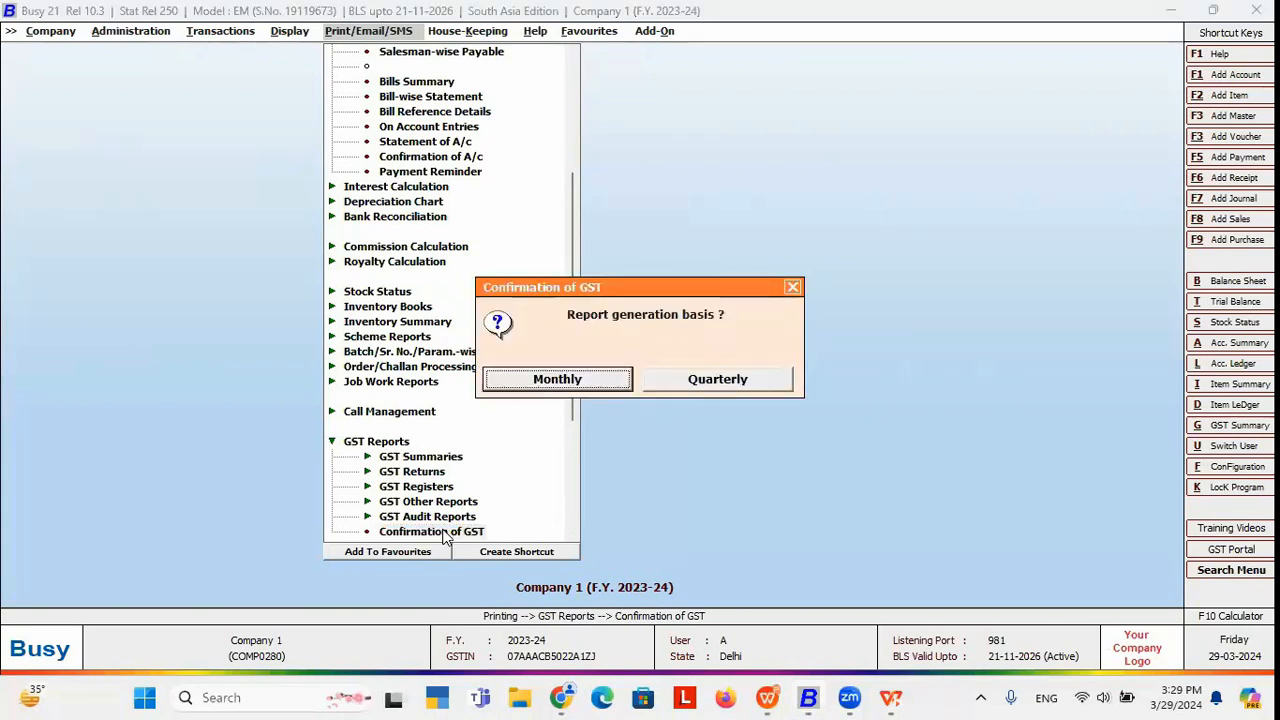
{"action": "left_click", "coordinate": [590, 381]}
{"action": "key", "text": "Return"}
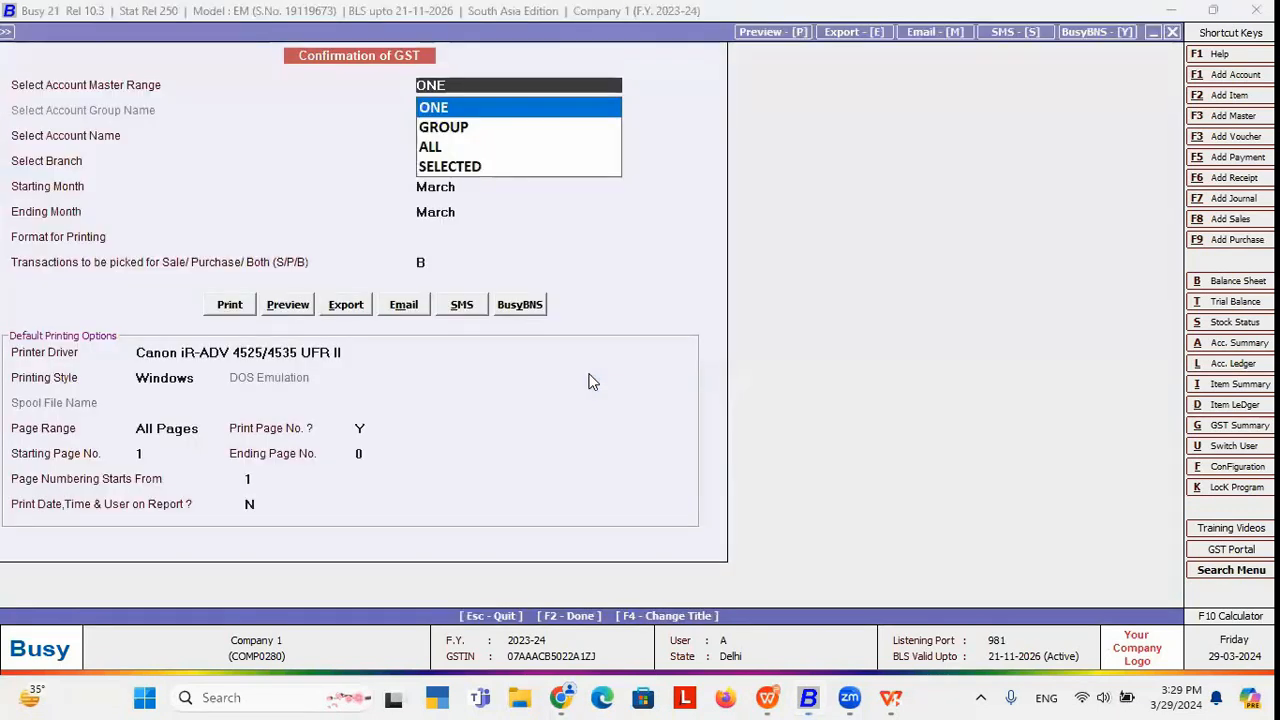
{"action": "key", "text": "Return"}
{"action": "key", "text": "Return"}
{"action": "key", "text": "Return"}
{"action": "key", "text": "Up"}
{"action": "key", "text": "Up"}
{"action": "key", "text": "Up"}
{"action": "key", "text": "Up"}
{"action": "key", "text": "Up"}
{"action": "key", "text": "Up"}
{"action": "key", "text": "Up"}
{"action": "key", "text": "Up"}
{"action": "key", "text": "Up"}
{"action": "key", "text": "Up"}
{"action": "key", "text": "Up"}
{"action": "key", "text": "Return"}
{"action": "key", "text": "Up"}
{"action": "key", "text": "Up"}
{"action": "key", "text": "Up"}
{"action": "key", "text": "Up"}
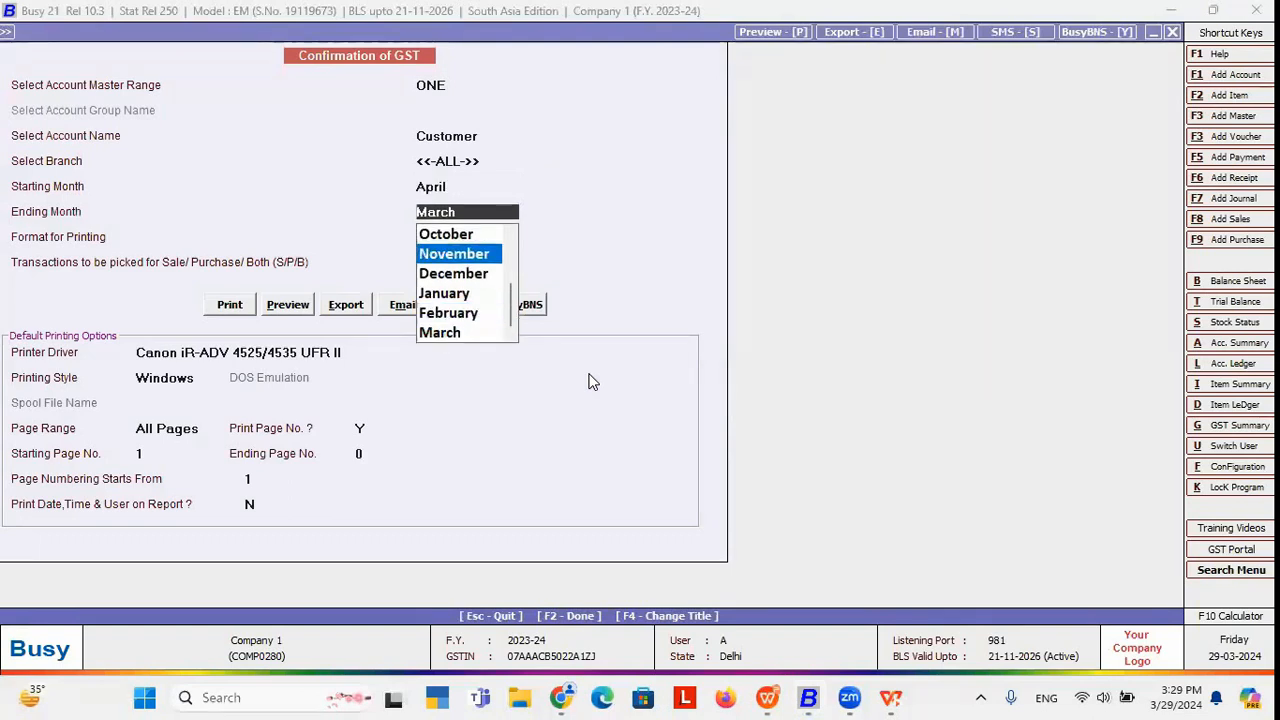
{"action": "key", "text": "Up"}
{"action": "key", "text": "Up"}
{"action": "key", "text": "Up"}
{"action": "key", "text": "Up"}
{"action": "key", "text": "Up"}
{"action": "key", "text": "Up"}
{"action": "key", "text": "Up"}
{"action": "key", "text": "Return"}
{"action": "key", "text": "Down"}
{"action": "key", "text": "Return"}
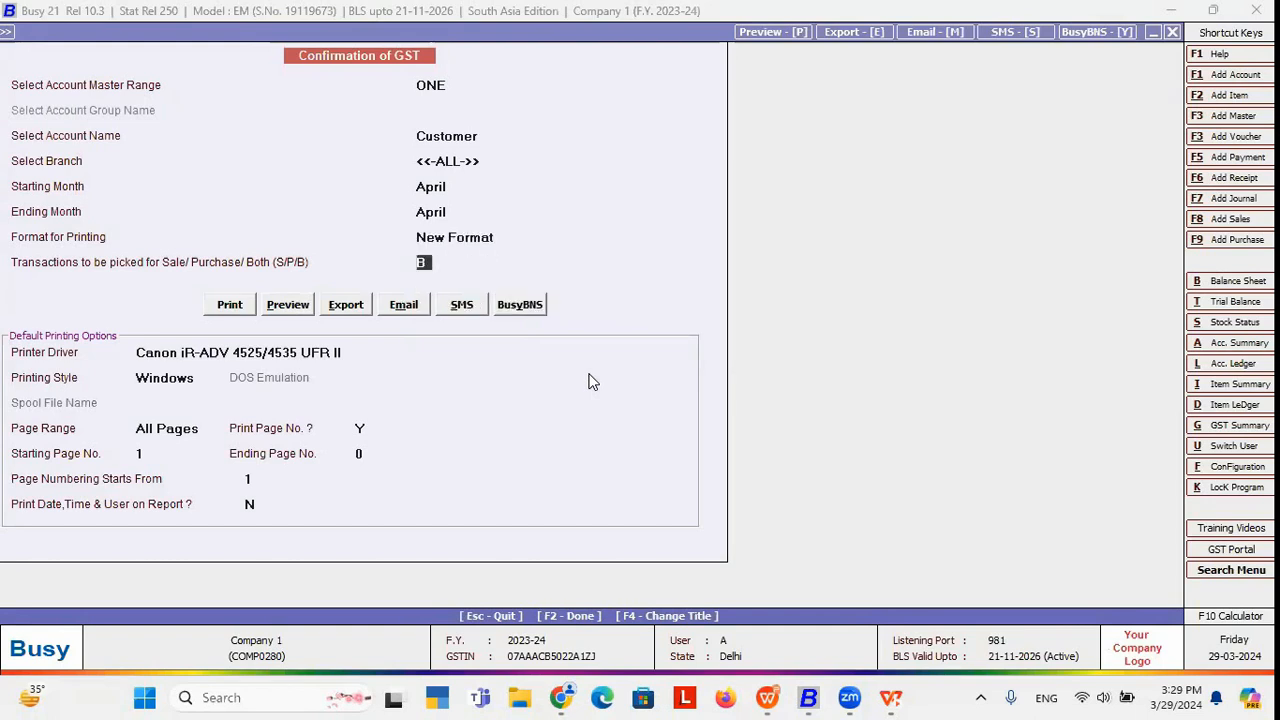
{"action": "left_click", "coordinate": [288, 305]}
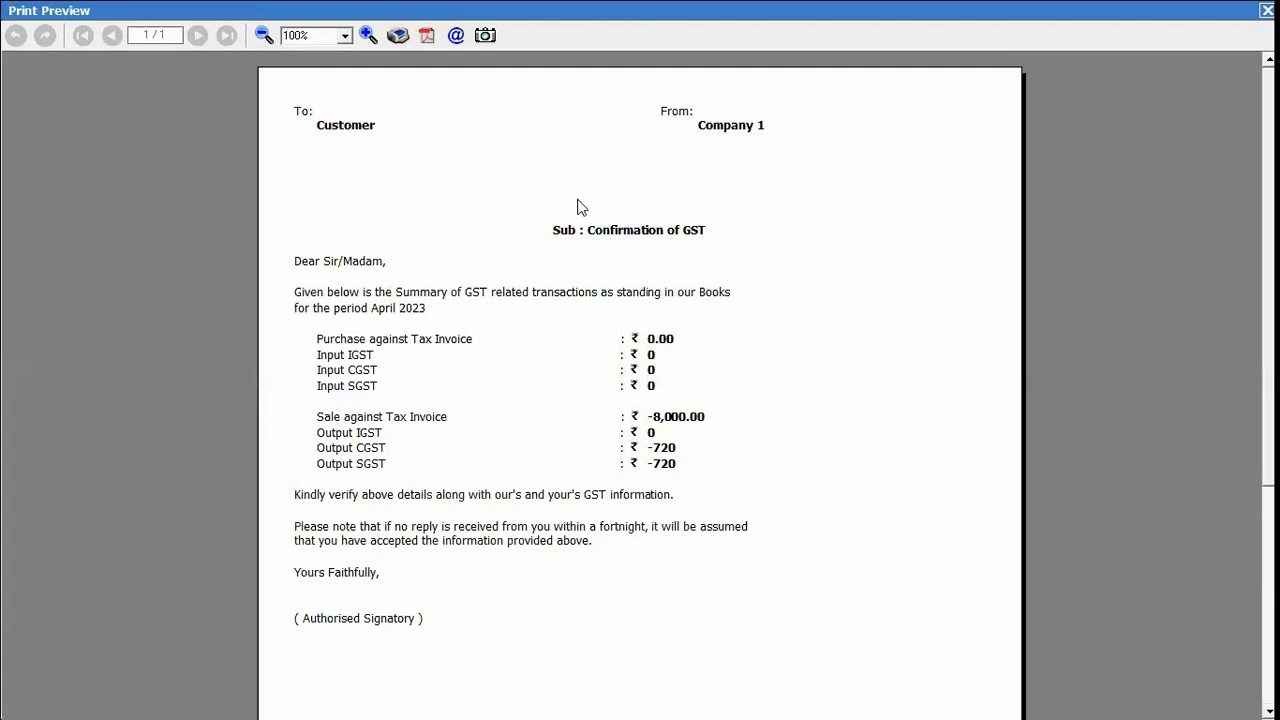
{"action": "left_click", "coordinate": [1266, 10]}
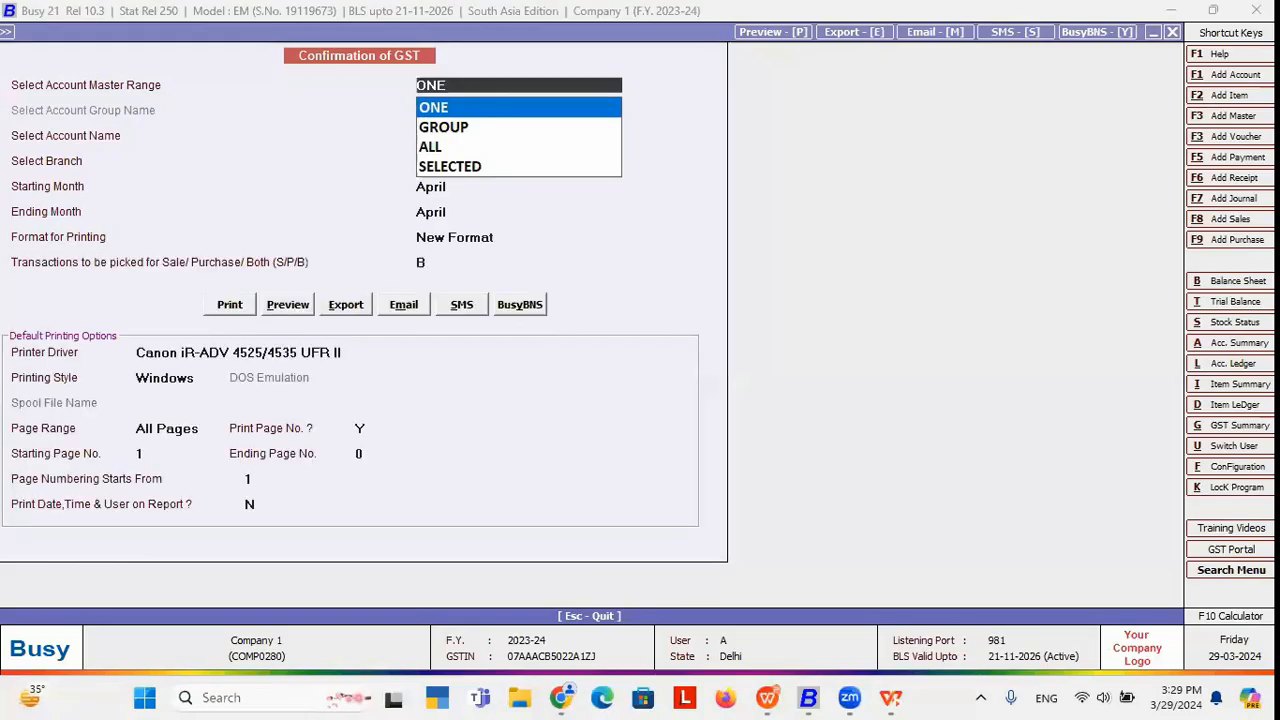
{"action": "key", "text": "Escape"}
{"action": "key", "text": "Escape"}
{"action": "key", "text": "Escape"}
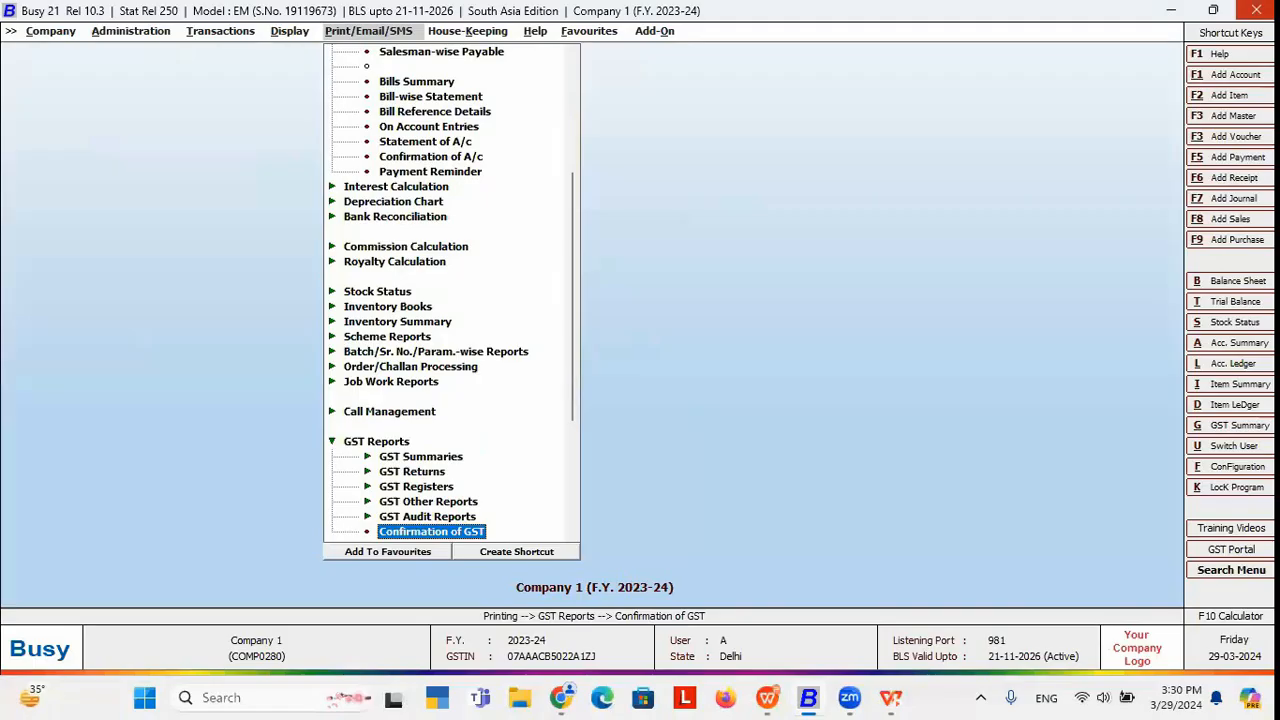
Move to Payment Reminder in the printing reports menu.
{"action": "key", "text": "Up"}
{"action": "key", "text": "Up"}
{"action": "key", "text": "Up"}
{"action": "key", "text": "Up"}
{"action": "key", "text": "Up"}
{"action": "key", "text": "Up"}
{"action": "key", "text": "Up"}
{"action": "key", "text": "Up"}
{"action": "key", "text": "Up"}
{"action": "key", "text": "Up"}
{"action": "key", "text": "Up"}
{"action": "key", "text": "Up"}
{"action": "key", "text": "Up"}
{"action": "key", "text": "Up"}
{"action": "key", "text": "Up"}
{"action": "key", "text": "Up"}
{"action": "key", "text": "Up"}
{"action": "key", "text": "Up"}
{"action": "key", "text": "Up"}
{"action": "key", "text": "Up"}
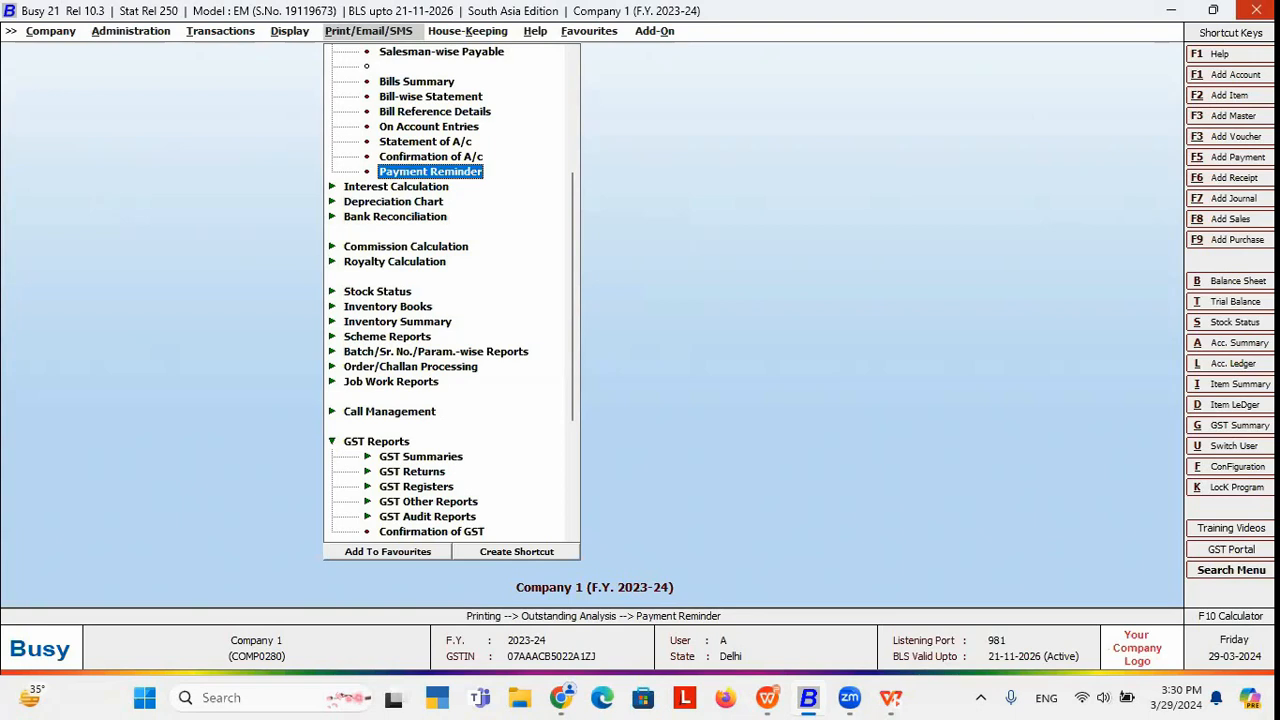
Open Payment Reminder for the single party Customer with the STANDARD letter format.
{"action": "key", "text": "Return"}
{"action": "key", "text": "Right"}
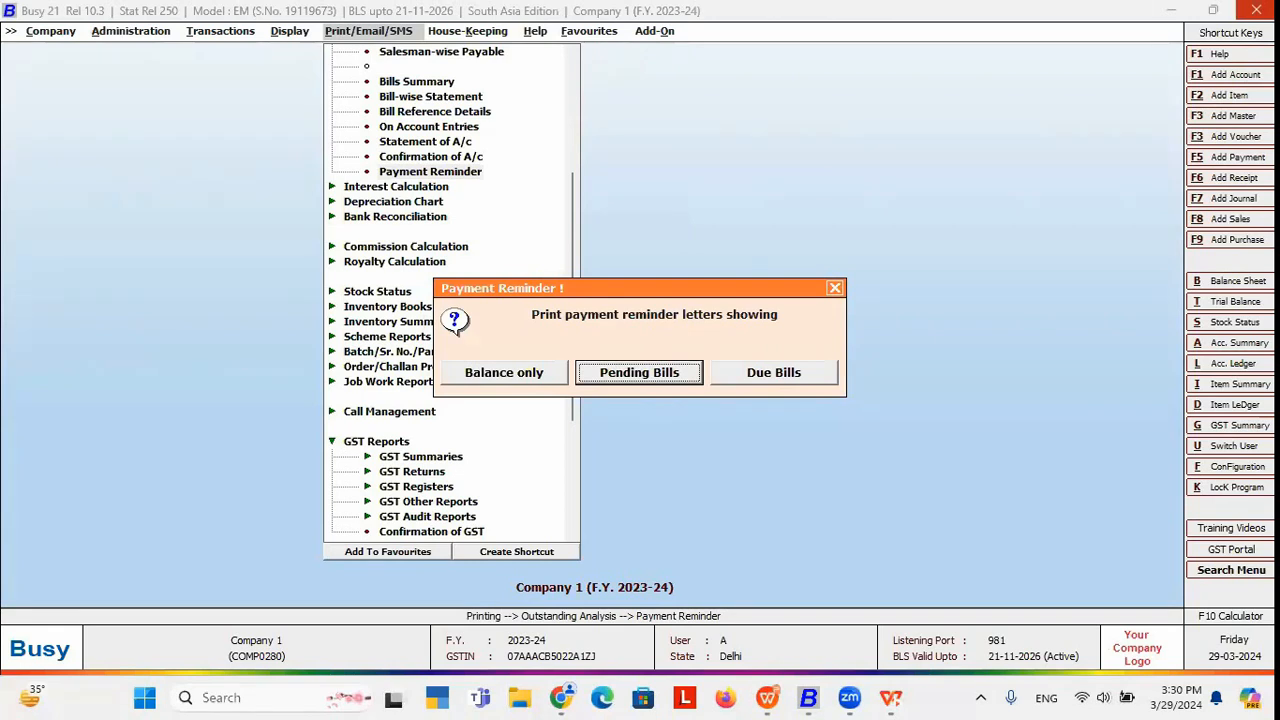
{"action": "key", "text": "Return"}
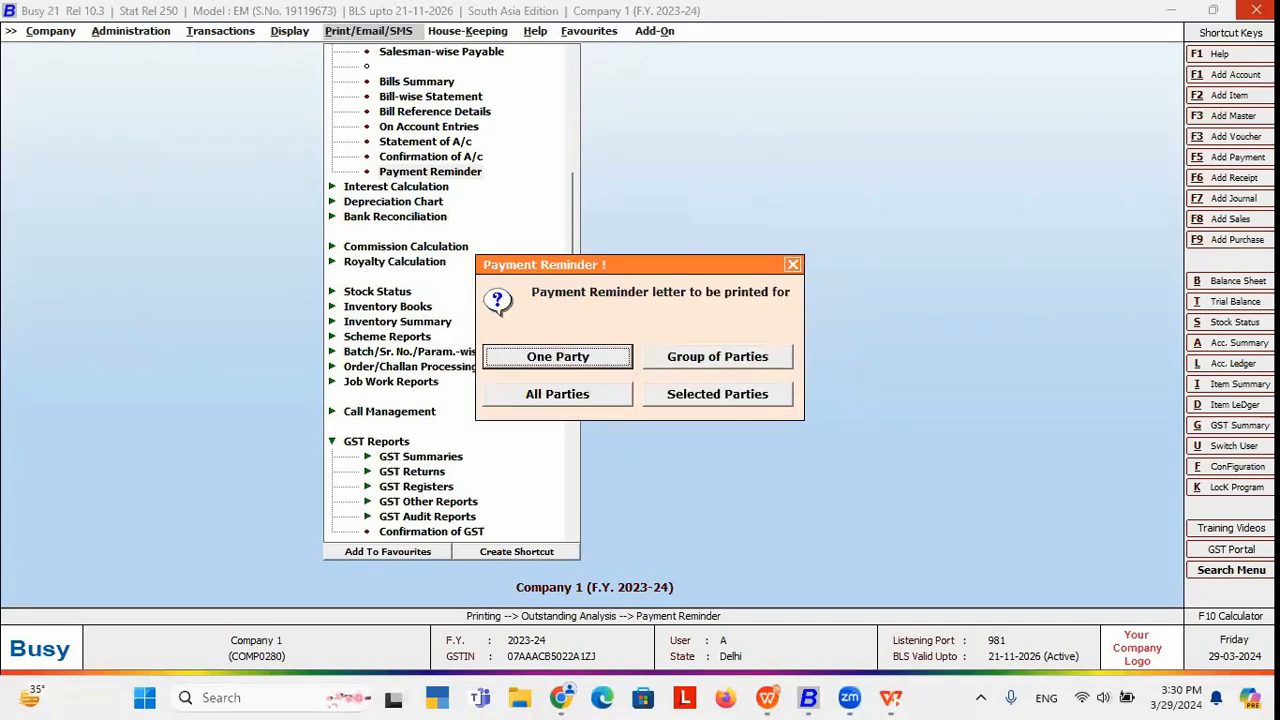
{"action": "key", "text": "Escape"}
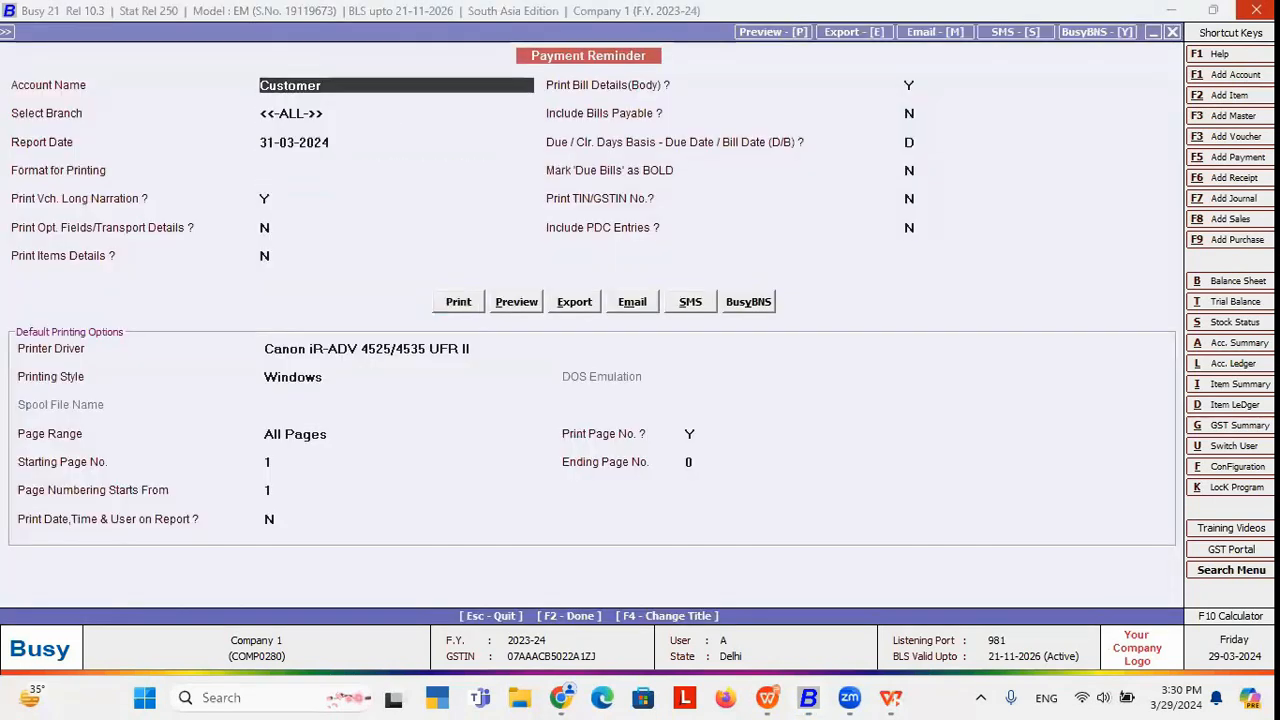
{"action": "left_click", "coordinate": [641, 300]}
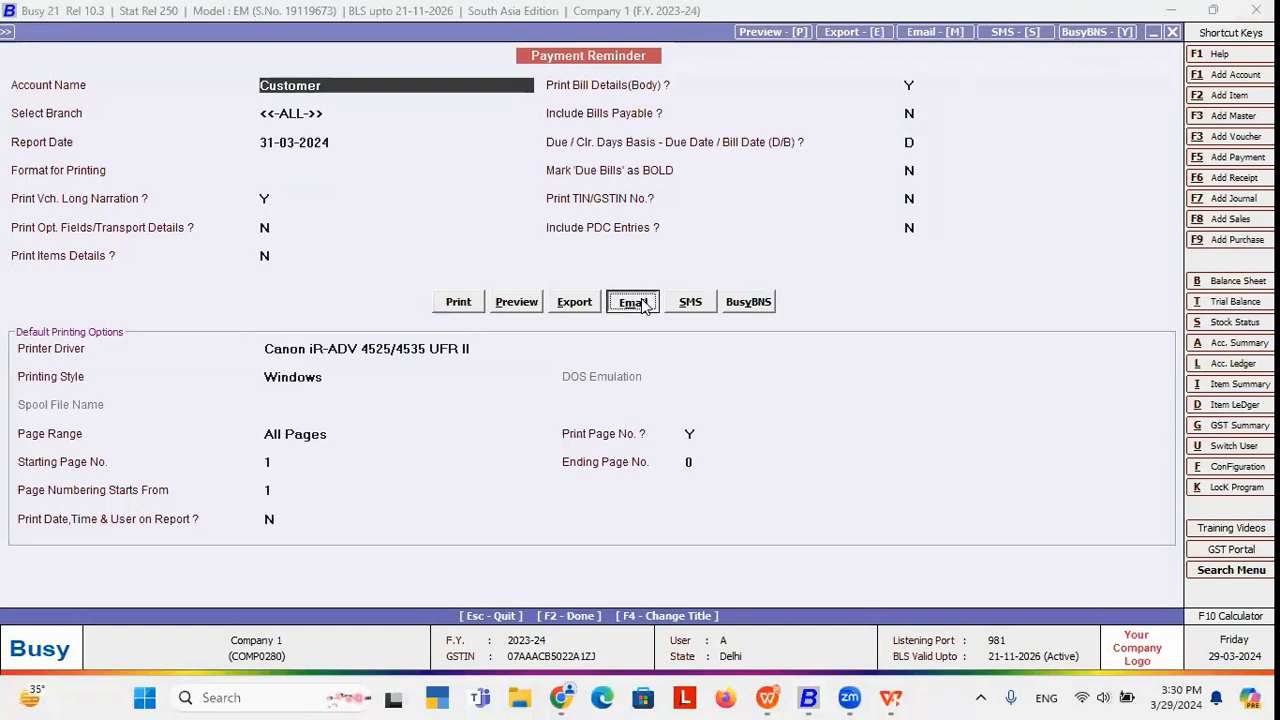
{"action": "left_click", "coordinate": [752, 383]}
{"action": "key", "text": "Return"}
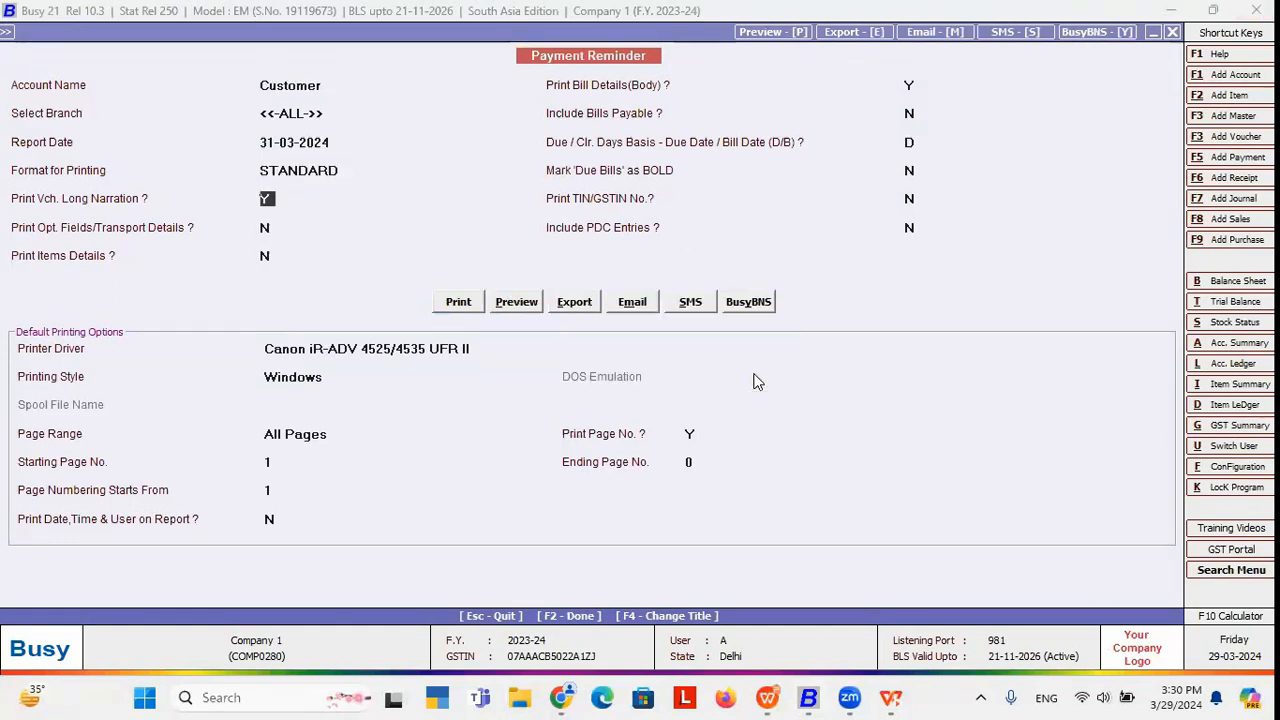
Open the reminder e-mail, then check the Customer account master's e-mail address field.
{"action": "left_click", "coordinate": [637, 301]}
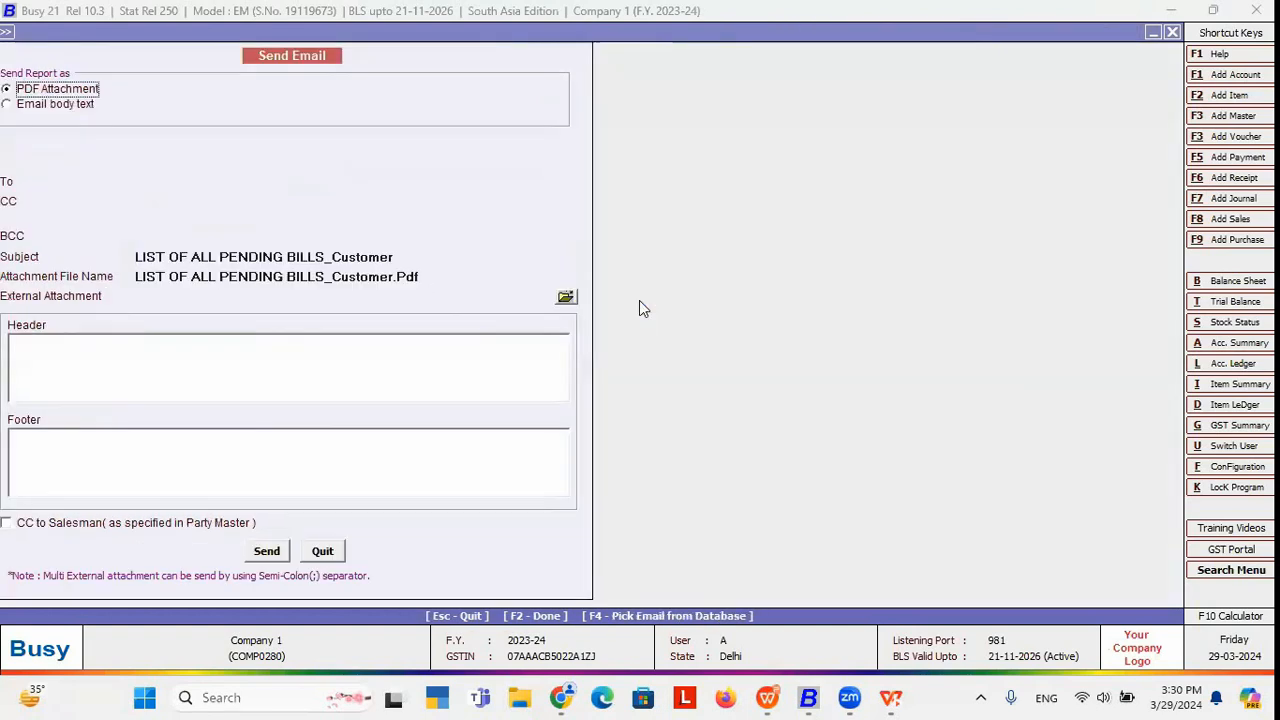
{"action": "left_click", "coordinate": [153, 183]}
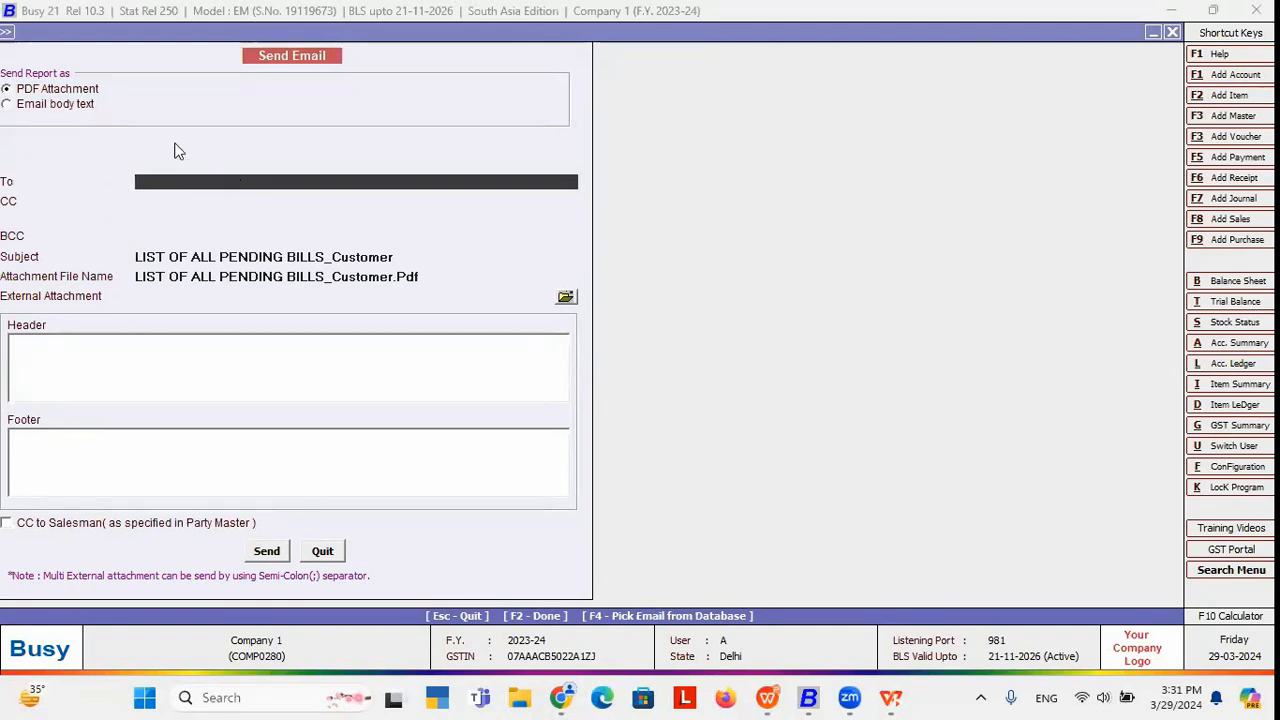
{"action": "left_click", "coordinate": [7, 38]}
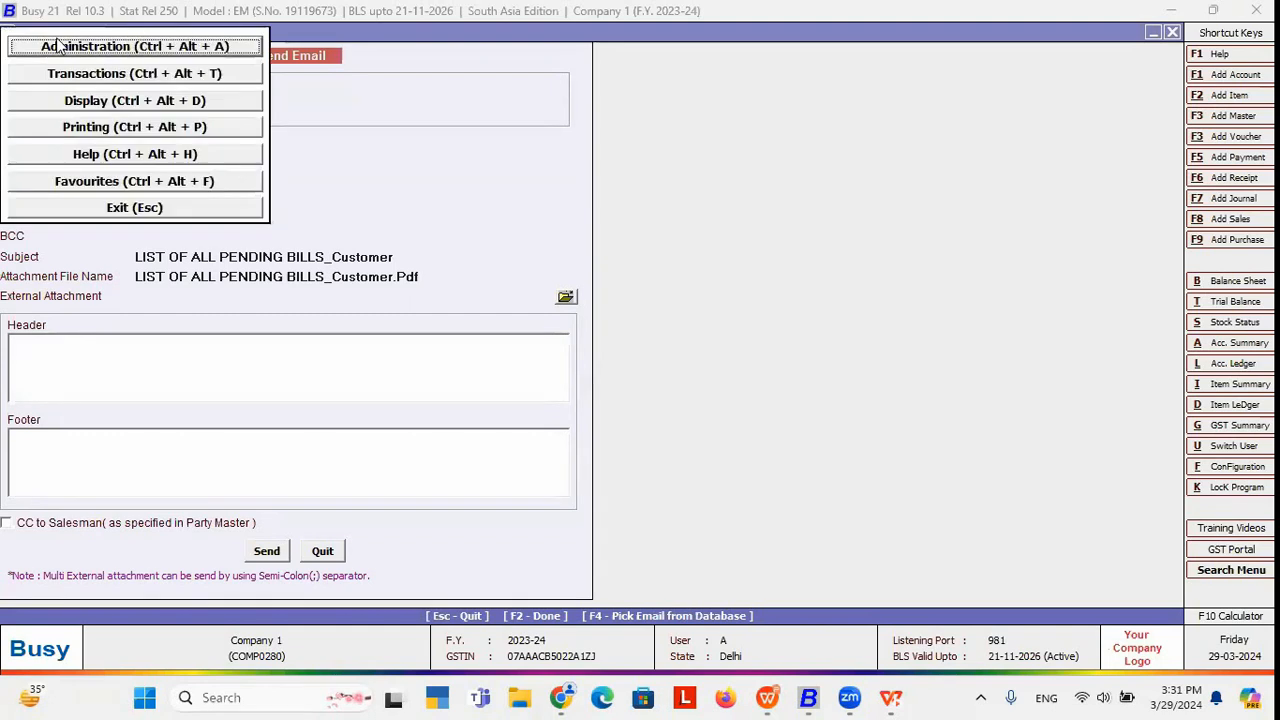
{"action": "left_click", "coordinate": [60, 45]}
{"action": "left_click", "coordinate": [52, 72]}
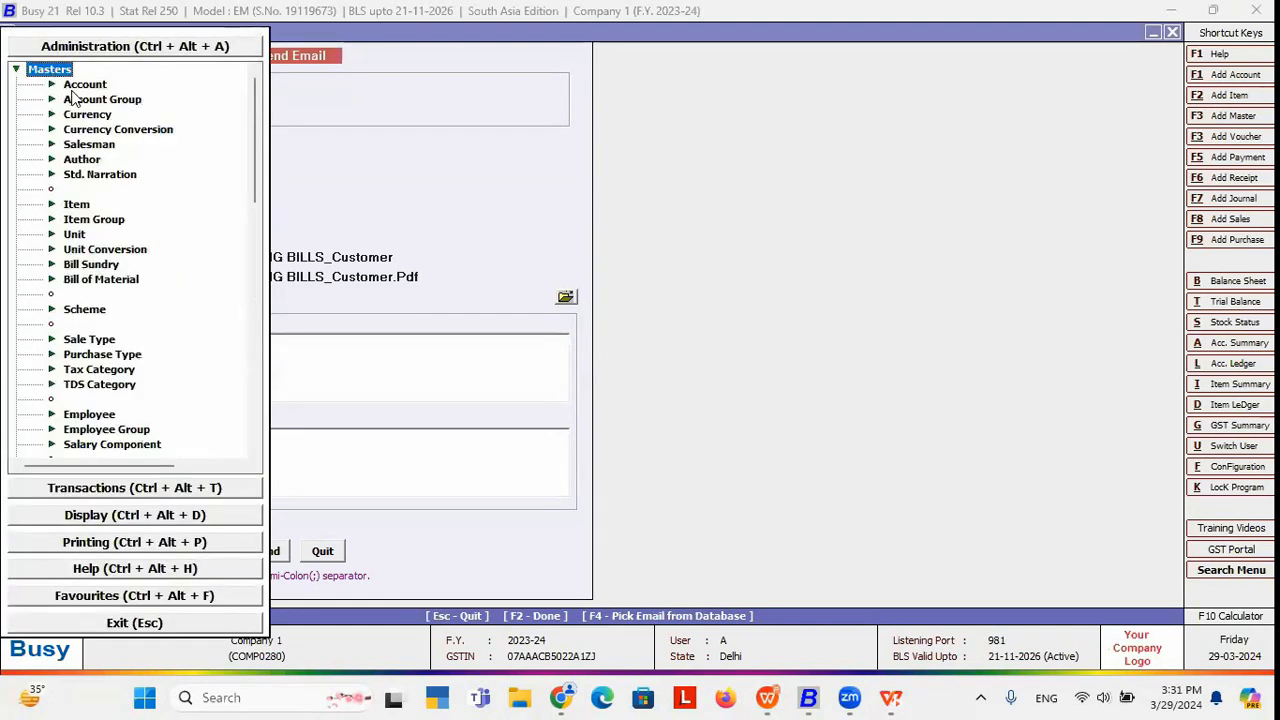
{"action": "left_click", "coordinate": [88, 86]}
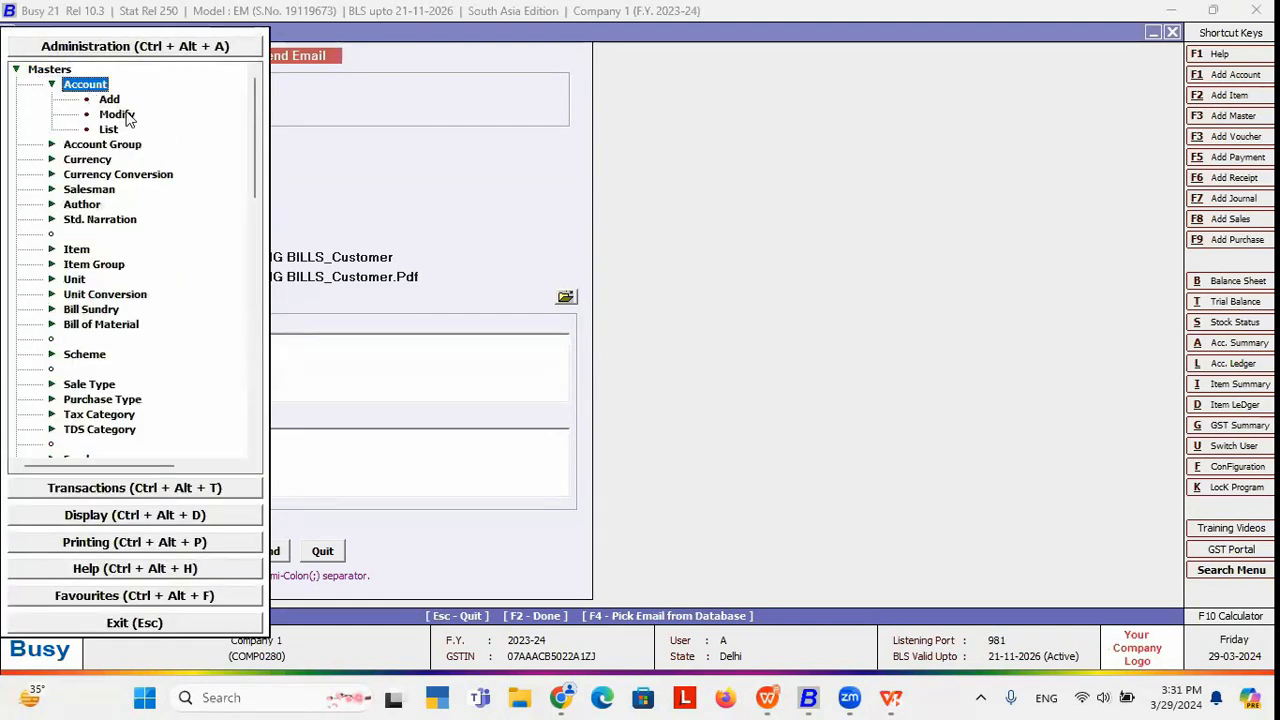
{"action": "left_click", "coordinate": [124, 114]}
{"action": "type", "text": "cust"}
{"action": "double_click", "coordinate": [123, 109]}
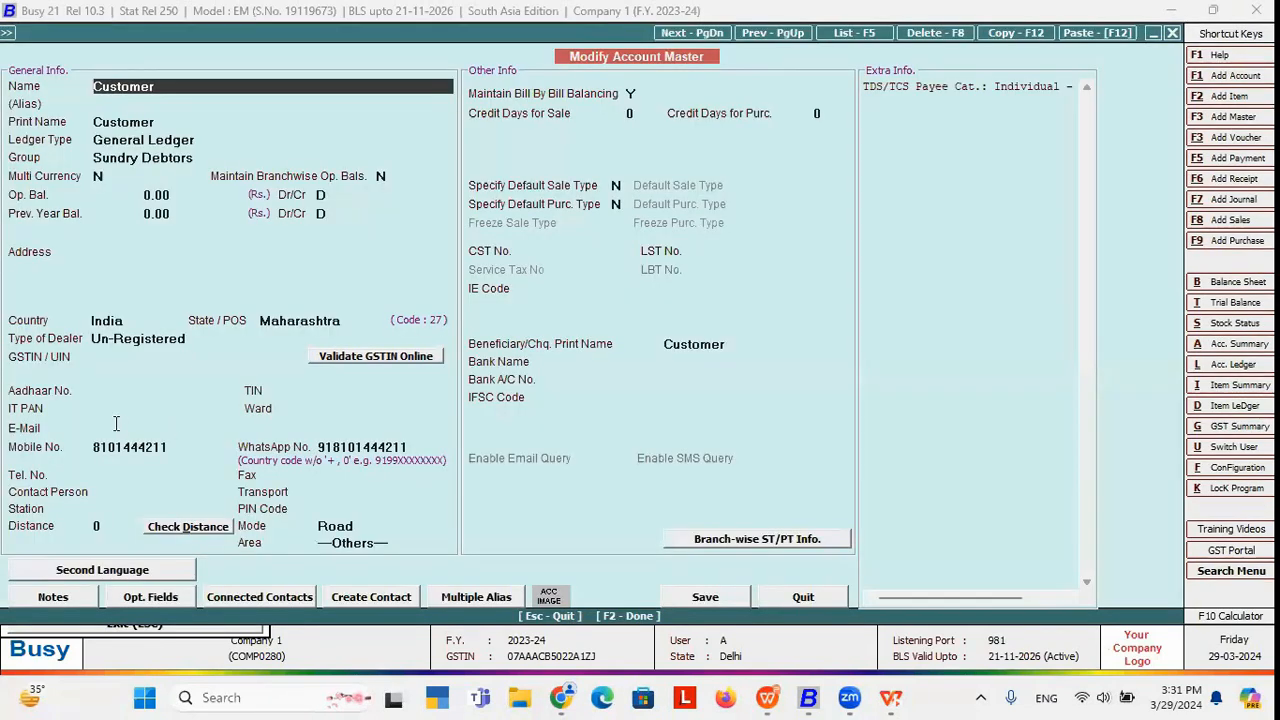
{"action": "left_click", "coordinate": [116, 424]}
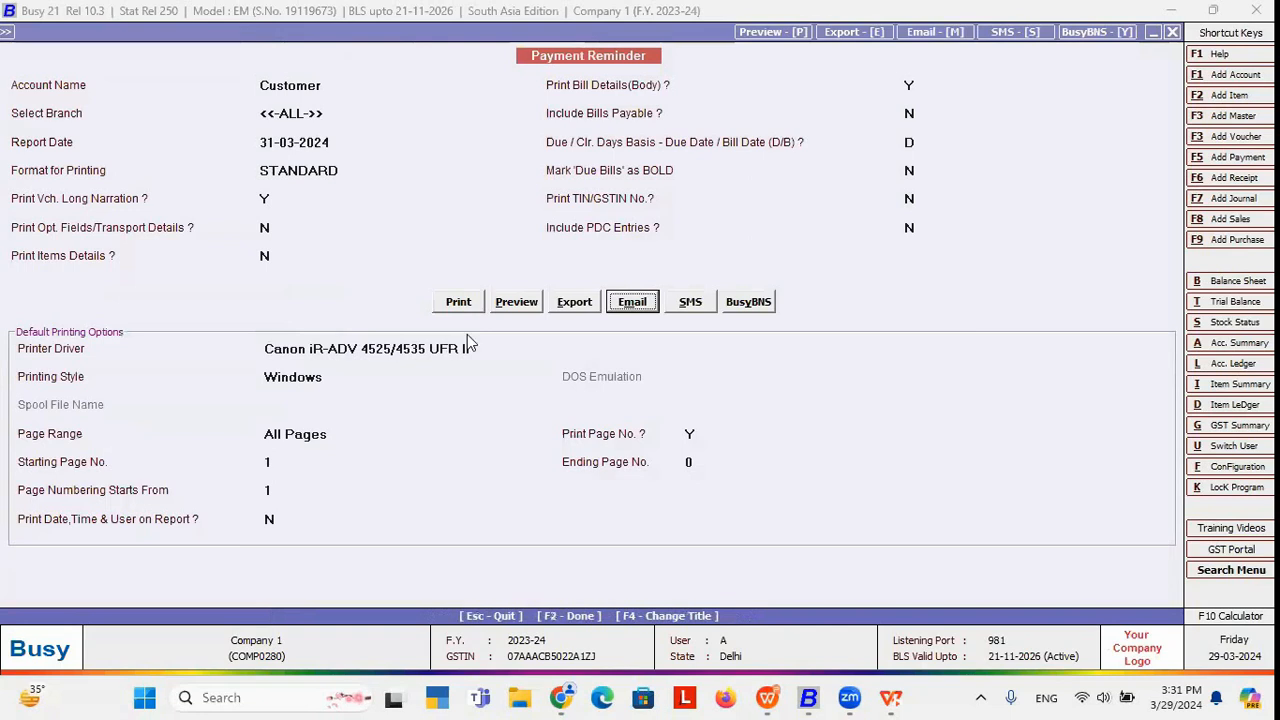
Reopen the reminder e-mail, tick CC to Salesman, and quit the Send Email form.
{"action": "left_click", "coordinate": [624, 306]}
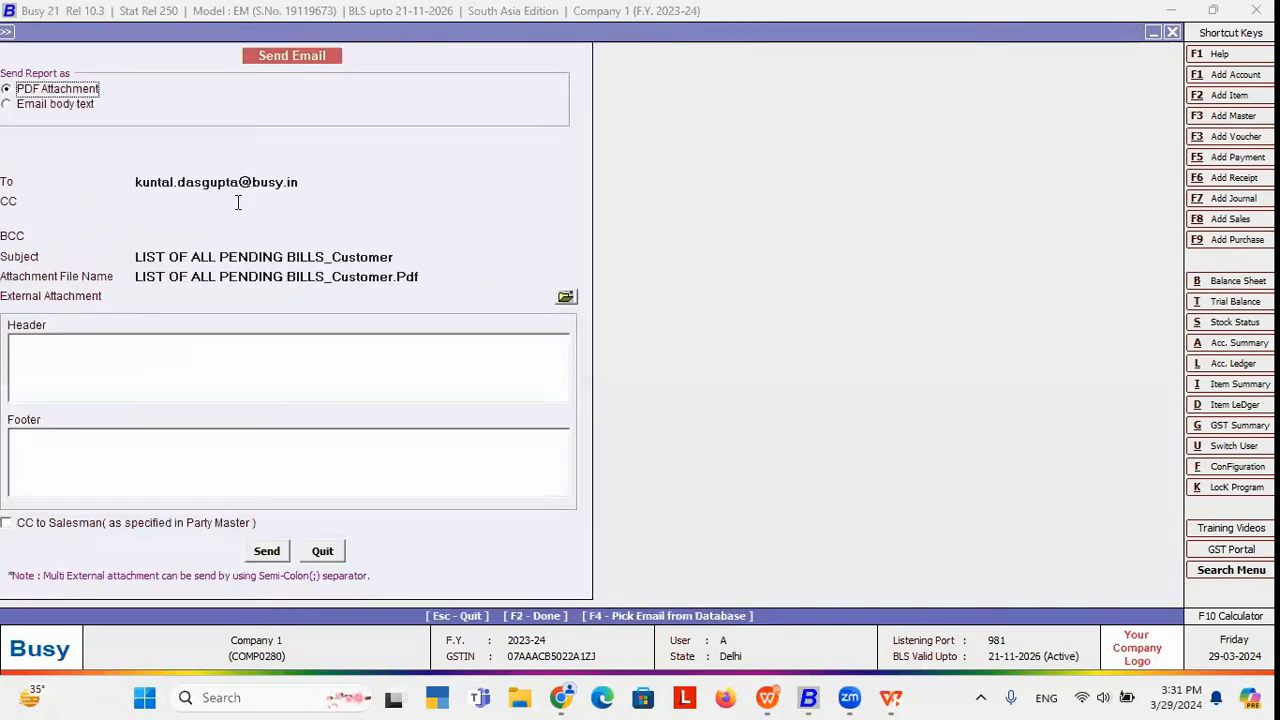
{"action": "left_click", "coordinate": [307, 185]}
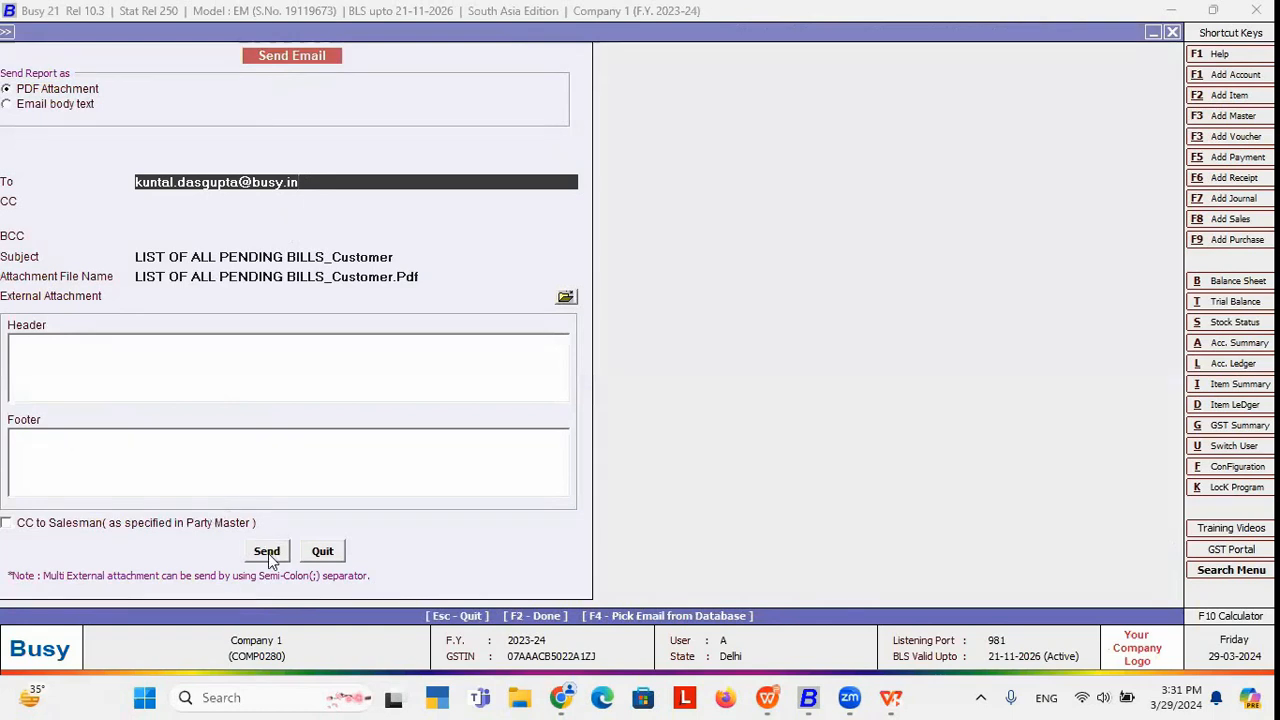
{"action": "left_click", "coordinate": [56, 524]}
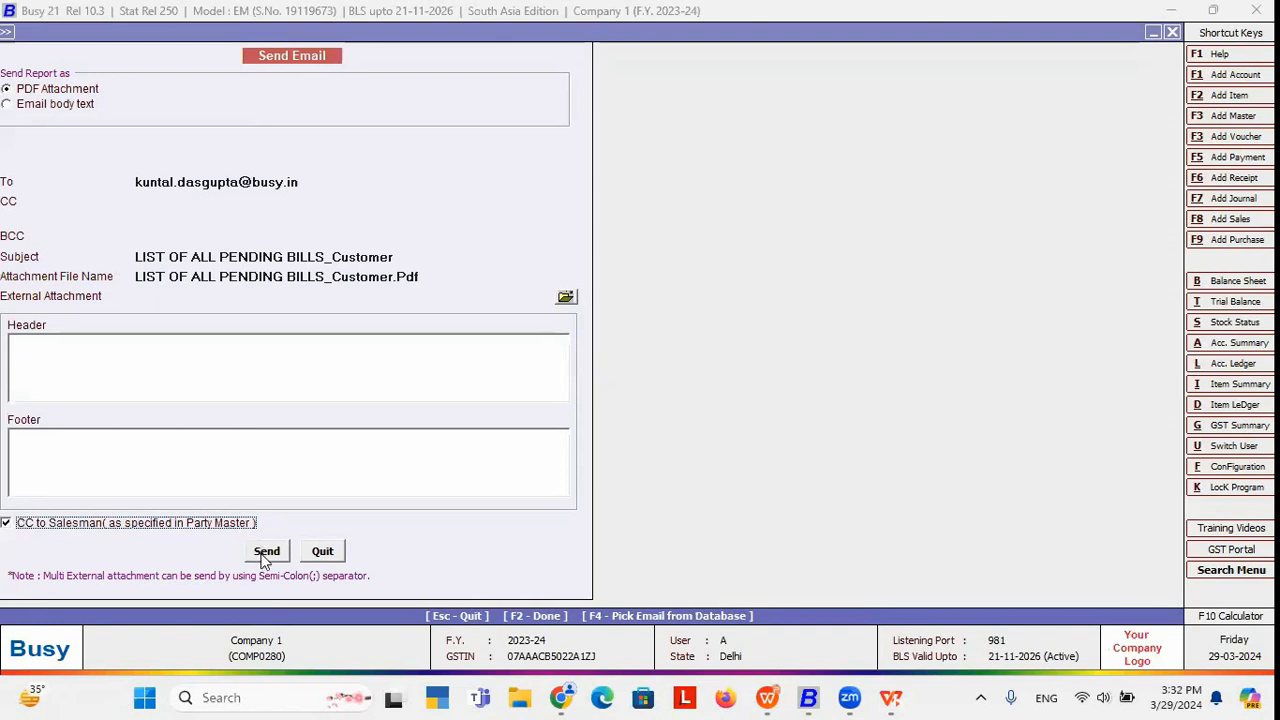
{"action": "left_click", "coordinate": [322, 556]}
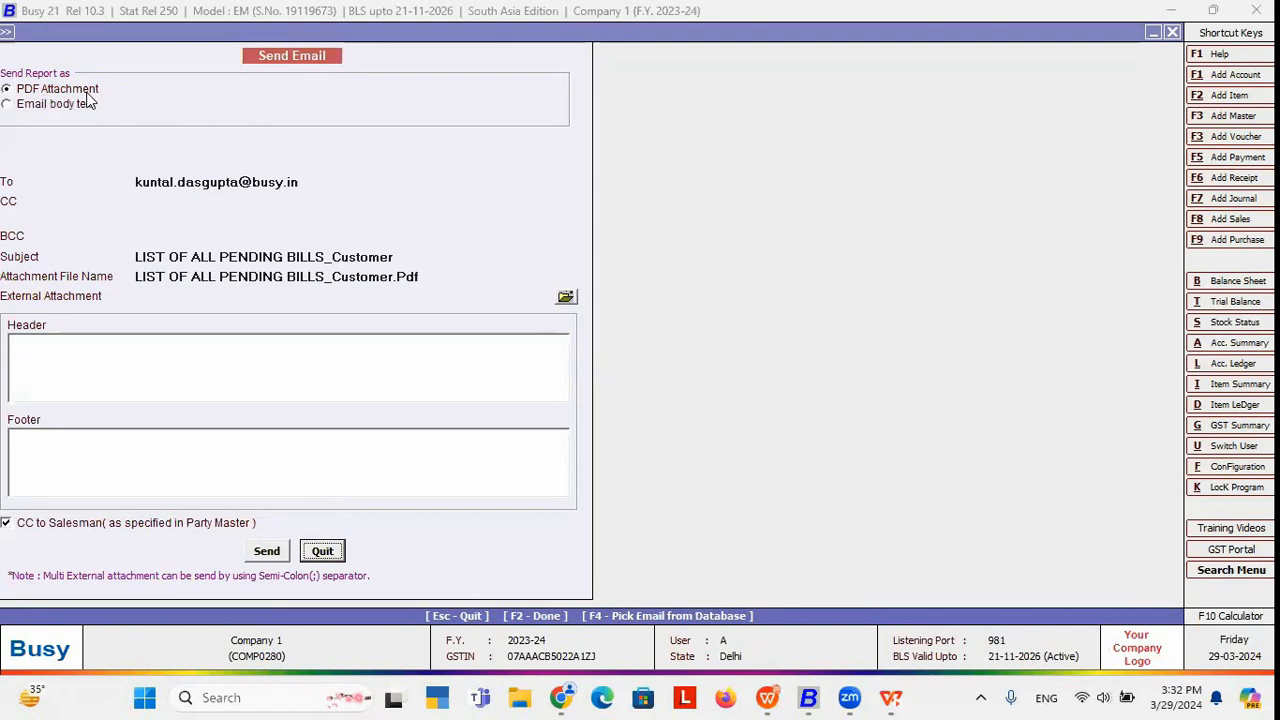
{"action": "left_click", "coordinate": [419, 279]}
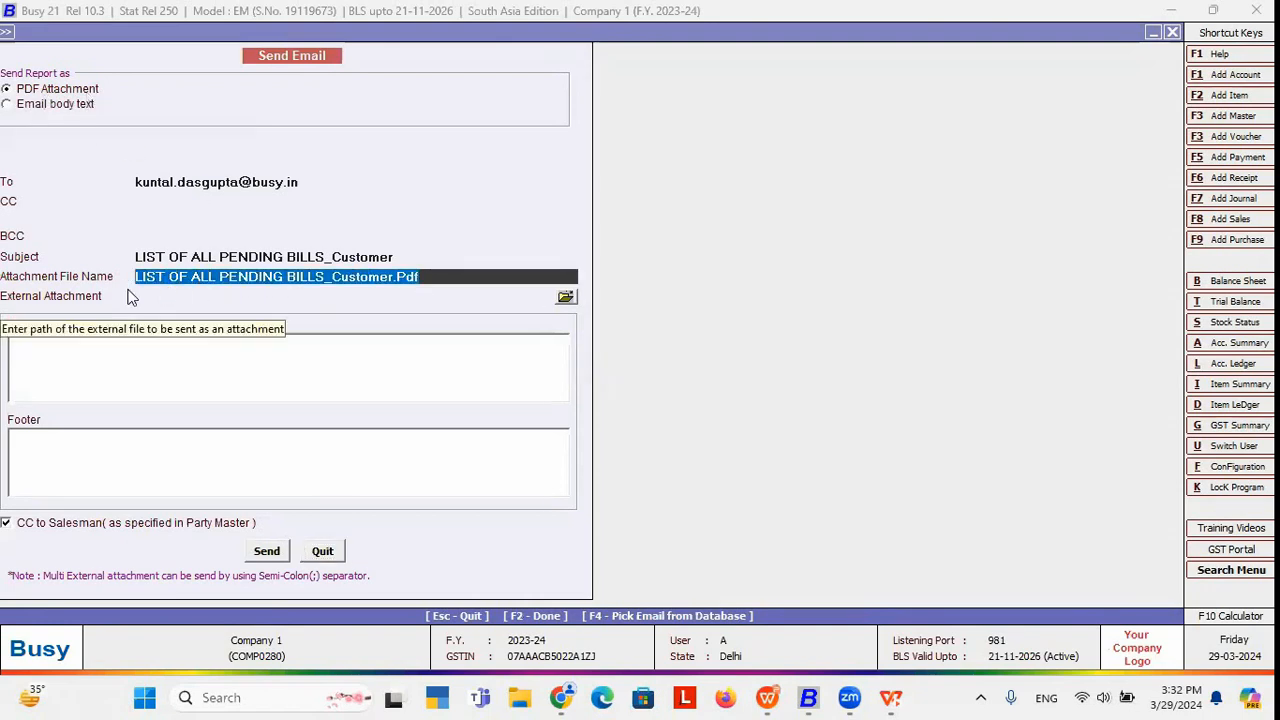
{"action": "left_click", "coordinate": [322, 554]}
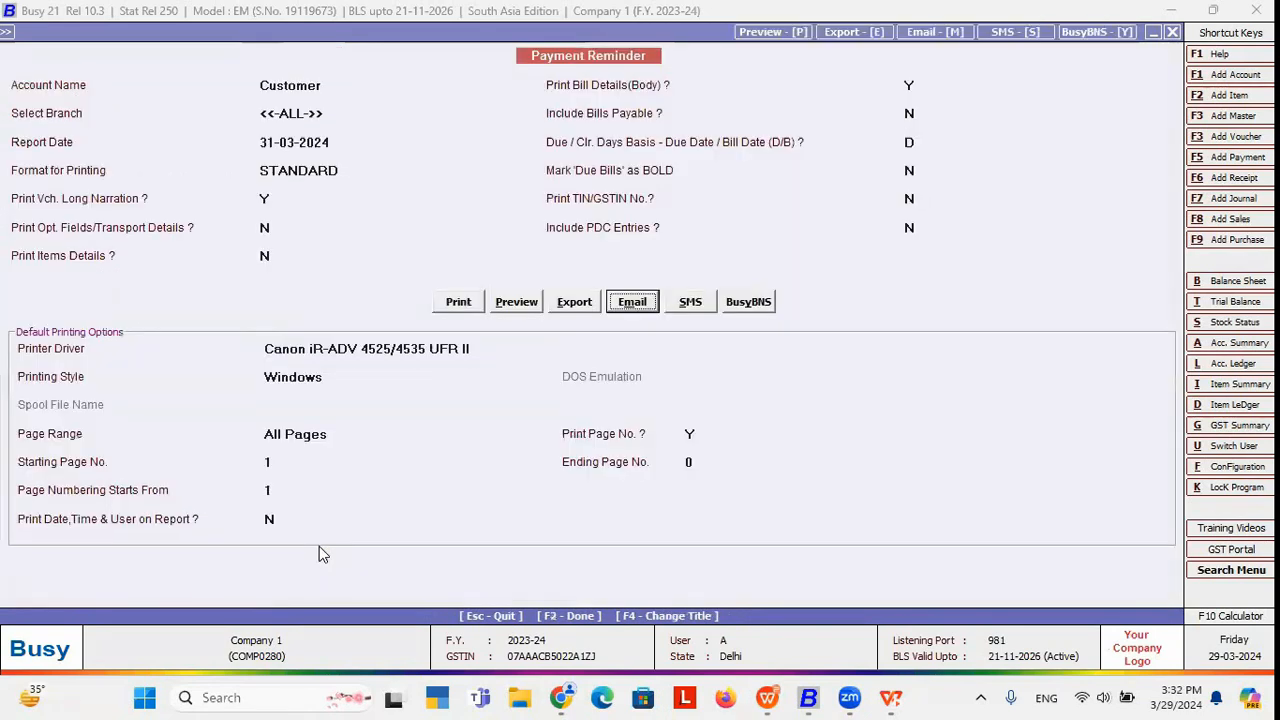
Load the Whatsapp SMS API format with its whatsapp://send URL and save it.
{"action": "left_click", "coordinate": [689, 310]}
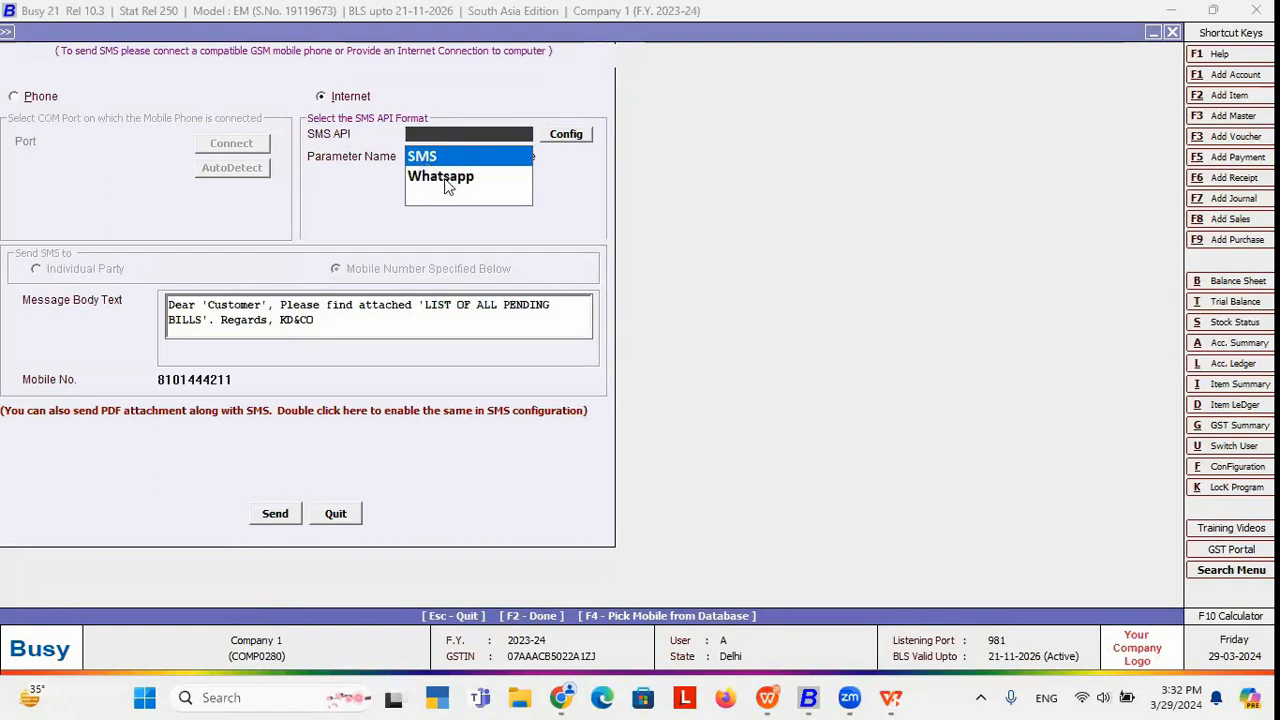
{"action": "left_click", "coordinate": [10, 32]}
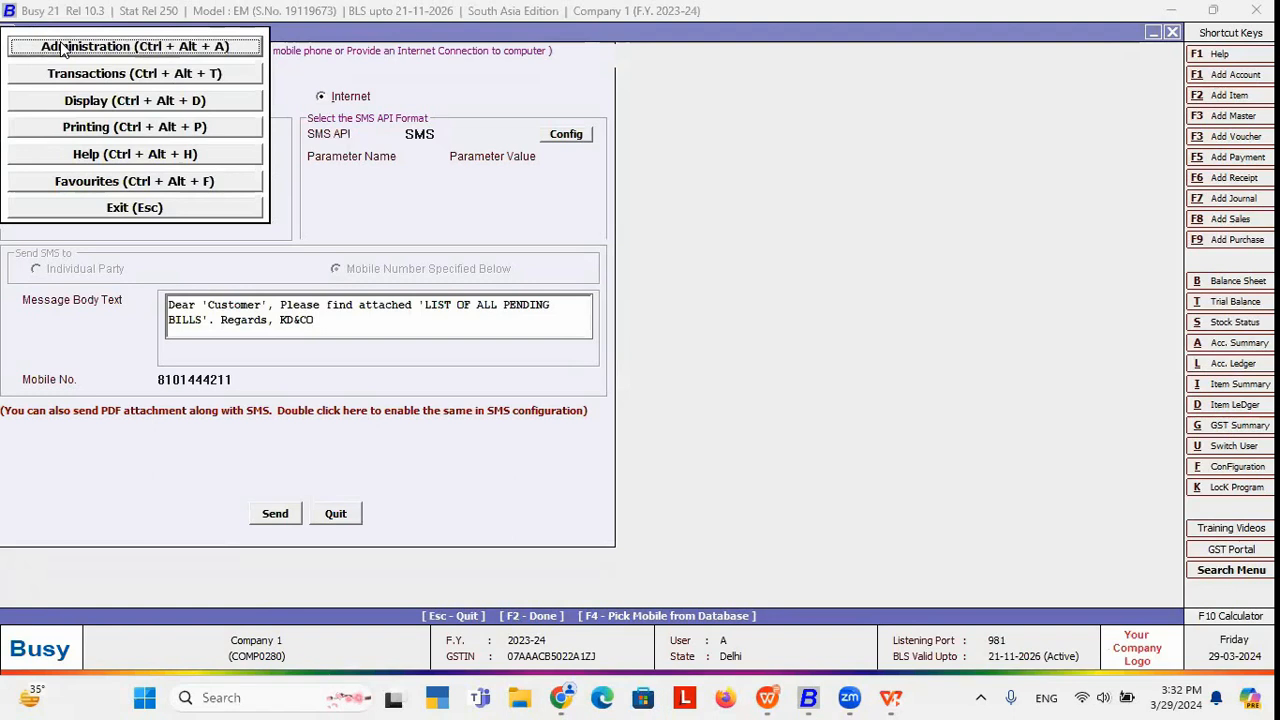
{"action": "left_click", "coordinate": [62, 46]}
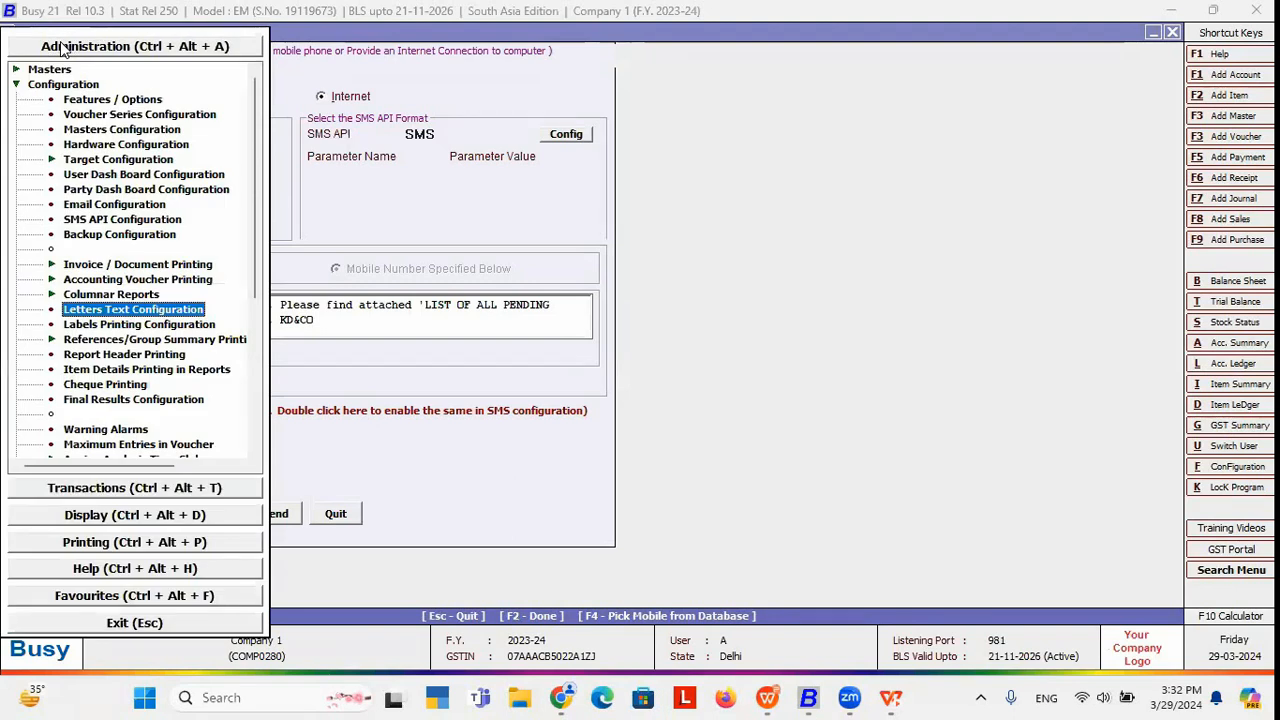
{"action": "left_click", "coordinate": [110, 220]}
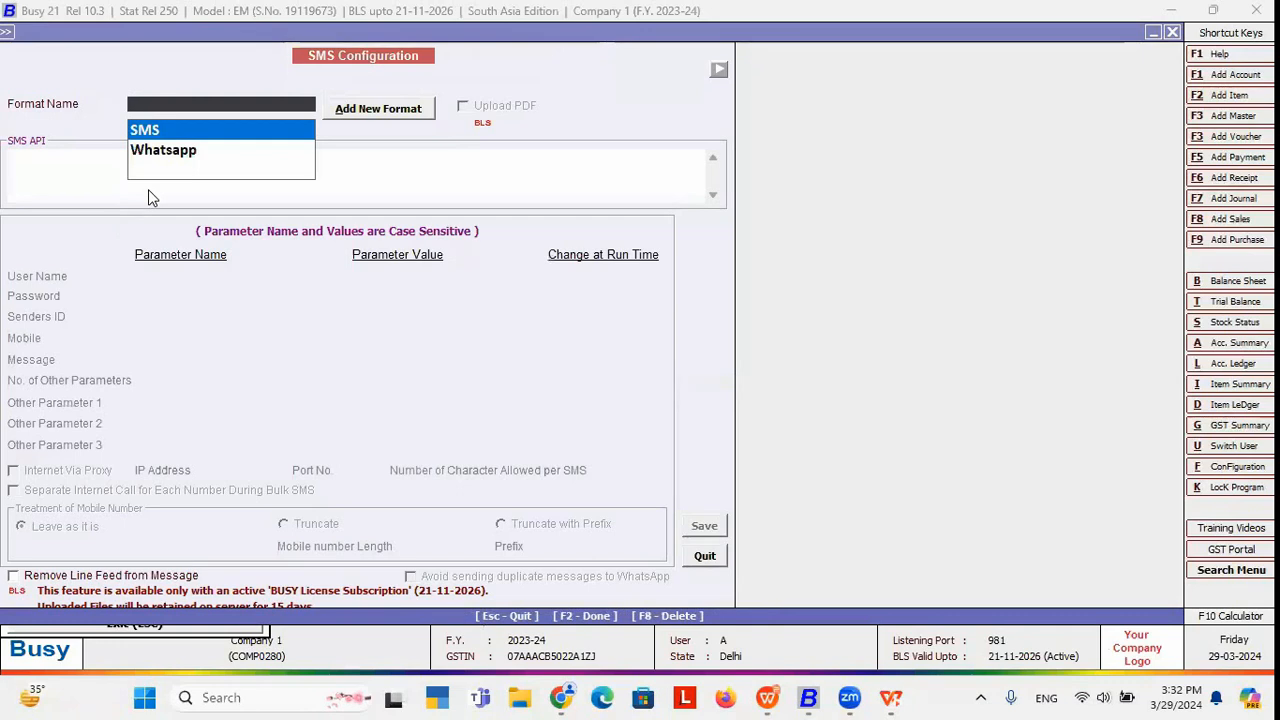
{"action": "key", "text": "Down"}
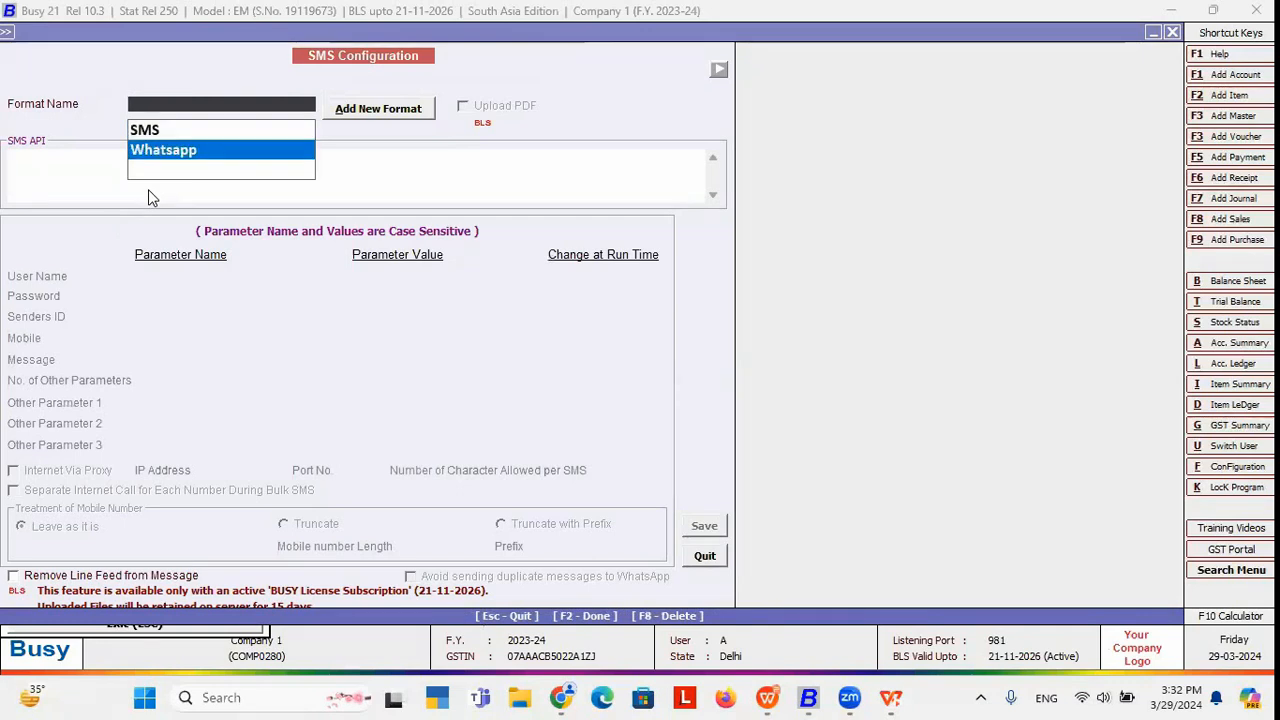
{"action": "left_click", "coordinate": [190, 152]}
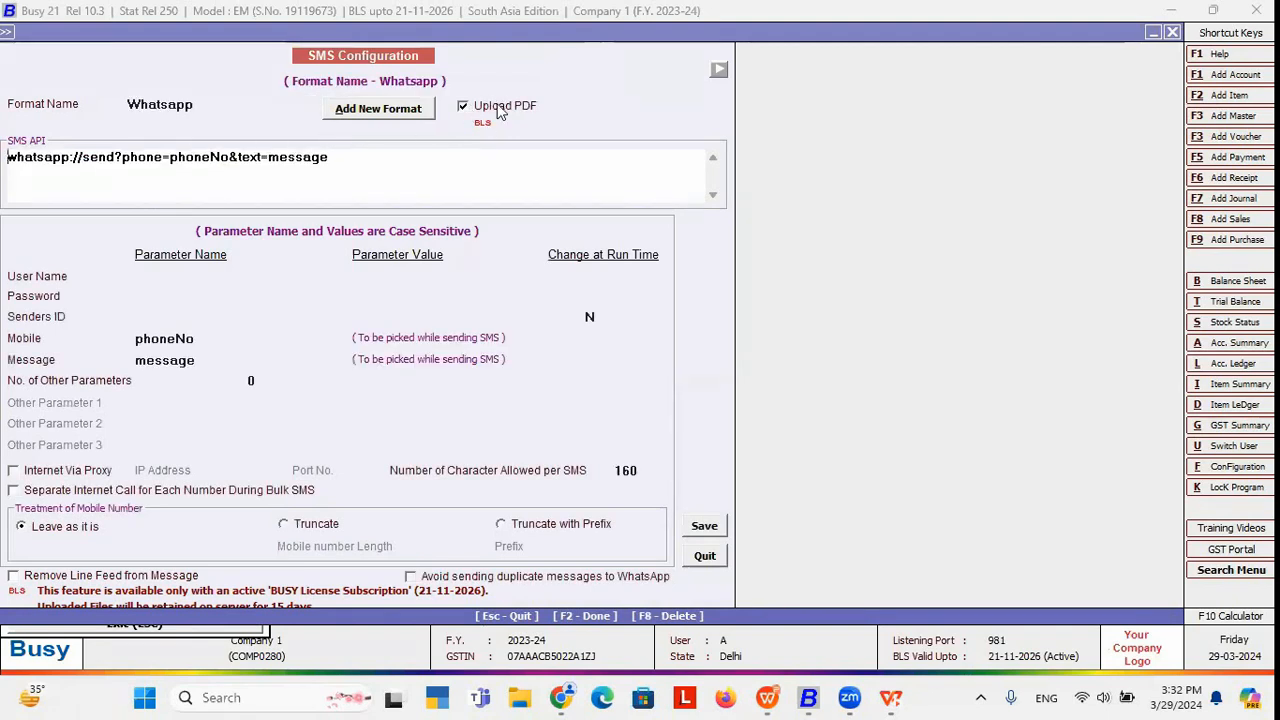
{"action": "left_click", "coordinate": [348, 163]}
{"action": "left_click_drag", "start_coordinate": [348, 163], "coordinate": [8, 157]}
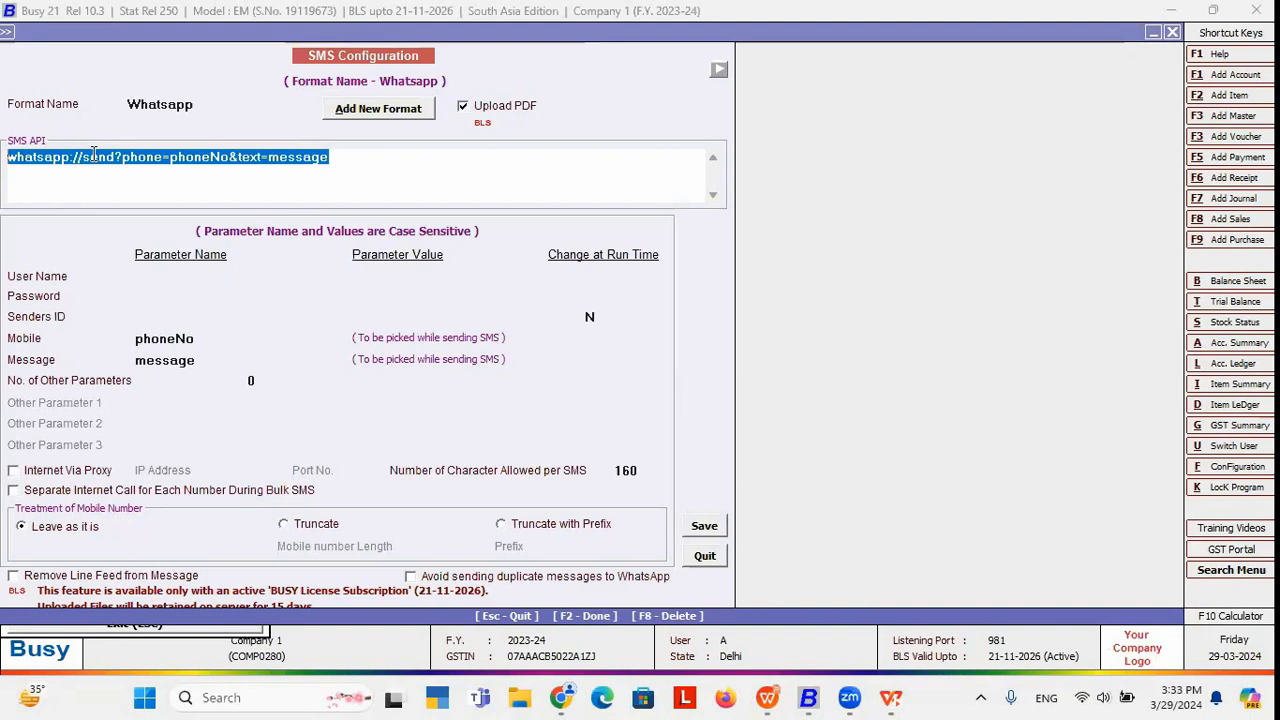
{"action": "left_click", "coordinate": [331, 160]}
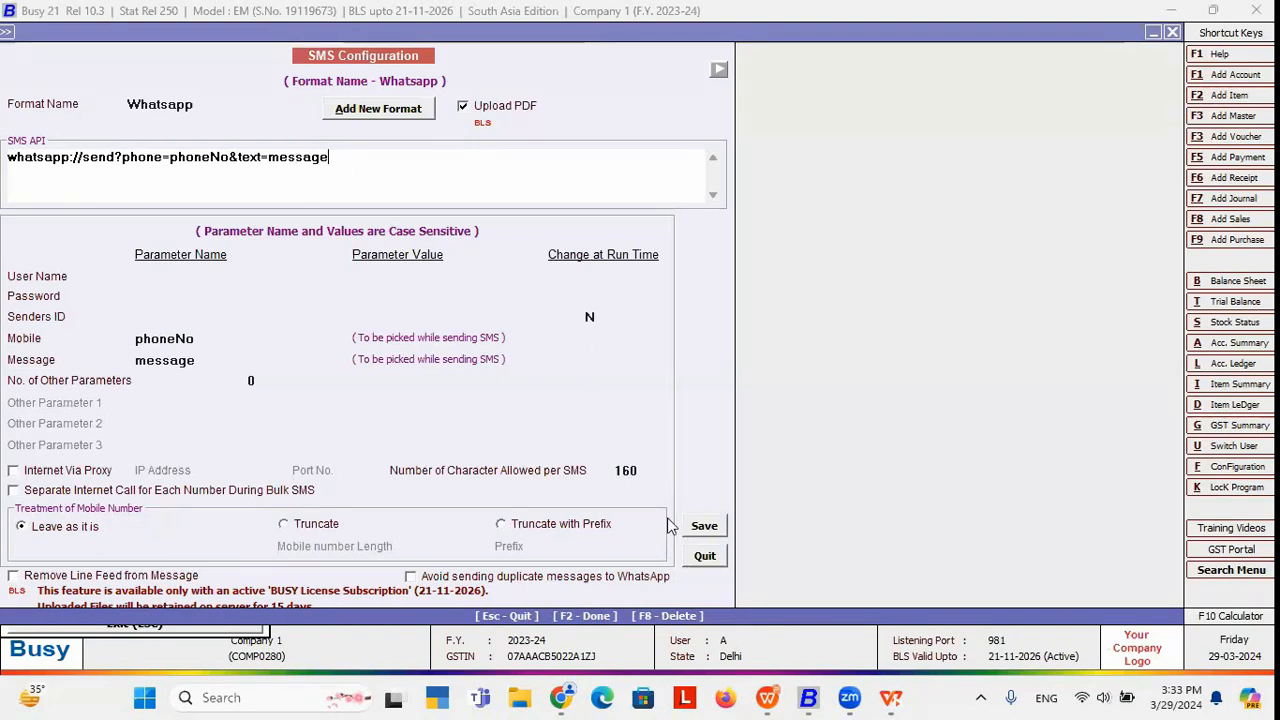
{"action": "left_click", "coordinate": [705, 527]}
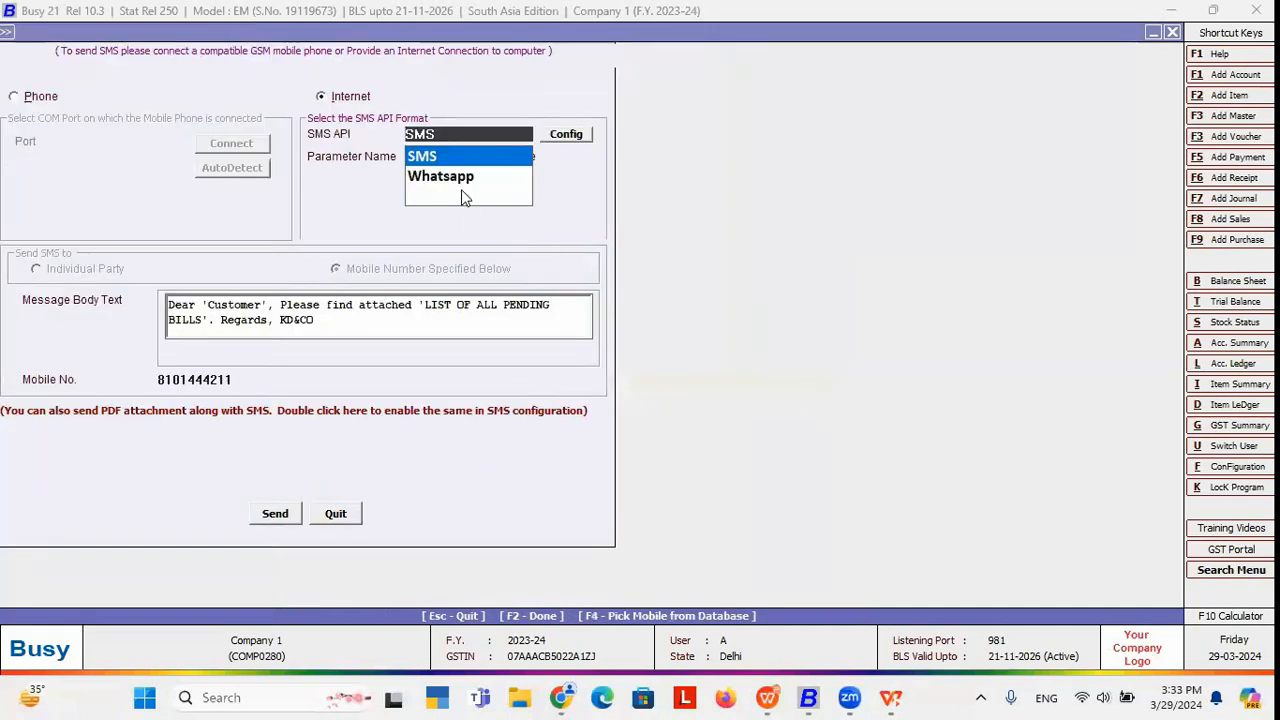
Switch the SMS API to Whatsapp, confirm the WhatsApp number, and send Customer's reminder.
{"action": "left_click", "coordinate": [461, 181]}
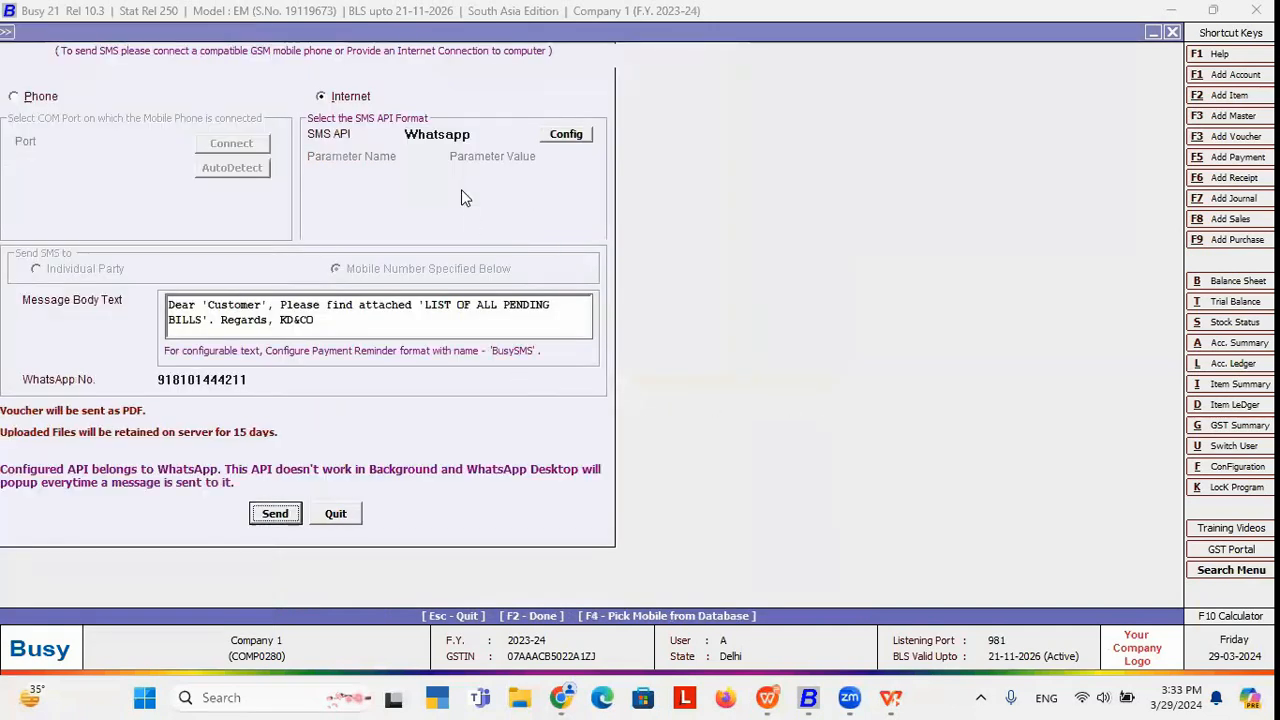
{"action": "left_click", "coordinate": [252, 379]}
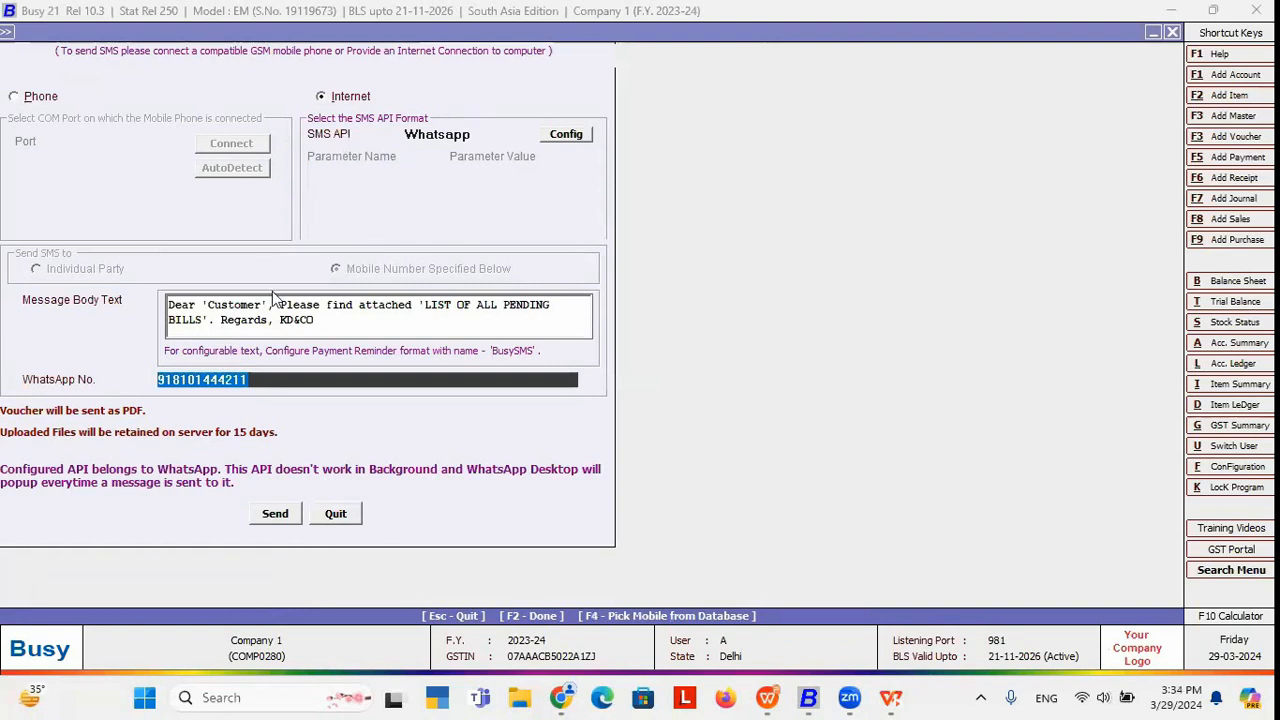
{"action": "left_click", "coordinate": [258, 380]}
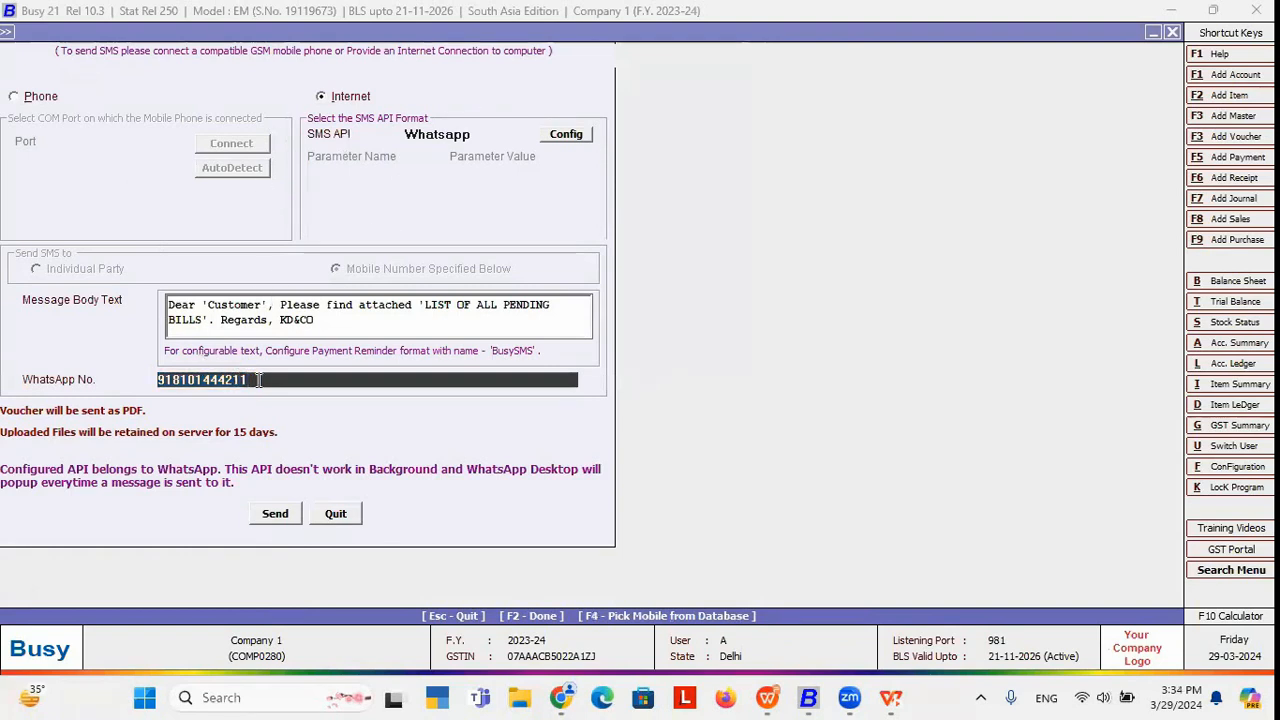
{"action": "left_click", "coordinate": [274, 517]}
{"action": "left_click", "coordinate": [275, 515]}
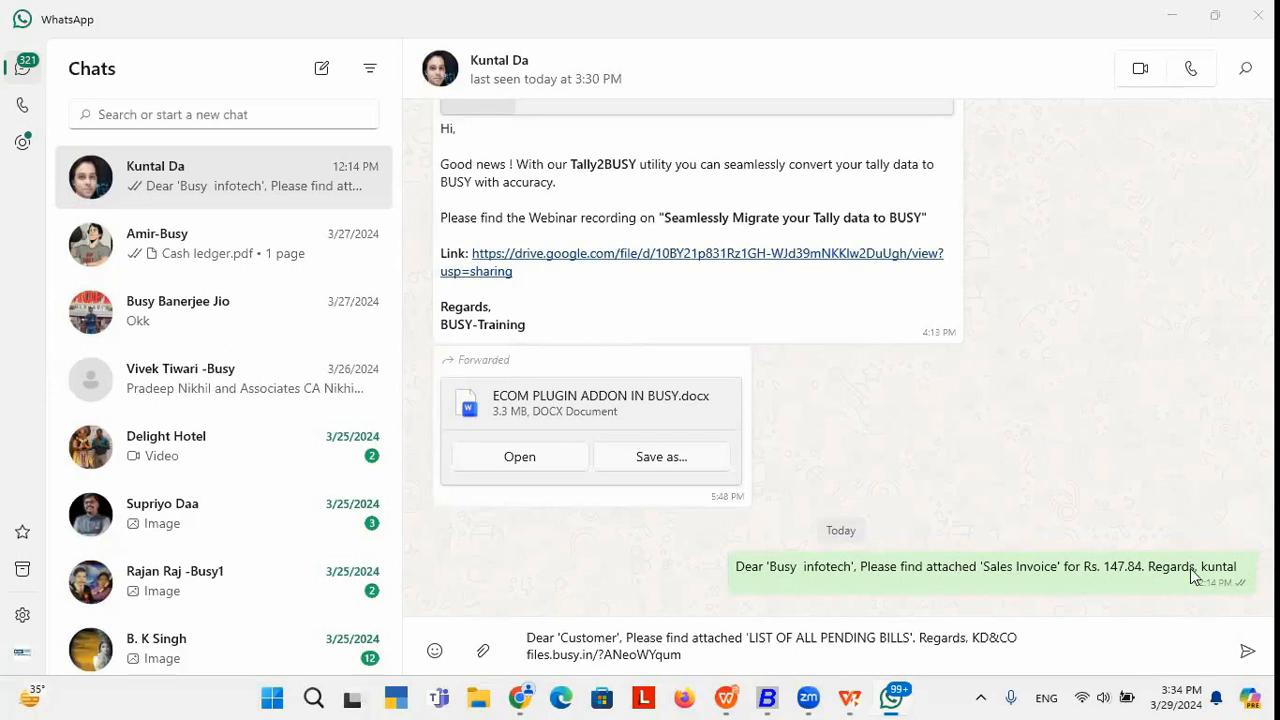
Send the prefilled pending-bills reminder, then open its files.busy.in PDF link showing 5,07,408.60 due.
{"action": "left_click", "coordinate": [714, 654]}
{"action": "left_click", "coordinate": [1247, 651]}
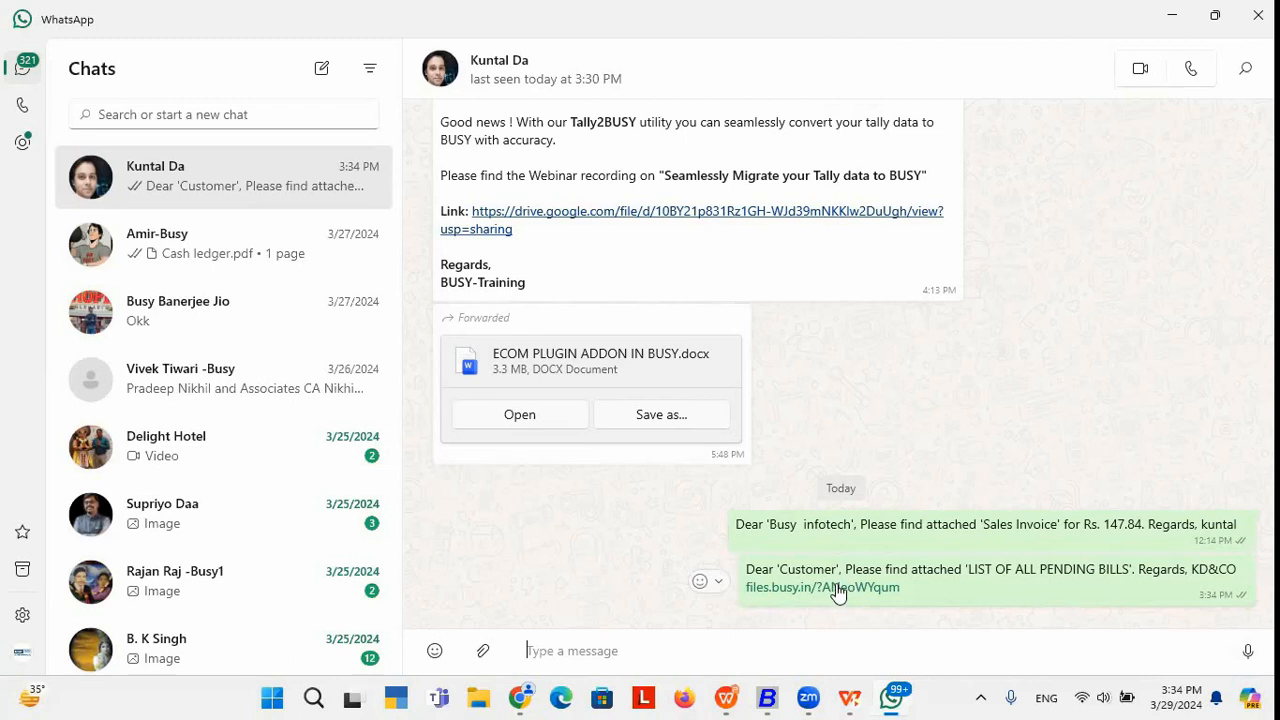
{"action": "left_click", "coordinate": [835, 588]}
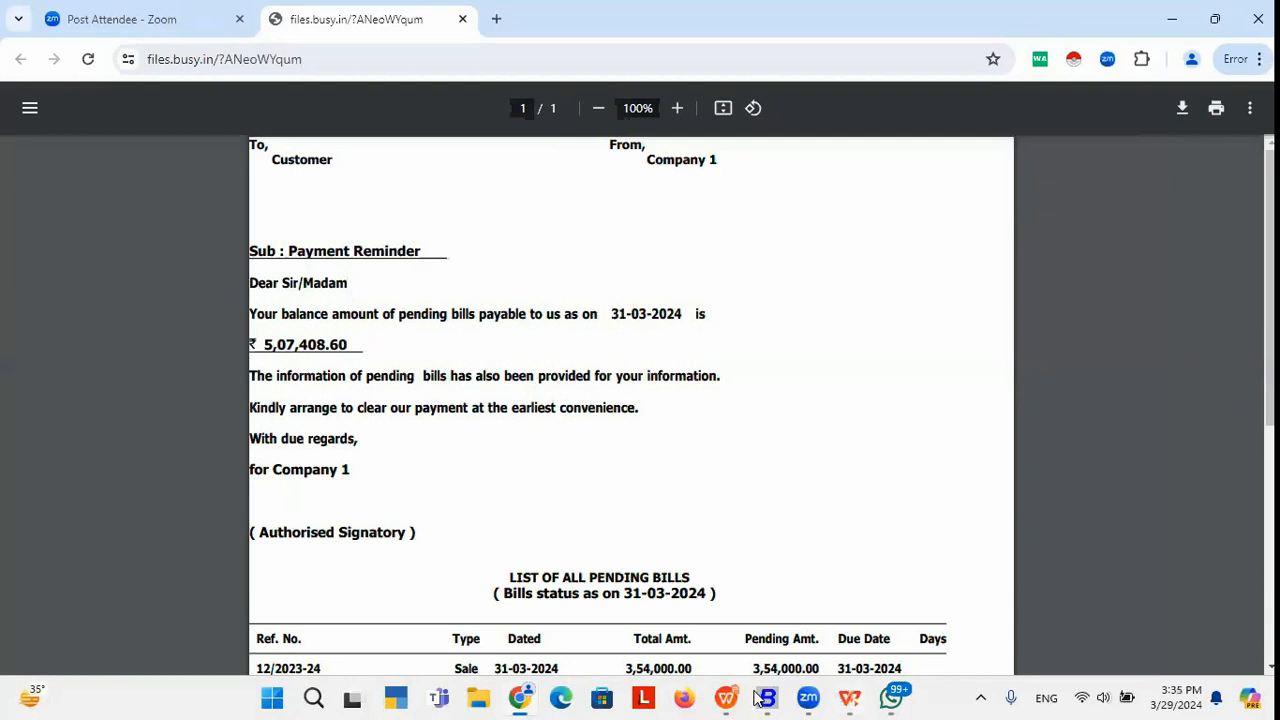
Leave the Payment Reminder PDF in Chrome and bring Busy 21 back to the front.
{"action": "mouse_move", "coordinate": [757, 698]}
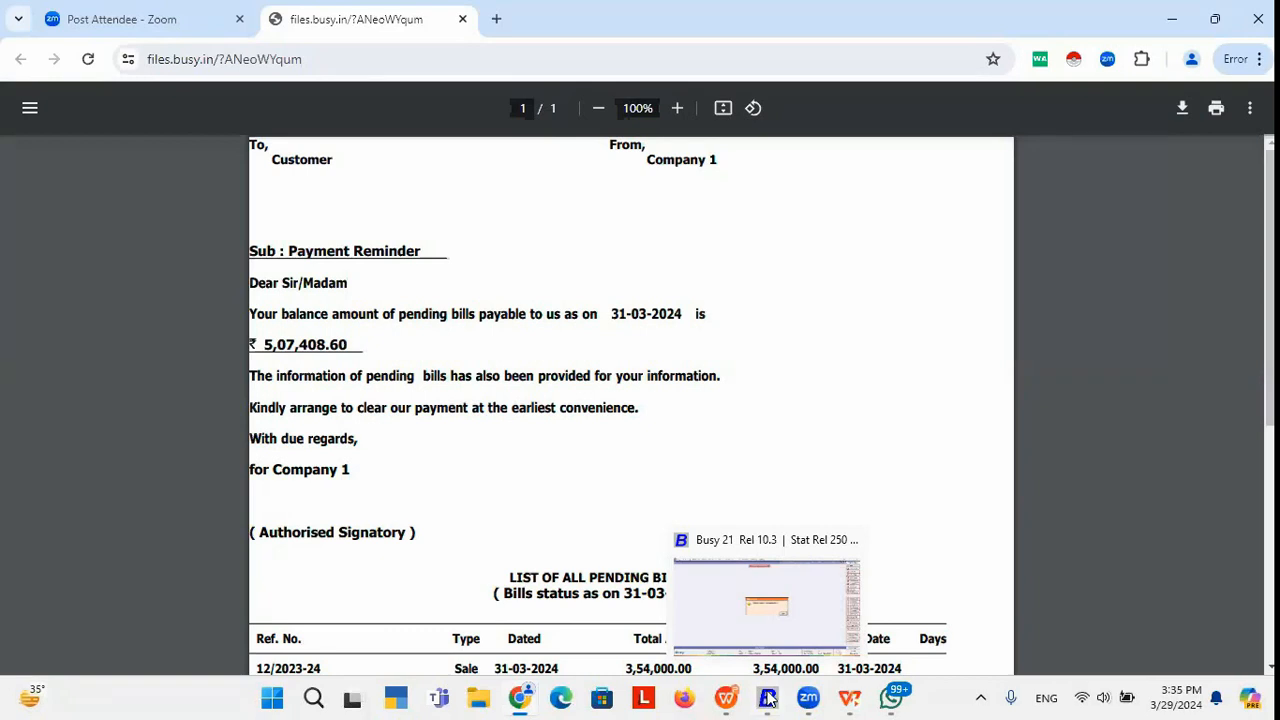
{"action": "left_click", "coordinate": [768, 699]}
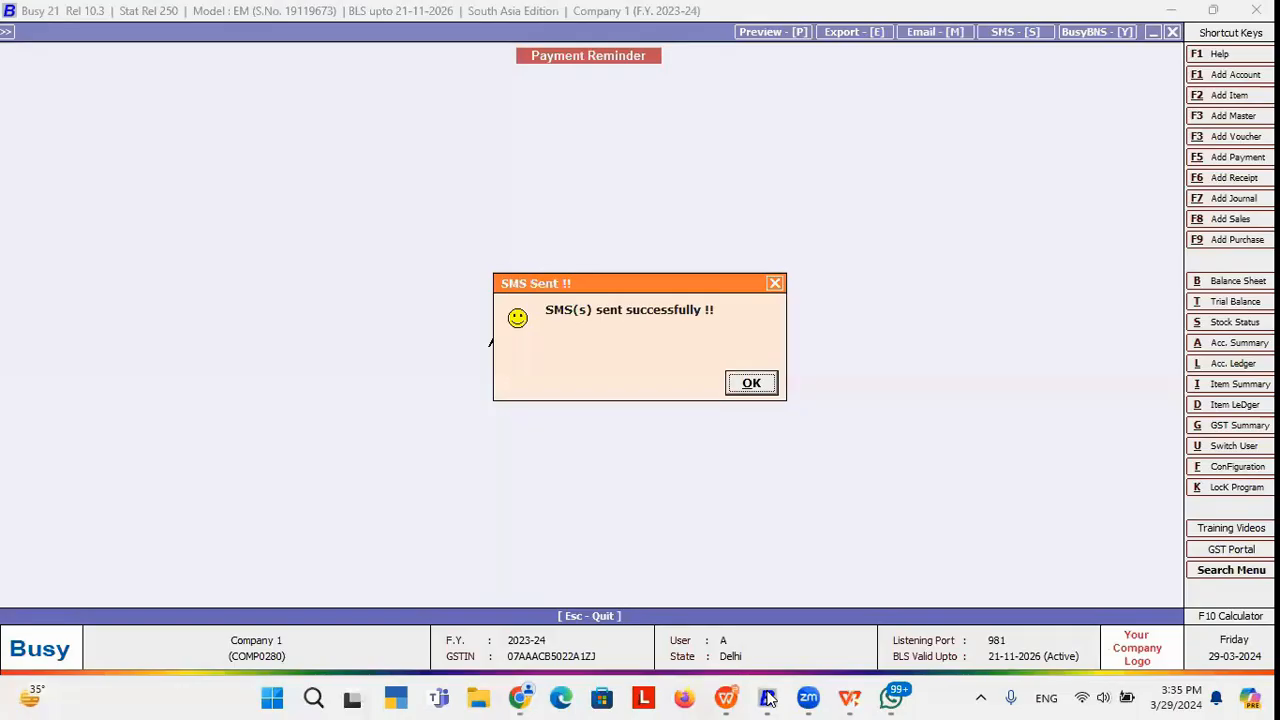
Dismiss the SMS-sent confirmation, close the payment reminder, and open the Outstanding Analysis printing reports.
{"action": "left_click", "coordinate": [758, 388]}
{"action": "key", "text": "Escape"}
{"action": "key", "text": "Escape"}
{"action": "key", "text": "Escape"}
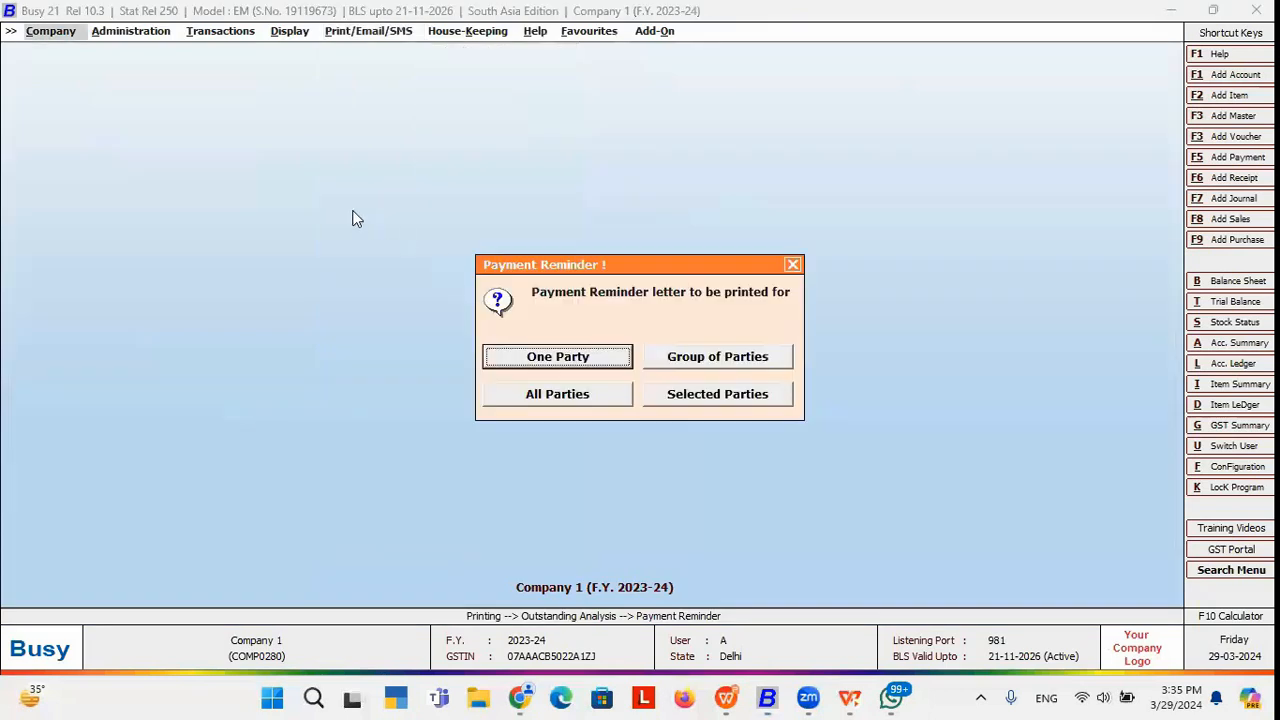
{"action": "left_click", "coordinate": [128, 31]}
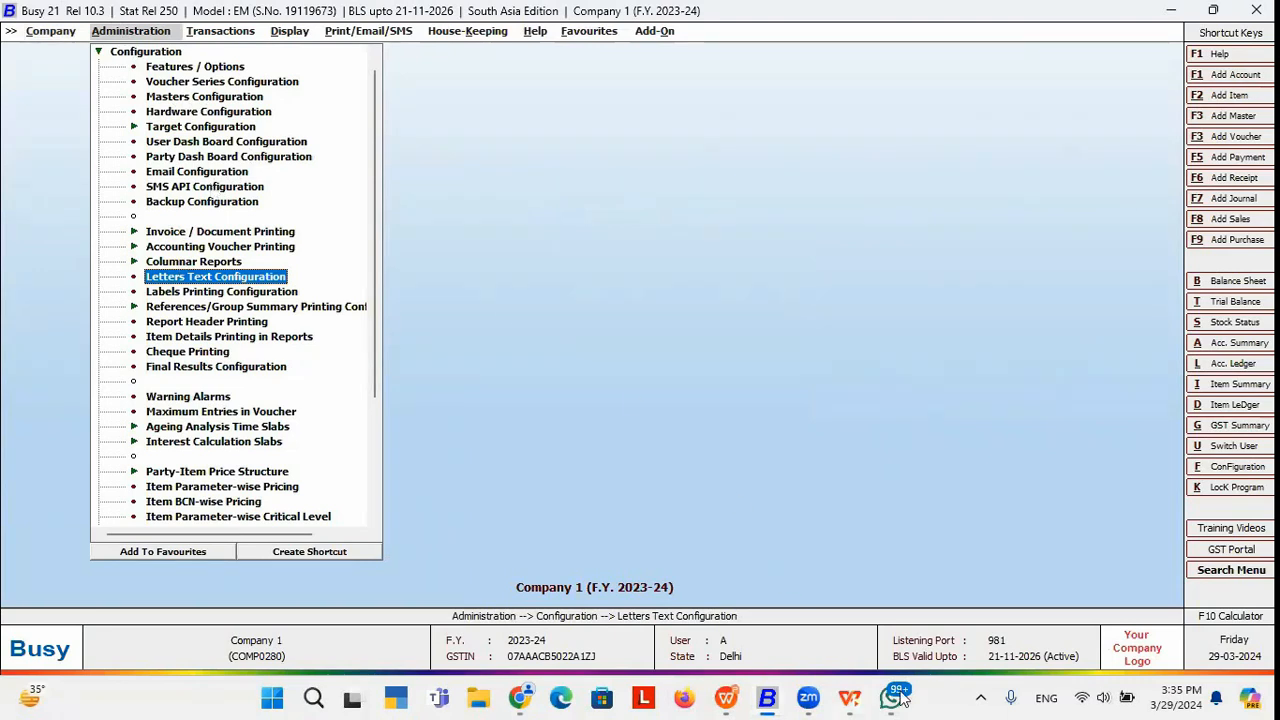
{"action": "mouse_move", "coordinate": [893, 697]}
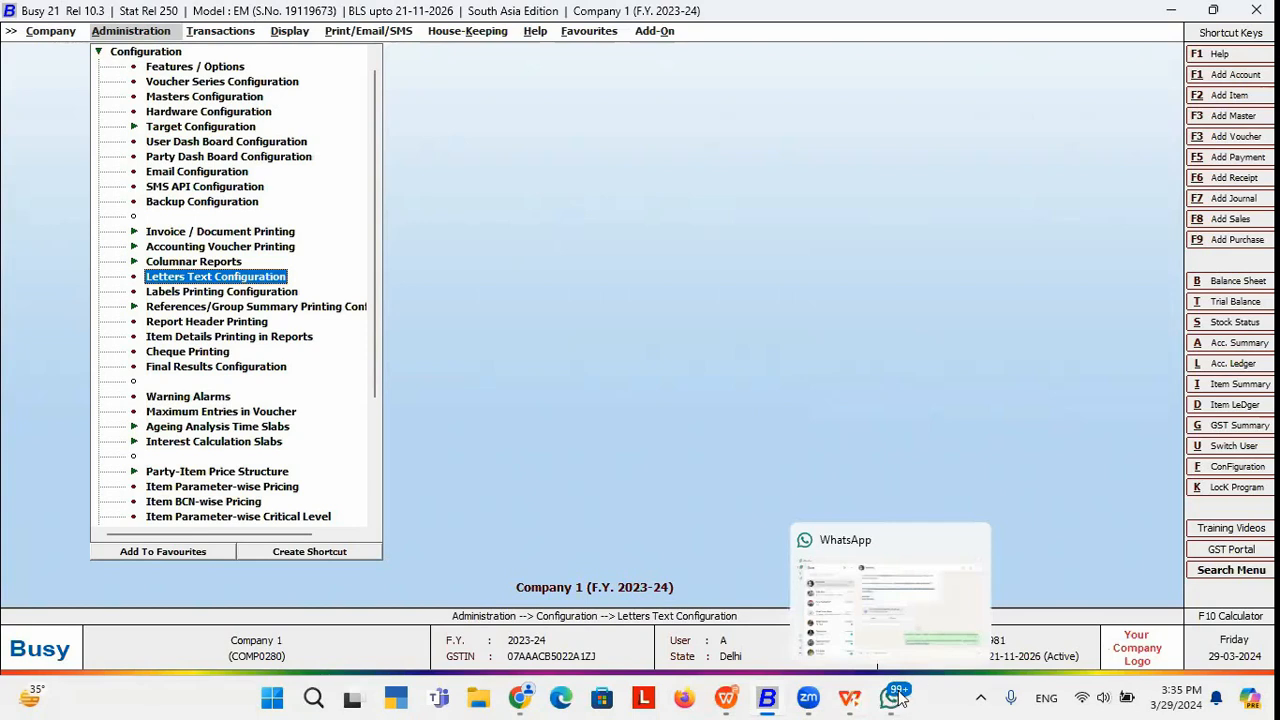
{"action": "left_click", "coordinate": [372, 33]}
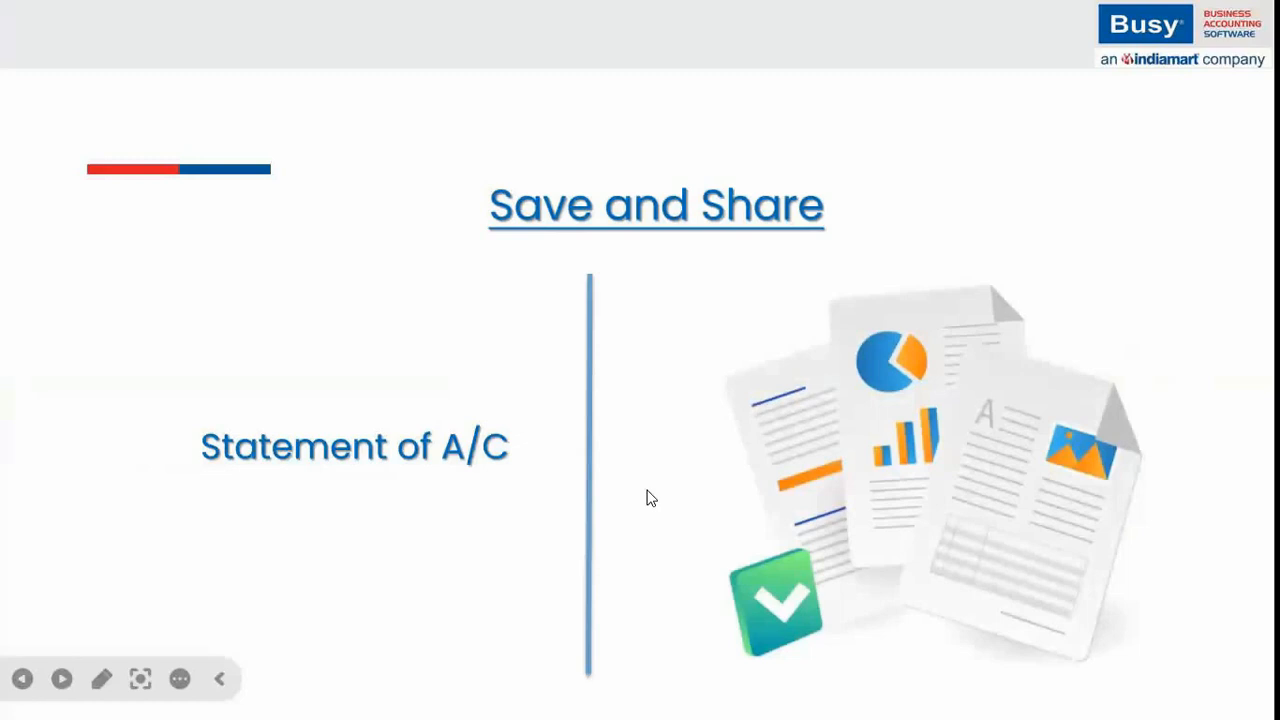
{"action": "key", "text": "alt+Tab"}
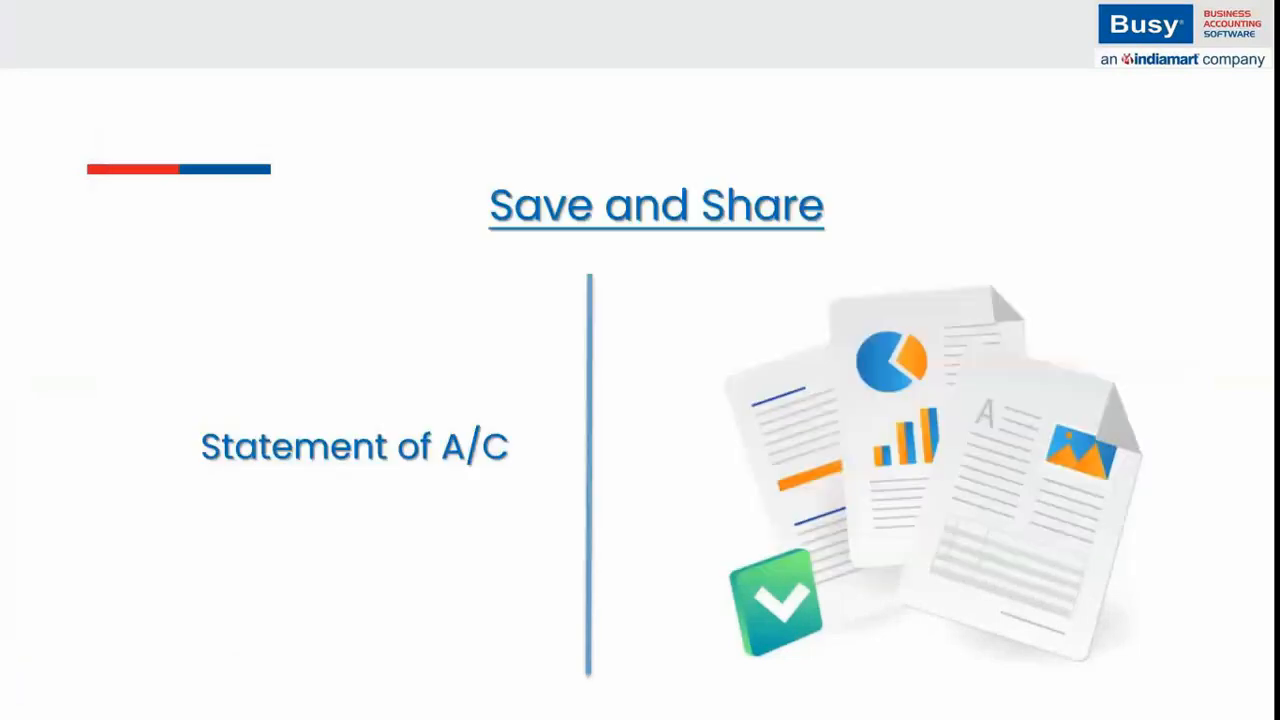
{"action": "key", "text": "alt+Tab"}
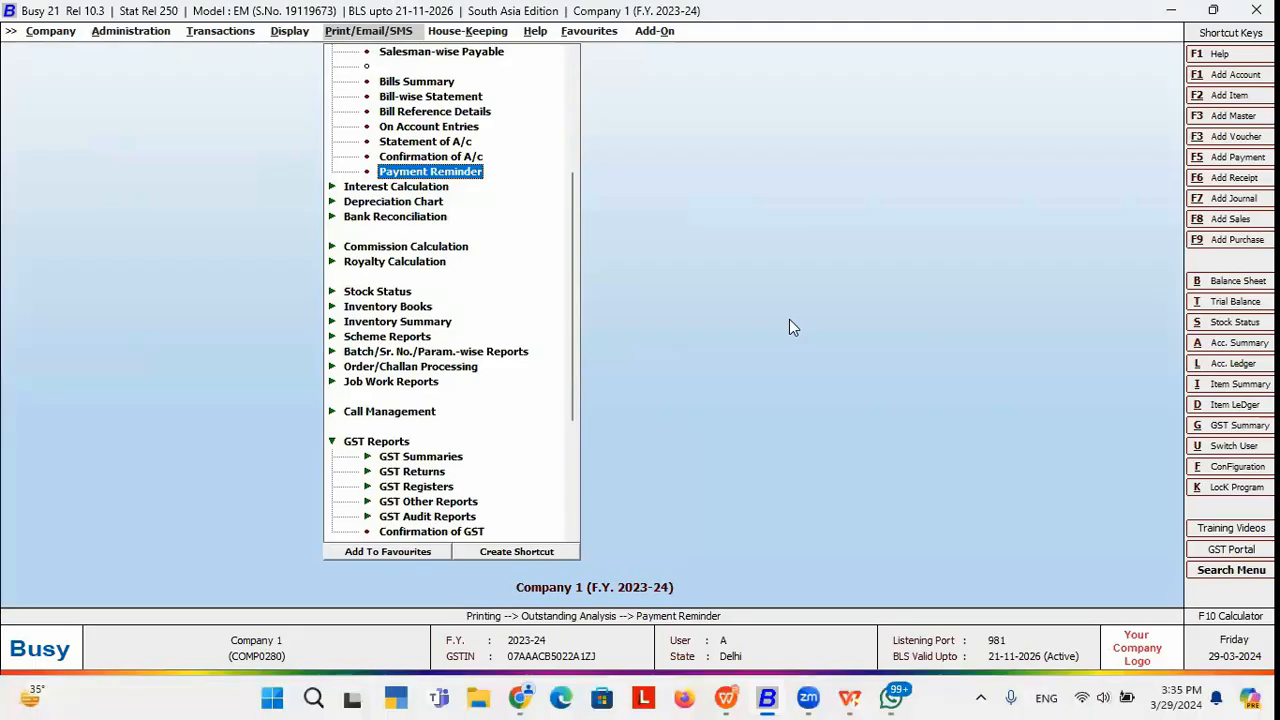
Start the Statement of A/c report in Standard format for one account.
{"action": "key", "text": "Up"}
{"action": "key", "text": "Up"}
{"action": "key", "text": "Return"}
{"action": "key", "text": "Right"}
{"action": "key", "text": "Left"}
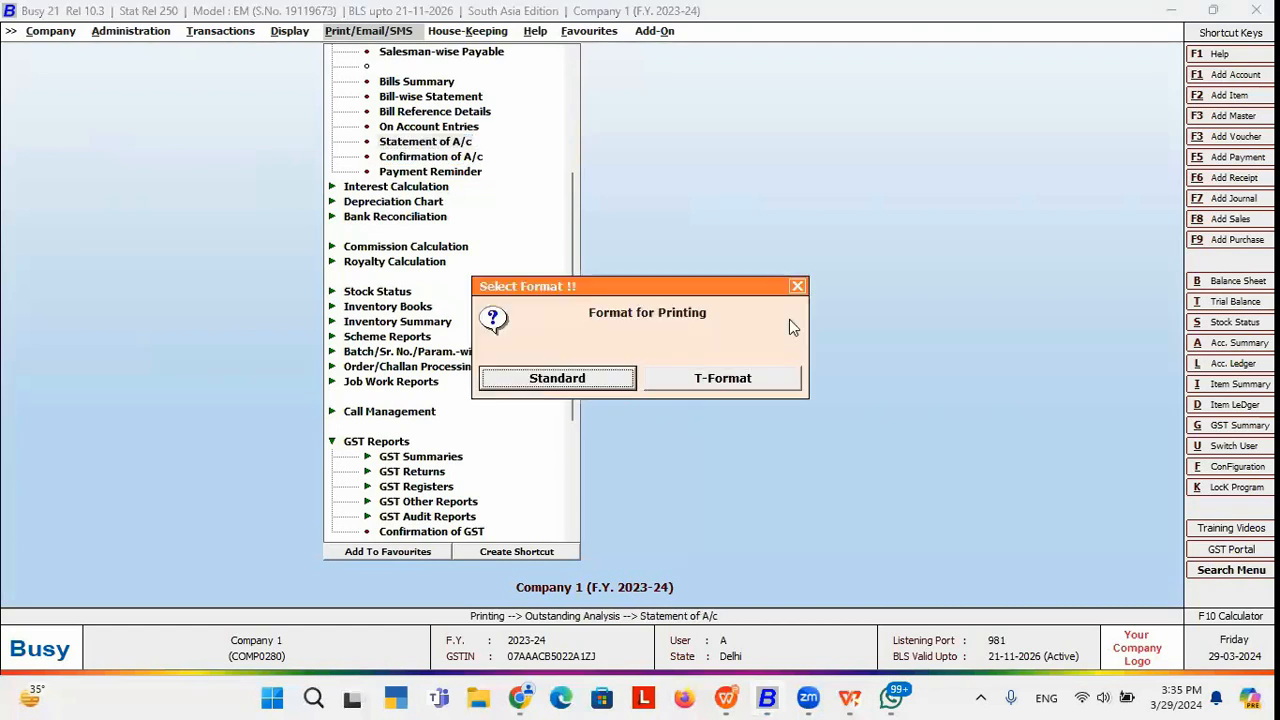
{"action": "key", "text": "Return"}
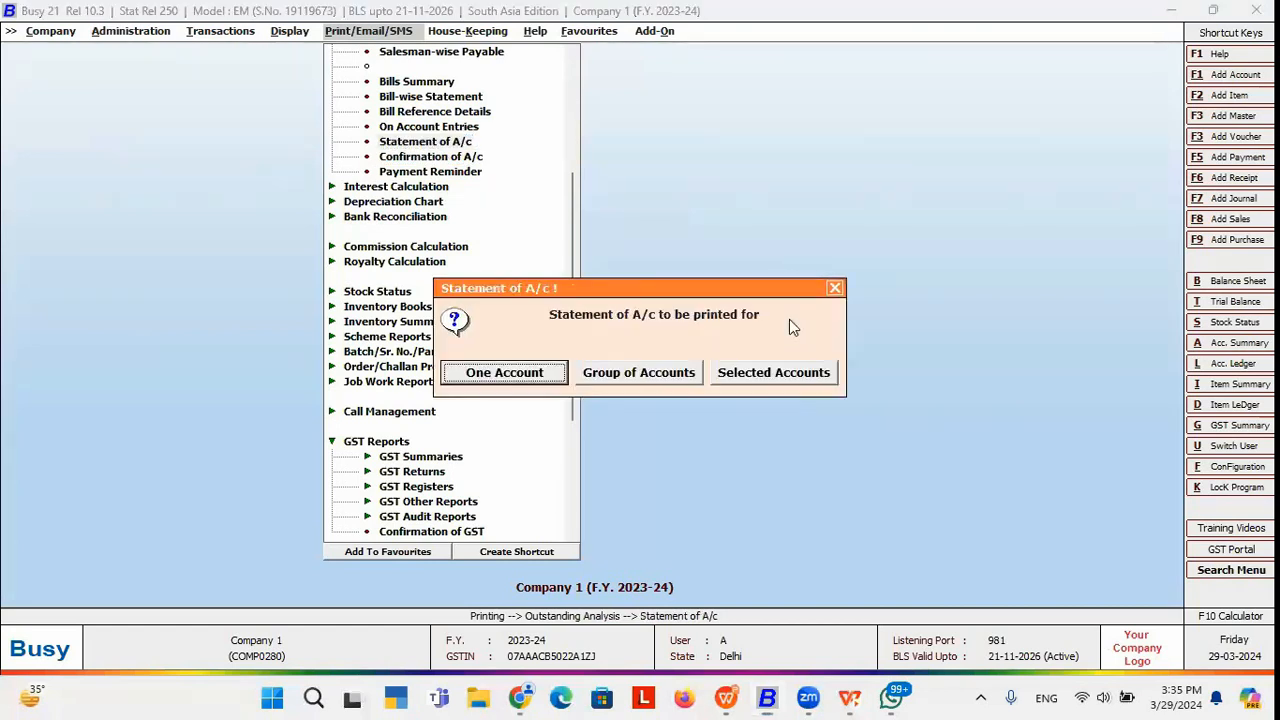
{"action": "key", "text": "Return"}
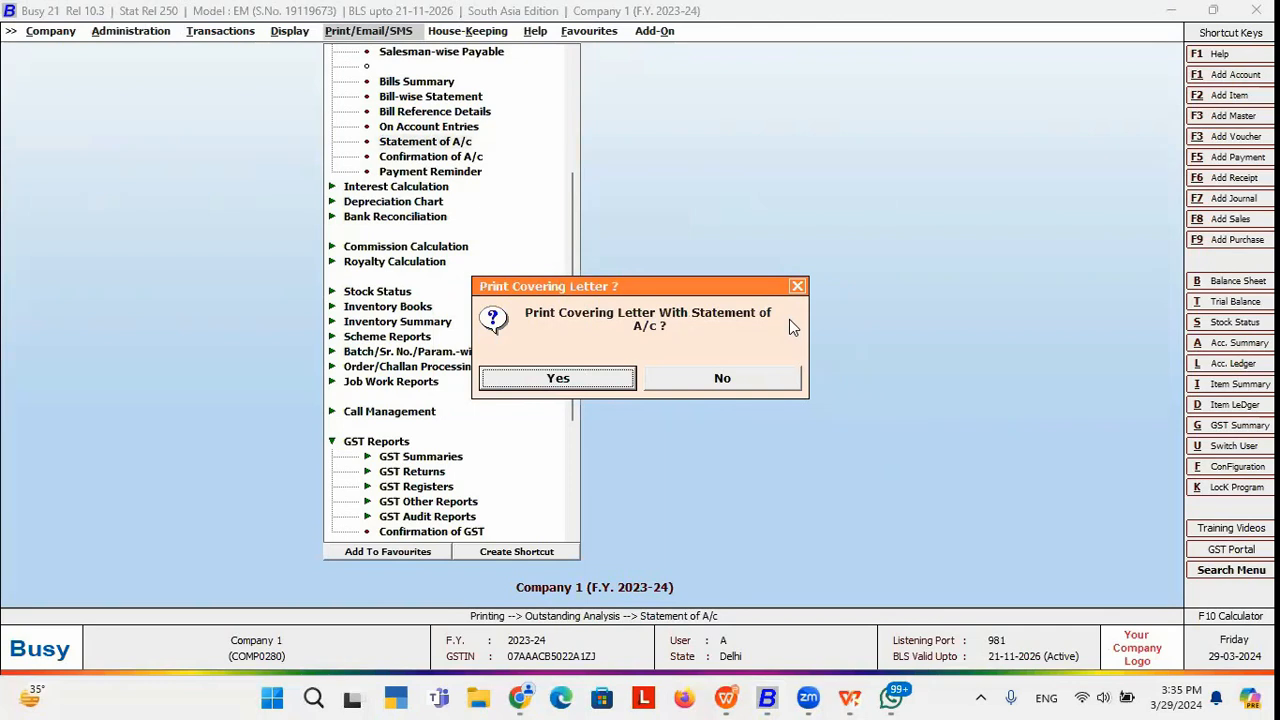
{"action": "key", "text": "Escape"}
{"action": "key", "text": "Escape"}
{"action": "key", "text": "Right"}
{"action": "key", "text": "Return"}
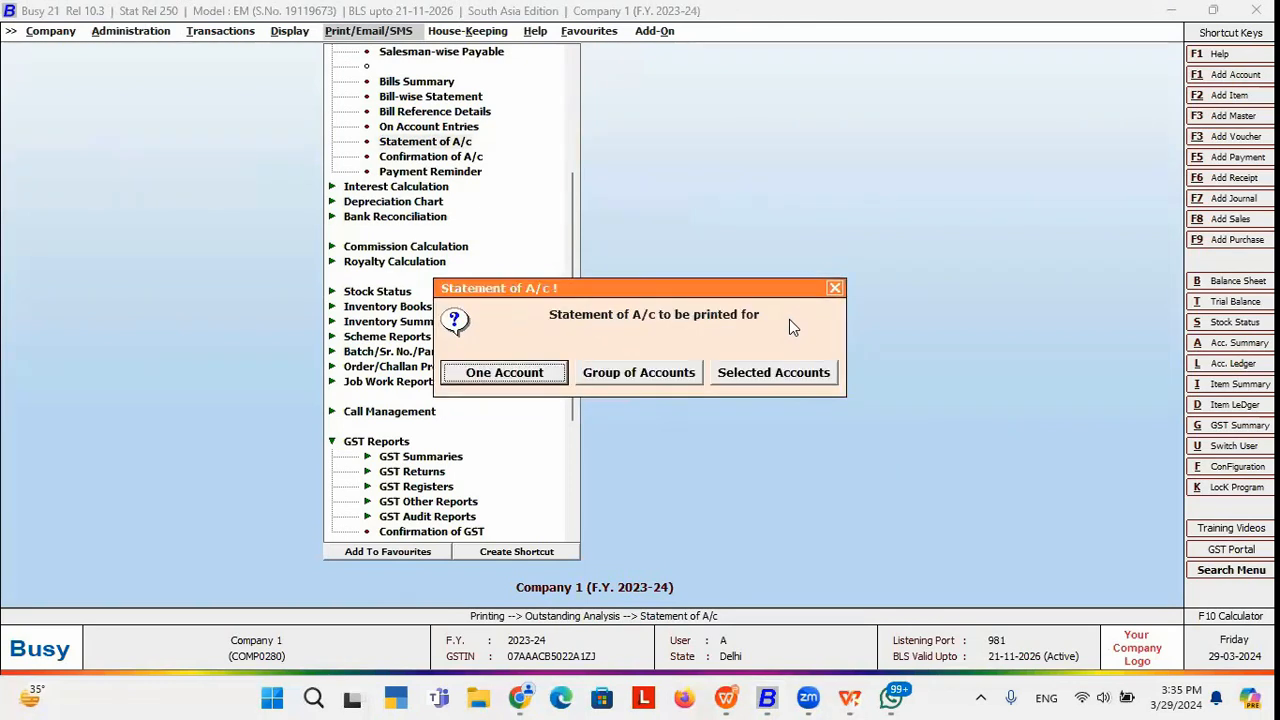
{"action": "key", "text": "Return"}
Skip the covering letter, set STANDARD format, and open the statement's email to review the recipient address.
{"action": "key", "text": "Return"}
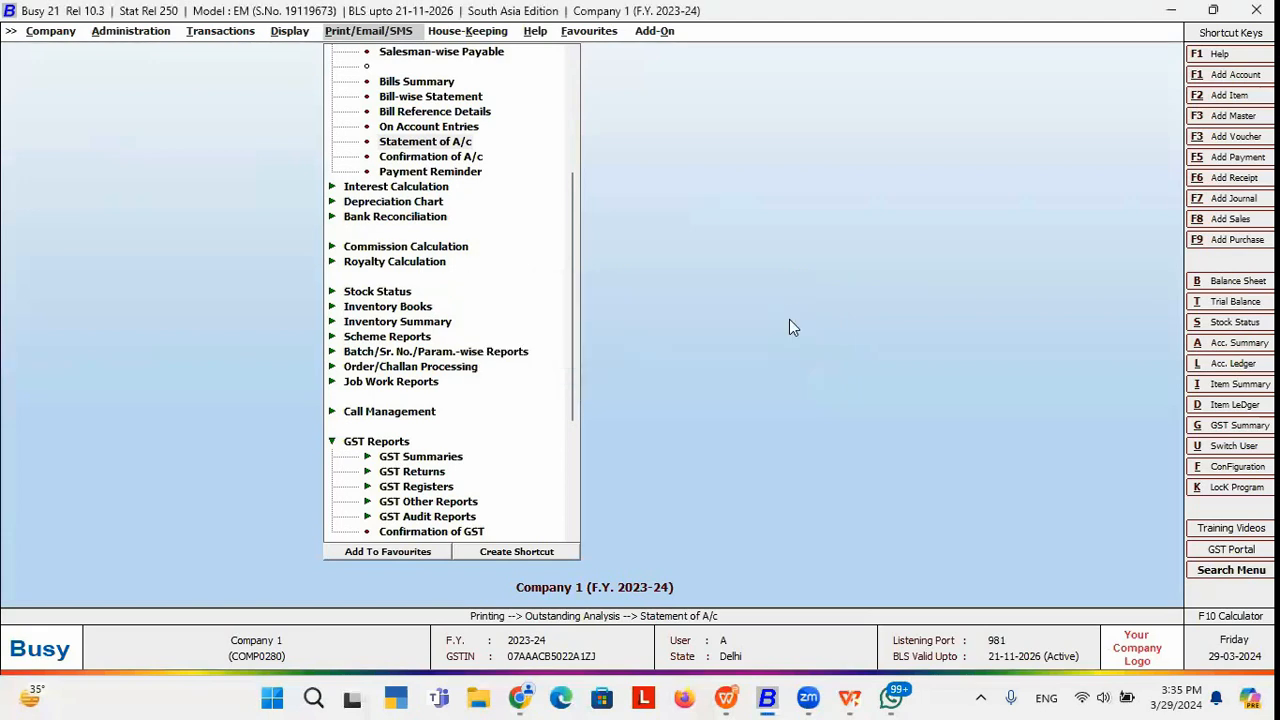
{"action": "key", "text": "Return"}
{"action": "key", "text": "Return"}
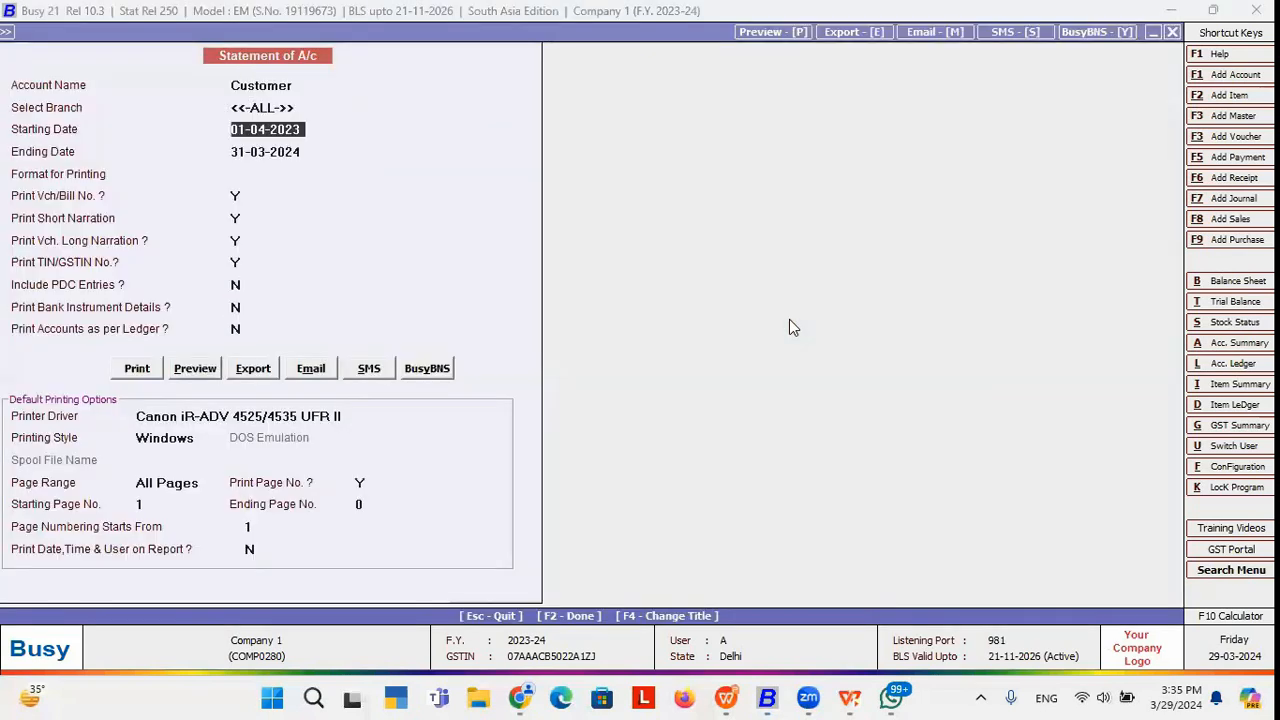
{"action": "left_click", "coordinate": [310, 370]}
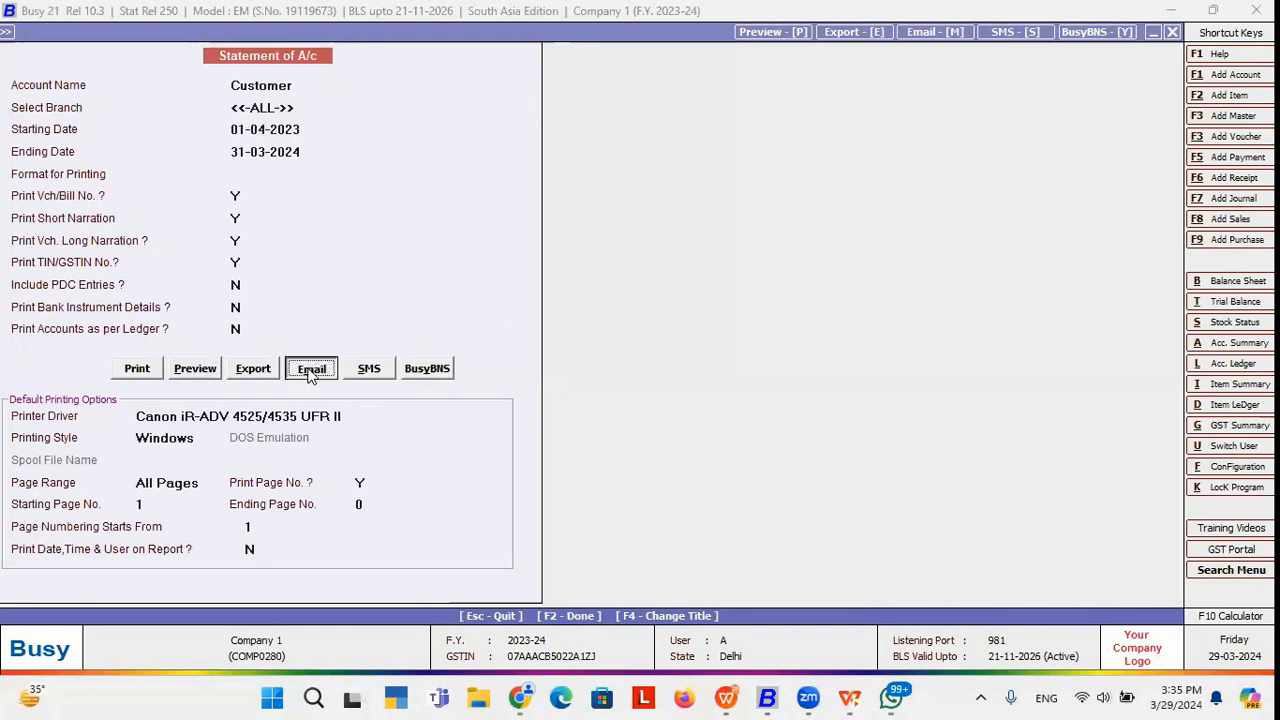
{"action": "key", "text": "Return"}
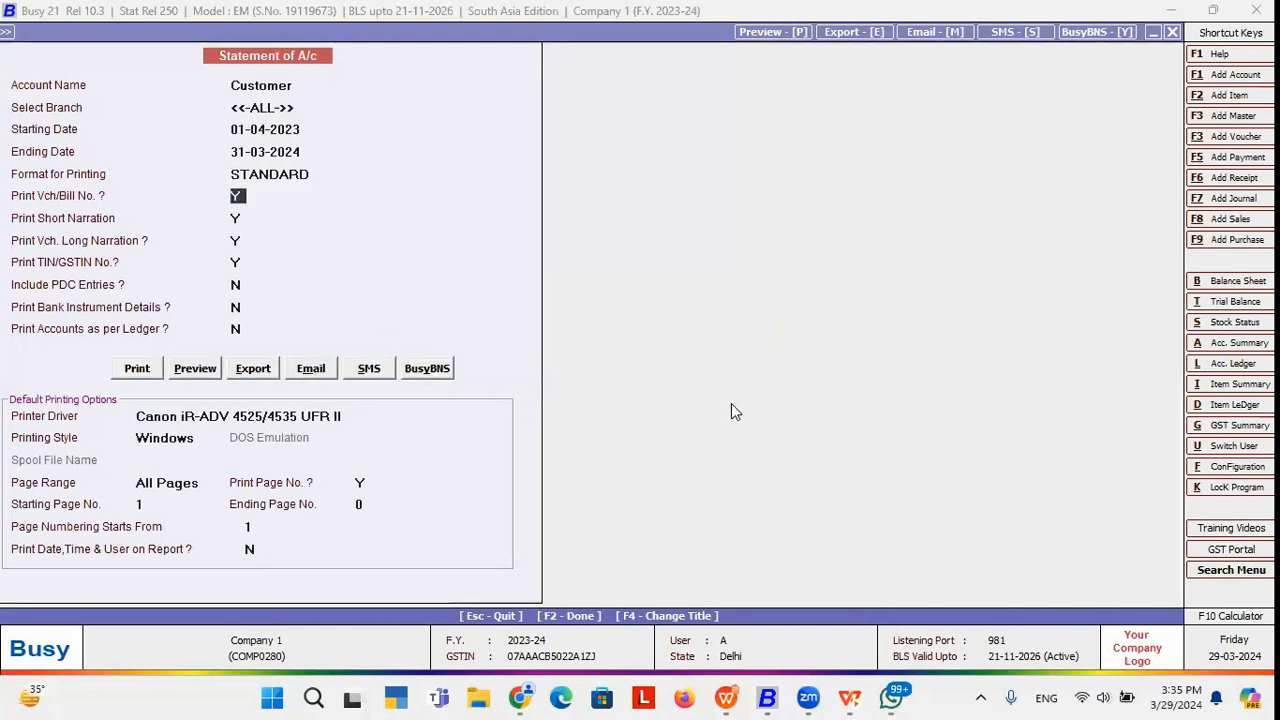
{"action": "left_click", "coordinate": [310, 368]}
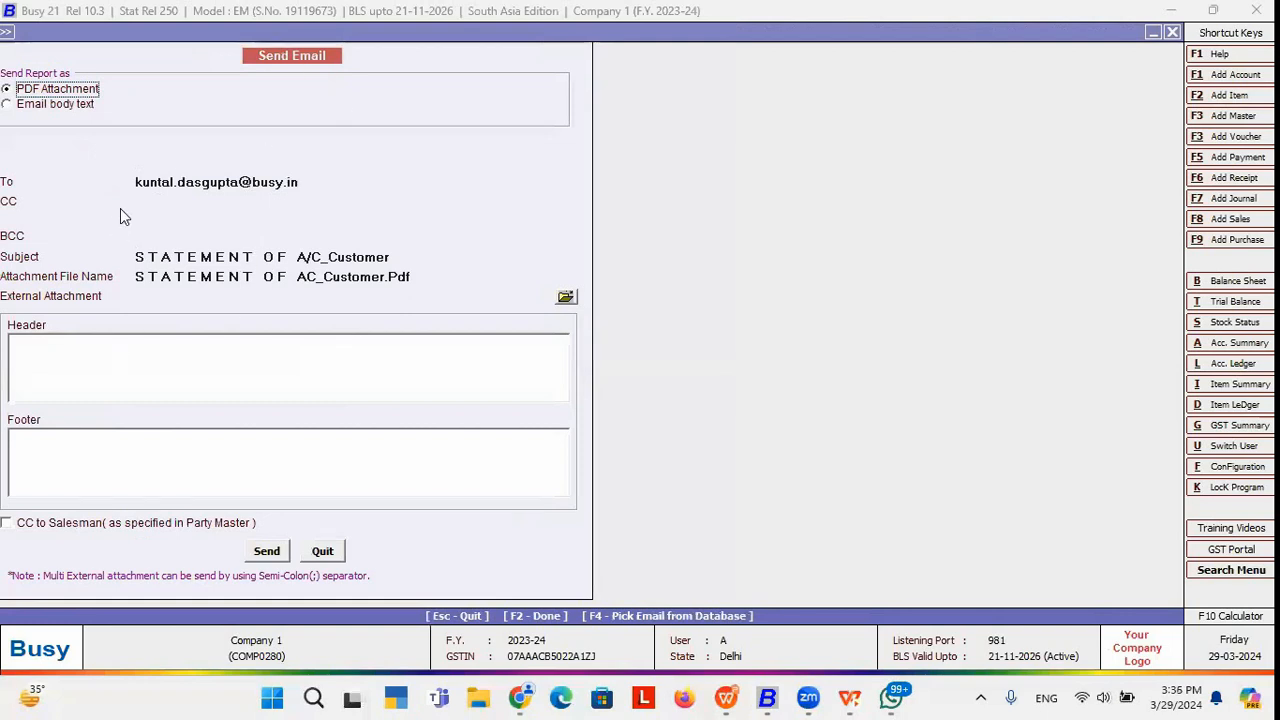
{"action": "left_click", "coordinate": [318, 182]}
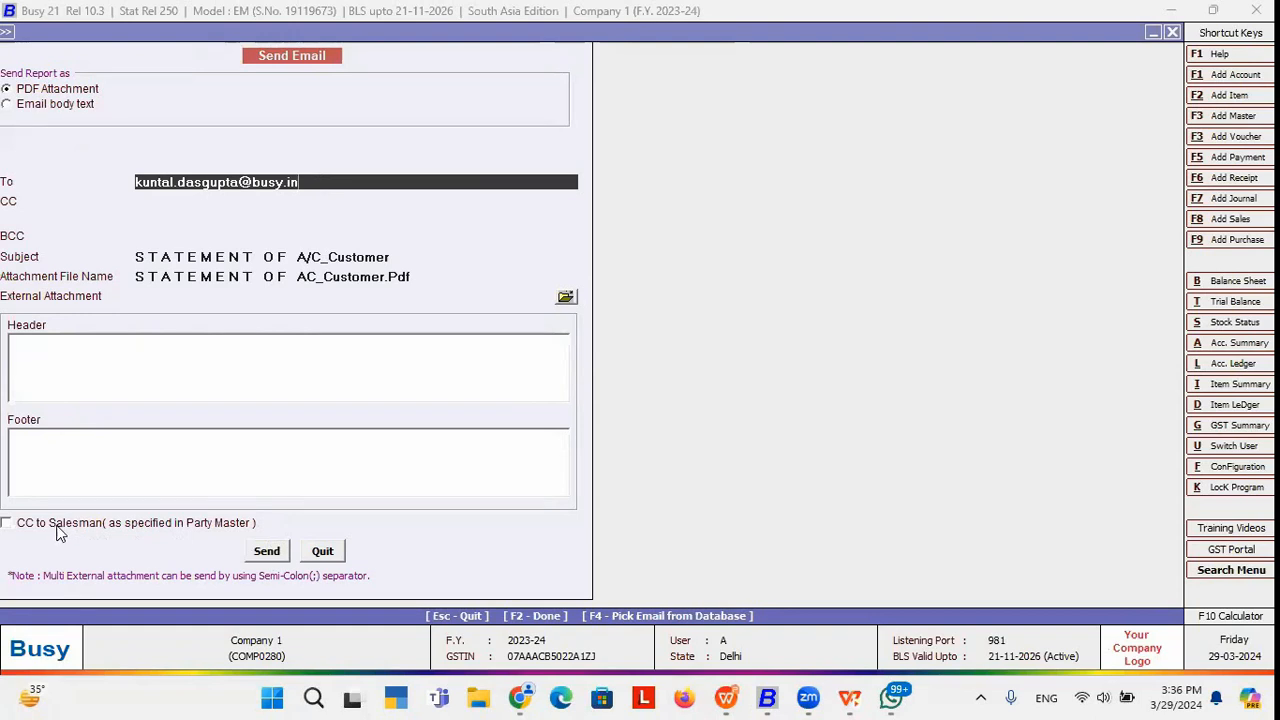
Leave the email unsent, return to the Statement of A/c settings, and choose SMS sending.
{"action": "left_click", "coordinate": [322, 556]}
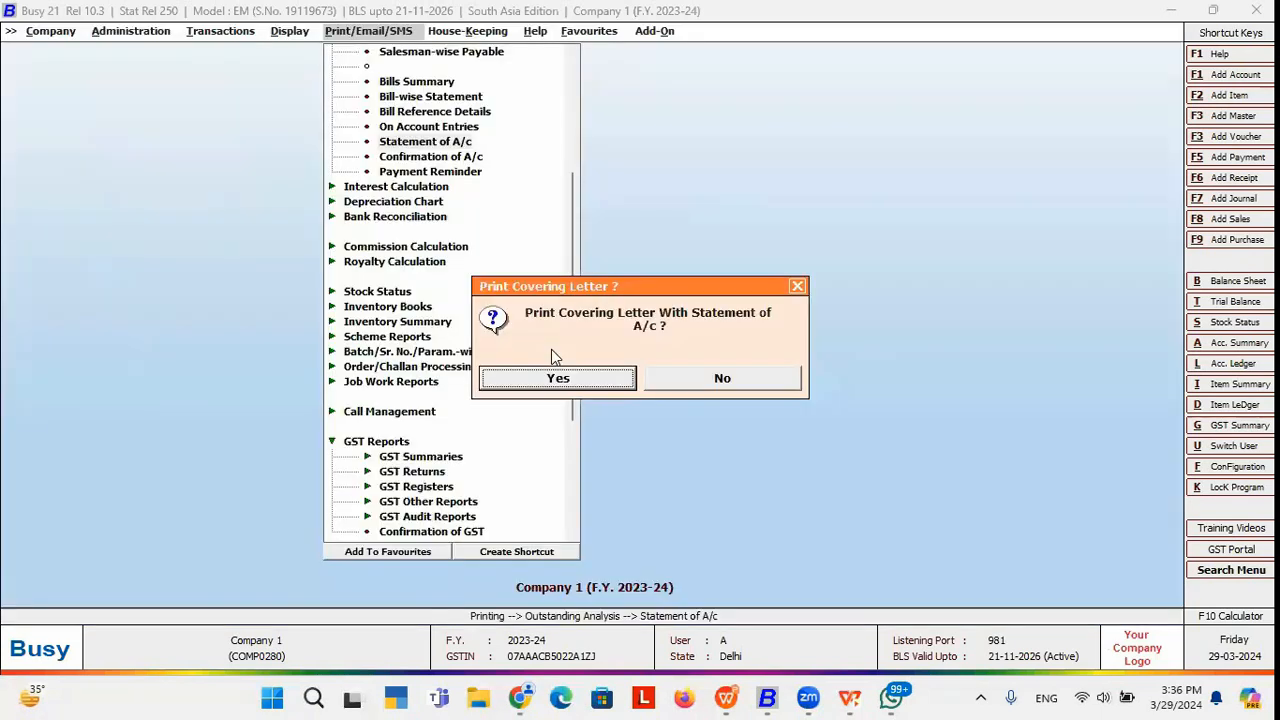
{"action": "key", "text": "Return"}
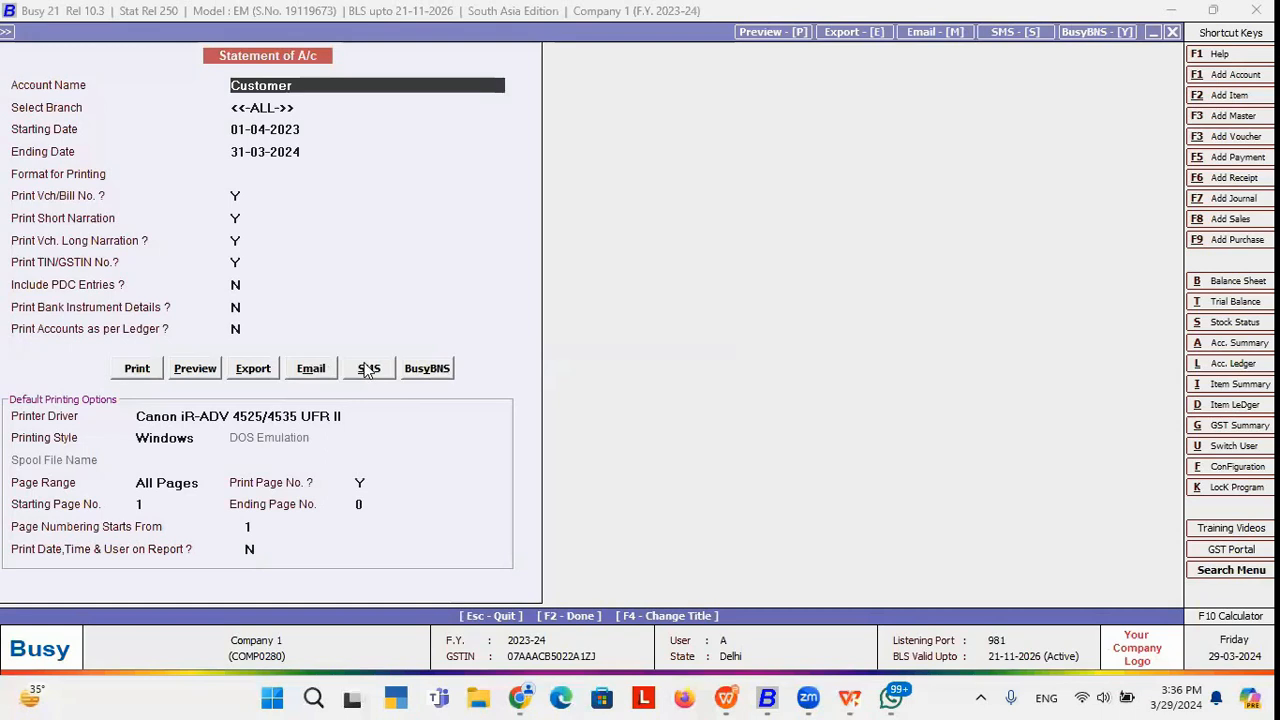
{"action": "left_click", "coordinate": [368, 370]}
Set STANDARD format and send the Customer's Statement of A/c through the Whatsapp SMS API.
{"action": "left_click", "coordinate": [742, 372]}
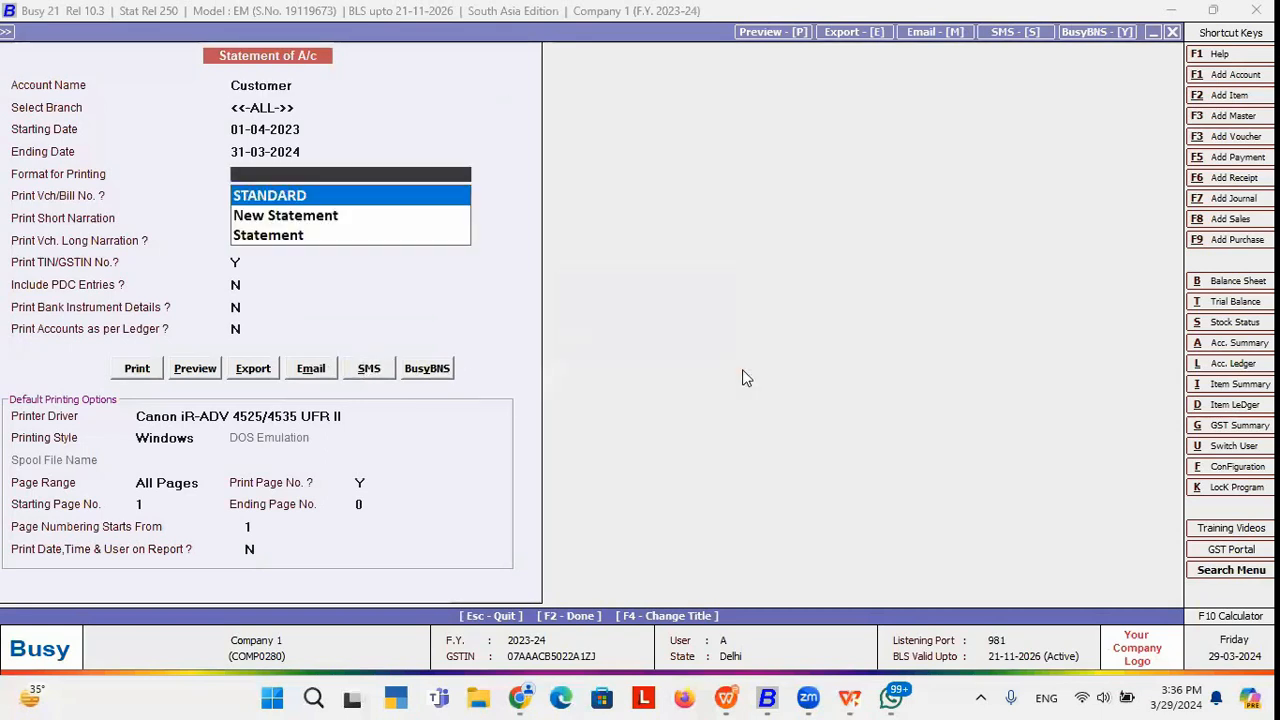
{"action": "key", "text": "Return"}
{"action": "left_click", "coordinate": [368, 370]}
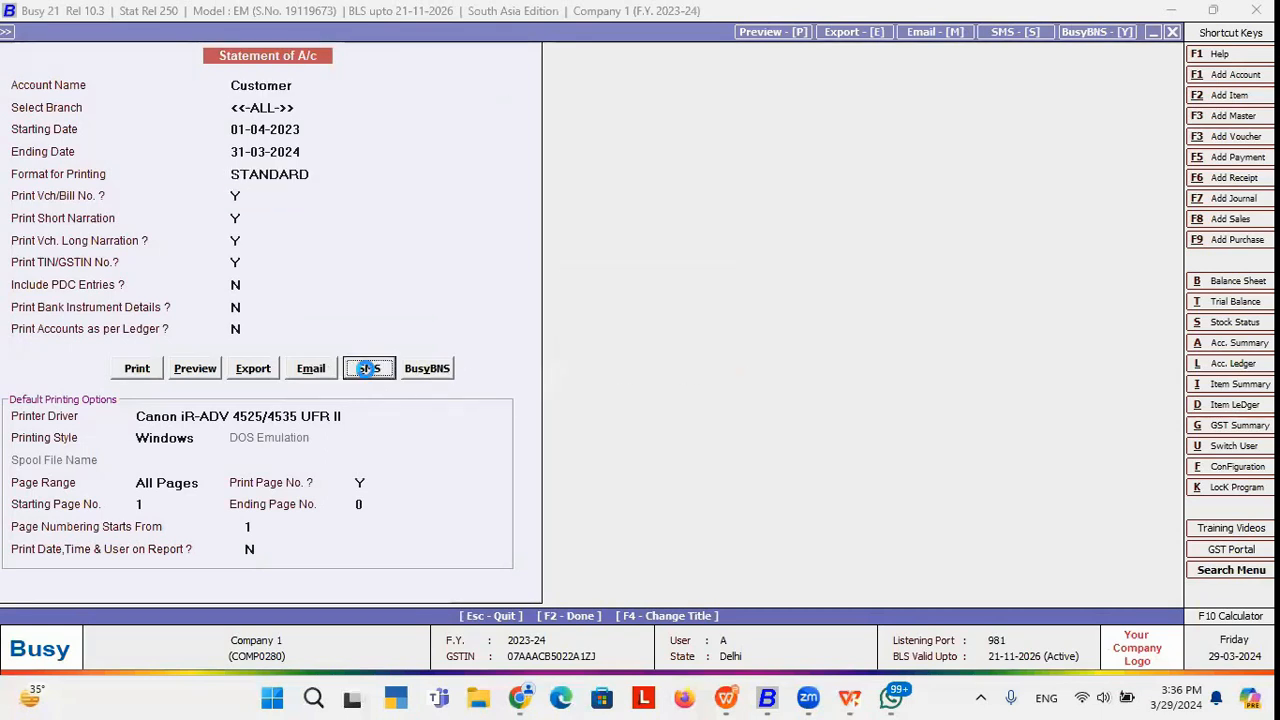
{"action": "left_click", "coordinate": [455, 182]}
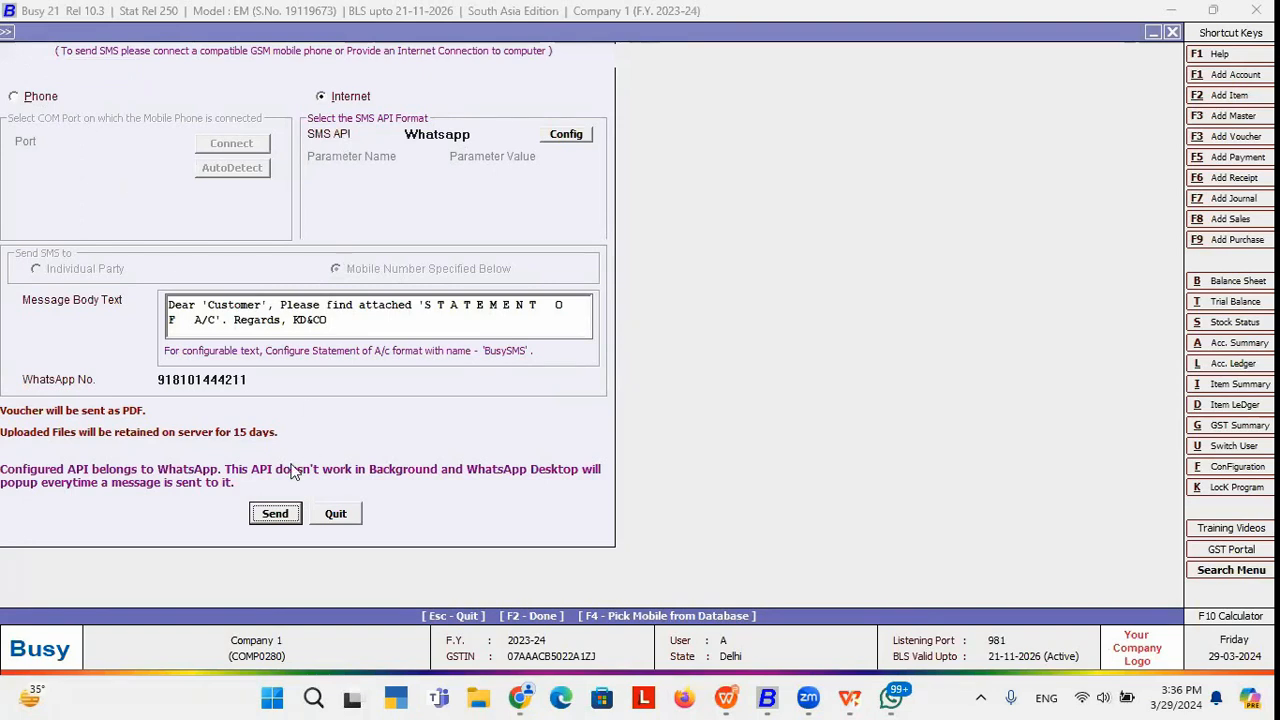
{"action": "left_click", "coordinate": [275, 514]}
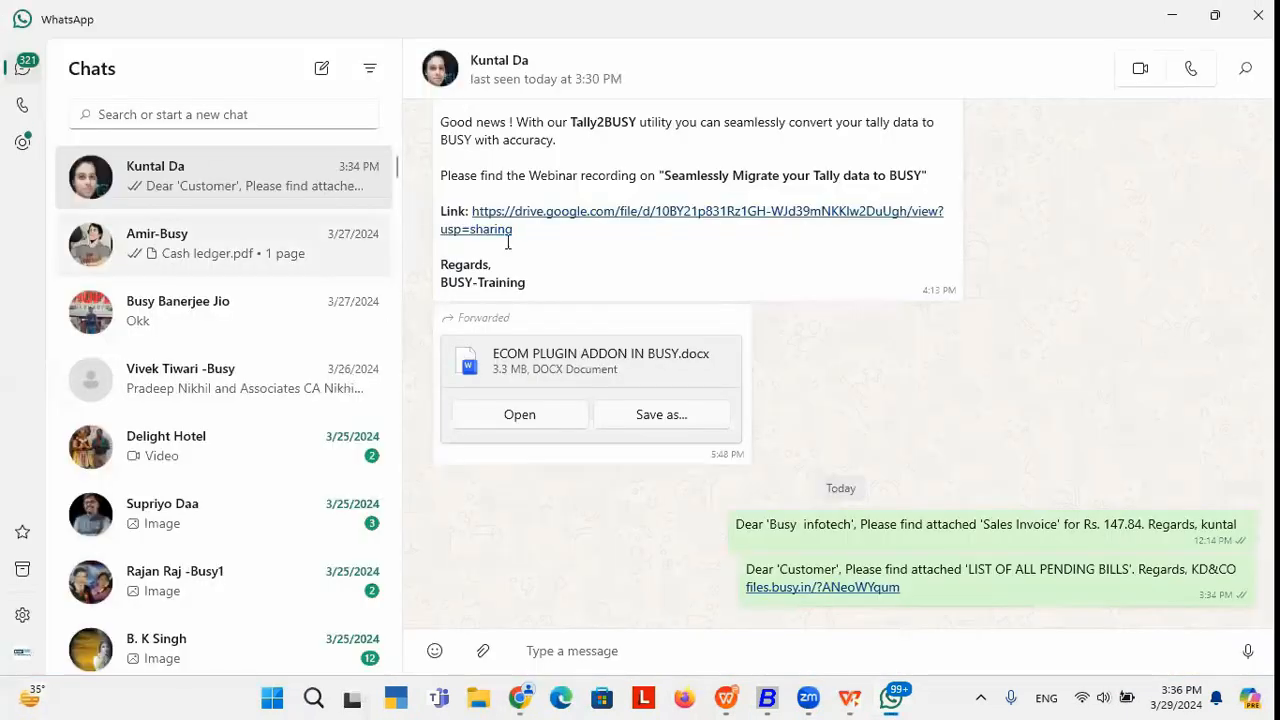
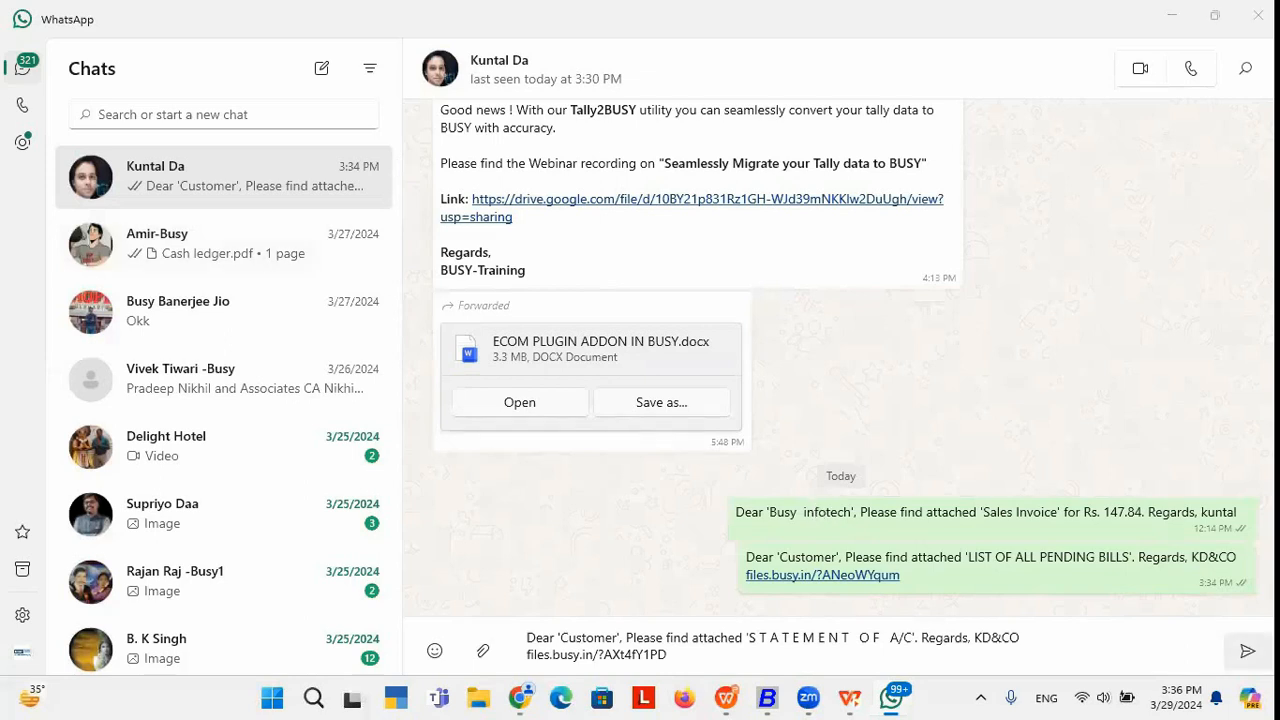
Paste and send the Statement of A/c message in WhatsApp, then reopen the Statement settings in Busy.
{"action": "left_click", "coordinate": [1247, 651]}
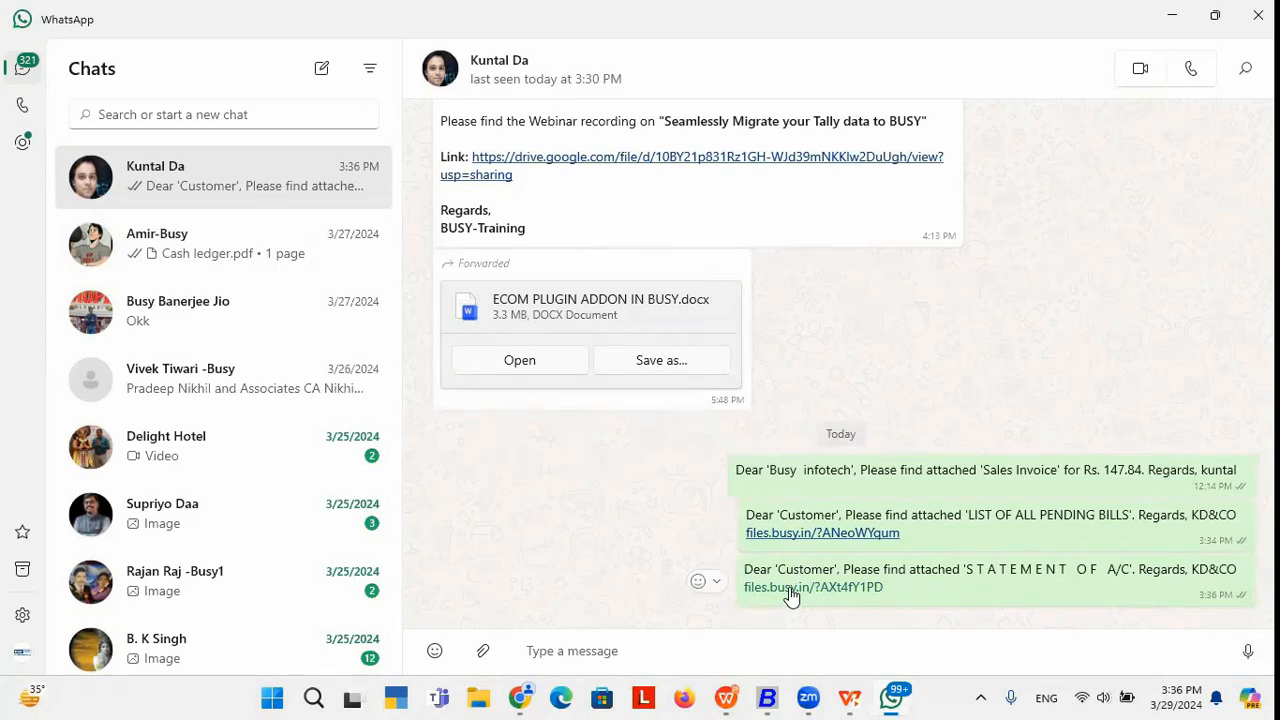
{"action": "left_click", "coordinate": [767, 698]}
{"action": "left_click", "coordinate": [742, 386]}
{"action": "key", "text": "Return"}
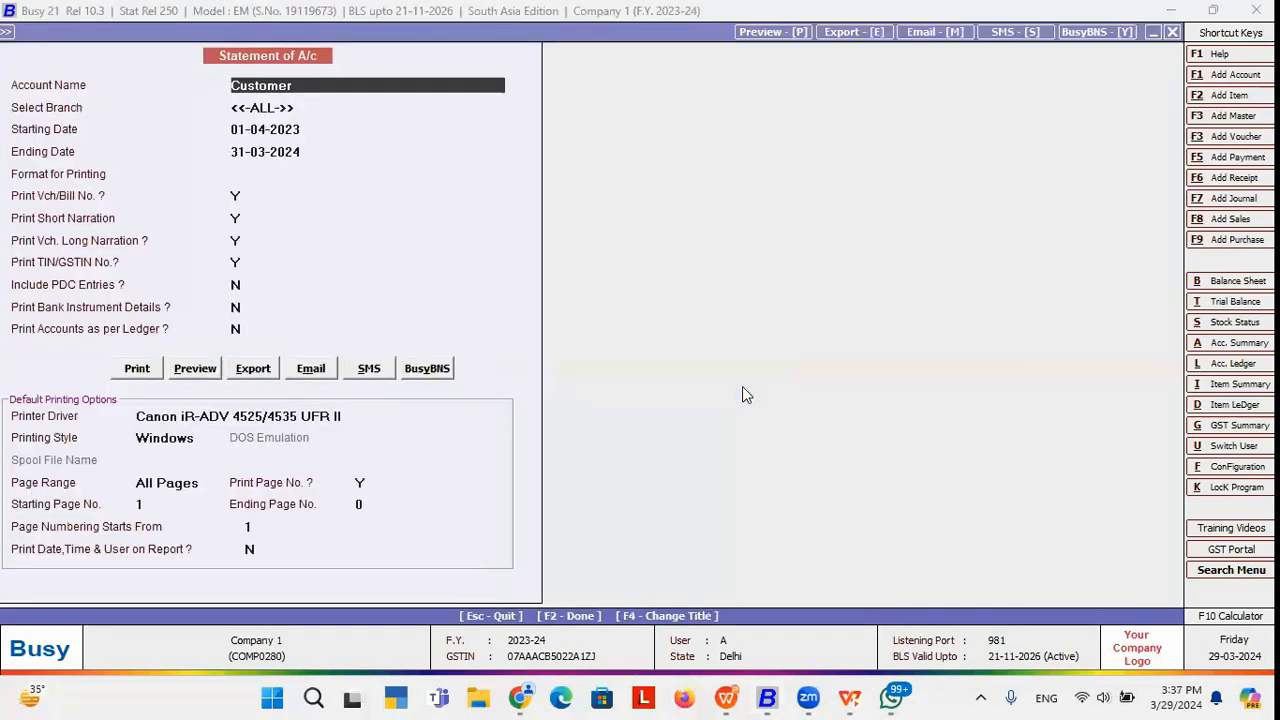
Share the statement via BusyBNS in STANDARD format, editing the recipient's mobile number, then exit the notification.
{"action": "left_click", "coordinate": [427, 369]}
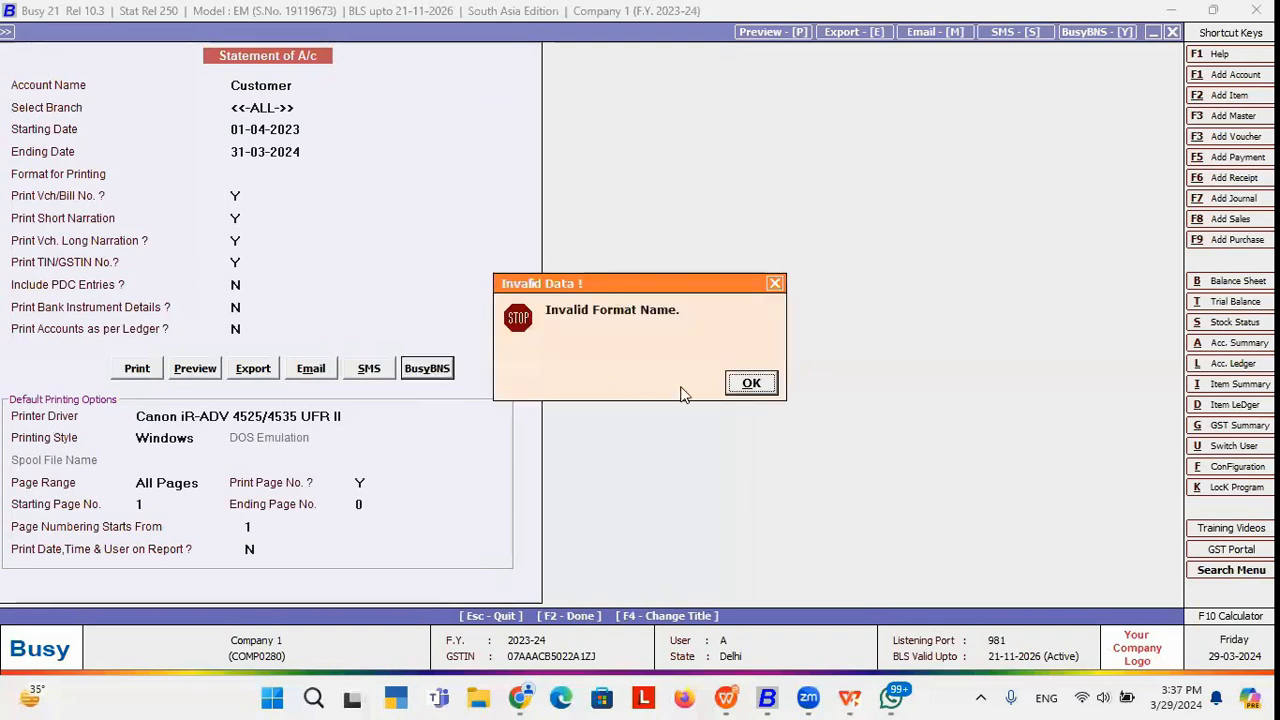
{"action": "left_click", "coordinate": [747, 381]}
{"action": "key", "text": "Return"}
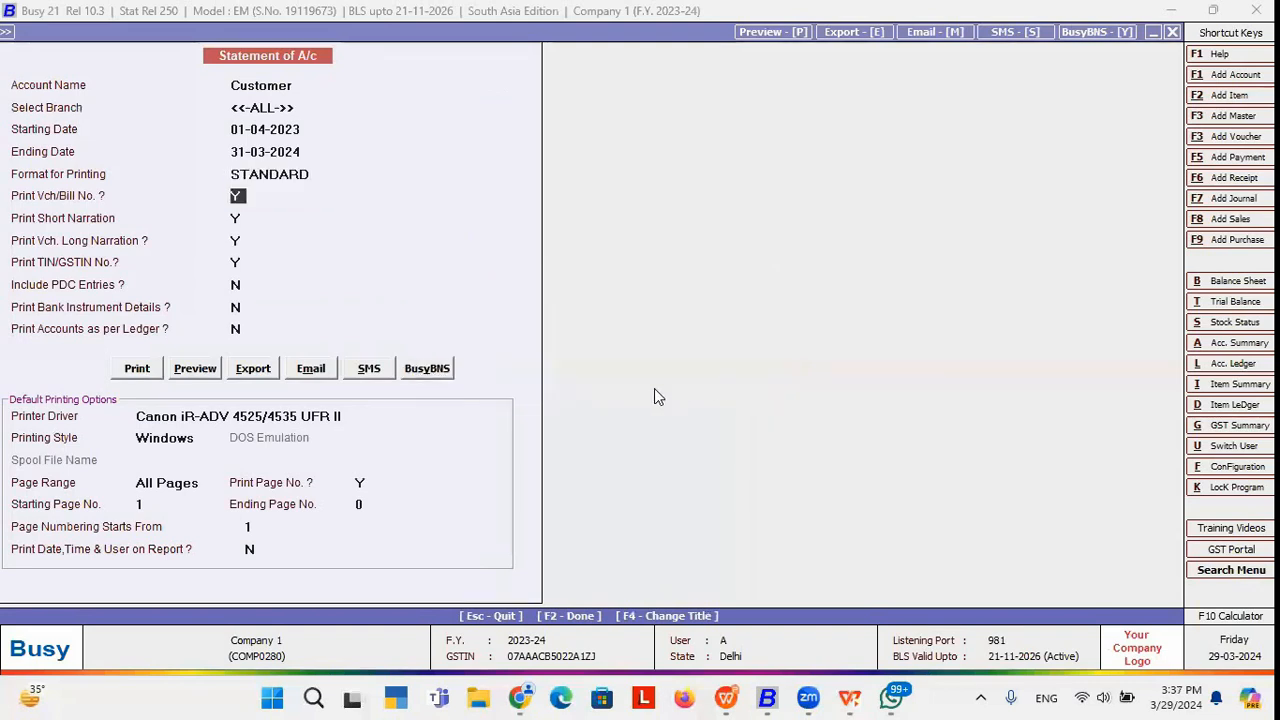
{"action": "left_click", "coordinate": [420, 368]}
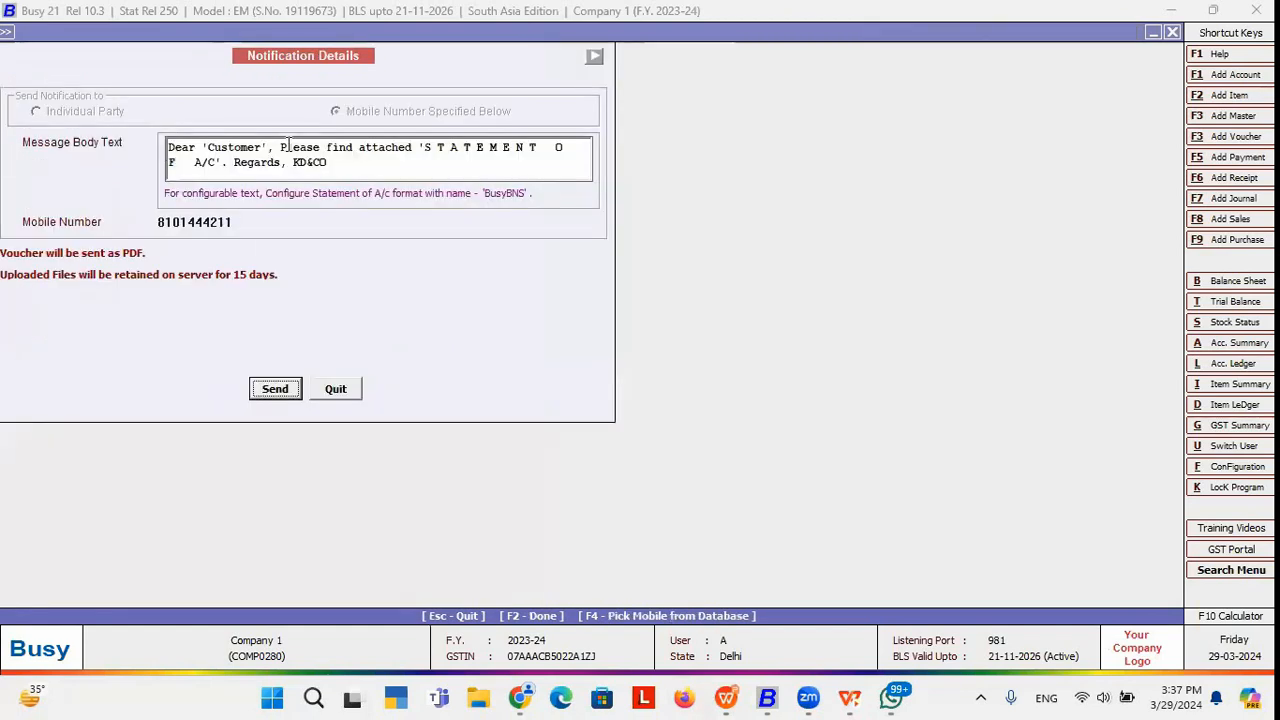
{"action": "left_click", "coordinate": [238, 222]}
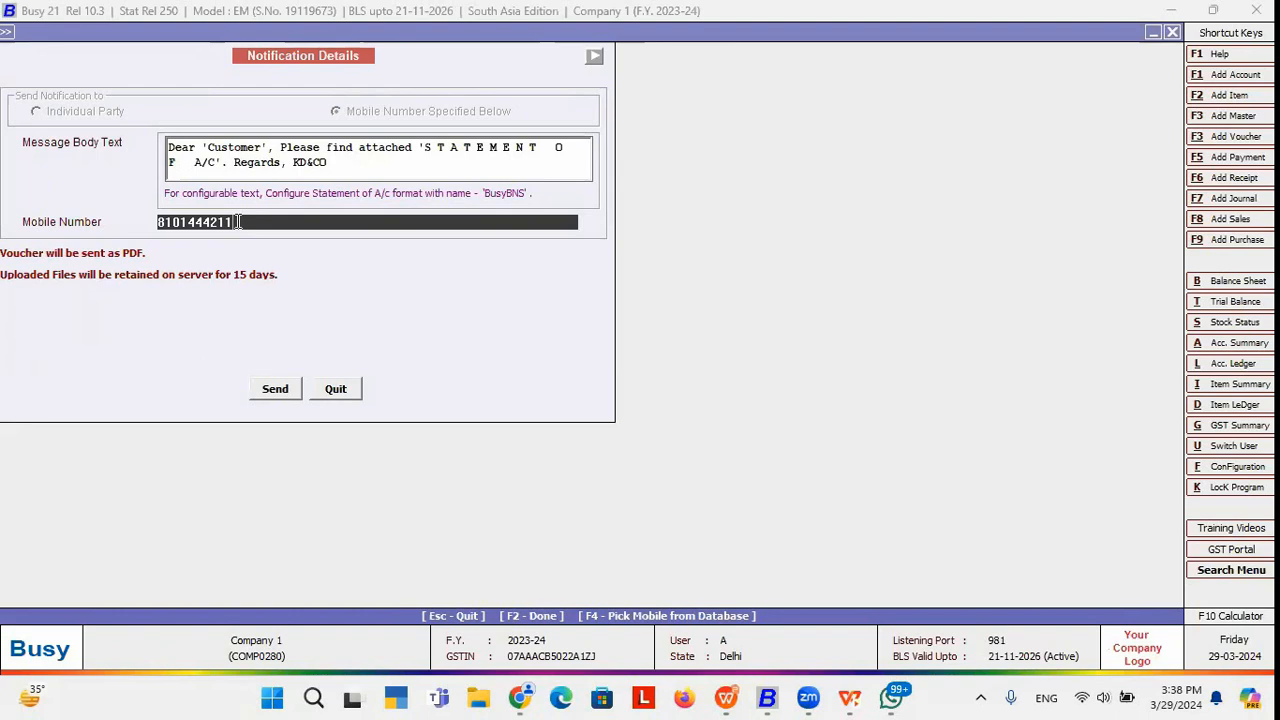
{"action": "key", "text": "Escape"}
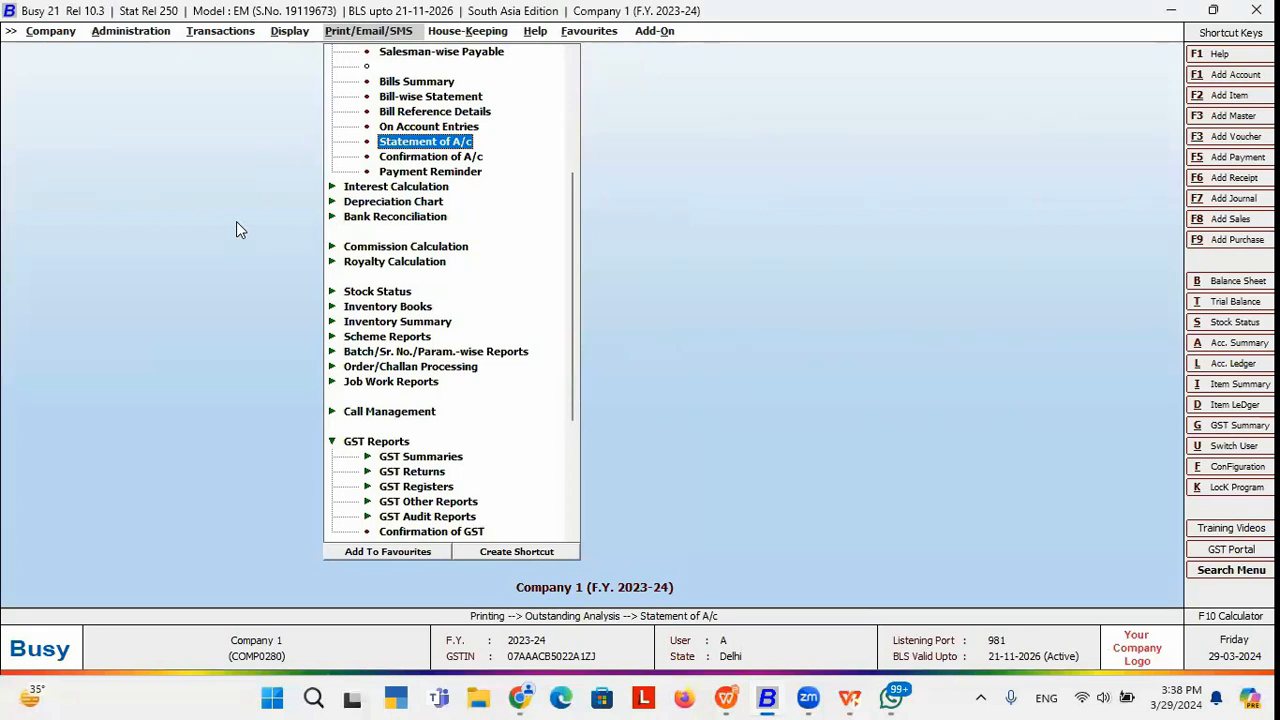
{"action": "key", "text": "alt+Tab"}
{"action": "key", "text": "alt+Tab"}
{"action": "key", "text": "alt+Tab"}
{"action": "key", "text": "alt+Tab"}
{"action": "key", "text": "alt+Tab"}
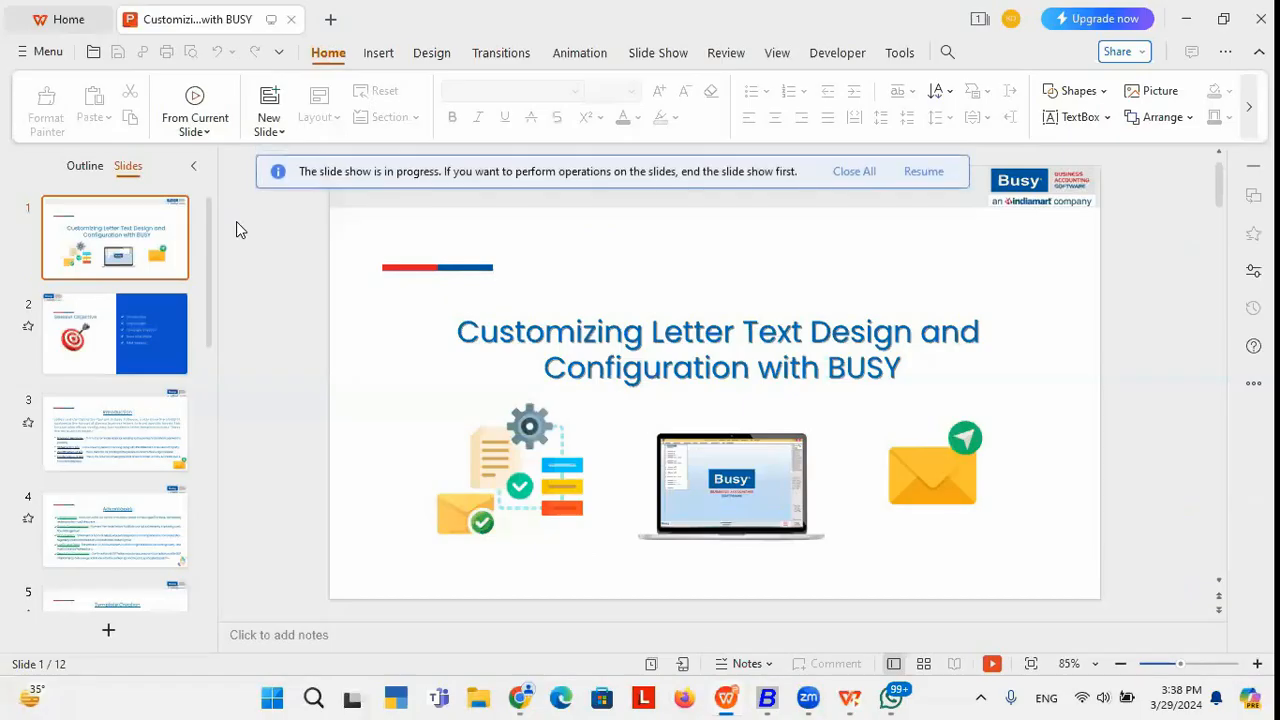
{"action": "key", "text": "alt+Tab"}
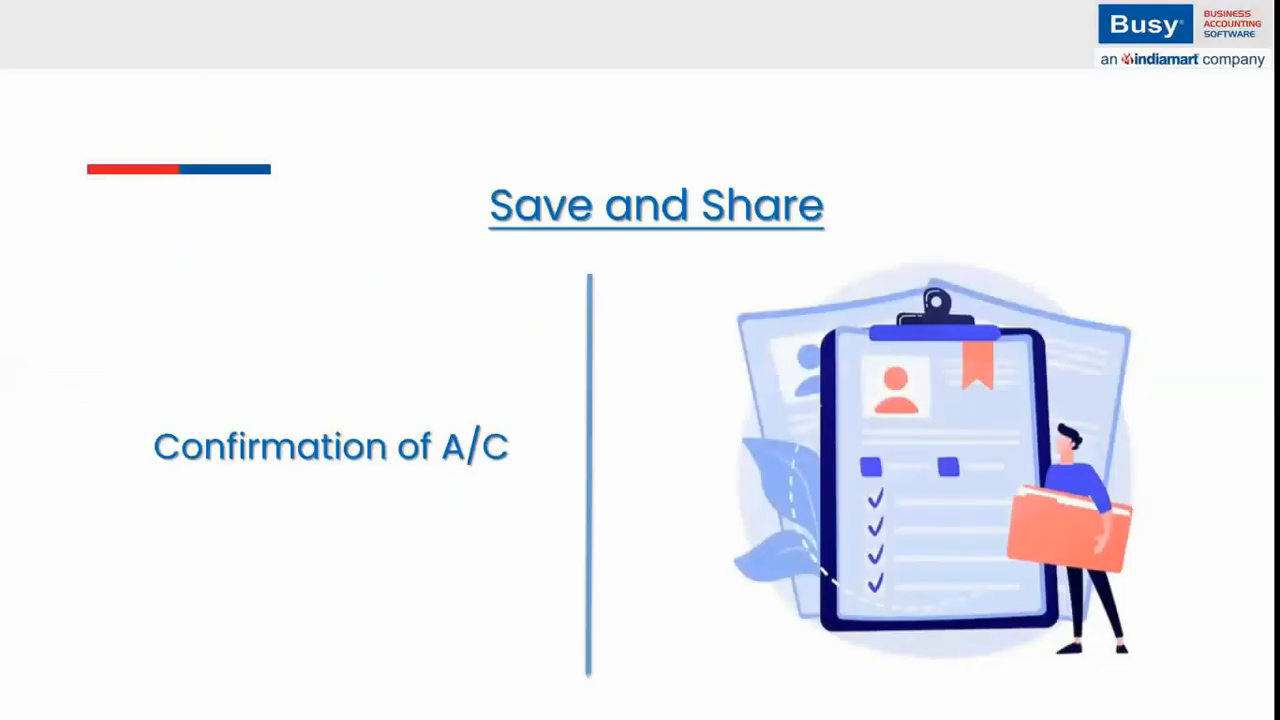
{"action": "key", "text": "alt+Tab"}
{"action": "key", "text": "alt+Tab"}
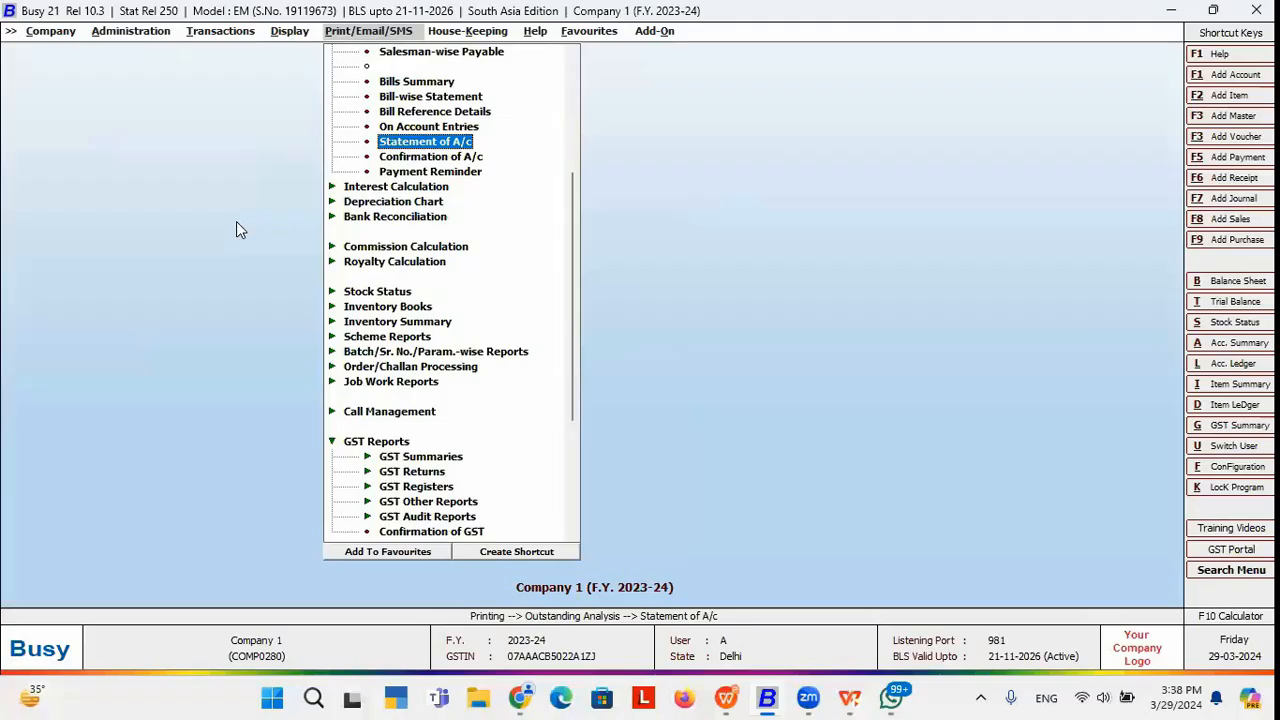
{"action": "key", "text": "Return"}
{"action": "key", "text": "Right"}
{"action": "key", "text": "Left"}
{"action": "key", "text": "Return"}
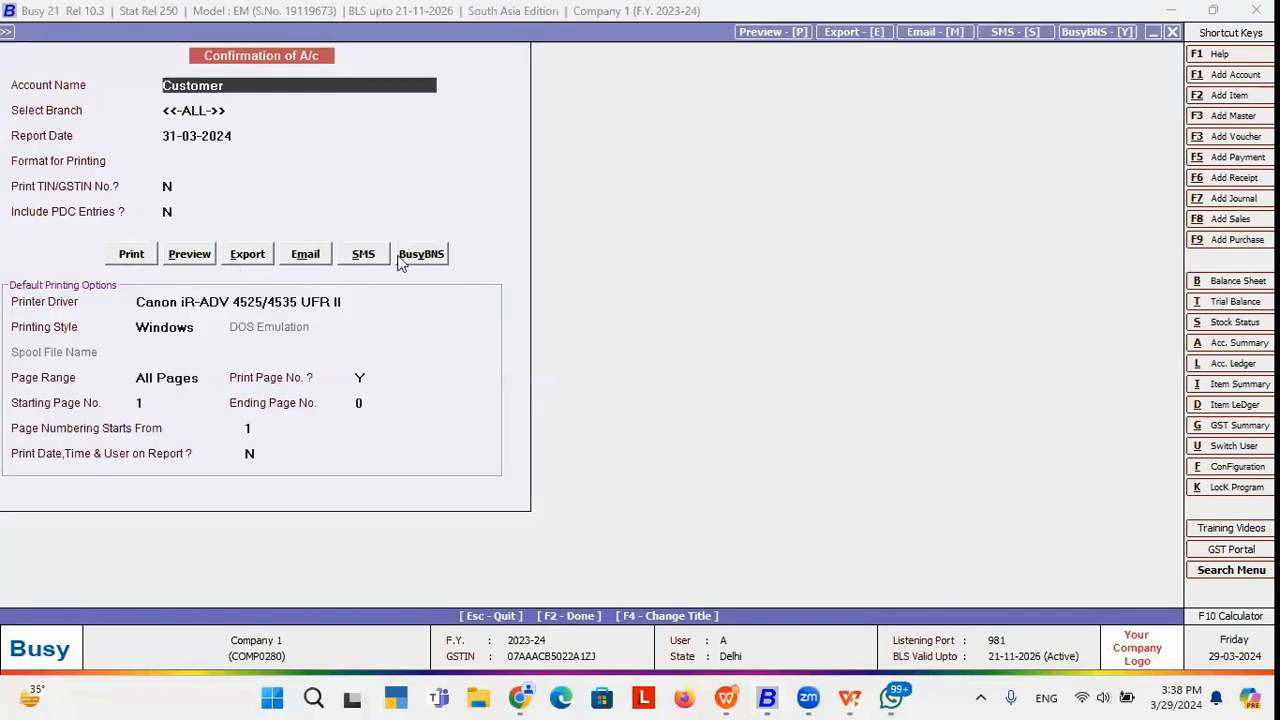
{"action": "key", "text": "alt+Tab"}
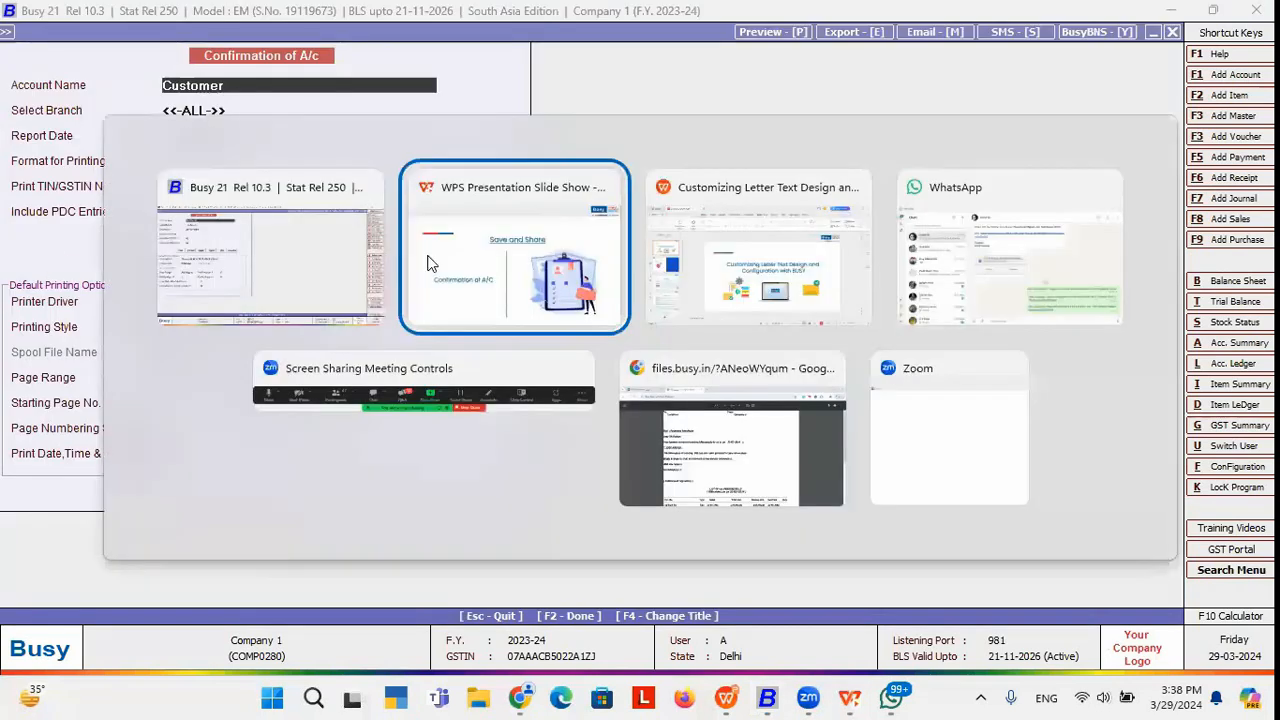
{"action": "key", "text": "Right"}
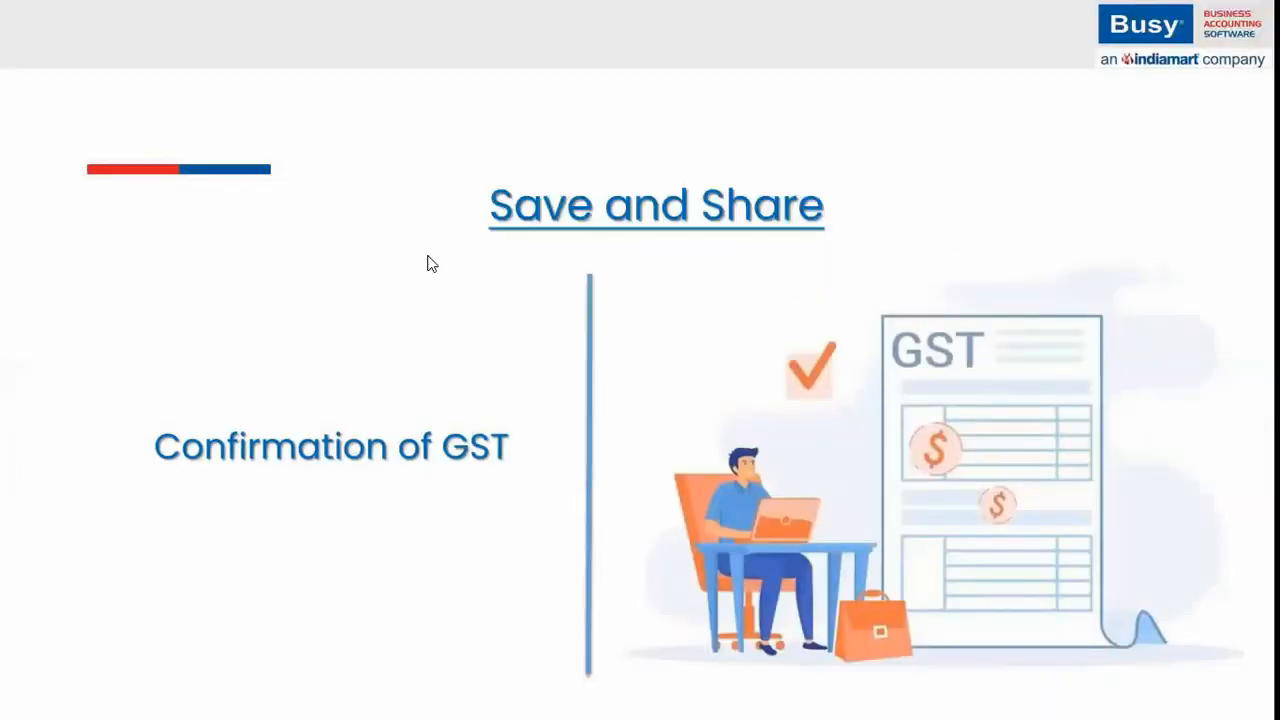
{"action": "key", "text": "alt+Tab"}
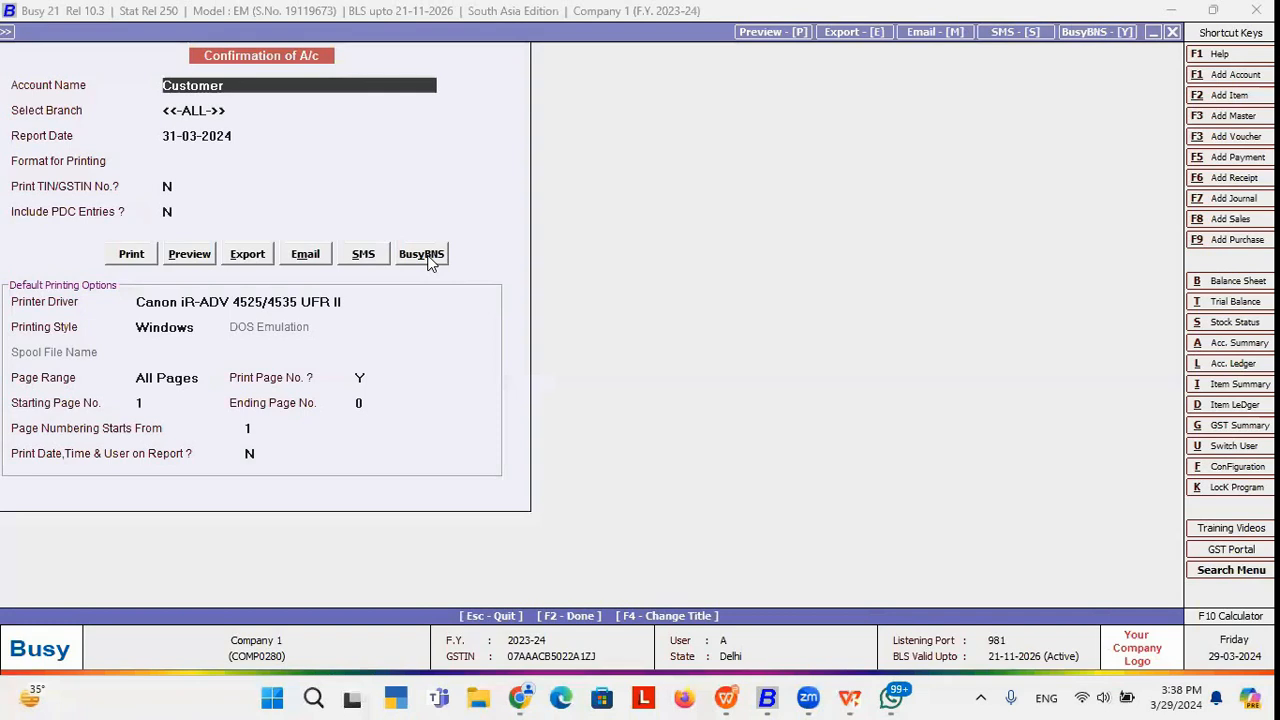
{"action": "key", "text": "Escape"}
{"action": "key", "text": "Escape"}
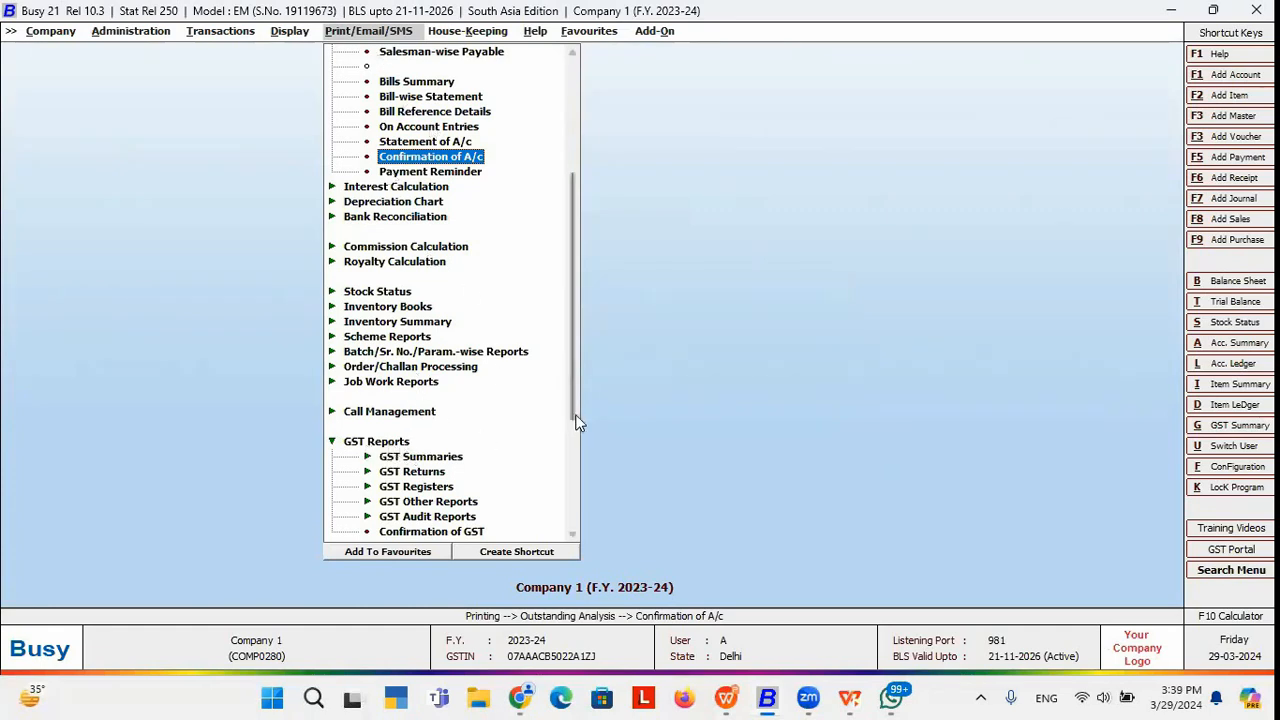
Open Confirmation of GST on a Monthly basis for ONE account, Customer.
{"action": "left_click", "coordinate": [424, 533]}
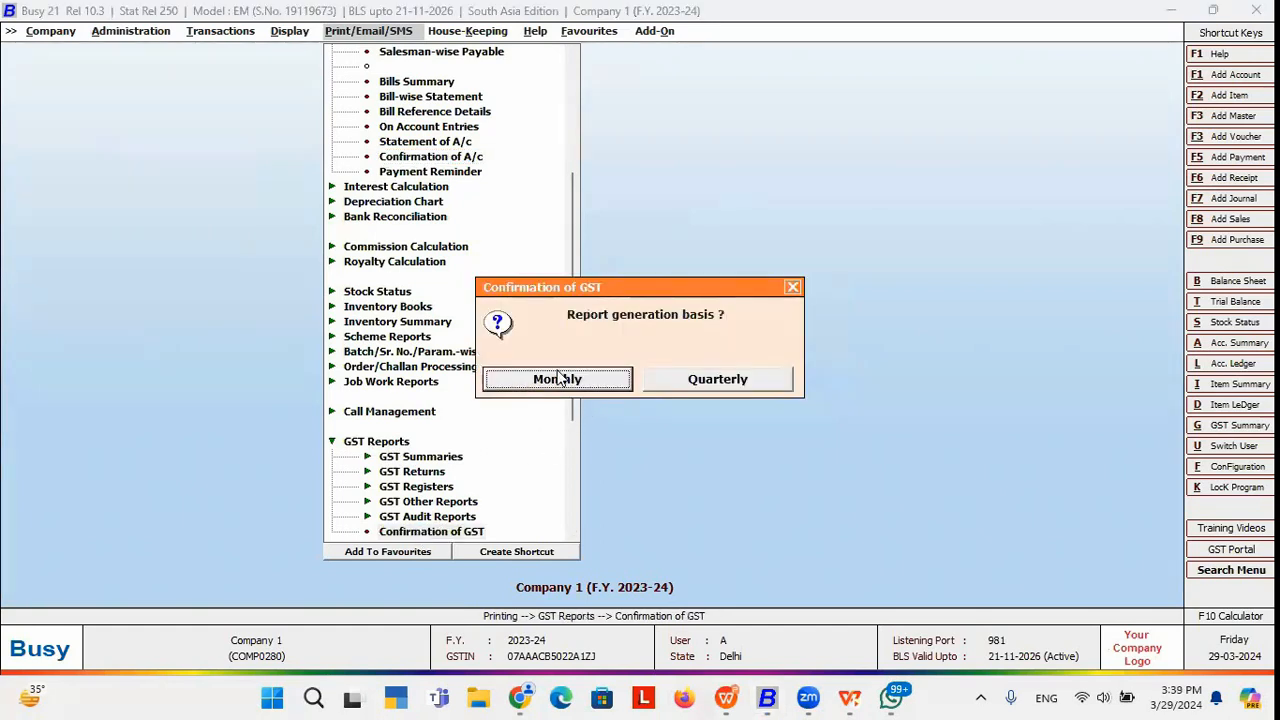
{"action": "left_click", "coordinate": [559, 381]}
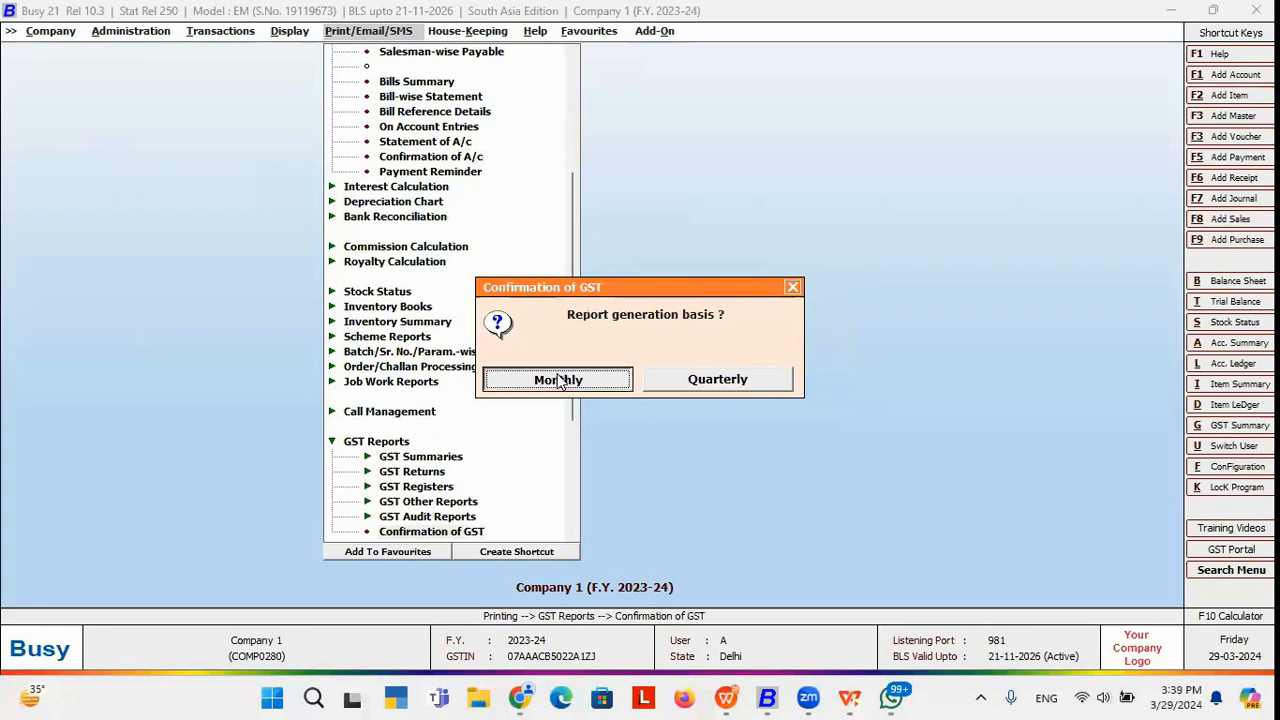
{"action": "left_click", "coordinate": [559, 381]}
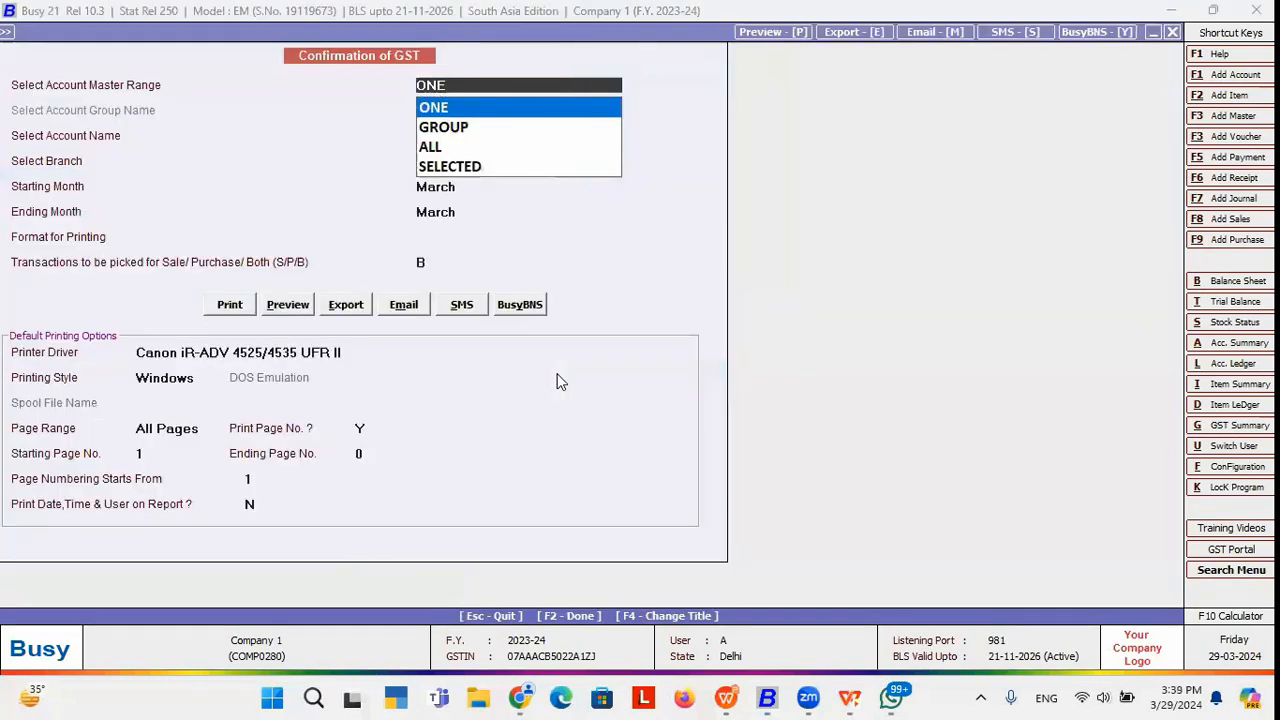
{"action": "key", "text": "Return"}
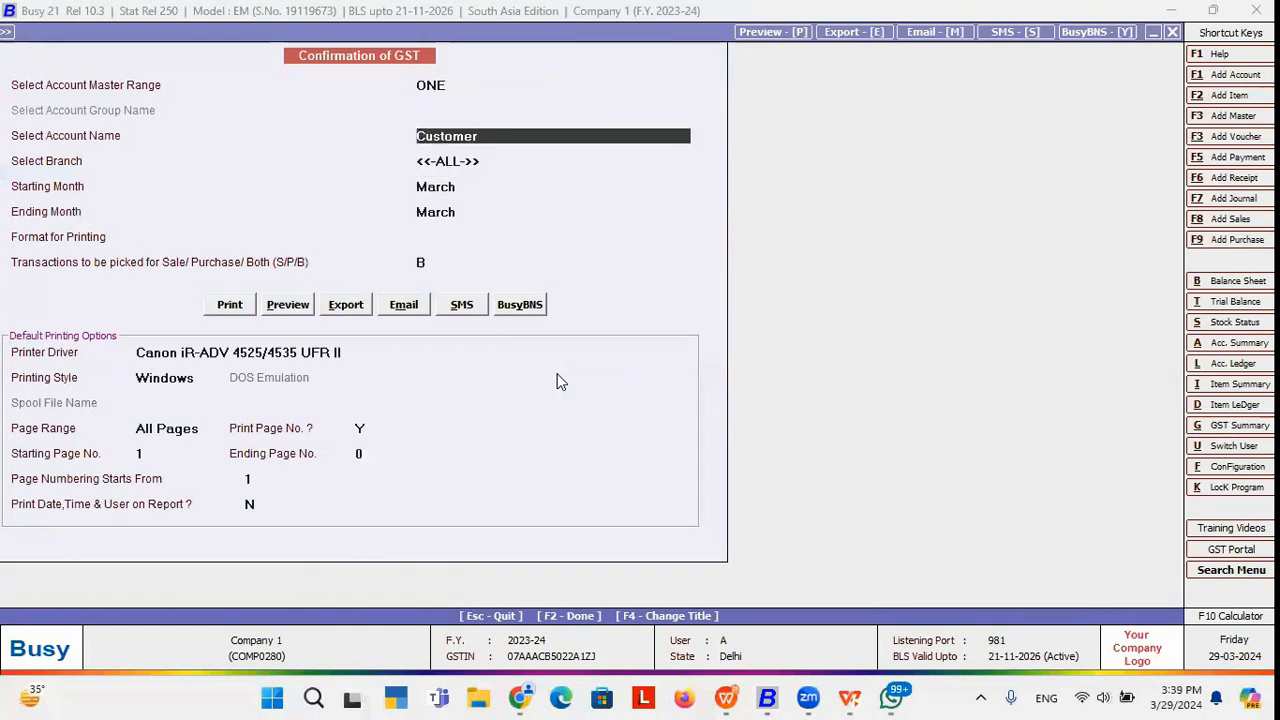
{"action": "key", "text": "Return"}
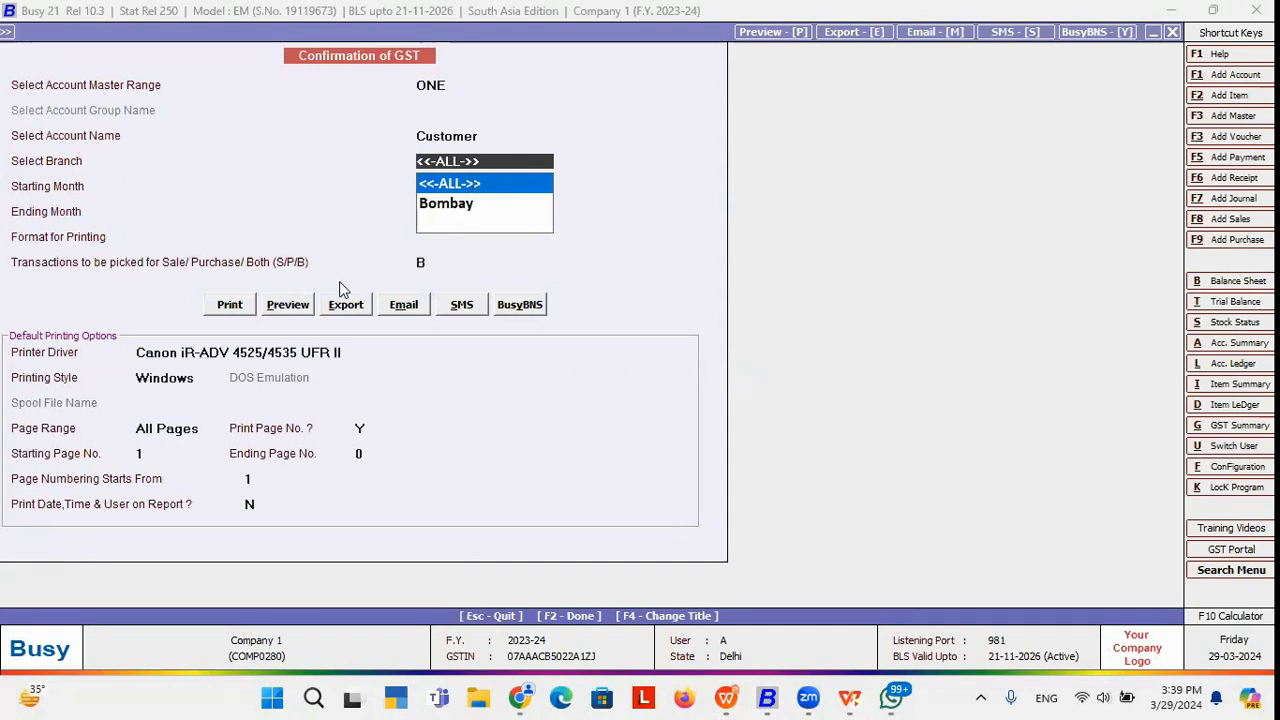
Choose Email for the report, correcting the format to STANDARD.
{"action": "left_click", "coordinate": [404, 306]}
{"action": "key", "text": "Return"}
{"action": "key", "text": "Return"}
{"action": "left_click", "coordinate": [404, 302]}
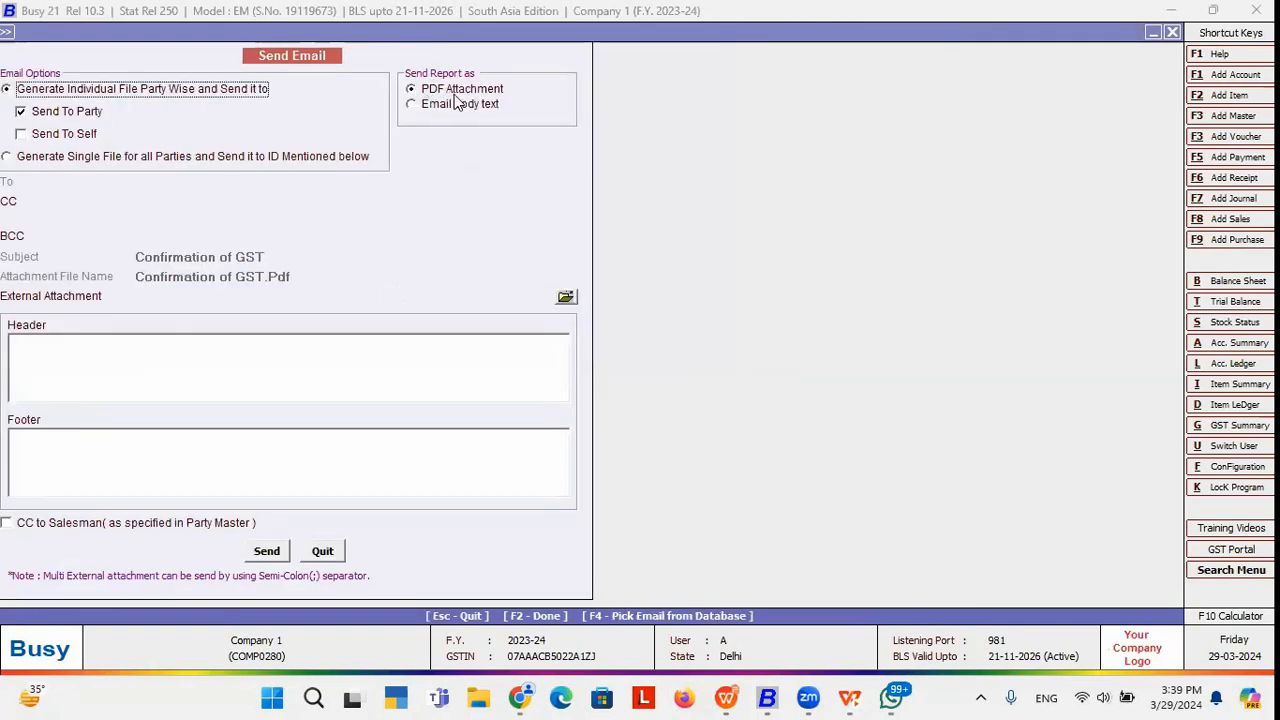
Email the Confirmation of GST PDF with Send To Self ticked, then go to SMS sending.
{"action": "left_click", "coordinate": [21, 134]}
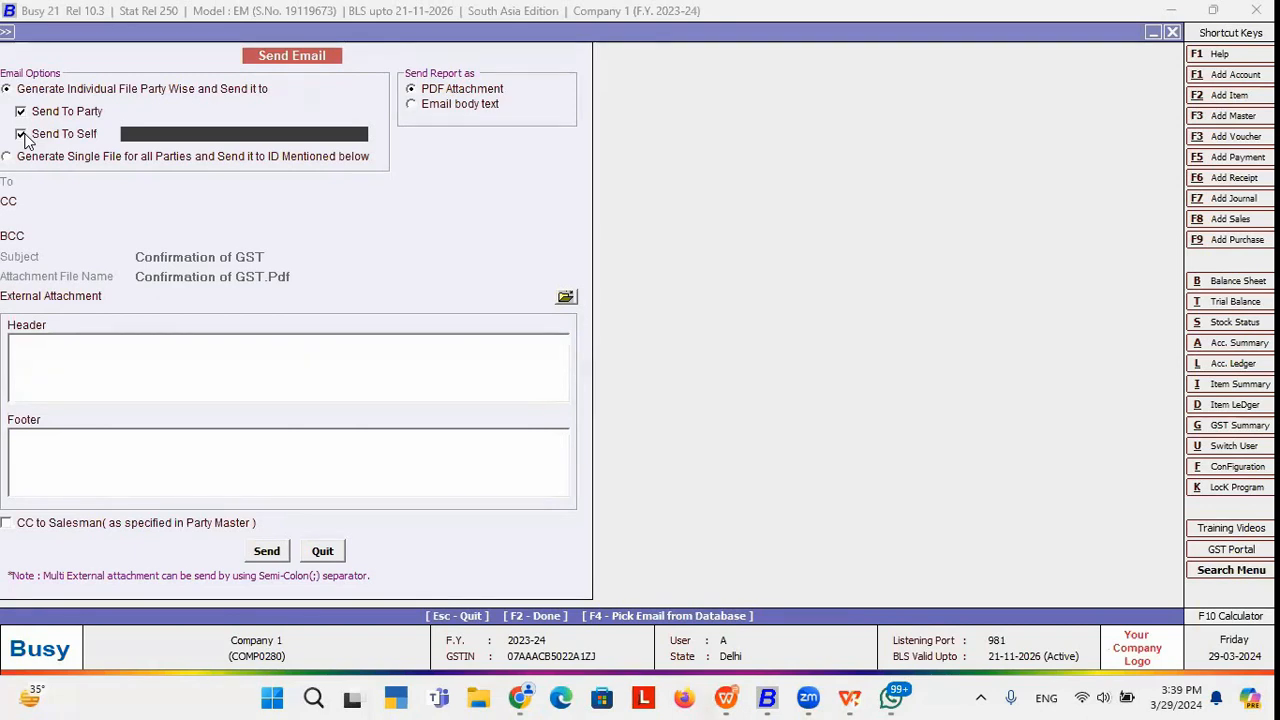
{"action": "key", "text": "Escape"}
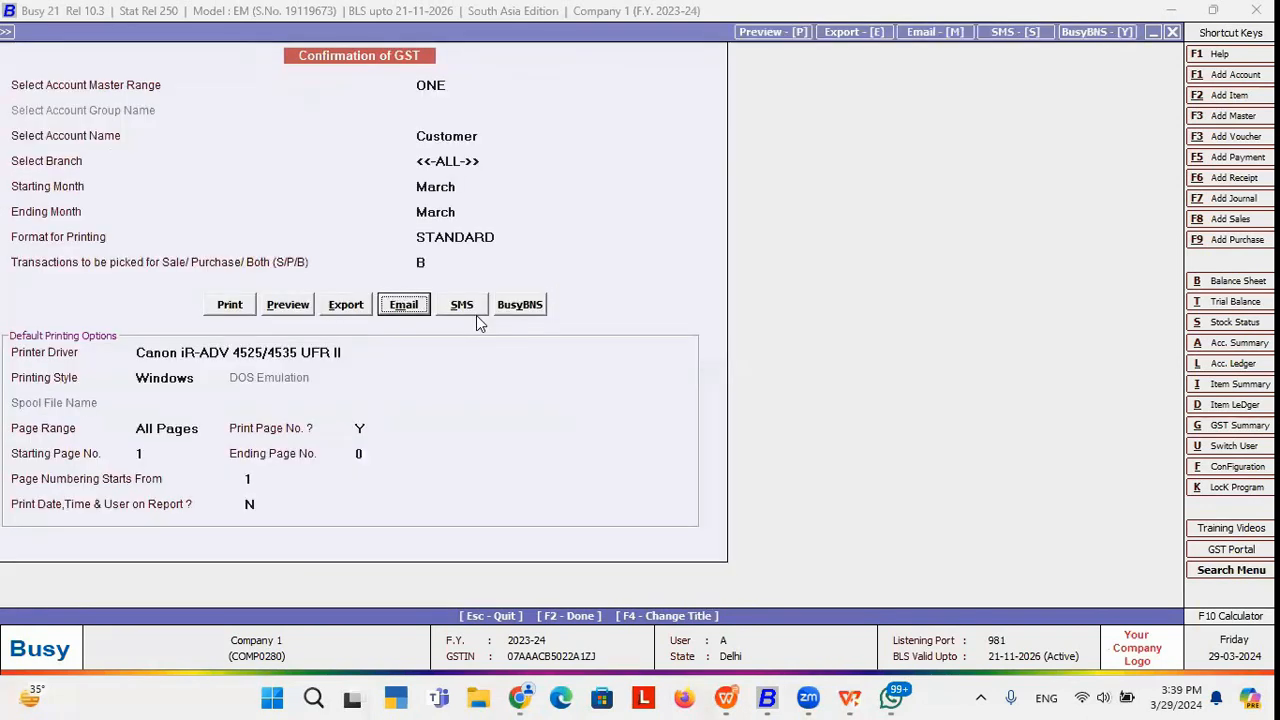
{"action": "left_click", "coordinate": [457, 305]}
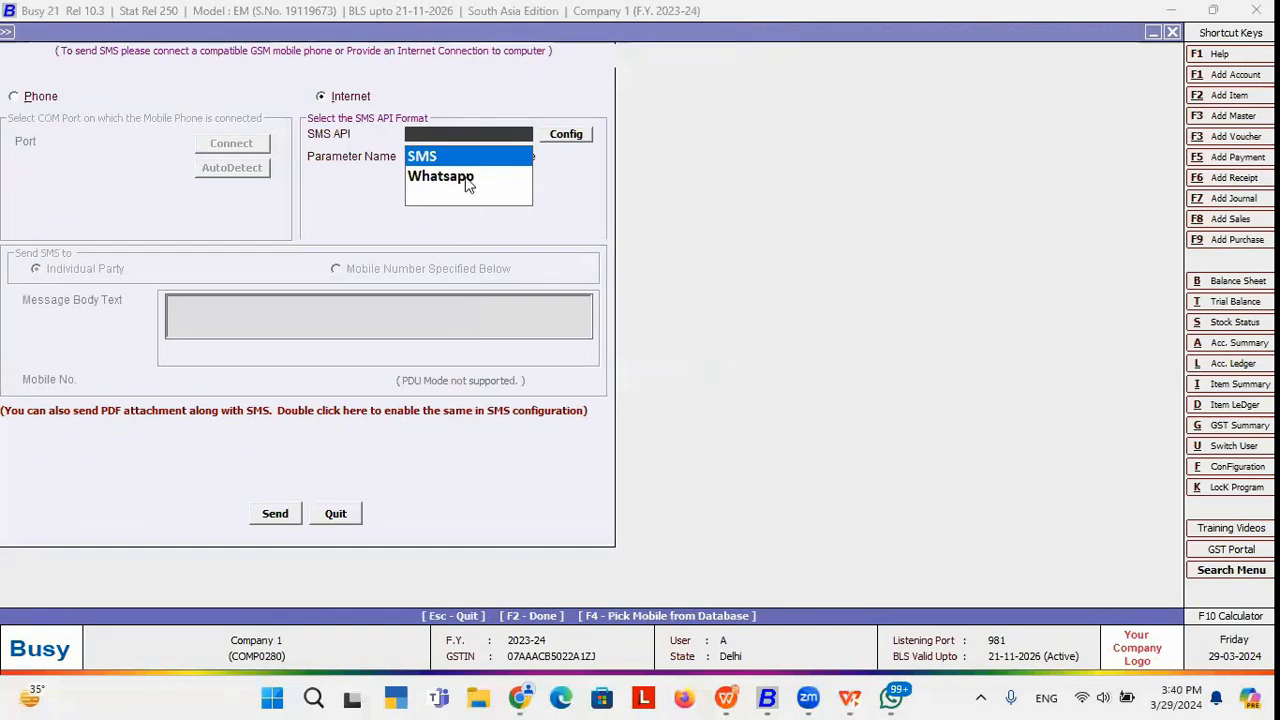
{"action": "left_click", "coordinate": [465, 180]}
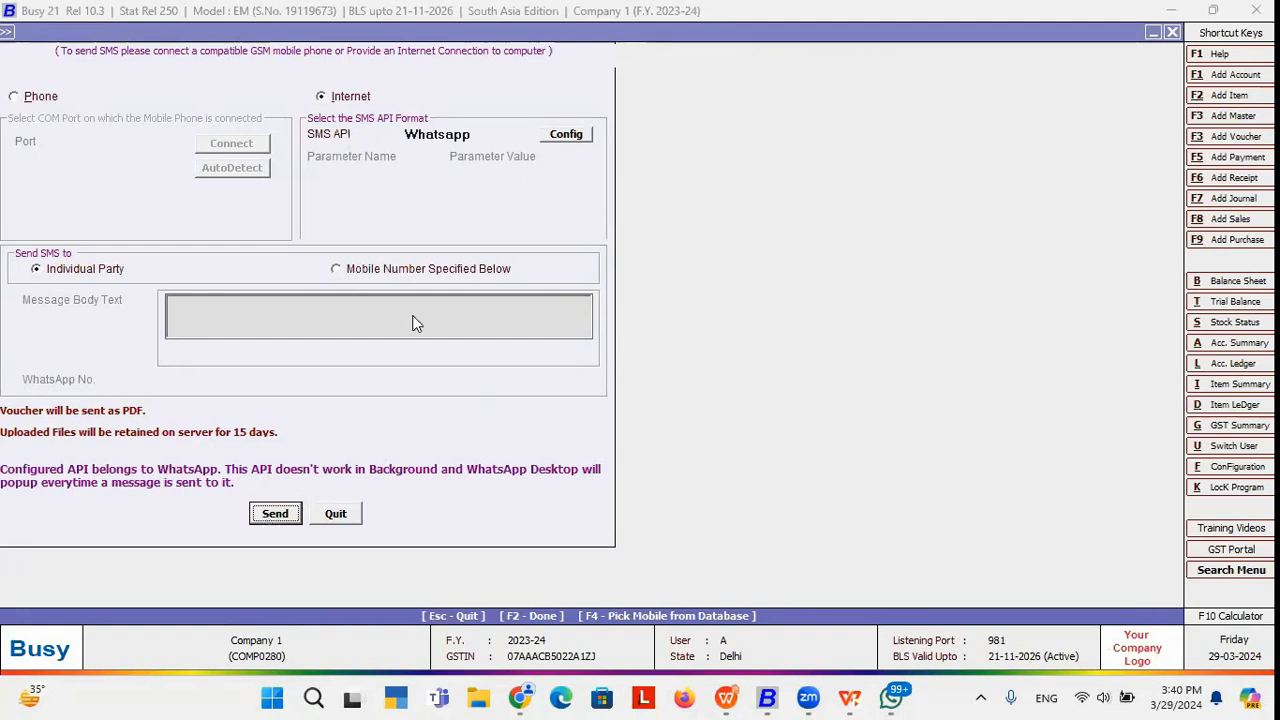
{"action": "key", "text": "Escape"}
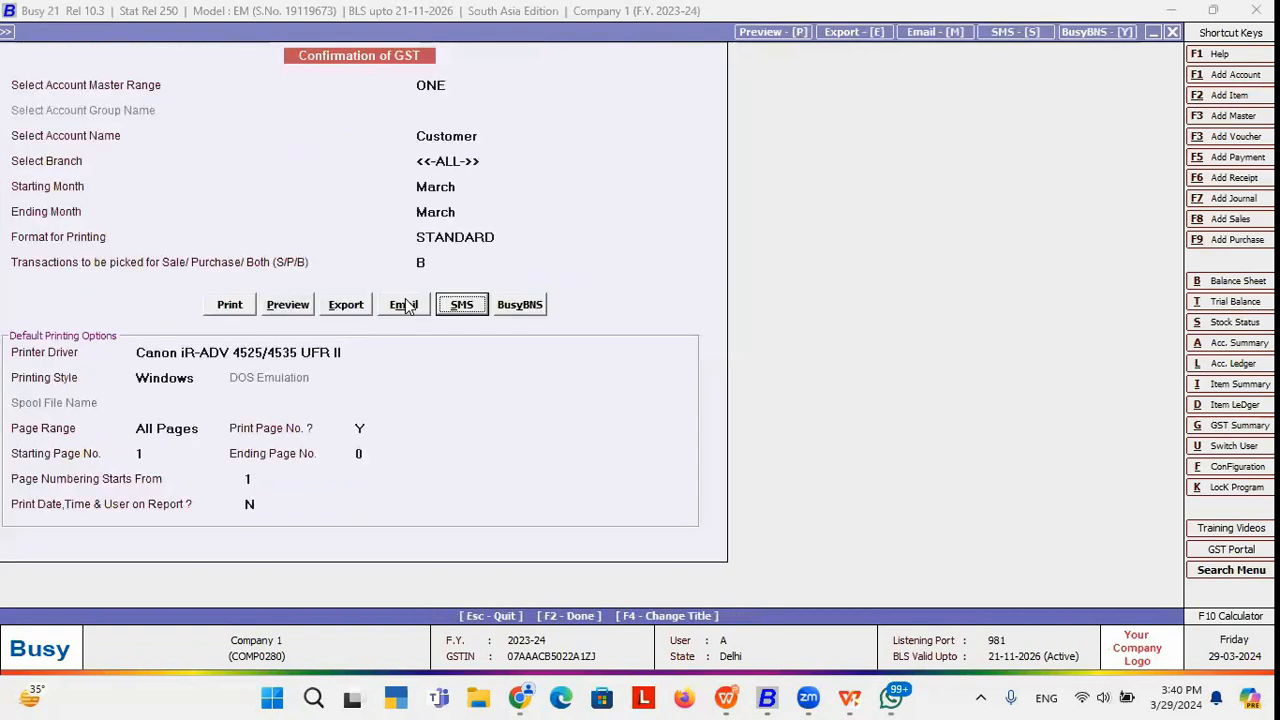
{"action": "left_click", "coordinate": [519, 305]}
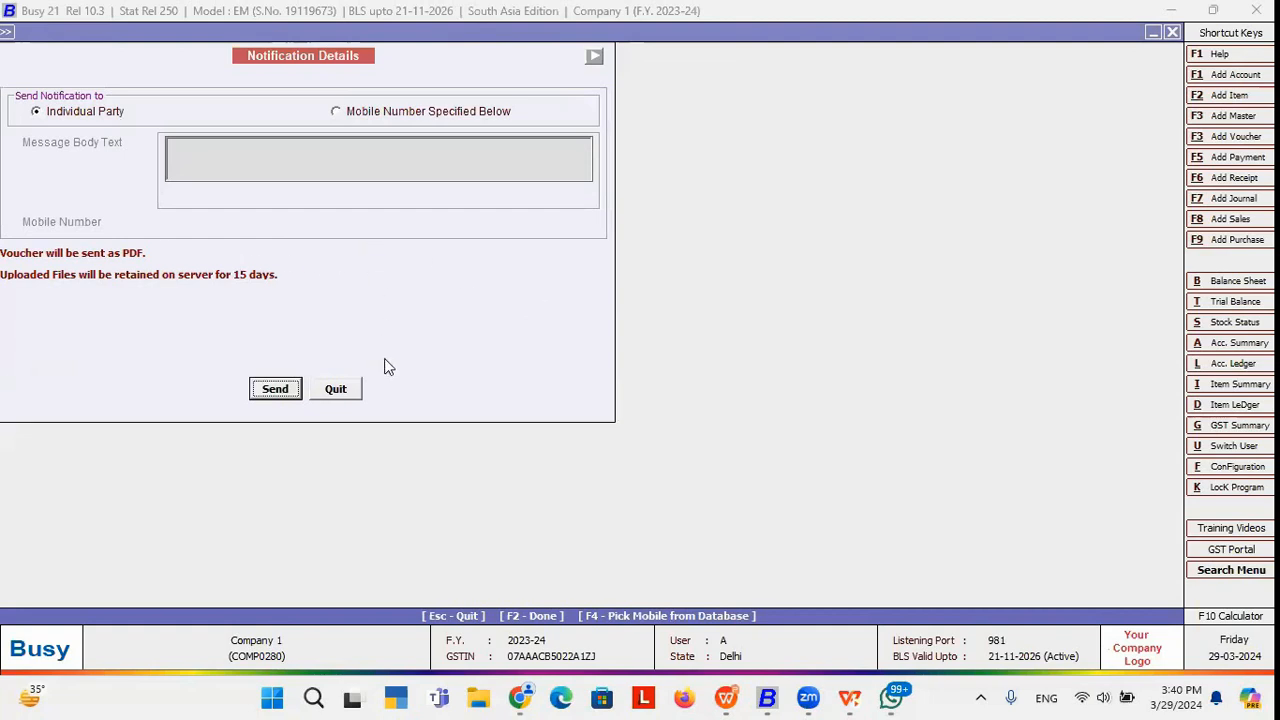
{"action": "left_click", "coordinate": [333, 388]}
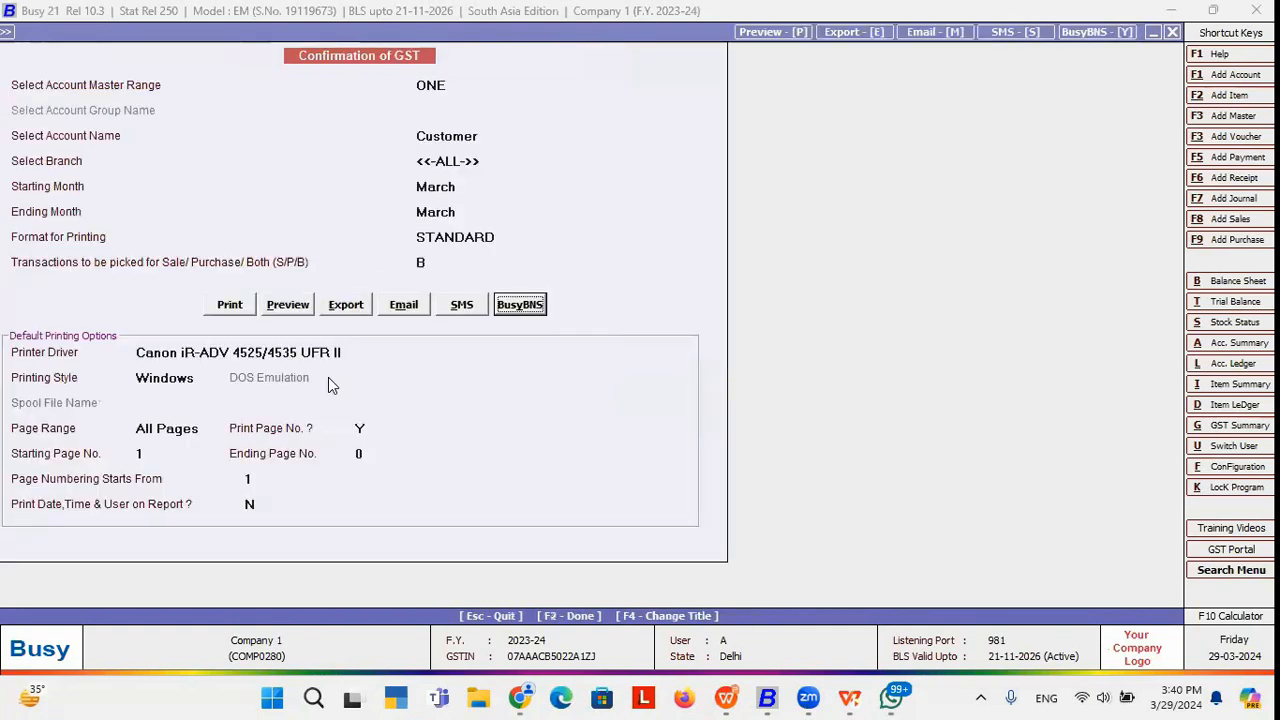